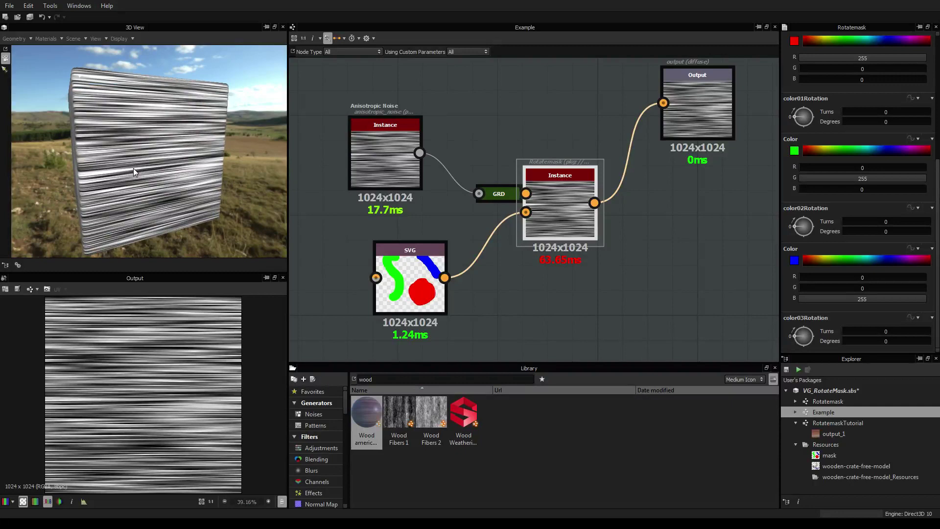
Rearrange the input nodes so the Anisotropic Noise node sits higher and the SVG node lines up vertically beneath it
{"action": "left_click_drag", "start_coordinate": [133, 169], "coordinate": [160, 171]}
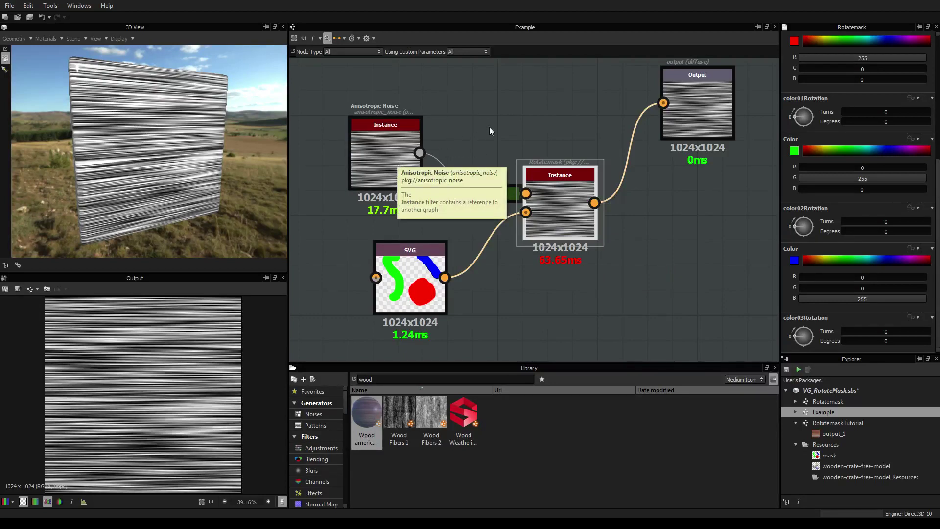
{"action": "left_click_drag", "start_coordinate": [393, 149], "coordinate": [395, 127]}
{"action": "left_click_drag", "start_coordinate": [400, 260], "coordinate": [376, 261]}
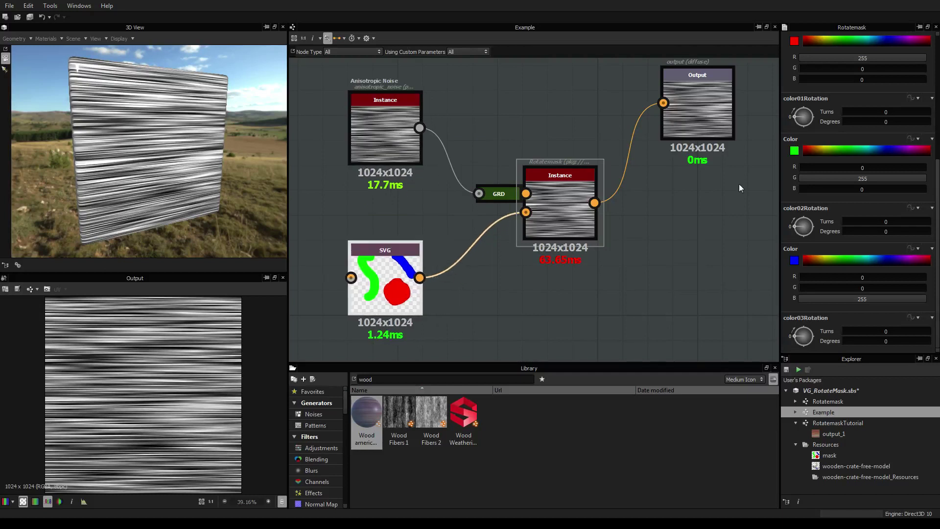
{"action": "left_click", "coordinate": [565, 177]}
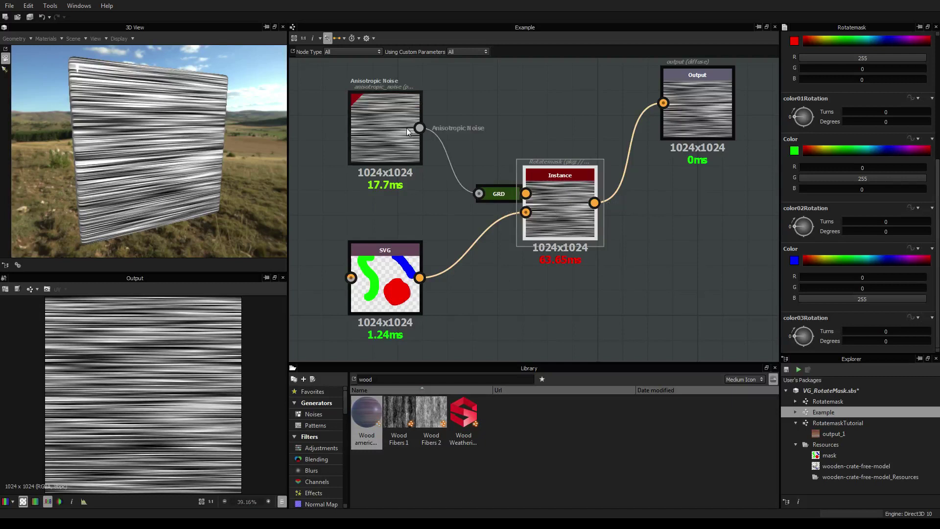
{"action": "left_click", "coordinate": [383, 110]}
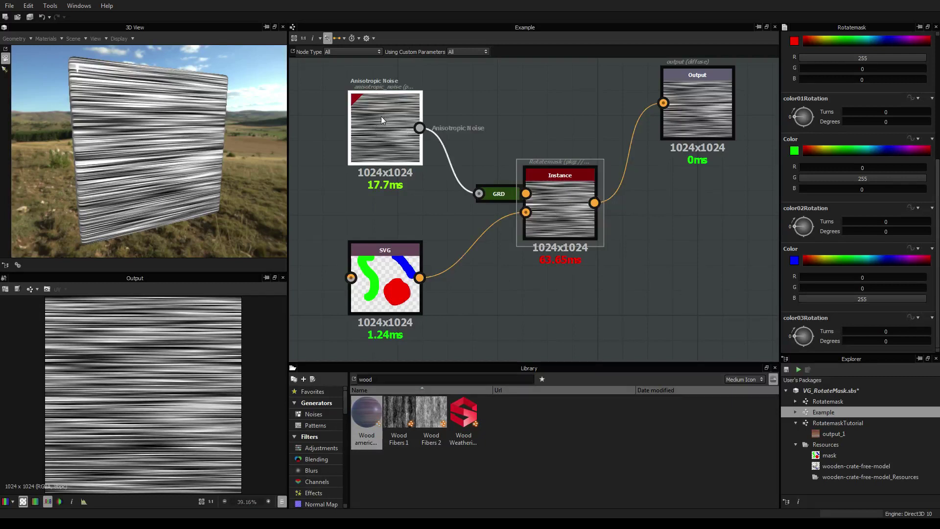
Show the SVG node's painted mask in the 2D view and examine the Rotatemask node's color parameters
{"action": "left_click", "coordinate": [384, 283]}
{"action": "scroll", "coordinate": [383, 280], "scroll_direction": "up", "scroll_amount": 3}
{"action": "scroll", "coordinate": [383, 281], "scroll_direction": "down", "scroll_amount": 1}
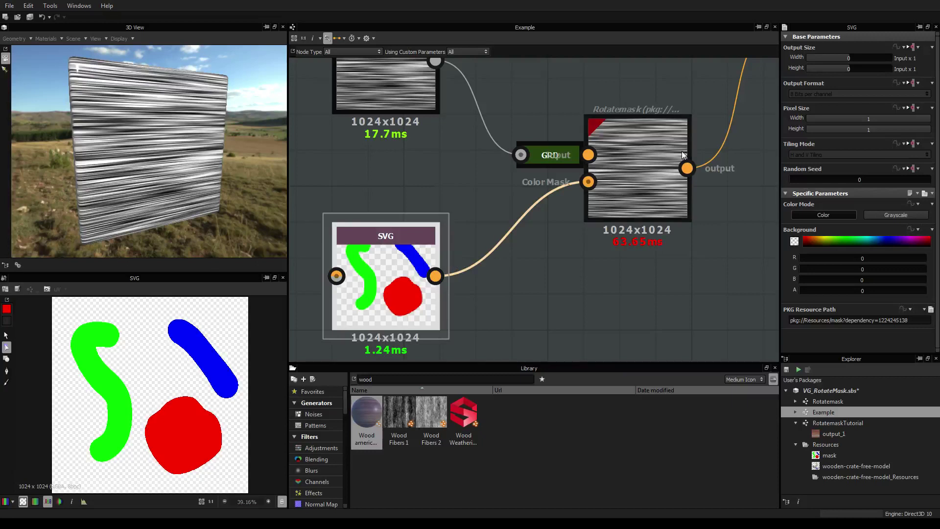
{"action": "left_click", "coordinate": [637, 147]}
{"action": "scroll", "coordinate": [861, 250], "scroll_direction": "down", "scroll_amount": 3}
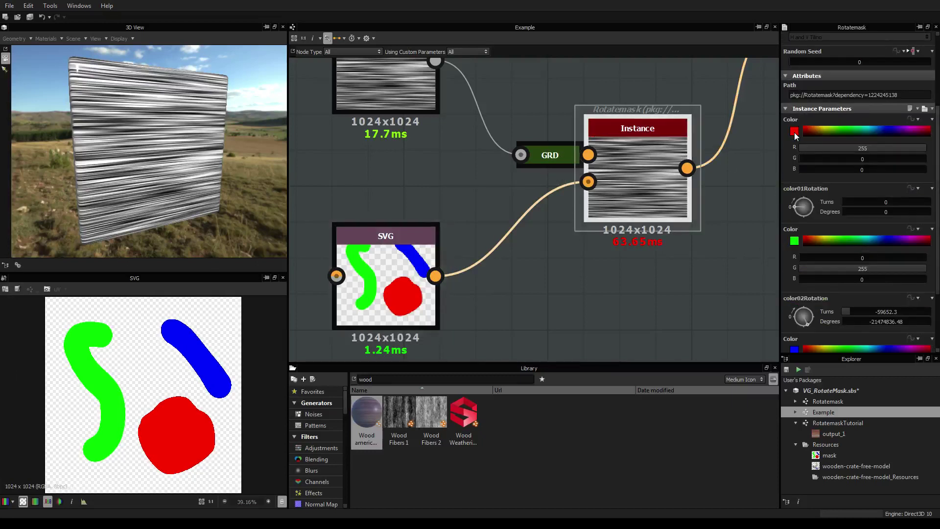
{"action": "left_click", "coordinate": [793, 131]}
{"action": "left_click", "coordinate": [404, 298]}
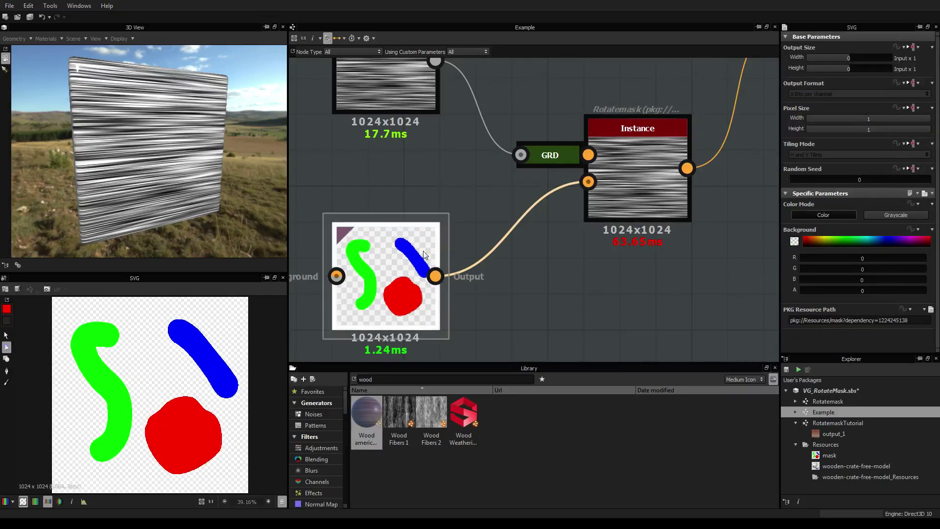
Sample the SVG mask's red as the Rotatemask node's first Color and set color01Rotation to 52 degrees
{"action": "left_click", "coordinate": [657, 157]}
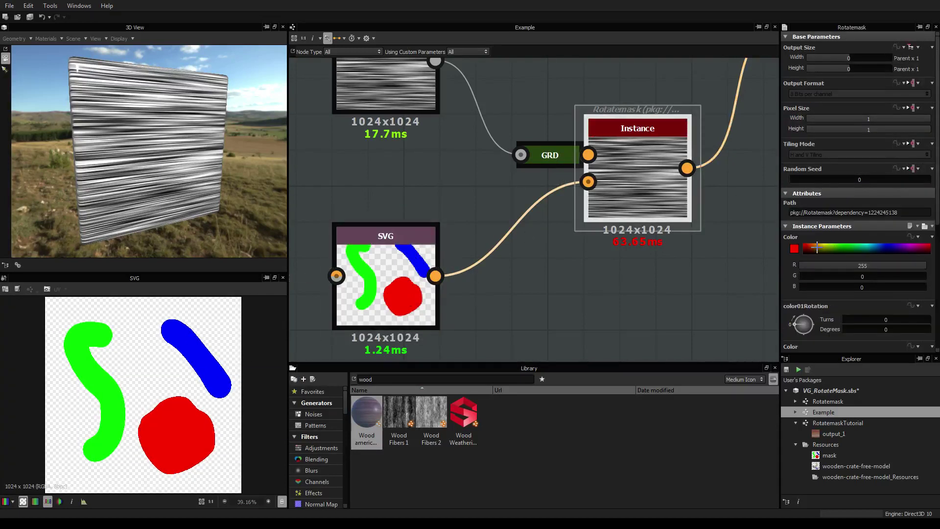
{"action": "left_click", "coordinate": [794, 249]}
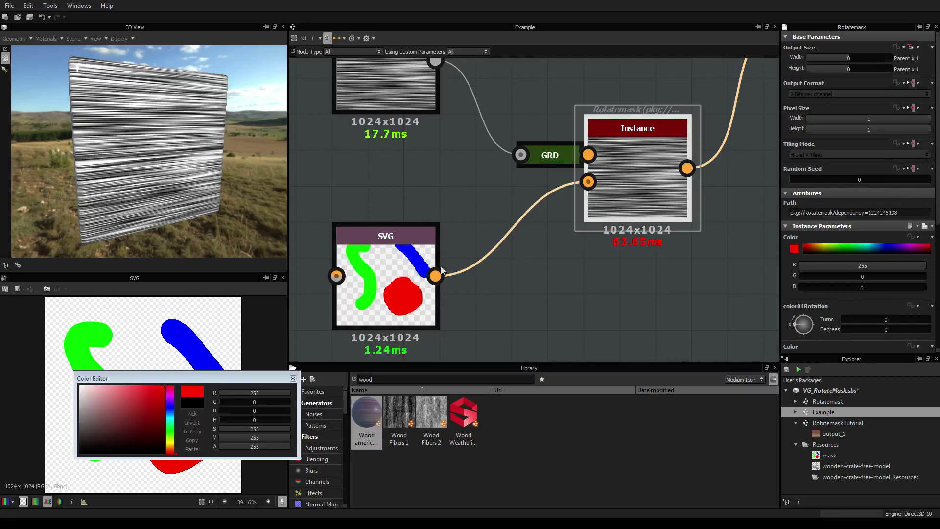
{"action": "left_click", "coordinate": [192, 414]}
{"action": "left_click", "coordinate": [411, 304]}
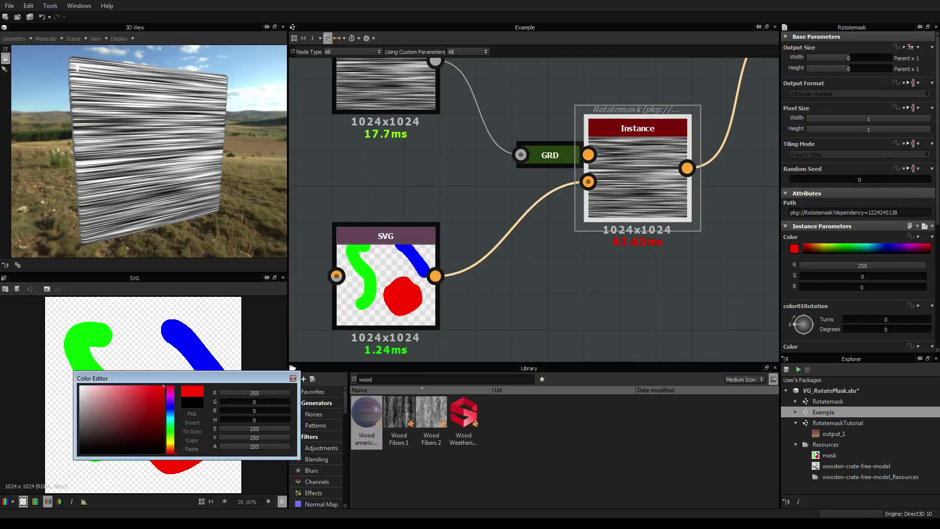
{"action": "left_click", "coordinate": [293, 378]}
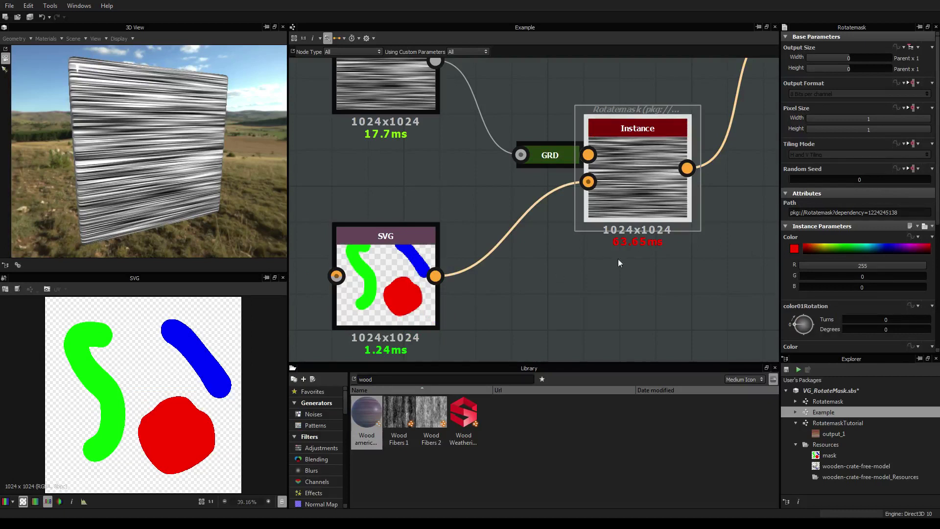
{"action": "left_click_drag", "start_coordinate": [795, 323], "coordinate": [799, 321]}
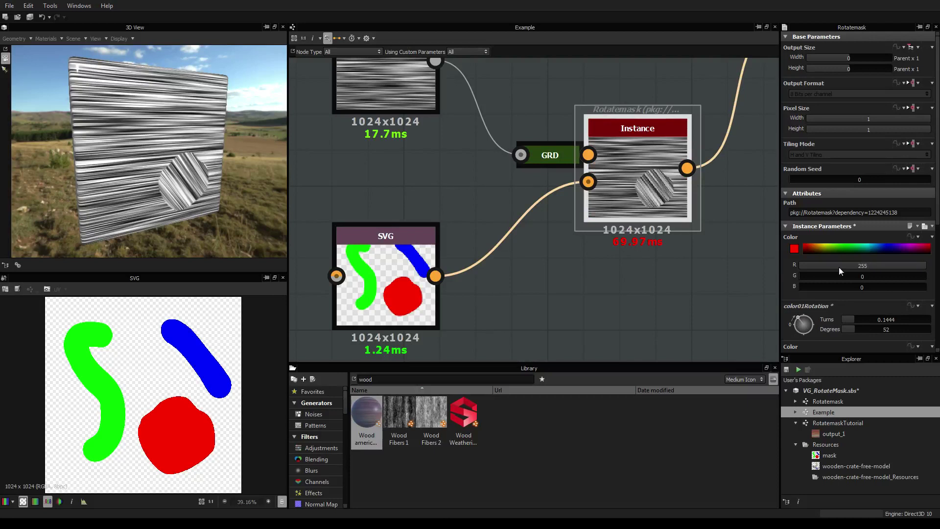
Check the Rotatemask node's green Color in the Color Editor and set color03Rotation to 59 degrees for the blue area
{"action": "scroll", "coordinate": [819, 289], "scroll_direction": "down", "scroll_amount": 3}
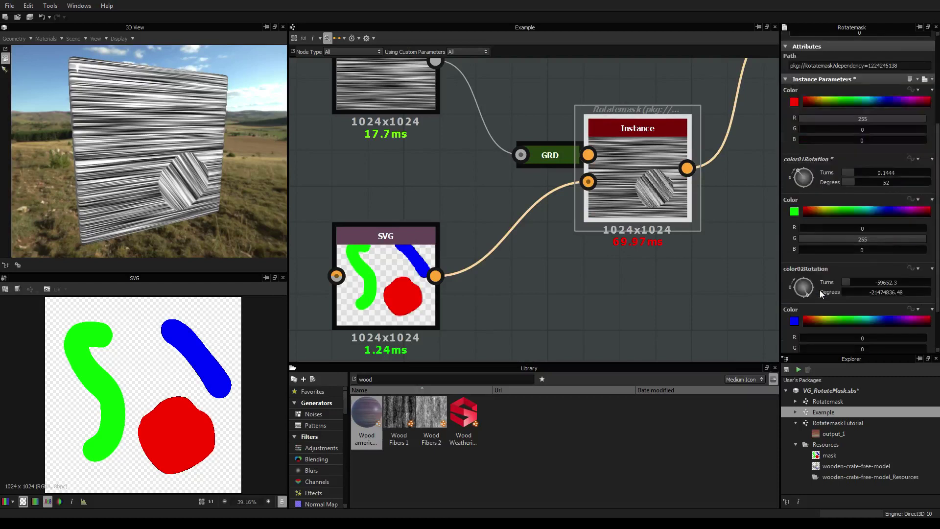
{"action": "left_click", "coordinate": [795, 213]}
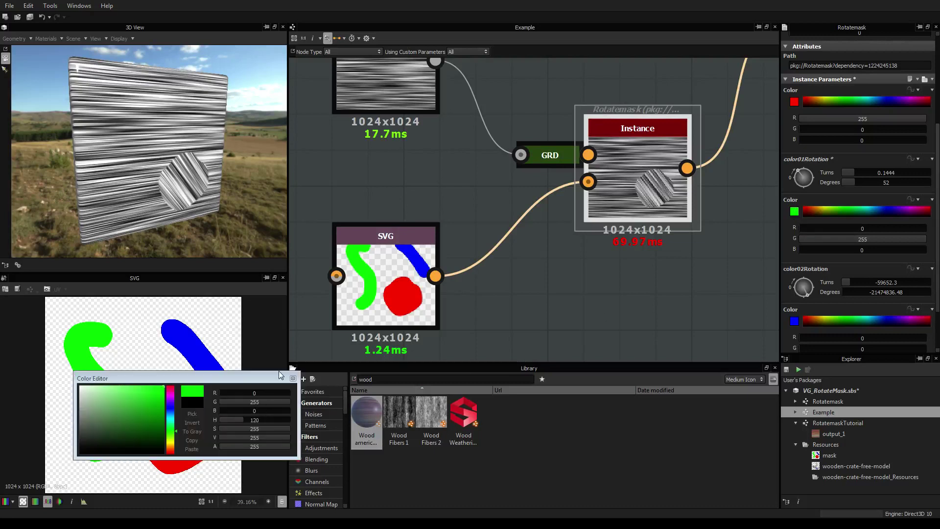
{"action": "left_click", "coordinate": [293, 377]}
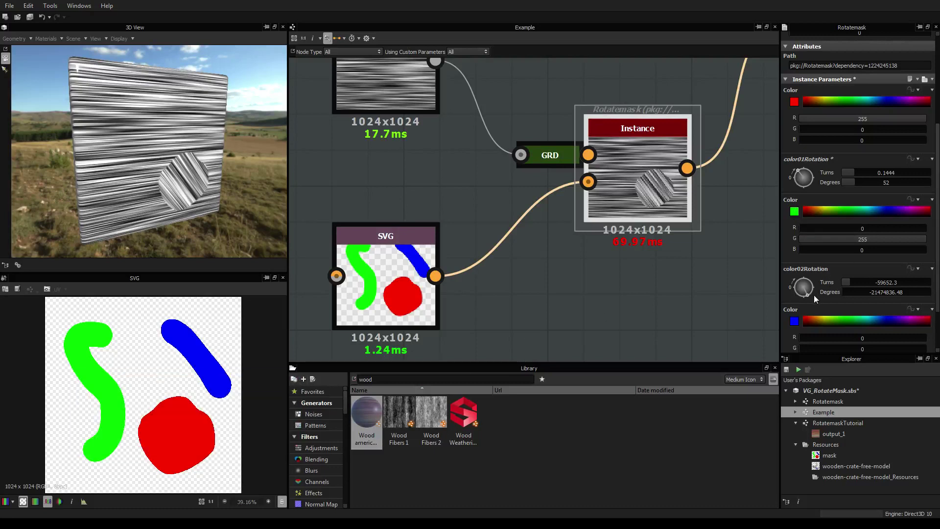
{"action": "scroll", "coordinate": [809, 293], "scroll_direction": "down", "scroll_amount": 2}
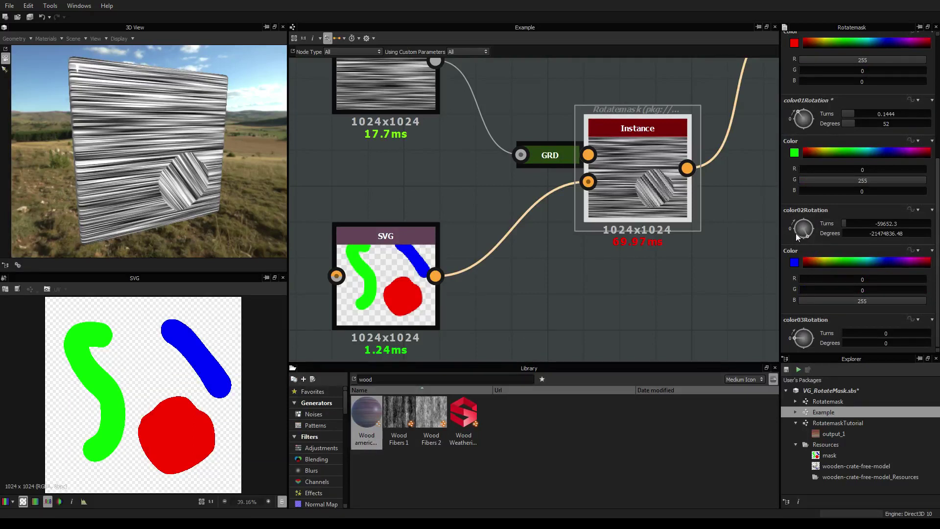
{"action": "middle_click_drag", "start_coordinate": [649, 223], "coordinate": [649, 223]}
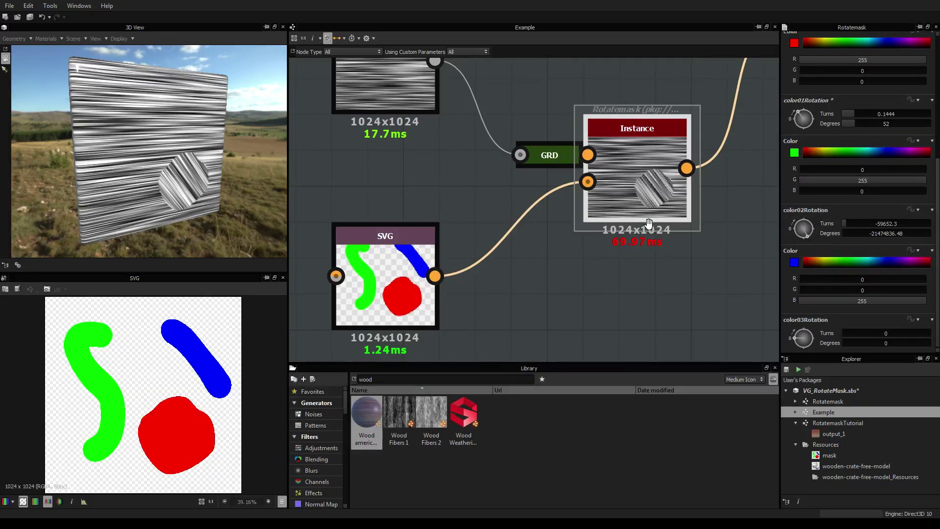
{"action": "scroll", "coordinate": [649, 223], "scroll_direction": "down", "scroll_amount": 2}
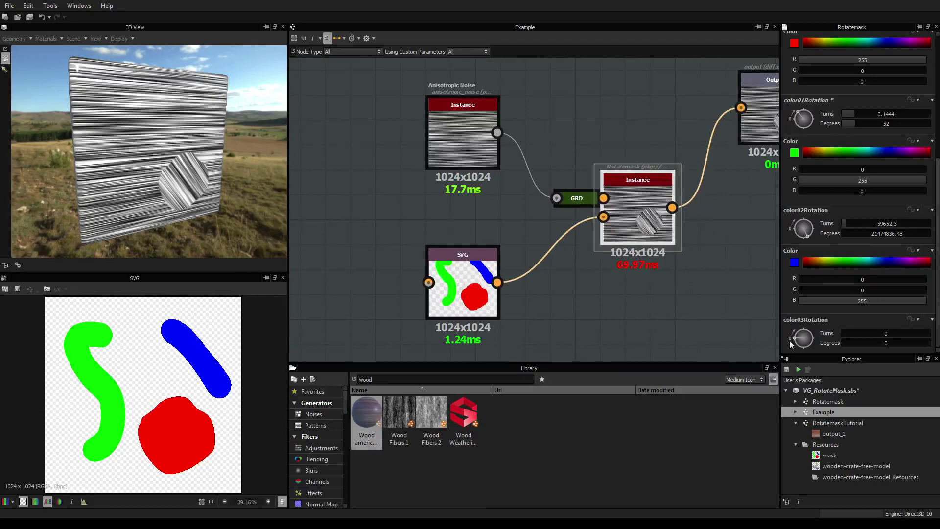
{"action": "left_click_drag", "start_coordinate": [798, 340], "coordinate": [799, 332]}
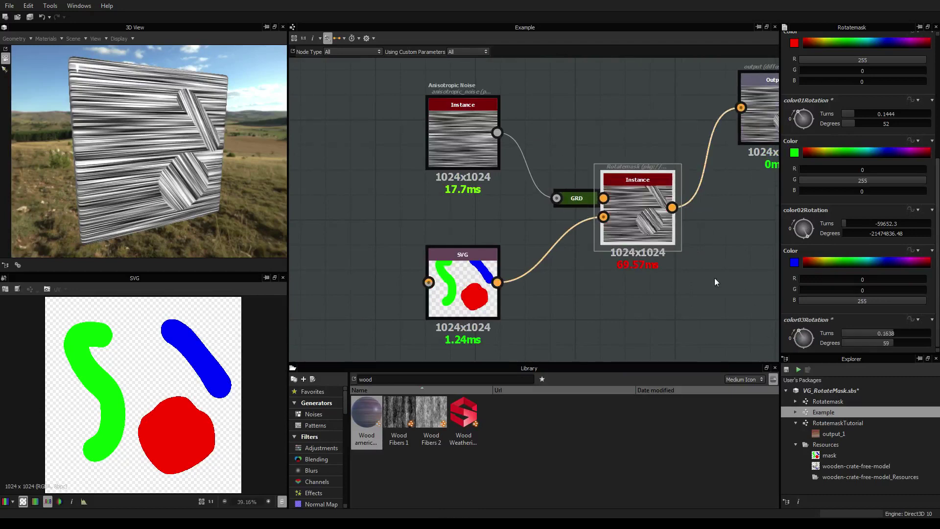
Try to change the Turns value of color02Rotation on the Rotatemask node
{"action": "key", "text": "f"}
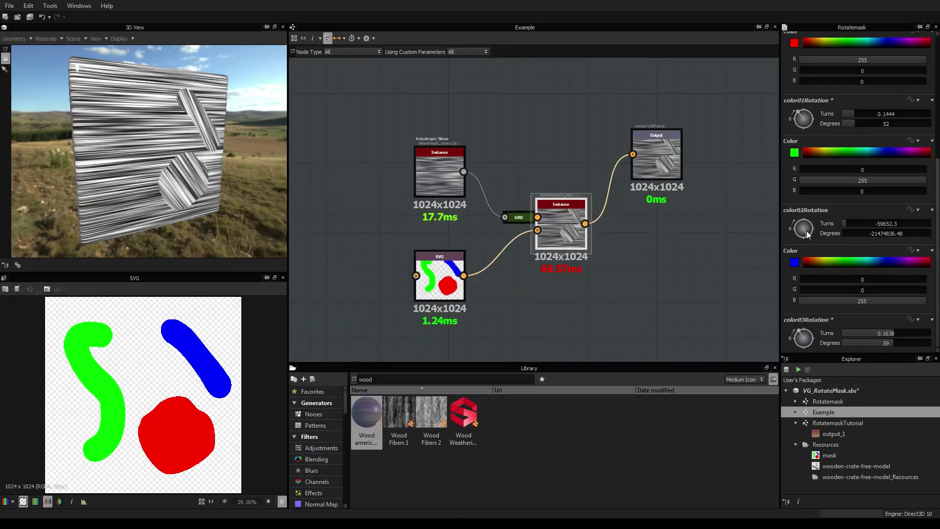
{"action": "double_click", "coordinate": [880, 223]}
{"action": "key", "text": "Tab"}
{"action": "double_click", "coordinate": [880, 223]}
{"action": "key", "text": "Tab"}
{"action": "left_click", "coordinate": [880, 223]}
{"action": "key", "text": "Tab"}
Inspect the rotated noise areas on the cube in the 3D view from several angles
{"action": "left_click_drag", "start_coordinate": [254, 179], "coordinate": [181, 174]}
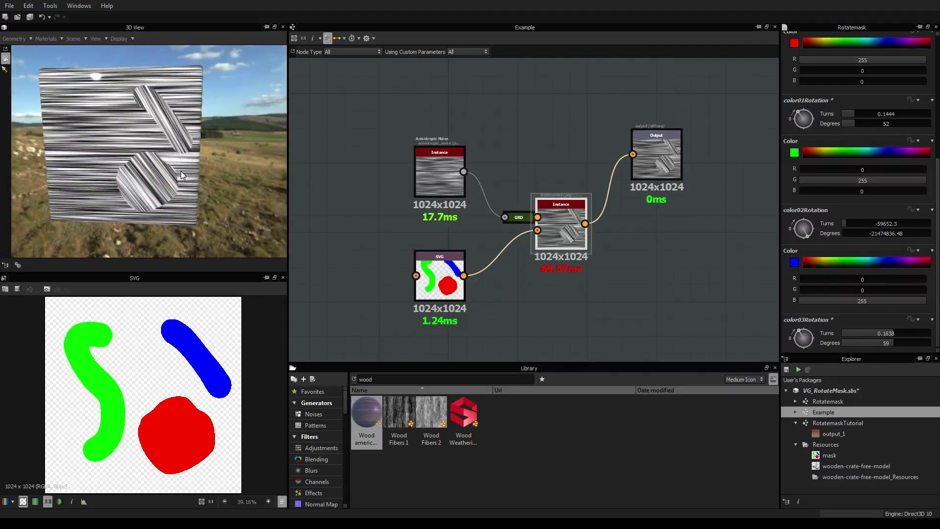
{"action": "left_click_drag", "start_coordinate": [252, 155], "coordinate": [137, 131]}
{"action": "scroll", "coordinate": [165, 160], "scroll_direction": "up", "scroll_amount": 3}
{"action": "scroll", "coordinate": [166, 159], "scroll_direction": "down", "scroll_amount": 3}
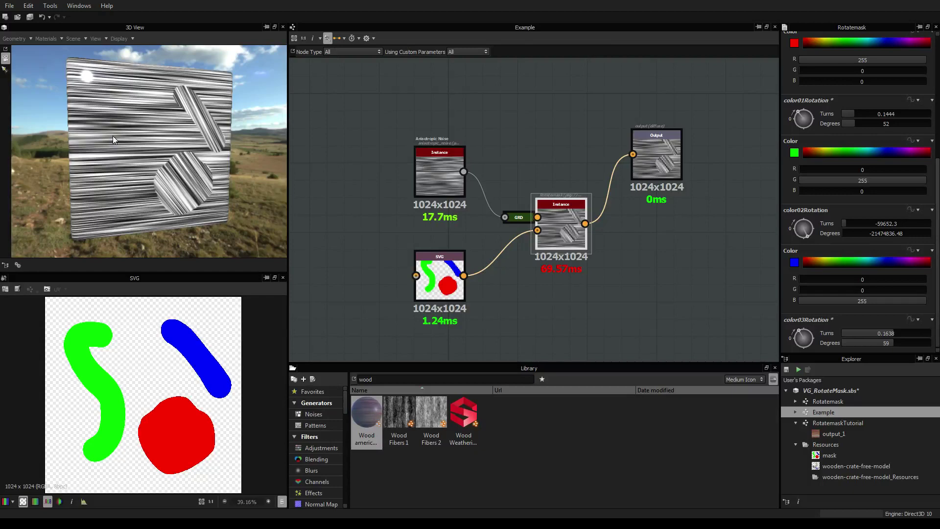
{"action": "left_click_drag", "start_coordinate": [113, 137], "coordinate": [137, 135]}
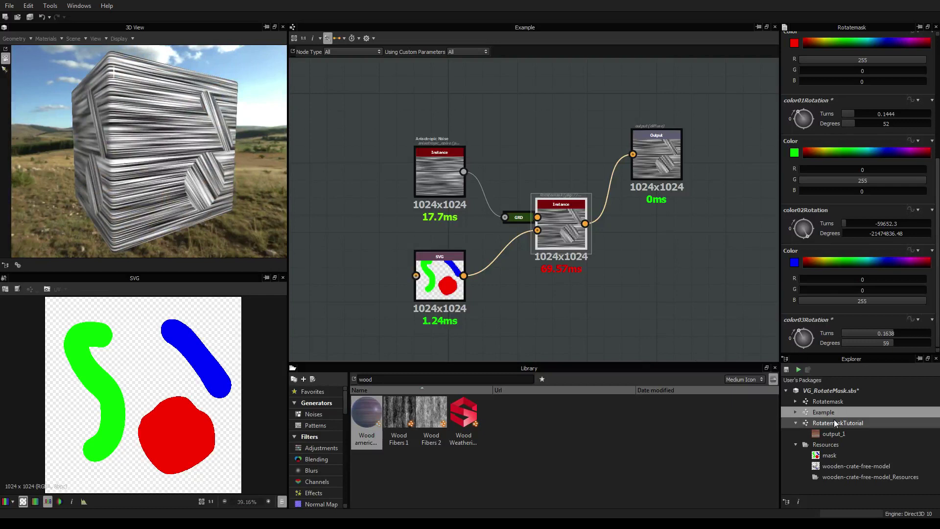
Collapse the RotatemaskTutorial entry in the package tree and open its graph for editing
{"action": "left_click", "coordinate": [795, 422]}
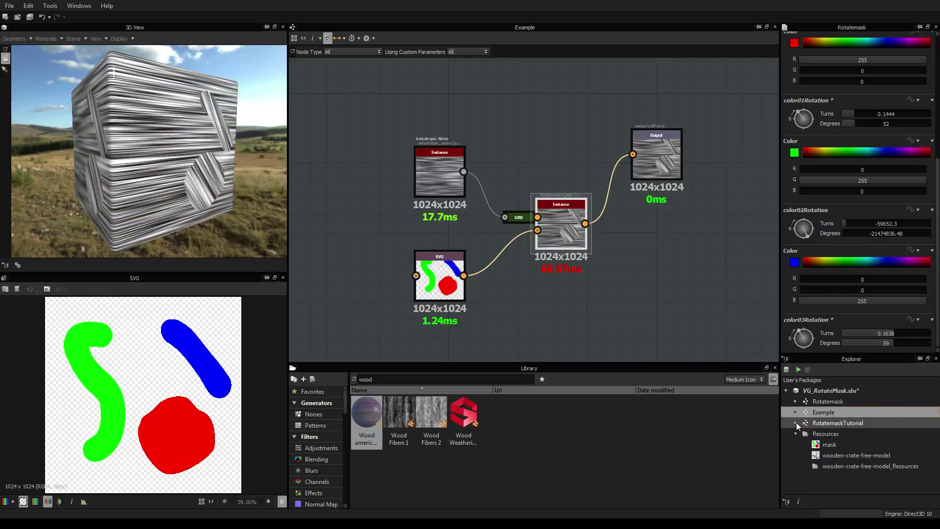
{"action": "double_click", "coordinate": [825, 422]}
{"action": "middle_click_drag", "start_coordinate": [477, 282], "coordinate": [488, 282]}
{"action": "scroll", "coordinate": [489, 282], "scroll_direction": "down", "scroll_amount": 2}
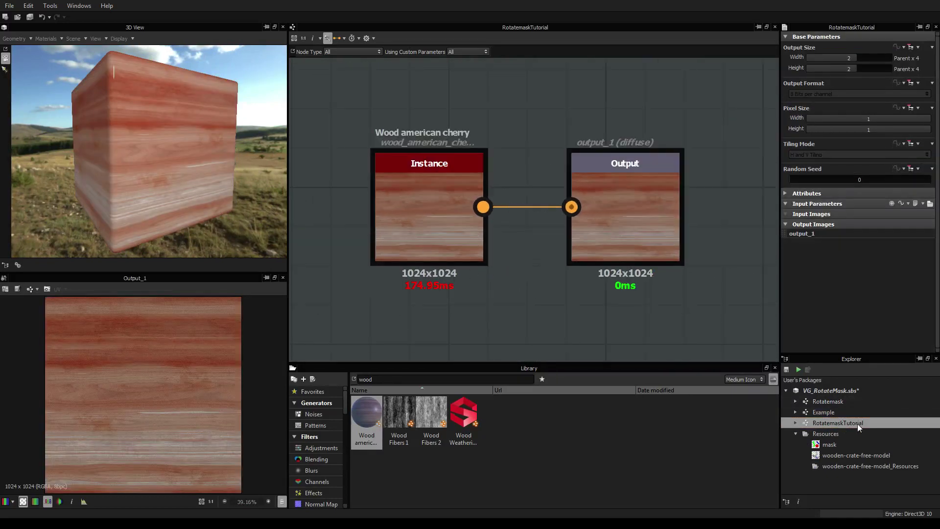
{"action": "scroll", "coordinate": [552, 292], "scroll_direction": "down", "scroll_amount": 1}
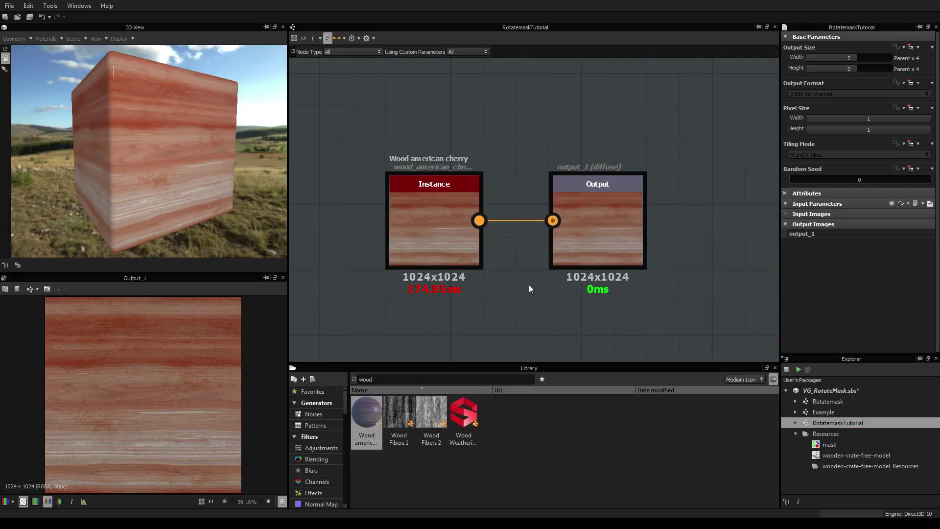
Move the Wood american cherry node farther away from the Output node to widen the gap between them
{"action": "left_click", "coordinate": [391, 238]}
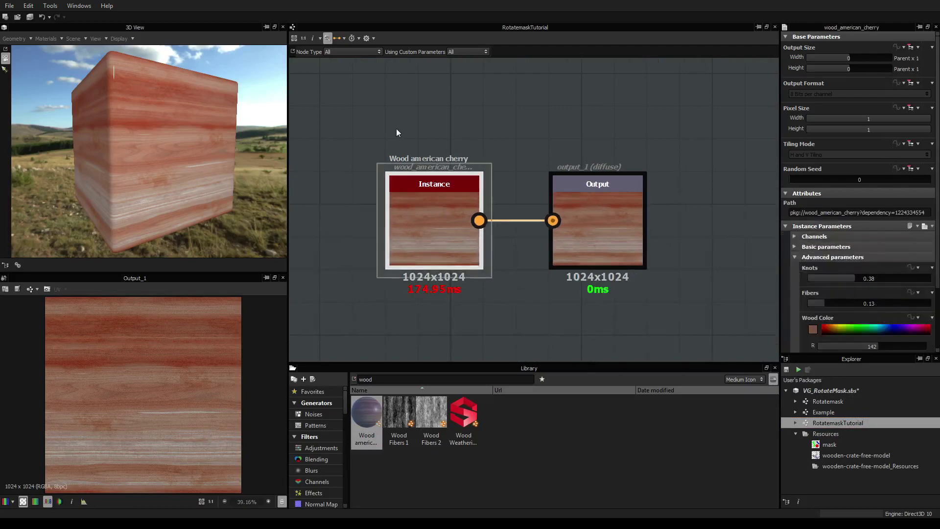
{"action": "left_click_drag", "start_coordinate": [418, 207], "coordinate": [367, 207]}
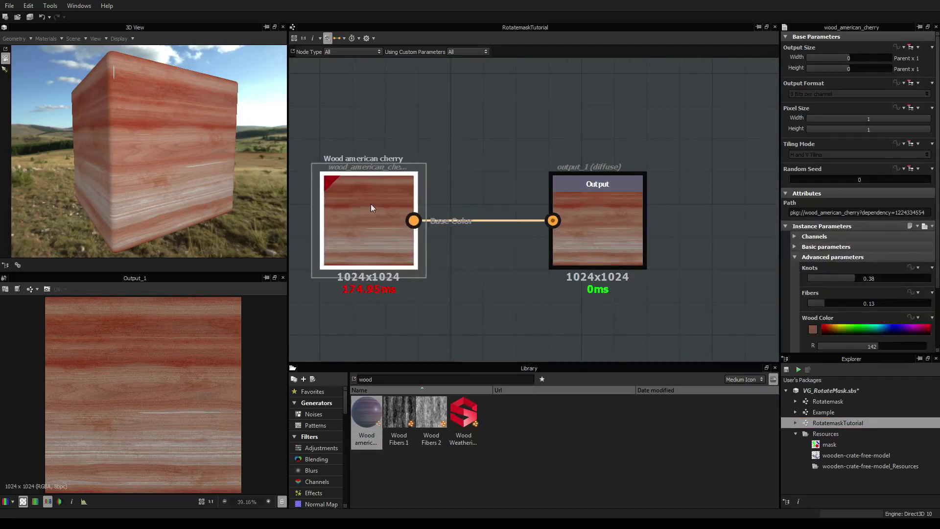
{"action": "scroll", "coordinate": [457, 136], "scroll_direction": "up", "scroll_amount": 3}
{"action": "scroll", "coordinate": [421, 190], "scroll_direction": "down", "scroll_amount": 3}
{"action": "middle_click_drag", "start_coordinate": [421, 190], "coordinate": [488, 174]}
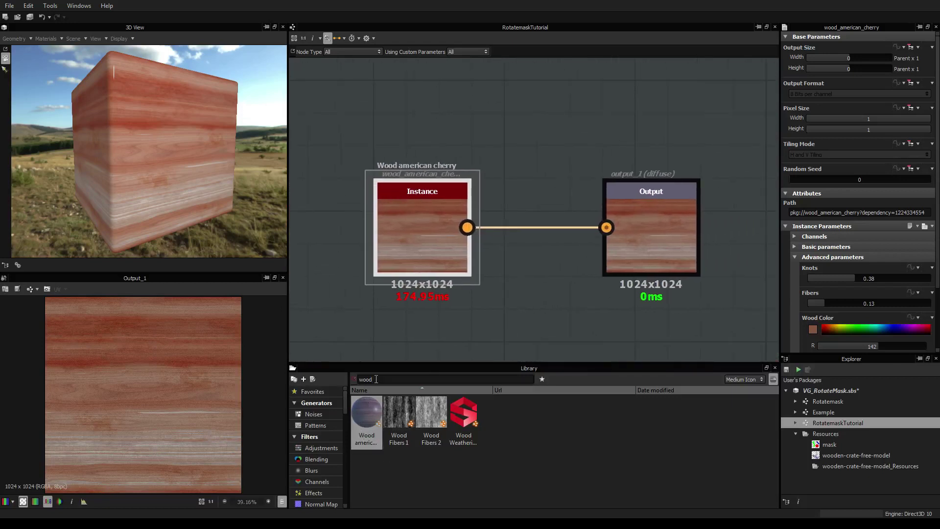
Shorten the library search term to "w" and view the wood-textured cube from a more frontal angle
{"action": "key", "text": "BackSpace"}
{"action": "key", "text": "BackSpace"}
{"action": "key", "text": "BackSpace"}
{"action": "scroll", "coordinate": [515, 275], "scroll_direction": "down", "scroll_amount": 2}
{"action": "scroll", "coordinate": [515, 275], "scroll_direction": "up", "scroll_amount": 1}
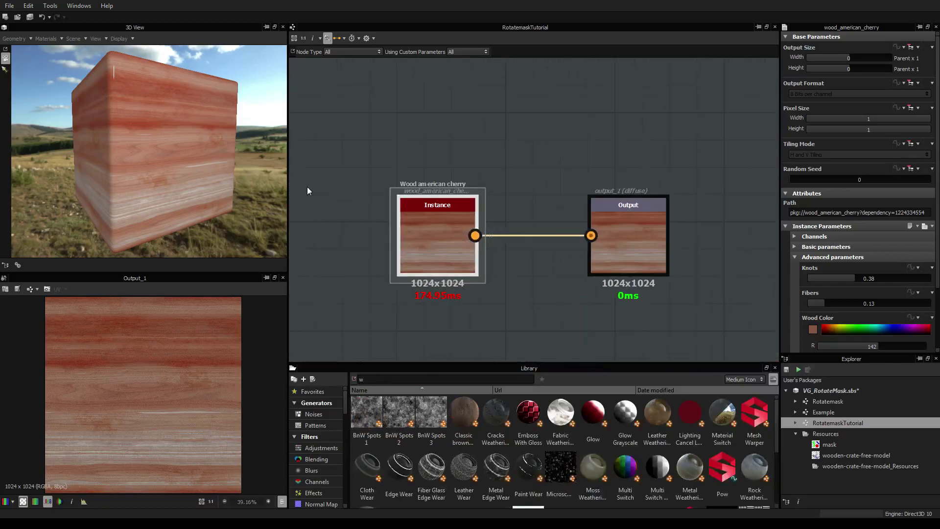
{"action": "left_click_drag", "start_coordinate": [225, 161], "coordinate": [148, 135]}
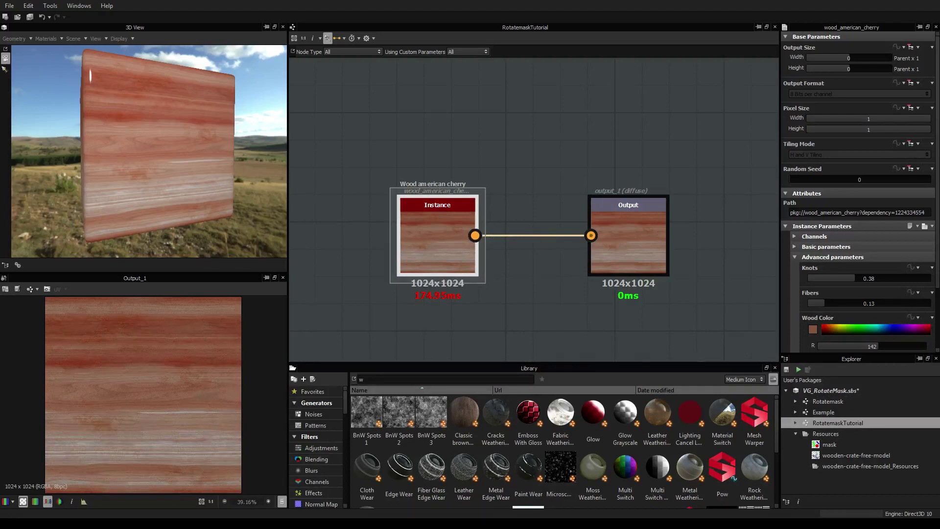
Switch to the browser to examine the "Wooden Crate - Free Model" page on Sketchfab, and return to Substance Designer
{"action": "key", "text": "alt+Tab"}
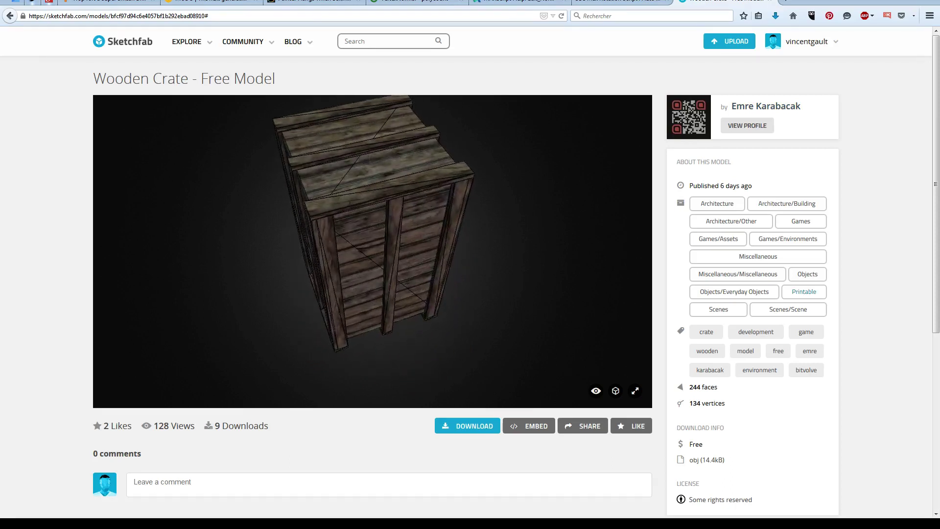
{"action": "scroll", "coordinate": [516, 274], "scroll_direction": "down", "scroll_amount": 2}
{"action": "scroll", "coordinate": [515, 274], "scroll_direction": "down", "scroll_amount": 1}
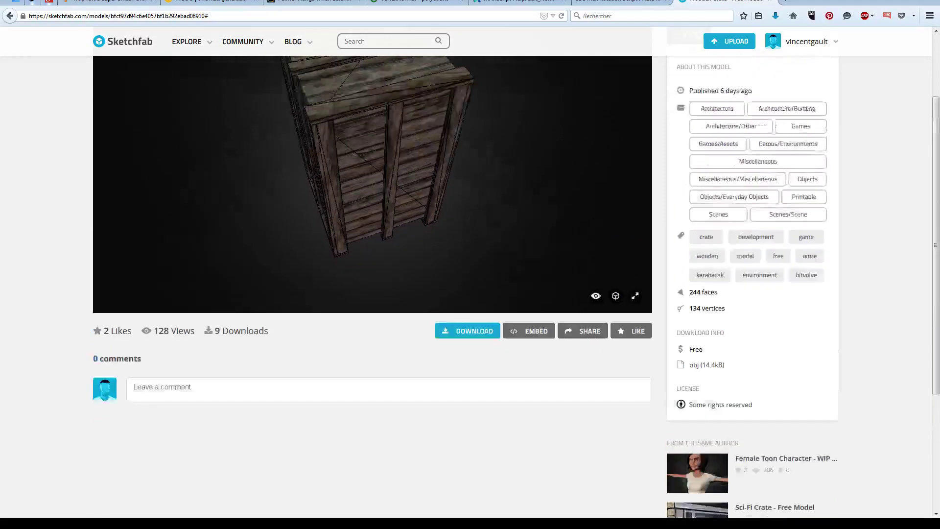
{"action": "scroll", "coordinate": [516, 274], "scroll_direction": "up", "scroll_amount": 3}
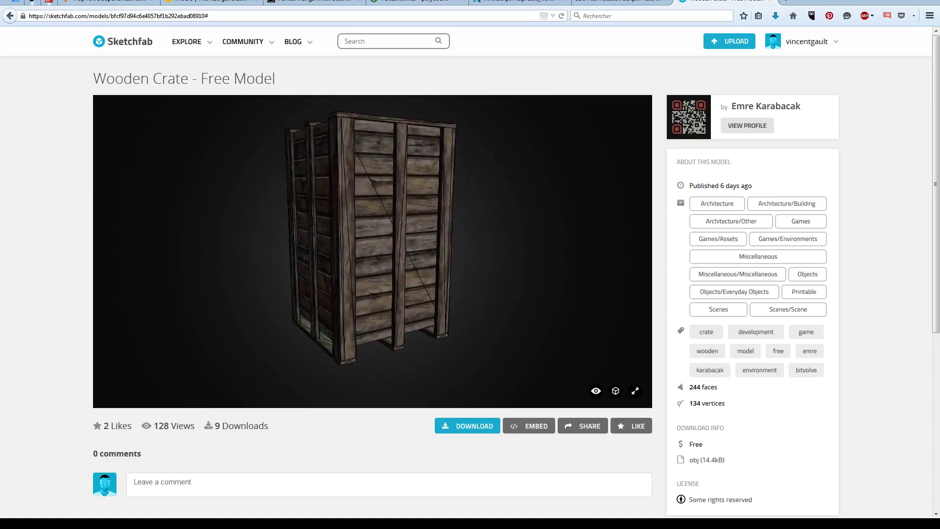
{"action": "key", "text": "alt+Tab"}
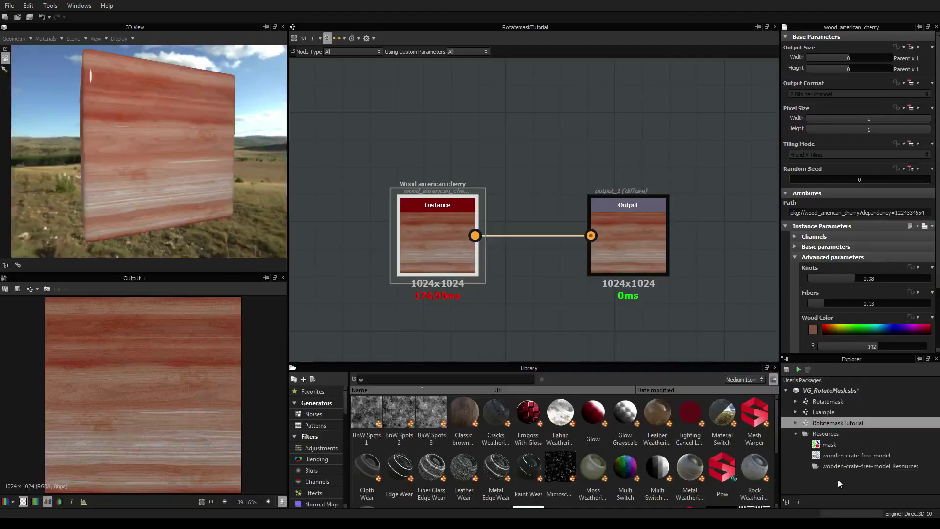
Load the wooden-crate-free-model mesh into the 3D view and display the RotatemaskTutorial graph's outputs on it, examining the grain on the planks
{"action": "left_click_drag", "start_coordinate": [838, 457], "coordinate": [183, 144]}
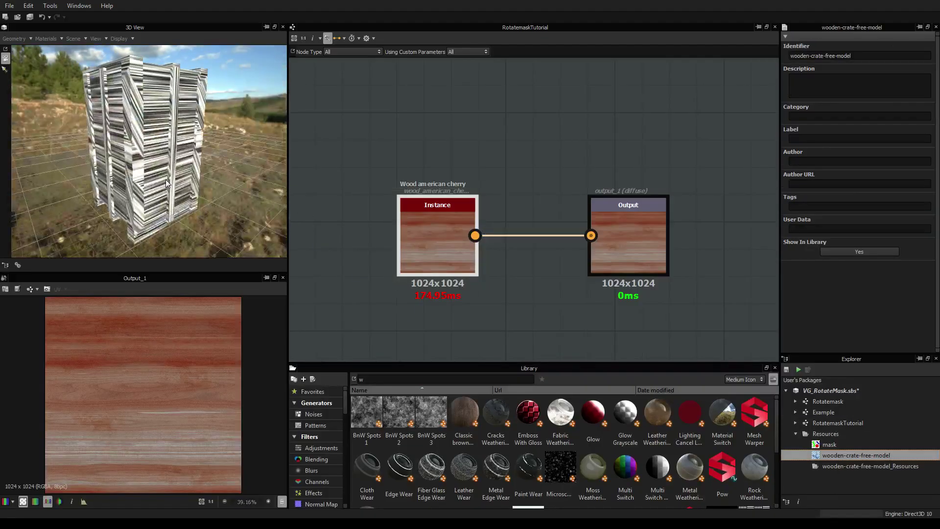
{"action": "left_click_drag", "start_coordinate": [112, 181], "coordinate": [63, 150]}
{"action": "right_click", "coordinate": [656, 151]}
{"action": "left_click", "coordinate": [700, 172]}
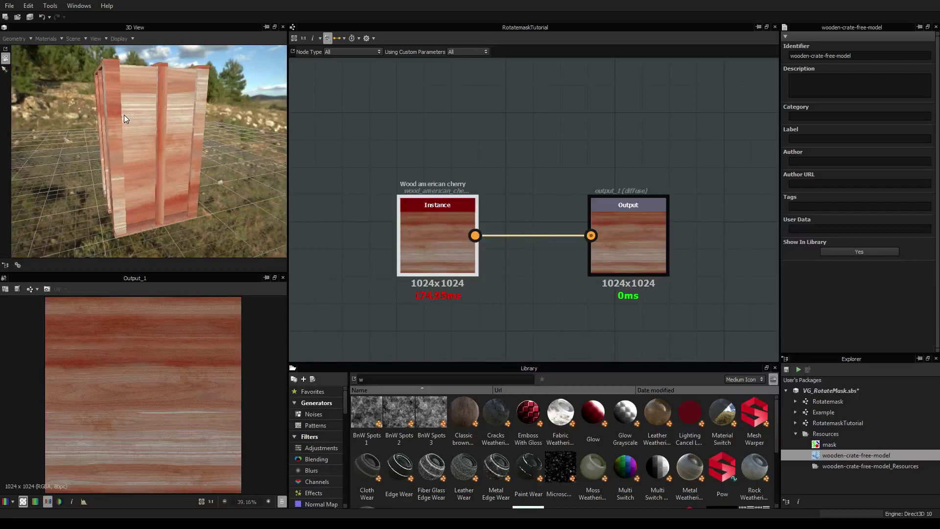
{"action": "left_click_drag", "start_coordinate": [124, 114], "coordinate": [140, 147]}
{"action": "scroll", "coordinate": [138, 119], "scroll_direction": "up", "scroll_amount": 3}
{"action": "scroll", "coordinate": [148, 145], "scroll_direction": "up", "scroll_amount": 4}
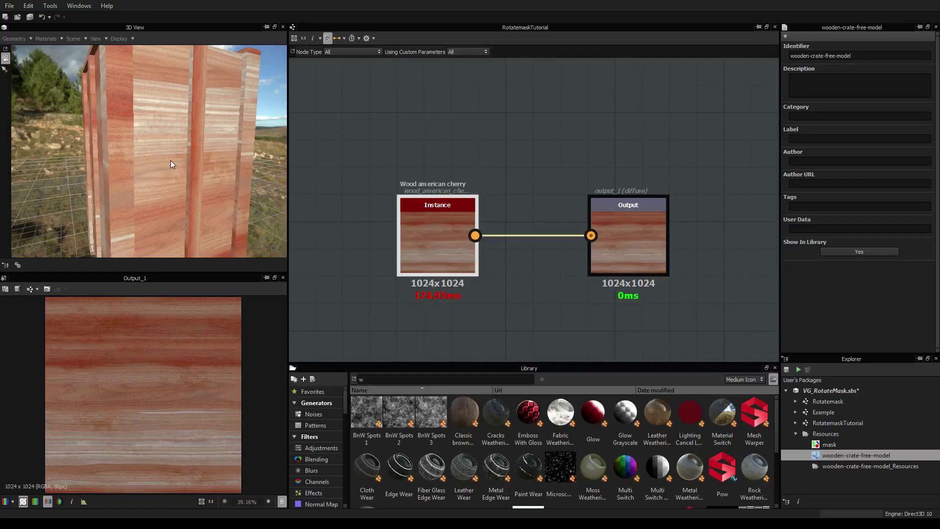
{"action": "right_click_drag", "start_coordinate": [170, 160], "coordinate": [186, 172]}
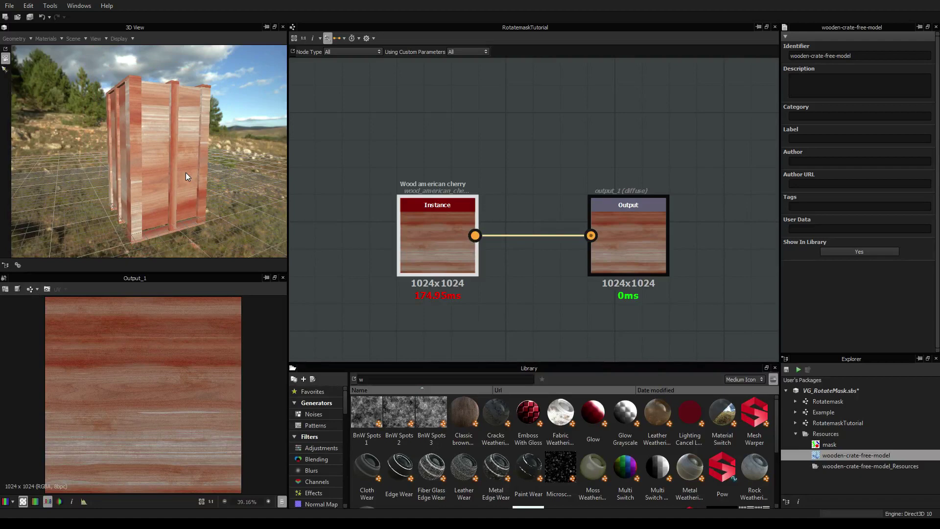
Move the Wood american cherry node up and away from the Output node, and align the Output node level with it
{"action": "left_click_drag", "start_coordinate": [447, 251], "coordinate": [386, 218]}
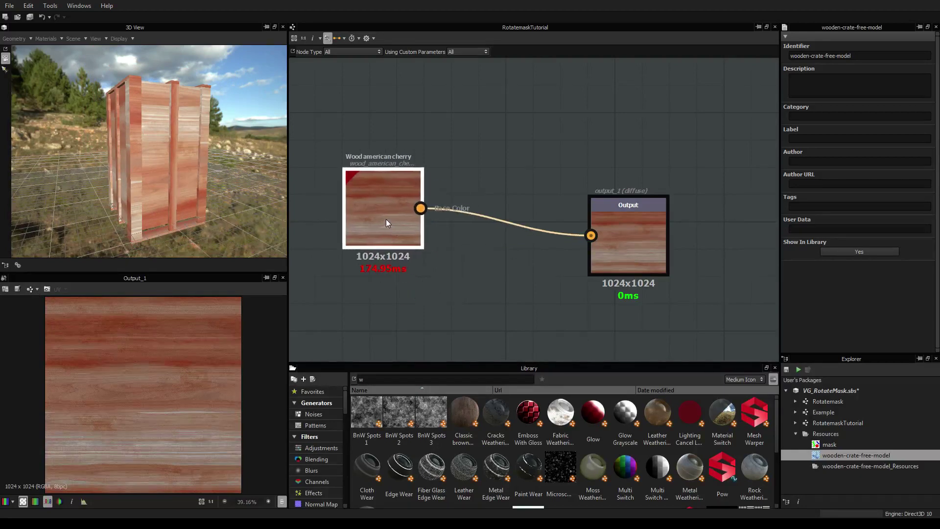
{"action": "left_click_drag", "start_coordinate": [656, 230], "coordinate": [645, 211]}
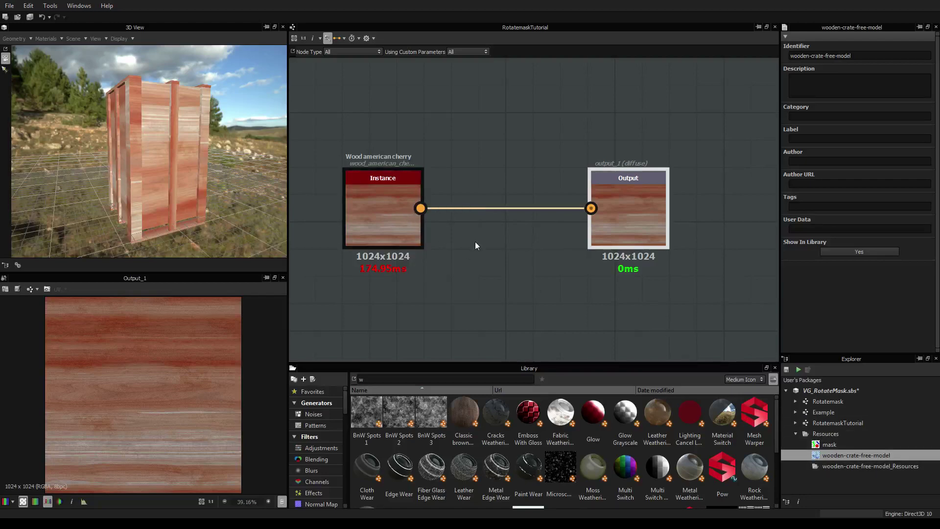
Open the Example graph to review its Rotatemask node, and open the Rotatemask graph to view its internal node network
{"action": "double_click", "coordinate": [827, 413]}
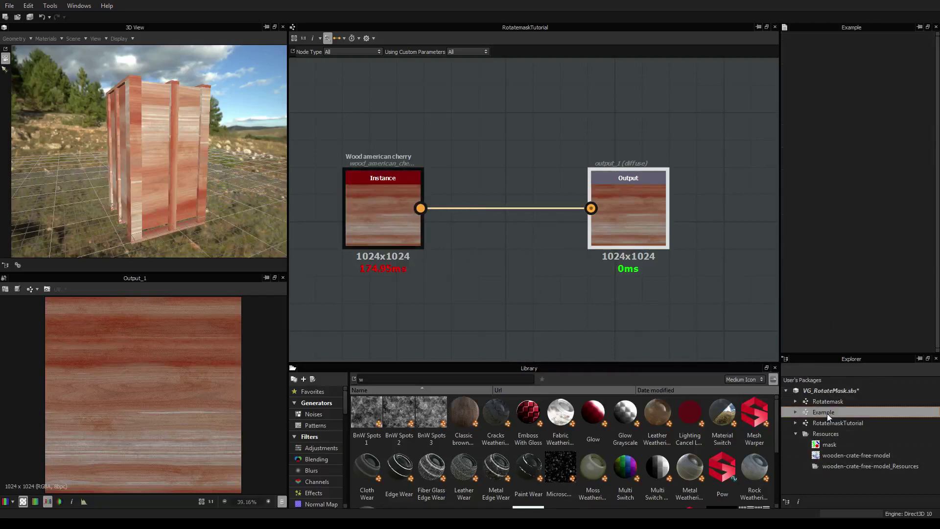
{"action": "left_click", "coordinate": [587, 213]}
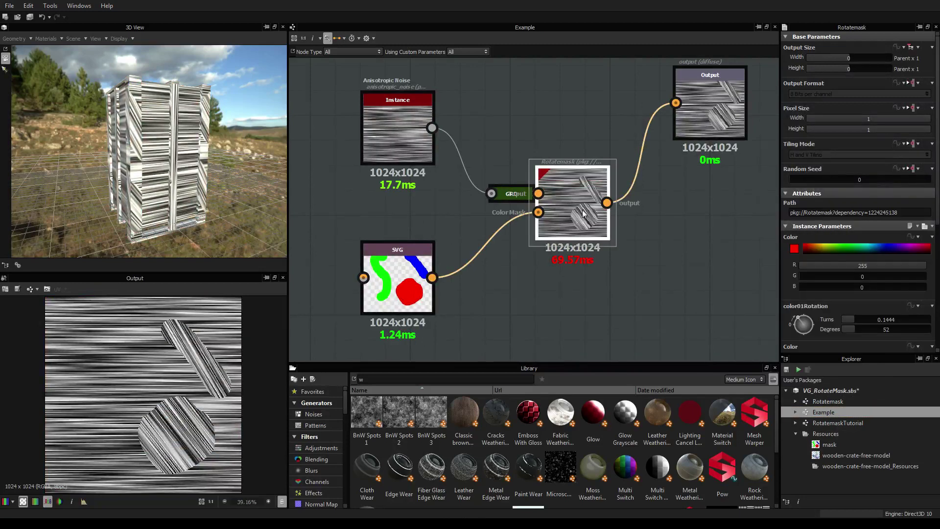
{"action": "double_click", "coordinate": [830, 402]}
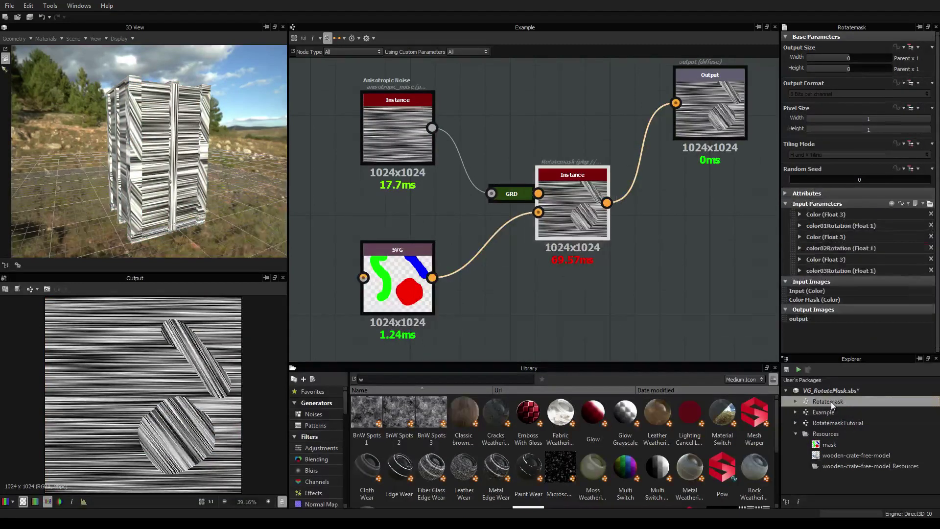
{"action": "scroll", "coordinate": [557, 253], "scroll_direction": "up", "scroll_amount": 2}
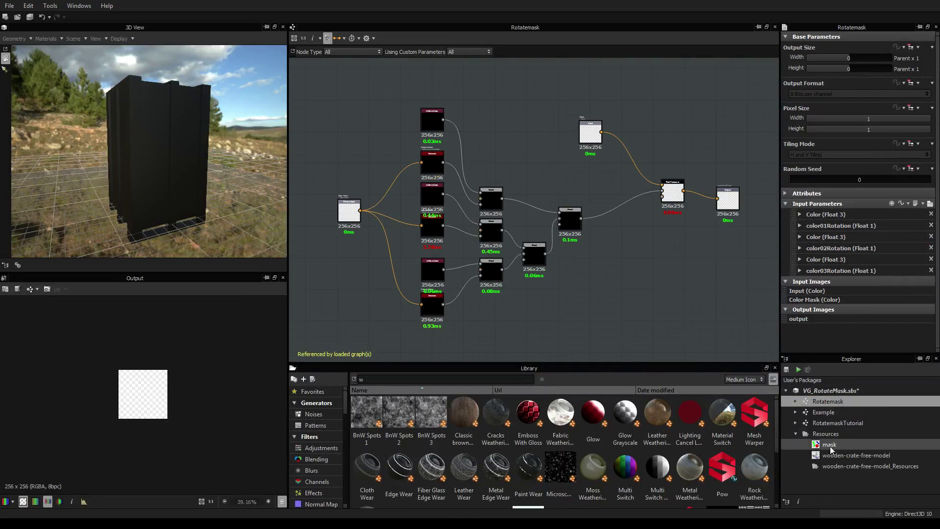
Create a new empty graph named RotateMaskFunction in the VG_RotateMask.sbs package
{"action": "left_click", "coordinate": [823, 424]}
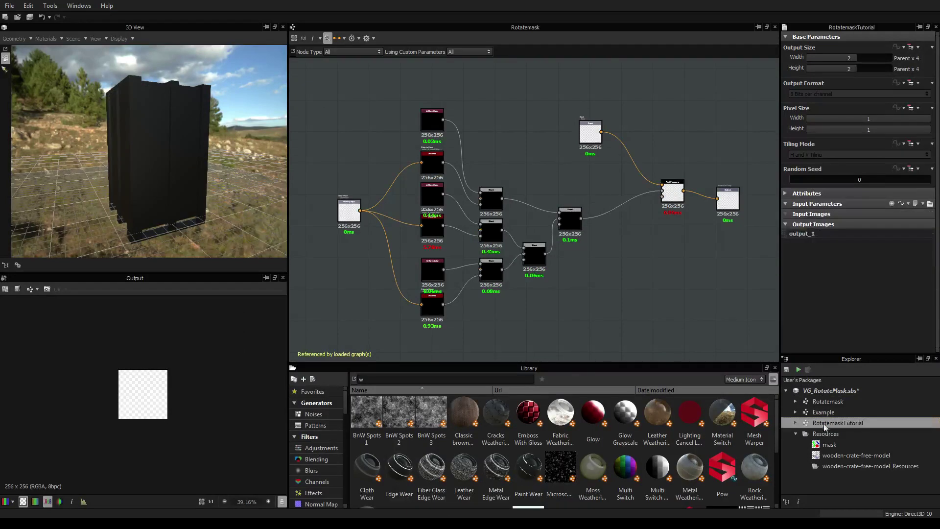
{"action": "left_click", "coordinate": [818, 390]}
{"action": "right_click", "coordinate": [819, 391]}
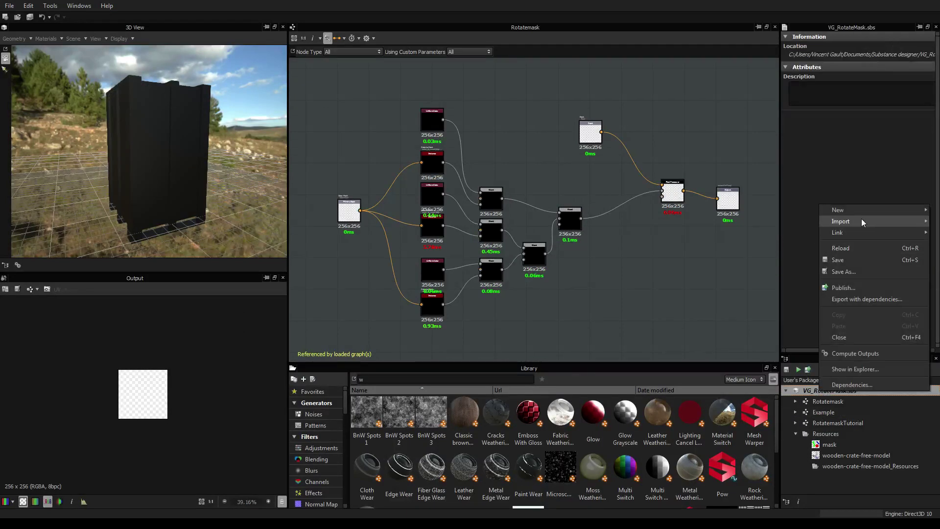
{"action": "mouse_move", "coordinate": [862, 212]}
{"action": "left_click", "coordinate": [778, 211]}
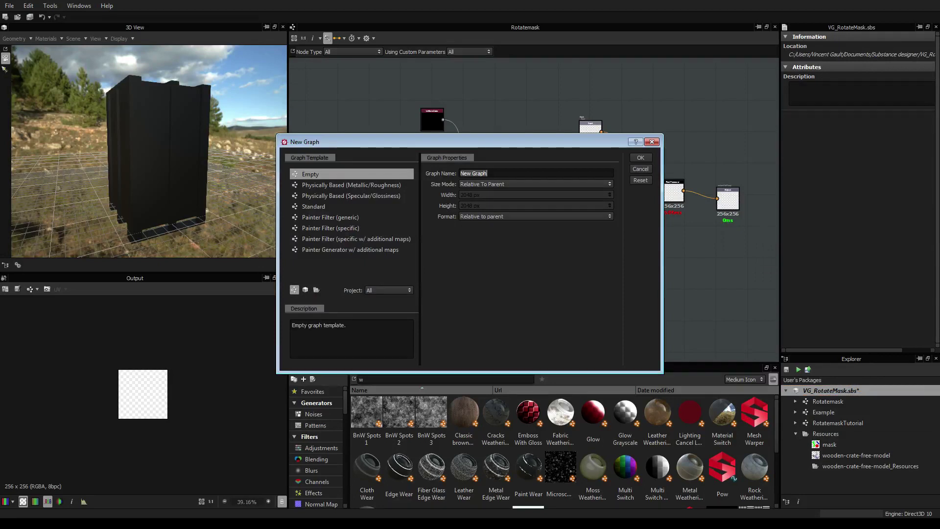
{"action": "type", "text": "RotateMaskFunction"}
{"action": "key", "text": "Return"}
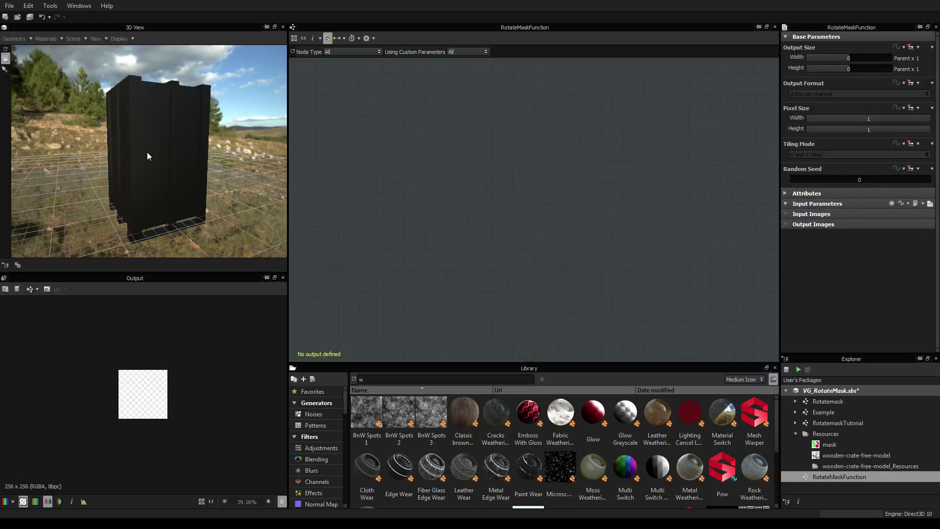
Add an Output node to the RotateMaskFunction graph and give it a baseColor usage
{"action": "left_click_drag", "start_coordinate": [147, 152], "coordinate": [170, 159]}
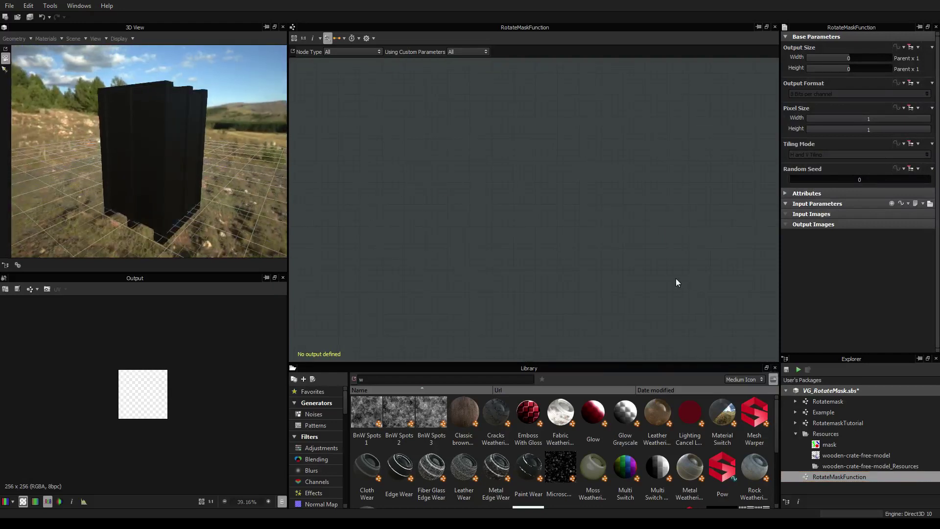
{"action": "right_click", "coordinate": [565, 192]}
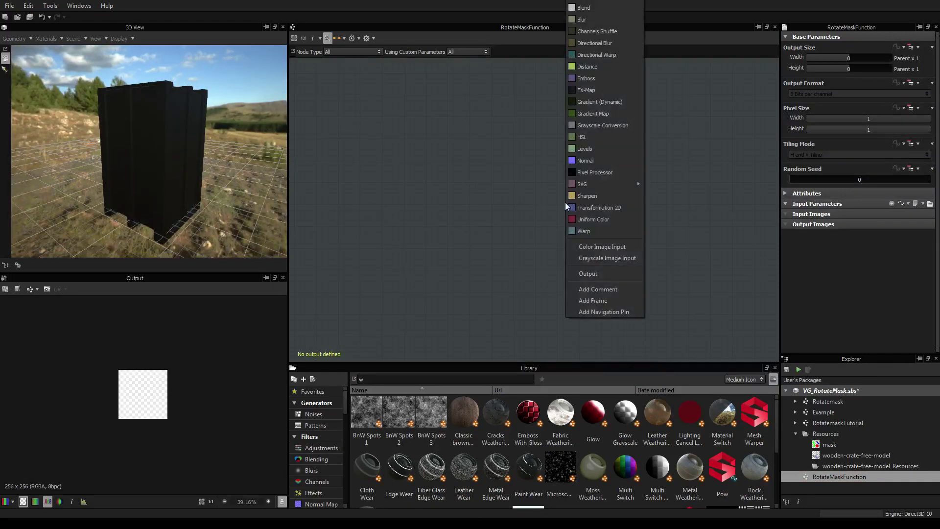
{"action": "left_click", "coordinate": [592, 273]}
{"action": "left_click", "coordinate": [929, 254]}
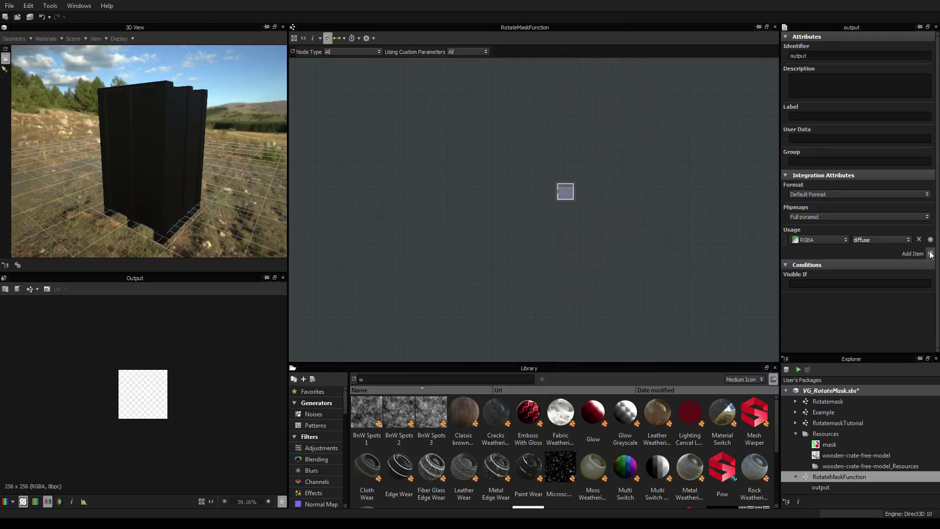
{"action": "left_click", "coordinate": [909, 240]}
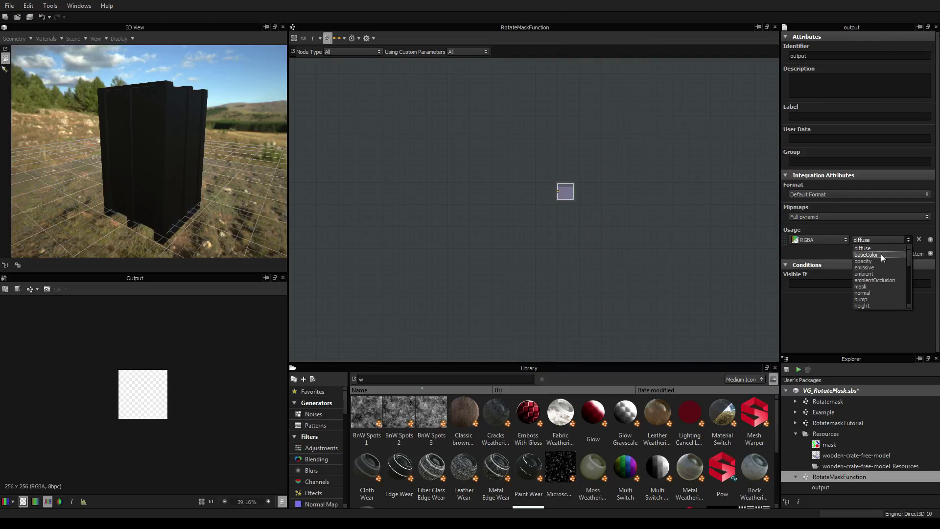
{"action": "left_click", "coordinate": [876, 250]}
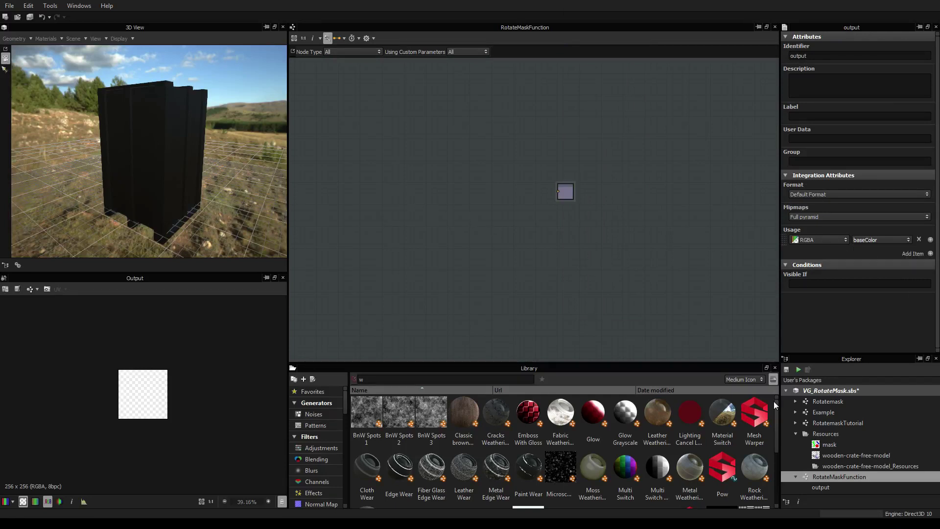
Search the library for "wood" and add the Wood american cherry material to the graph, well before the Output node
{"action": "left_click", "coordinate": [382, 378]}
{"action": "type", "text": "wood"}
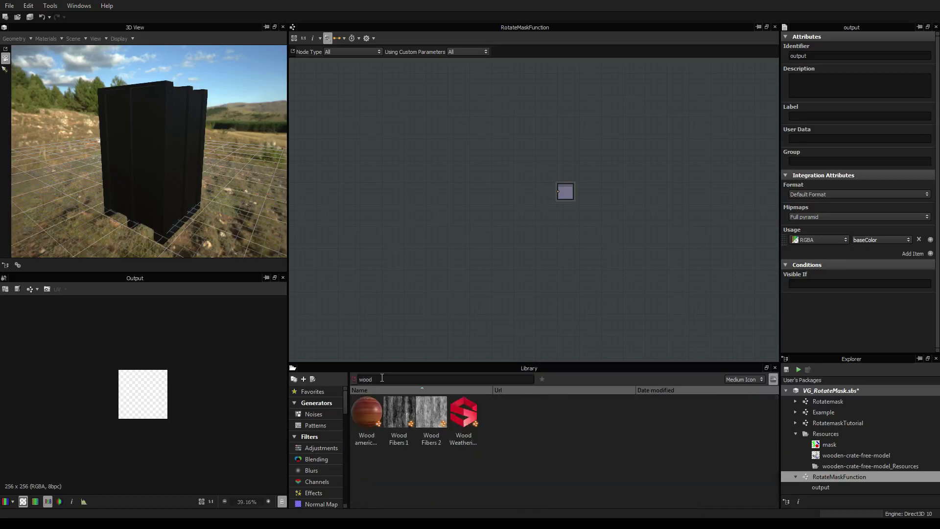
{"action": "left_click_drag", "start_coordinate": [366, 411], "coordinate": [360, 197]}
{"action": "scroll", "coordinate": [409, 219], "scroll_direction": "up", "scroll_amount": 4}
{"action": "scroll", "coordinate": [438, 226], "scroll_direction": "down", "scroll_amount": 1}
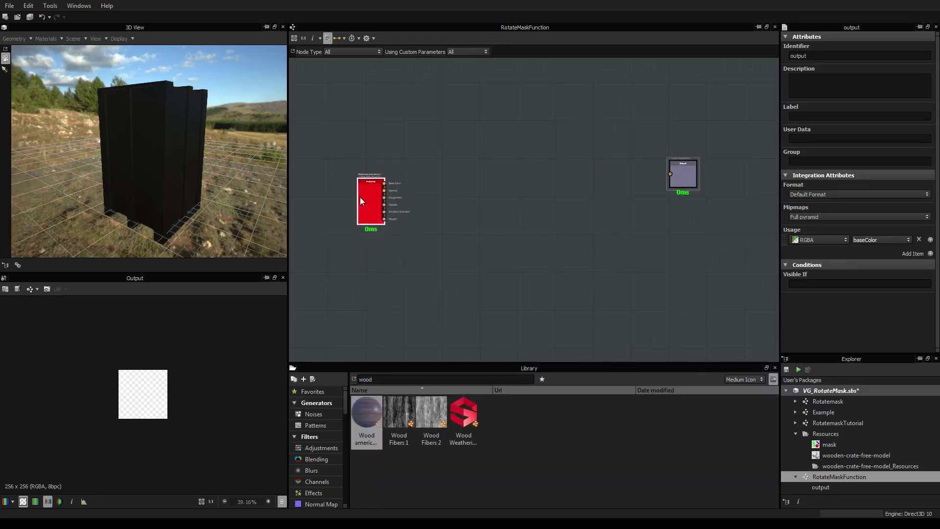
Disable the Normal, Roughness, Metallic, Ambient Occlusion and Height channels of the Wood american cherry node, keeping only Base Color
{"action": "left_click", "coordinate": [360, 196]}
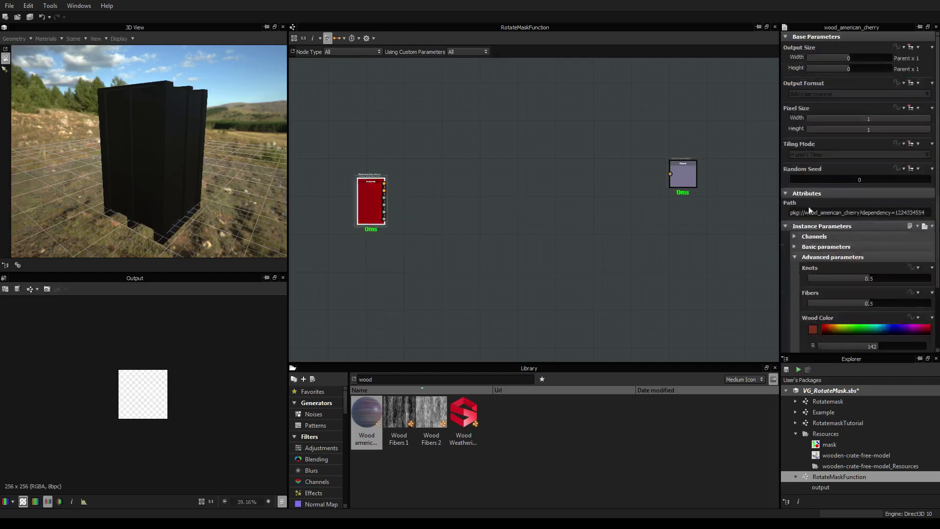
{"action": "left_click", "coordinate": [794, 237]}
{"action": "scroll", "coordinate": [862, 263], "scroll_direction": "down", "scroll_amount": 4}
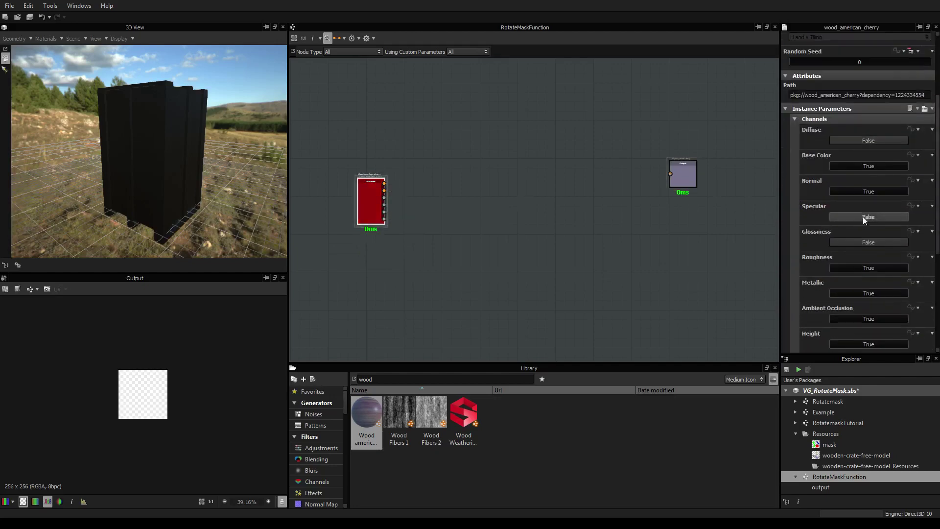
{"action": "left_click", "coordinate": [864, 191]}
{"action": "left_click", "coordinate": [874, 267]}
{"action": "left_click", "coordinate": [873, 293]}
{"action": "left_click", "coordinate": [872, 318]}
{"action": "left_click", "coordinate": [872, 343]}
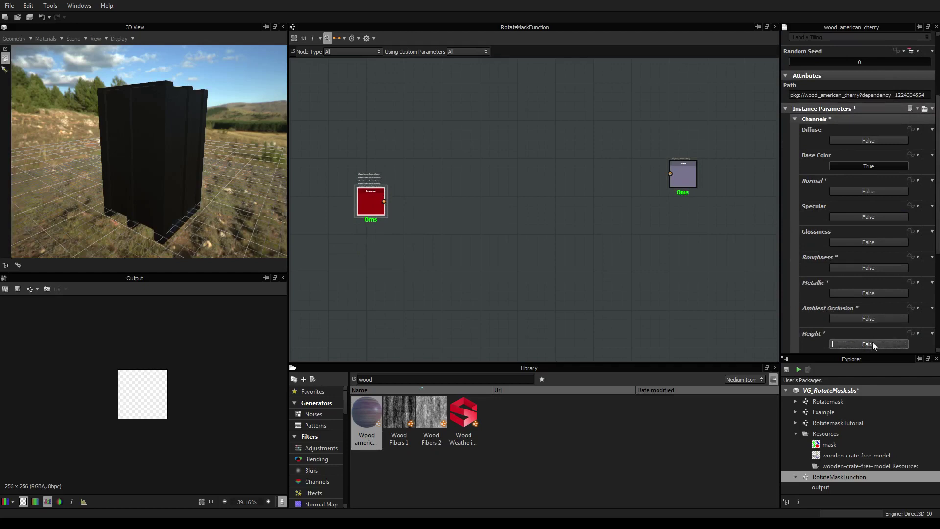
{"action": "scroll", "coordinate": [871, 338], "scroll_direction": "down", "scroll_amount": 3}
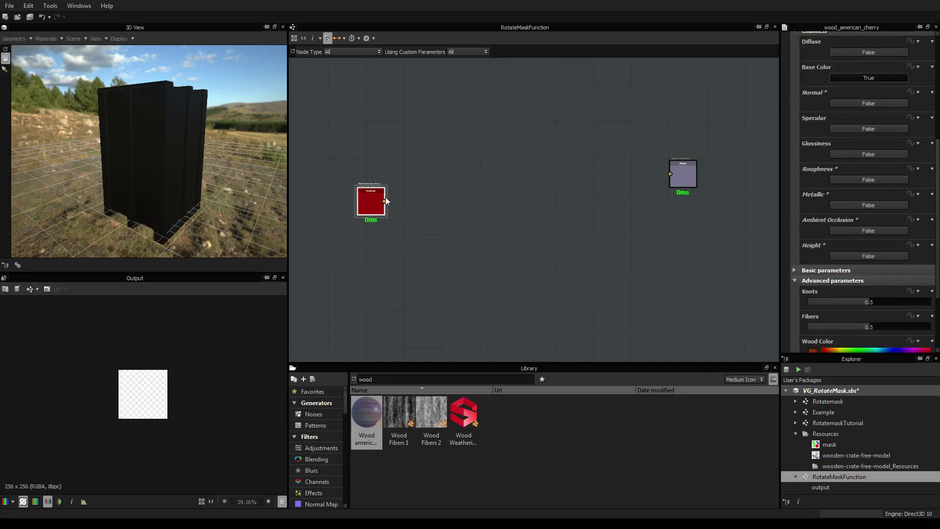
Connect the Wood american cherry node to the Output node, move it slightly up, and show the graph's outputs on the crate model
{"action": "left_click_drag", "start_coordinate": [384, 201], "coordinate": [670, 174]}
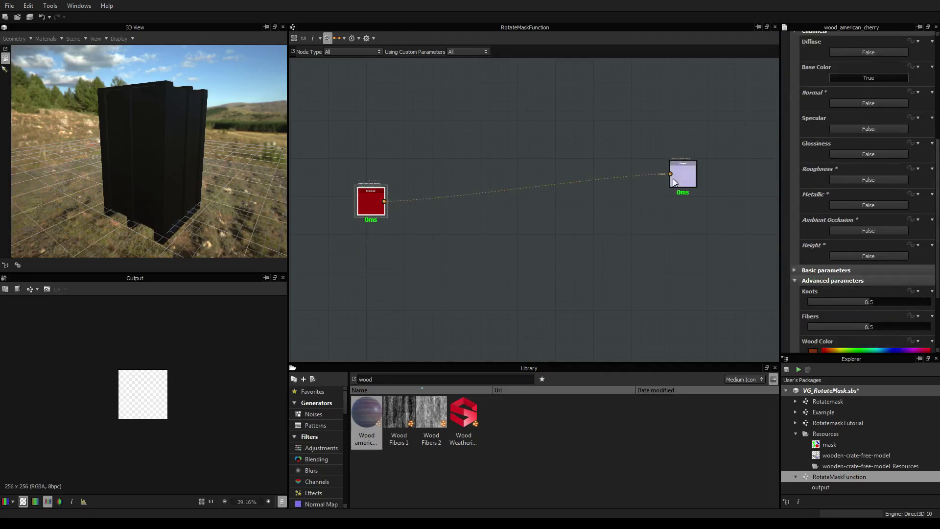
{"action": "left_click_drag", "start_coordinate": [352, 198], "coordinate": [357, 156]}
{"action": "right_click", "coordinate": [566, 225]}
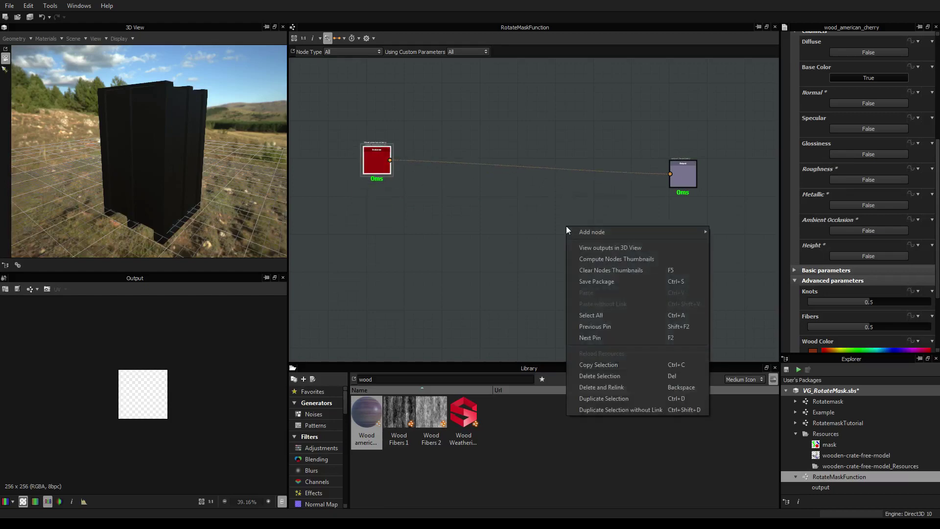
{"action": "left_click", "coordinate": [621, 247]}
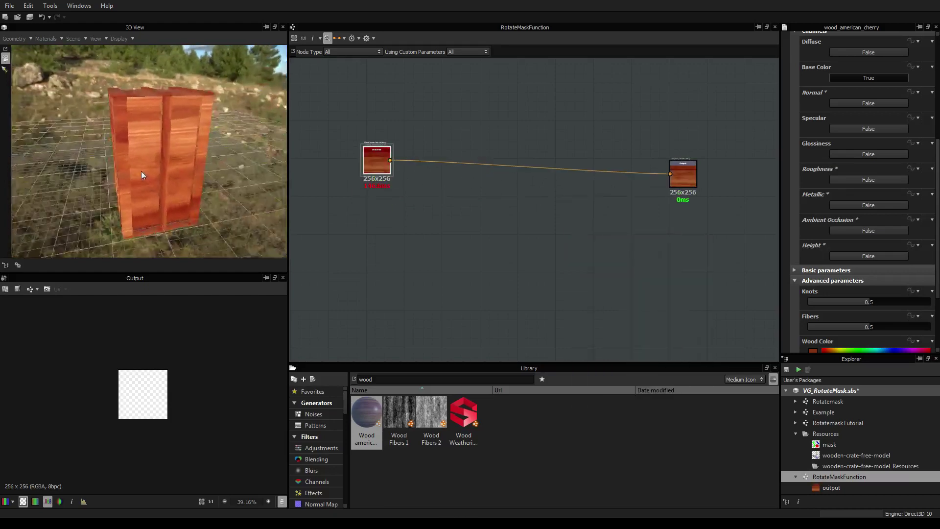
{"action": "mouse_move", "coordinate": [139, 169]}
{"action": "left_mouse_down"}
{"action": "mouse_move", "coordinate": [157, 131]}
{"action": "mouse_move", "coordinate": [122, 161]}
{"action": "mouse_move", "coordinate": [155, 164]}
{"action": "left_mouse_up"}
{"action": "scroll", "coordinate": [121, 161], "scroll_direction": "down", "scroll_amount": 2}
Set the RotateMaskFunction graph's relative output size to 2 for both width and height
{"action": "left_click", "coordinate": [606, 110]}
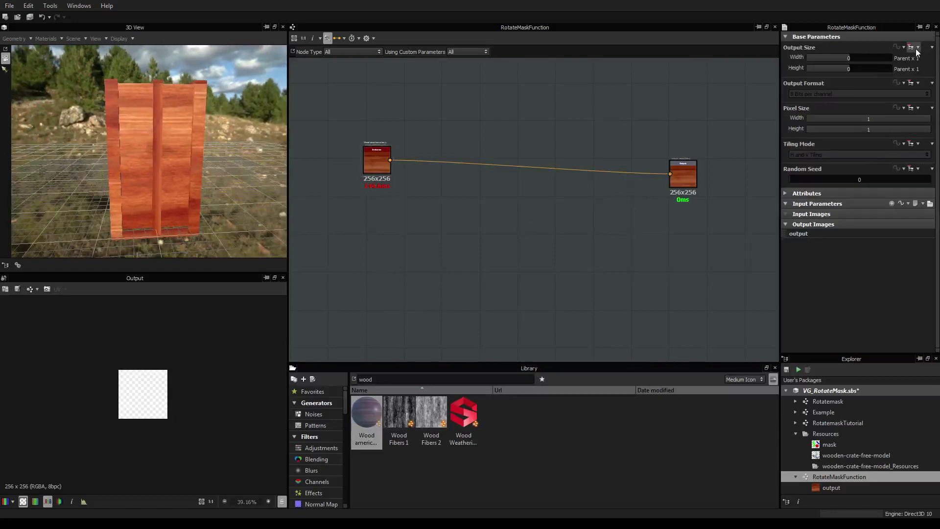
{"action": "left_click", "coordinate": [916, 47]}
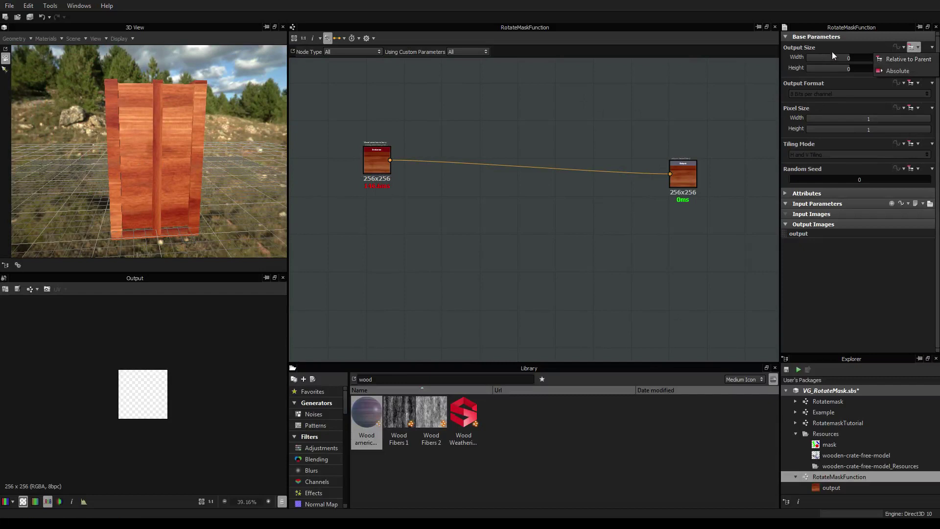
{"action": "left_click", "coordinate": [850, 57]}
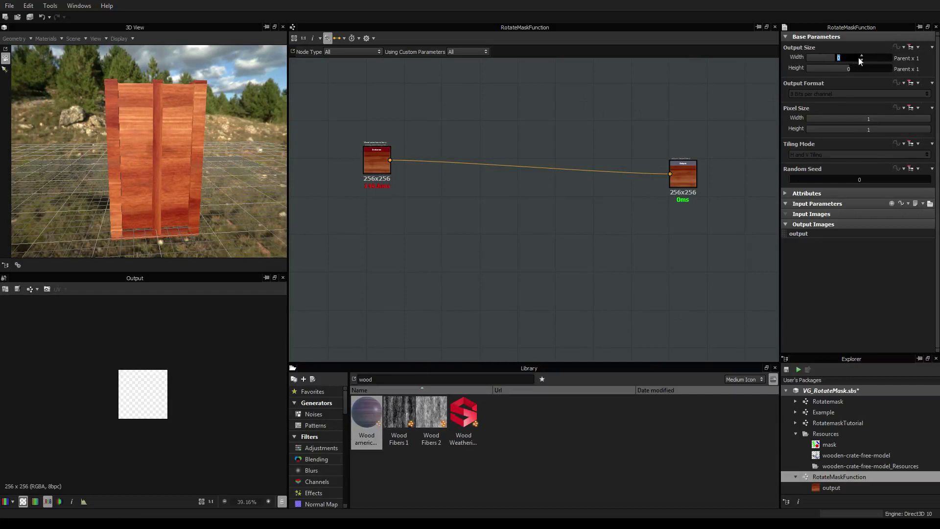
{"action": "type", "text": "2"}
{"action": "key", "text": "Tab"}
{"action": "type", "text": "2"}
{"action": "key", "text": "Tab"}
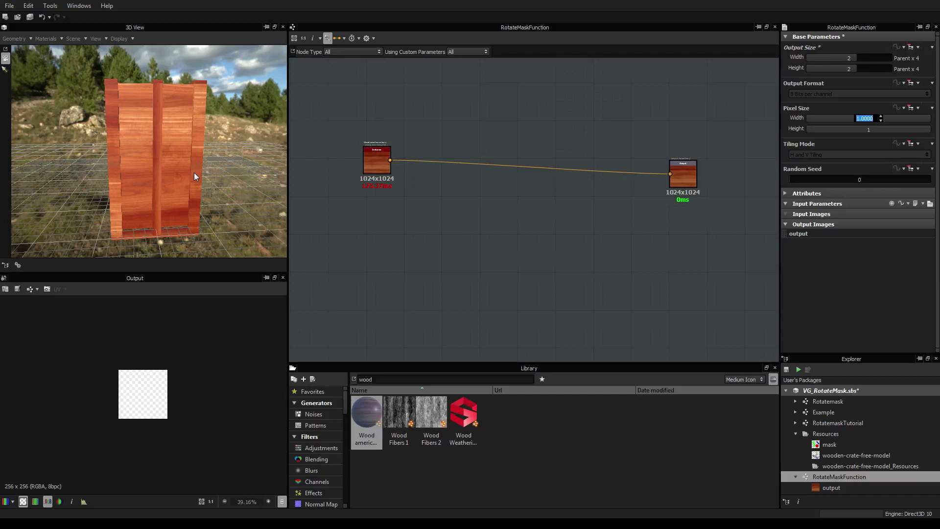
Preview the Wood american cherry node's base color in the 2D view and move the node higher in the graph
{"action": "left_click_drag", "start_coordinate": [194, 172], "coordinate": [189, 279]}
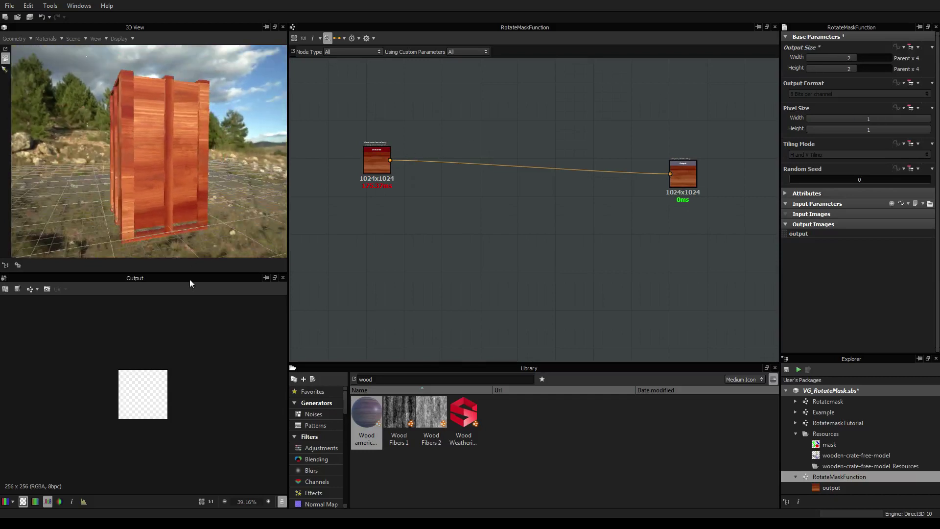
{"action": "double_click", "coordinate": [376, 167]}
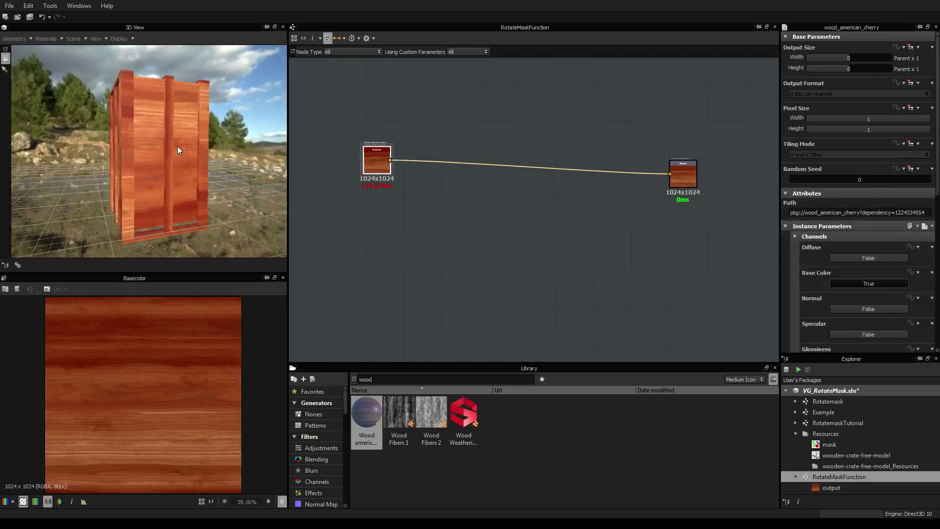
{"action": "left_click_drag", "start_coordinate": [372, 160], "coordinate": [376, 104]}
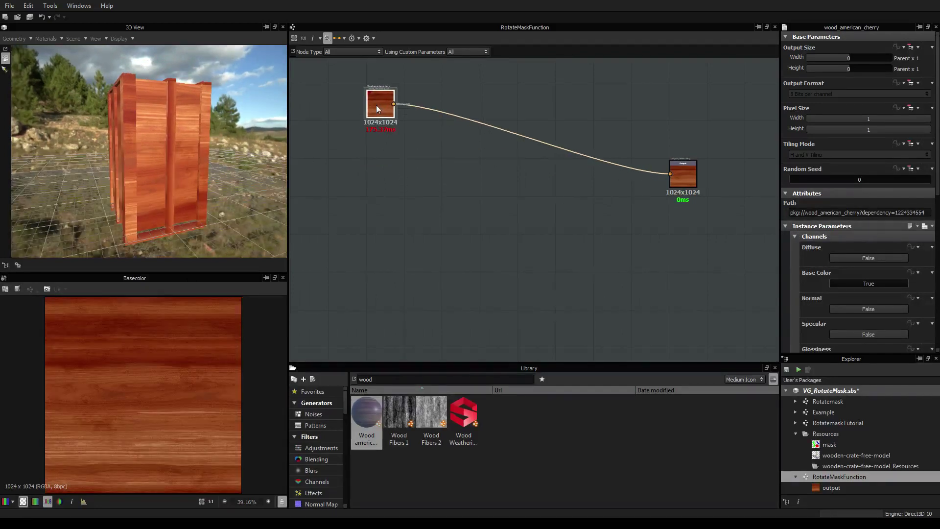
{"action": "left_click_drag", "start_coordinate": [158, 189], "coordinate": [168, 241]}
{"action": "scroll", "coordinate": [151, 177], "scroll_direction": "up", "scroll_amount": 3}
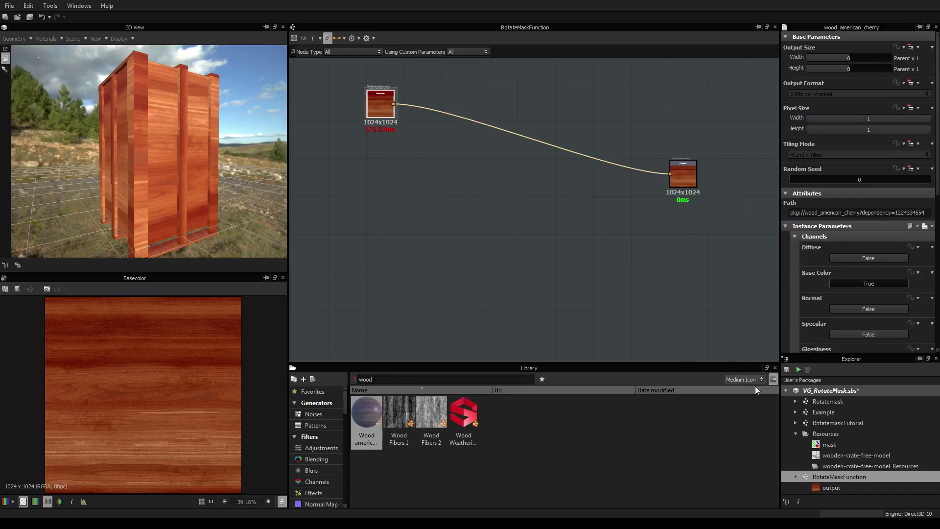
{"action": "left_click_drag", "start_coordinate": [845, 456], "coordinate": [845, 465]}
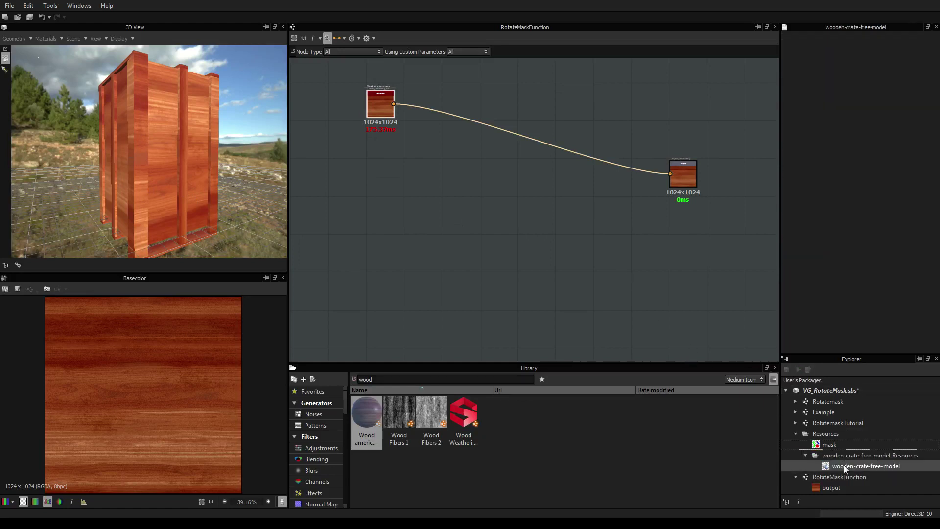
{"action": "right_click", "coordinate": [844, 465]}
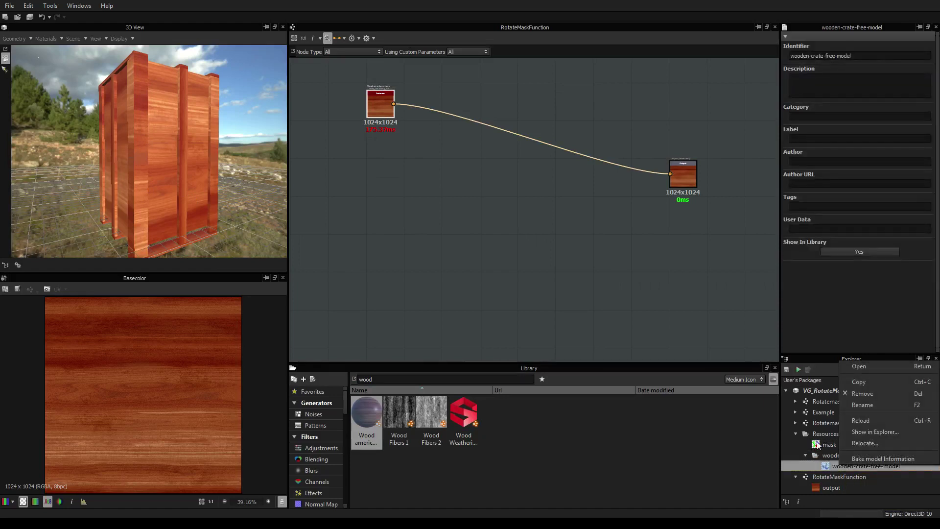
{"action": "key", "text": "Escape"}
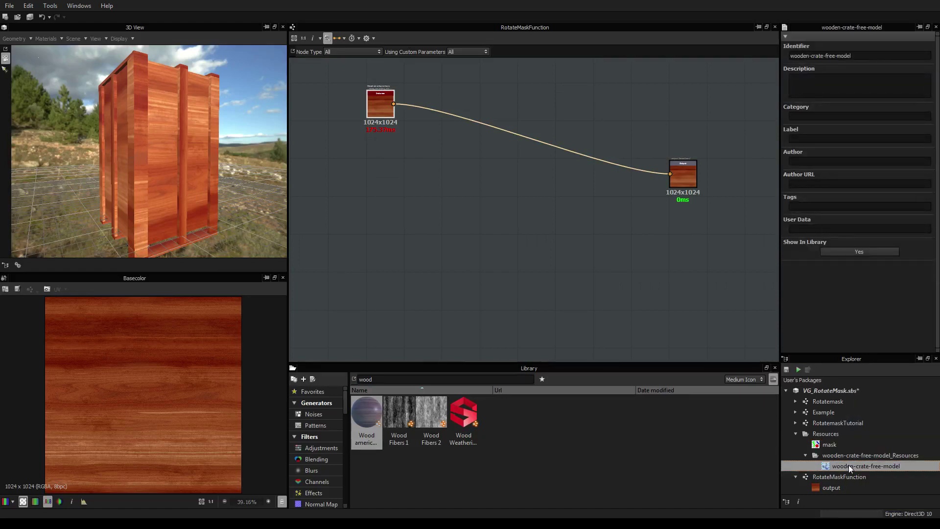
{"action": "left_click_drag", "start_coordinate": [848, 465], "coordinate": [834, 448]}
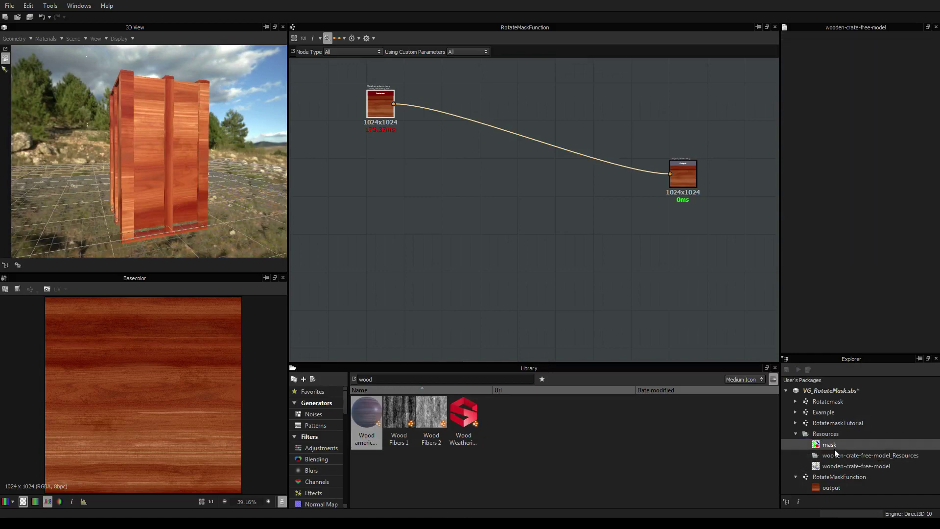
Bake the wooden-crate-free-model's UVs with a Convert UV to SVG baker, using Hue Shift color mode and the Embedded method
{"action": "right_click", "coordinate": [835, 466]}
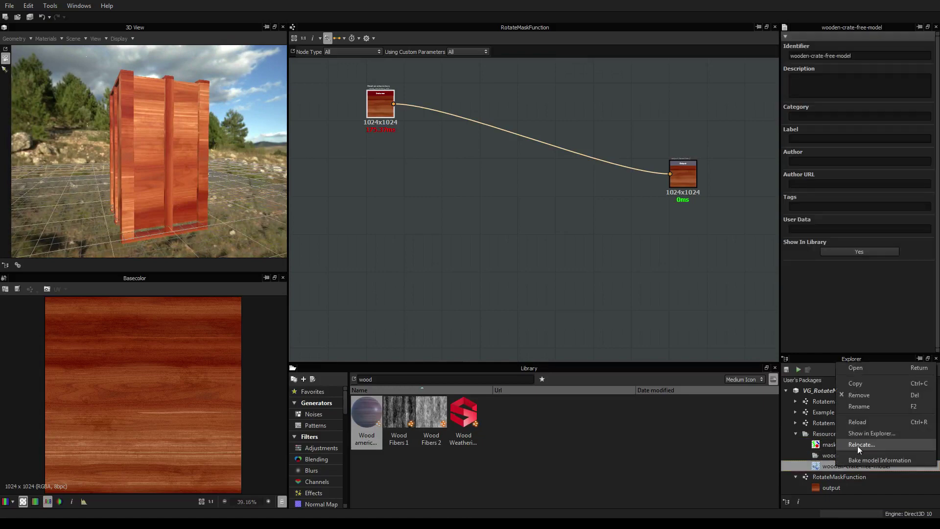
{"action": "left_click", "coordinate": [879, 460]}
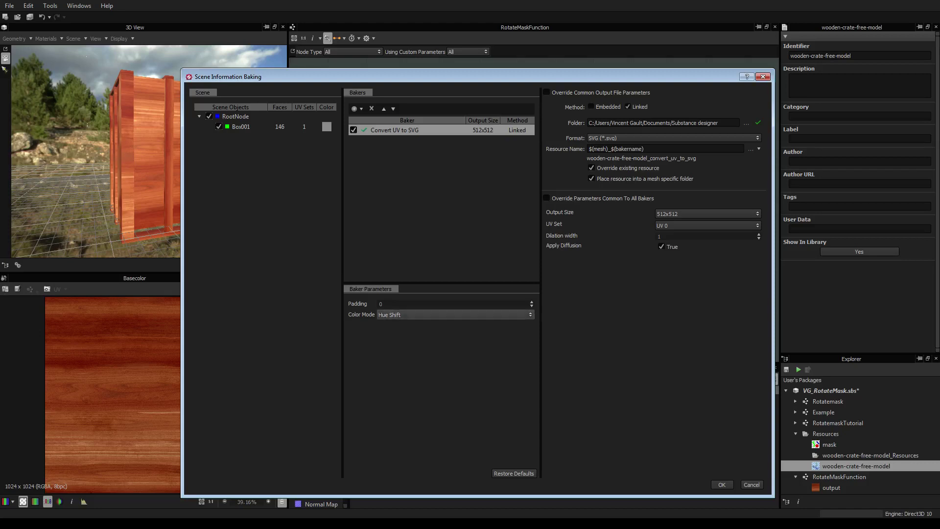
{"action": "left_click", "coordinate": [454, 314]}
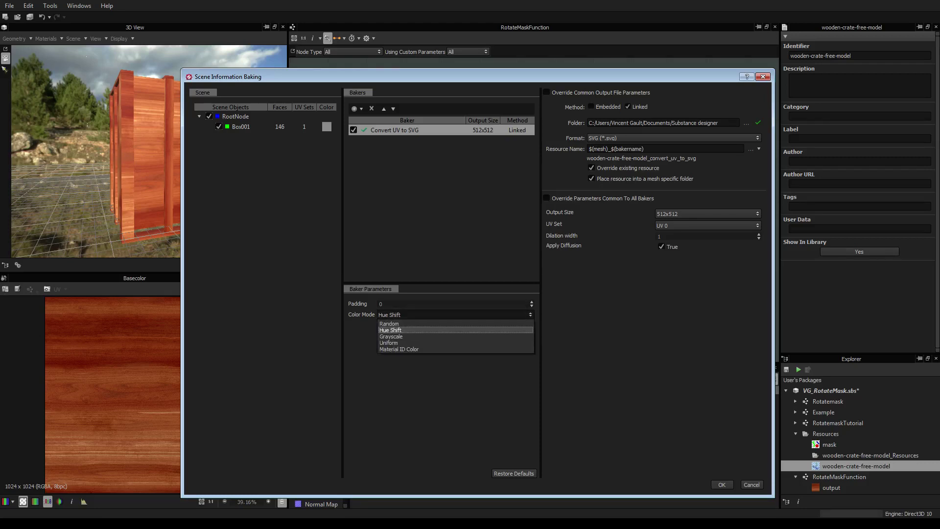
{"action": "key", "text": "Escape"}
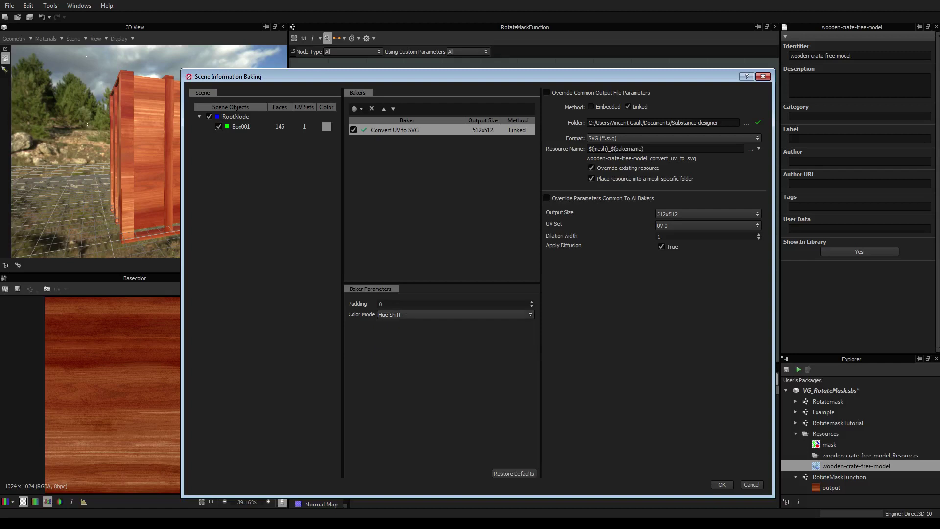
{"action": "left_click", "coordinate": [591, 106]}
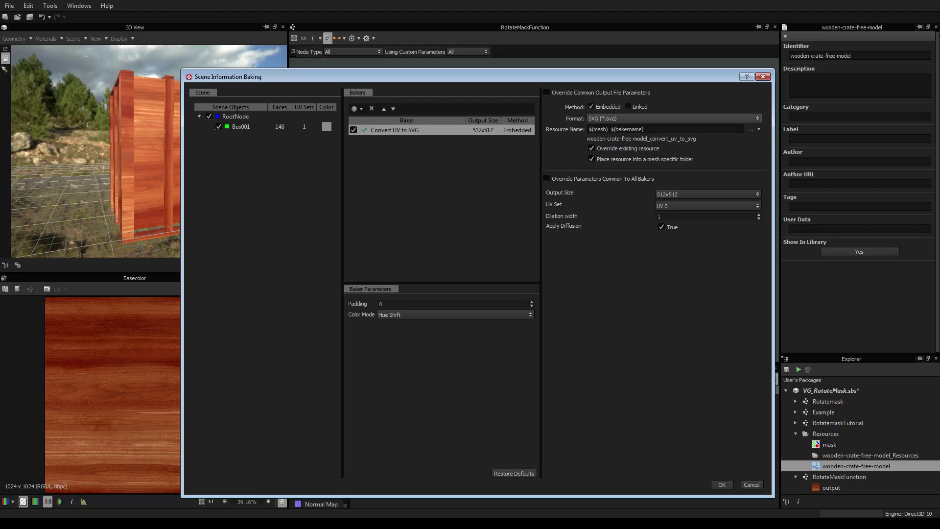
{"action": "left_click", "coordinate": [719, 485]}
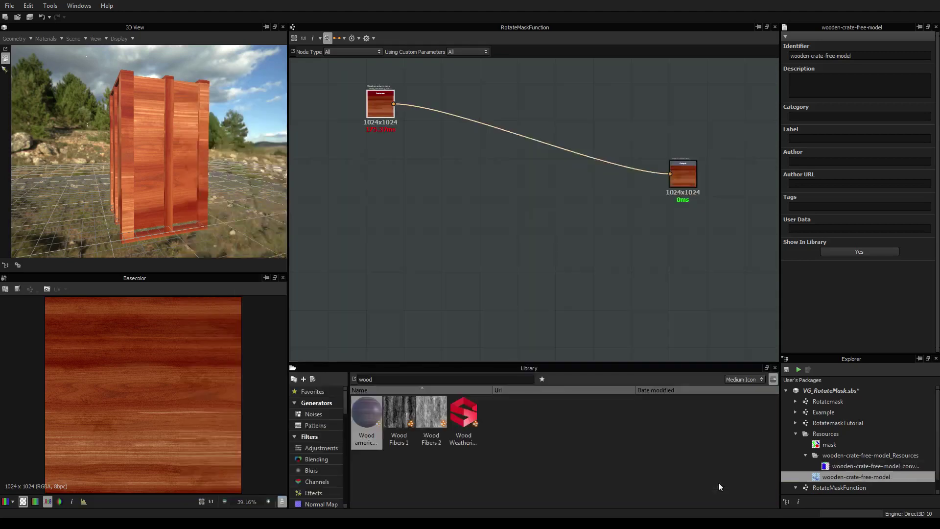
Inspect the baked UV SVG in the 2D view and place it in the graph below the Wood american cherry node
{"action": "double_click", "coordinate": [857, 466]}
{"action": "scroll", "coordinate": [146, 416], "scroll_direction": "up", "scroll_amount": 3}
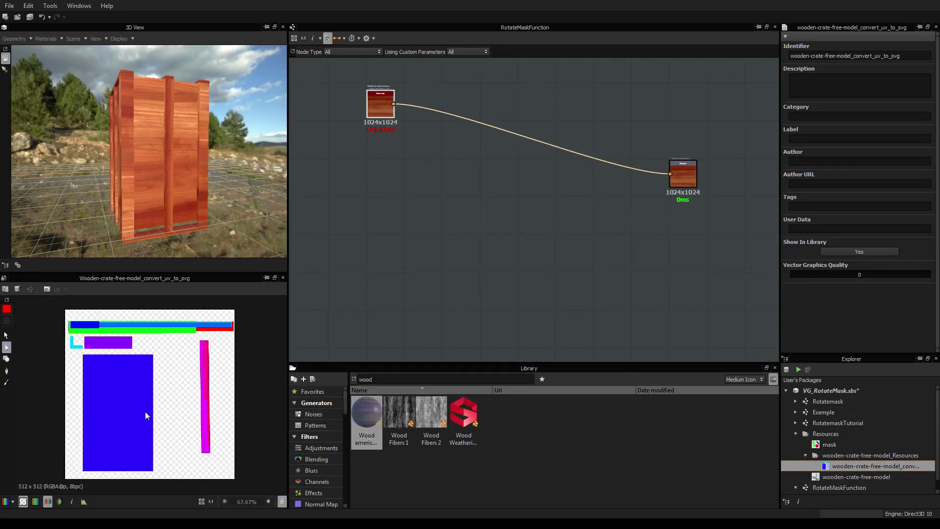
{"action": "scroll", "coordinate": [145, 413], "scroll_direction": "up", "scroll_amount": 1}
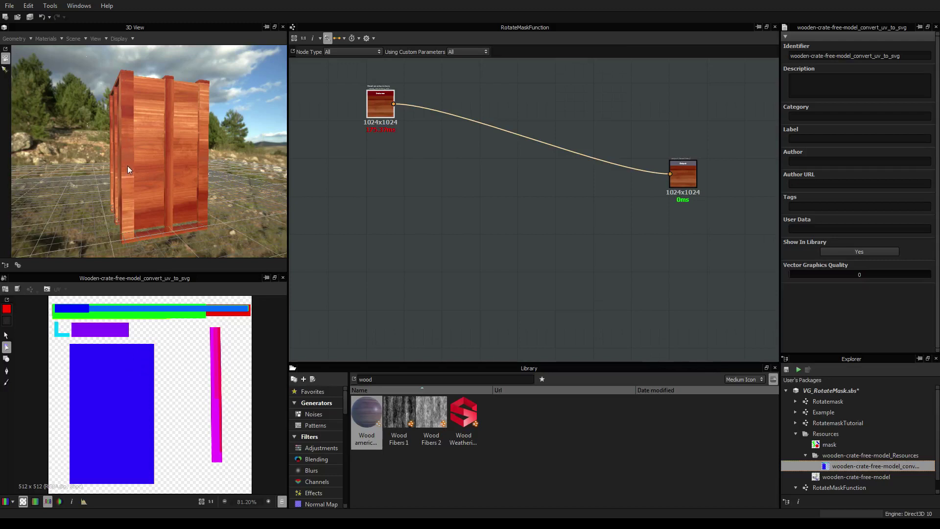
{"action": "left_click", "coordinate": [120, 383]}
{"action": "left_click_drag", "start_coordinate": [875, 466], "coordinate": [385, 196]}
Add a Transformation 2D node beside the Wood american cherry node and feed the wood's base color into it
{"action": "left_click", "coordinate": [386, 110]}
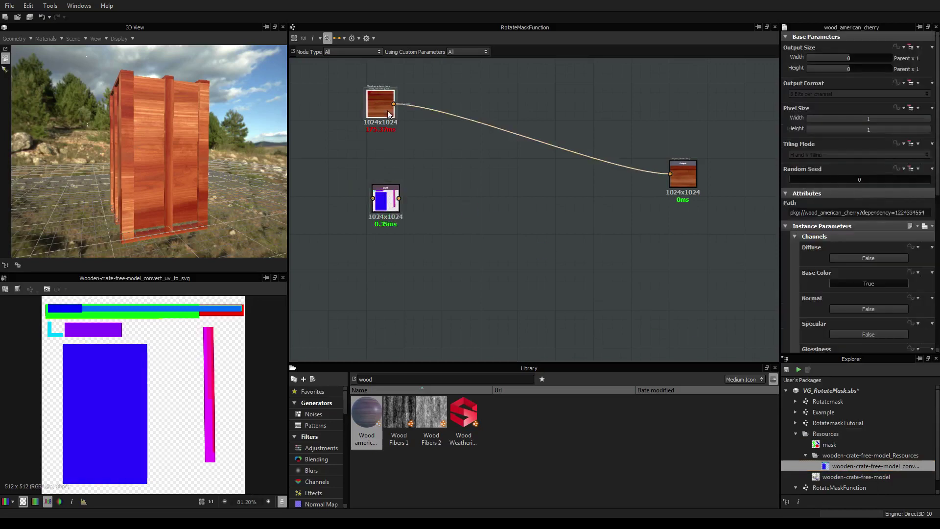
{"action": "key", "text": "space"}
{"action": "key", "text": "t"}
{"action": "left_click_drag", "start_coordinate": [474, 152], "coordinate": [443, 134]}
{"action": "left_click_drag", "start_coordinate": [394, 104], "coordinate": [435, 138]}
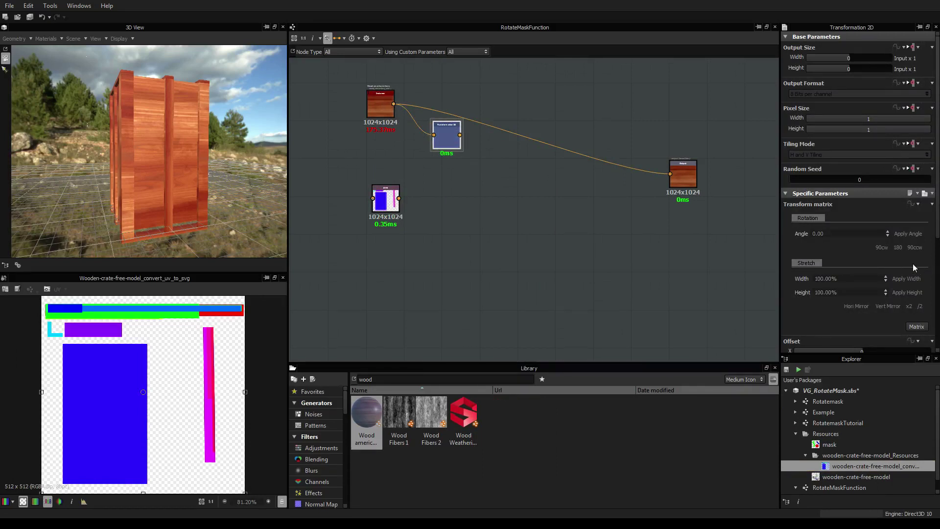
Rotate the Transformation 2D node by 90cw, connect it to the Output node, and check the wood direction on the crate
{"action": "left_click", "coordinate": [886, 246]}
{"action": "left_click_drag", "start_coordinate": [460, 135], "coordinate": [670, 173]}
{"action": "mouse_move", "coordinate": [162, 170]}
{"action": "left_mouse_down"}
{"action": "mouse_move", "coordinate": [188, 171]}
{"action": "mouse_move", "coordinate": [144, 170]}
{"action": "left_mouse_up"}
{"action": "scroll", "coordinate": [143, 170], "scroll_direction": "up", "scroll_amount": 3}
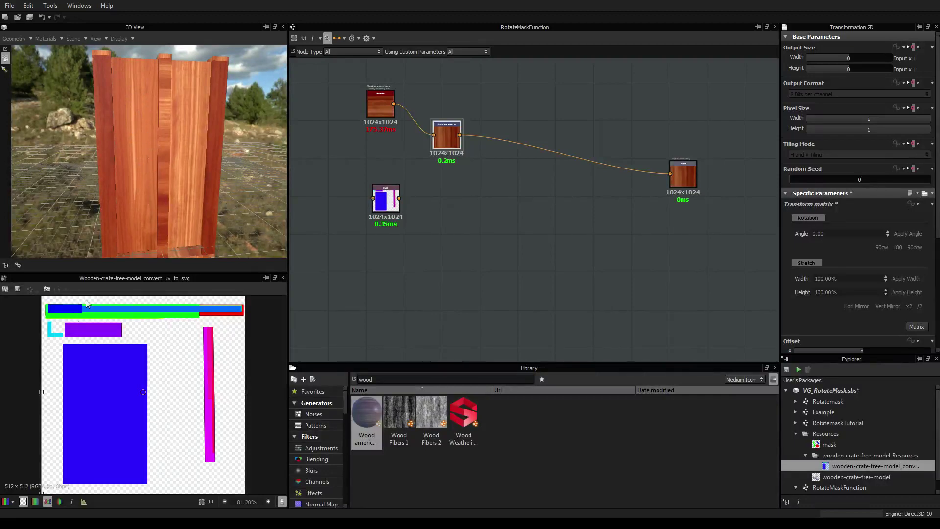
{"action": "scroll", "coordinate": [140, 379], "scroll_direction": "down", "scroll_amount": 2}
{"action": "scroll", "coordinate": [140, 379], "scroll_direction": "up", "scroll_amount": 1}
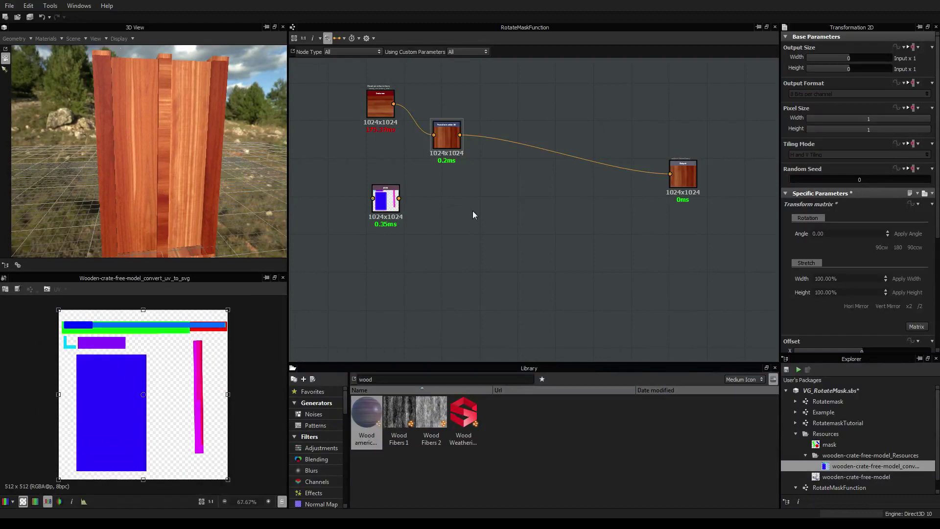
Preview the SVG node in the 2D view and space it apart from the wood and Transformation 2D nodes
{"action": "middle_click_drag", "start_coordinate": [464, 194], "coordinate": [426, 201]}
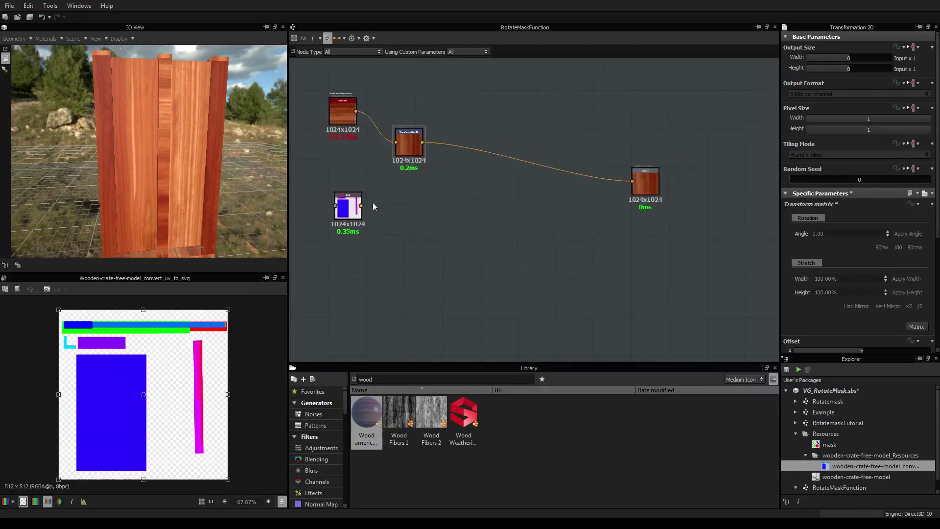
{"action": "left_click_drag", "start_coordinate": [345, 206], "coordinate": [343, 219]}
{"action": "double_click", "coordinate": [343, 221]}
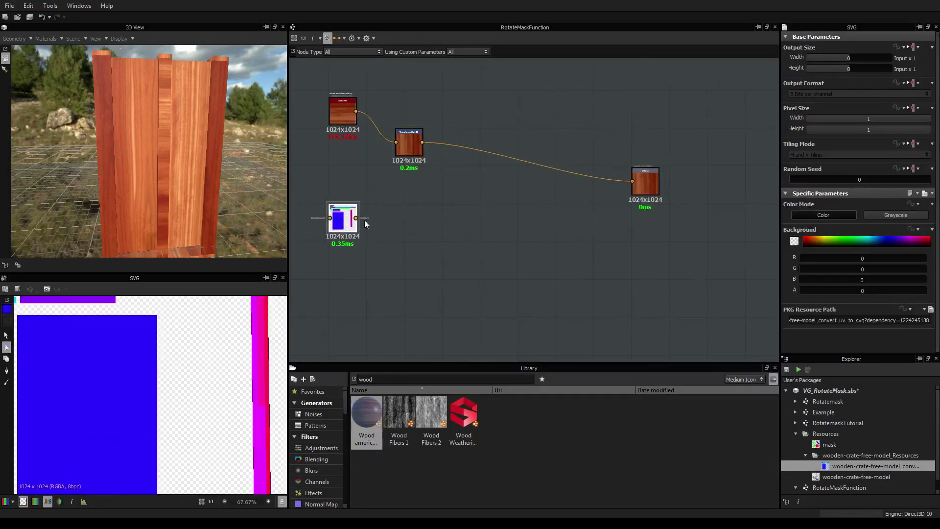
{"action": "left_click_drag", "start_coordinate": [336, 87], "coordinate": [437, 169]}
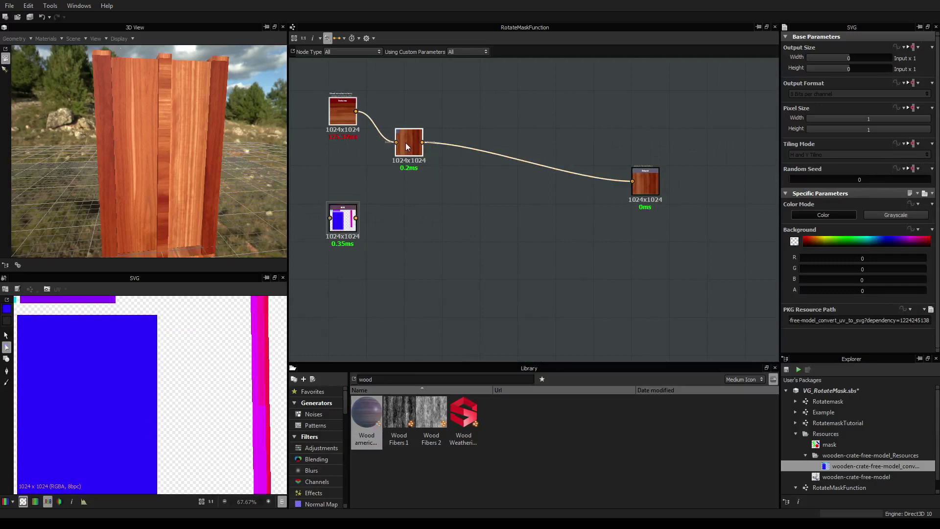
{"action": "left_click_drag", "start_coordinate": [405, 143], "coordinate": [373, 132]}
{"action": "left_click", "coordinate": [448, 260]}
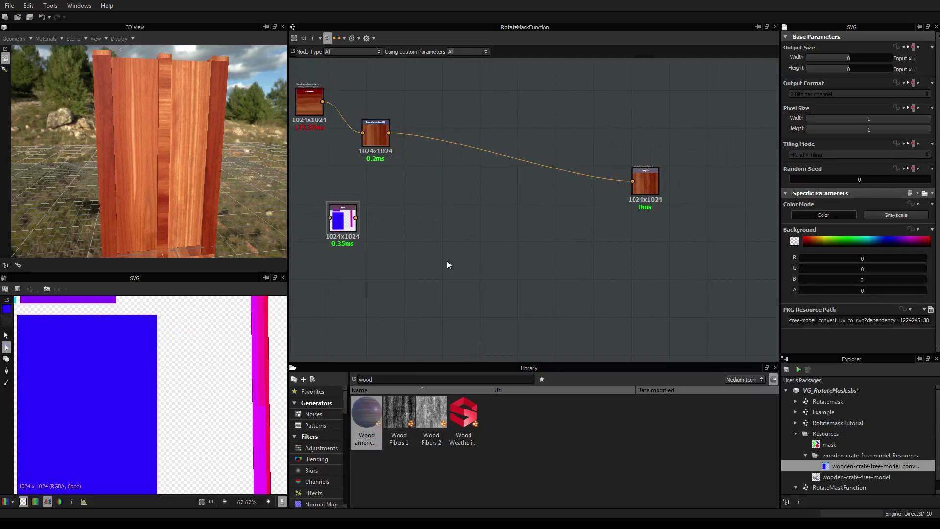
Search the library for "color t" and add a Color to Mask node fed by the SVG node
{"action": "right_click", "coordinate": [400, 235]}
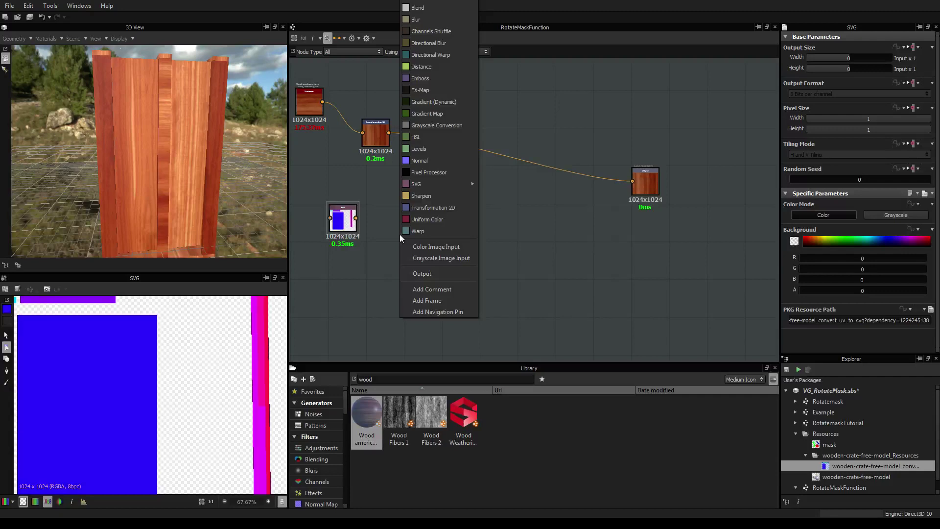
{"action": "left_click", "coordinate": [383, 374]}
{"action": "double_click", "coordinate": [384, 378]}
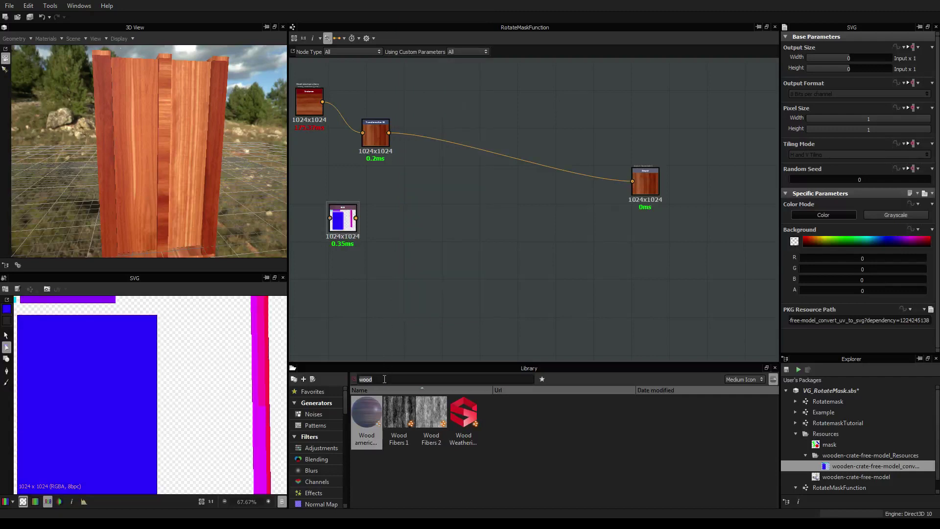
{"action": "type", "text": "color t"}
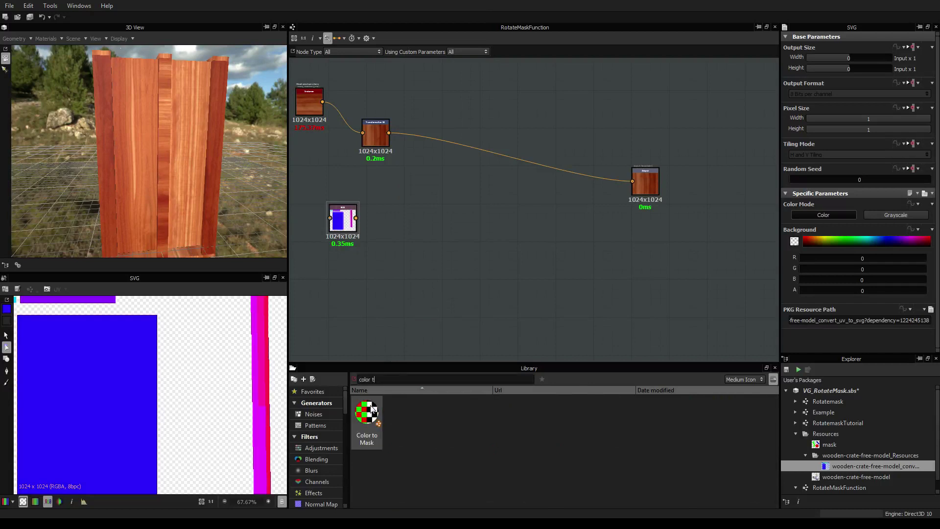
{"action": "left_click_drag", "start_coordinate": [367, 414], "coordinate": [406, 214]}
{"action": "left_click", "coordinate": [419, 218]}
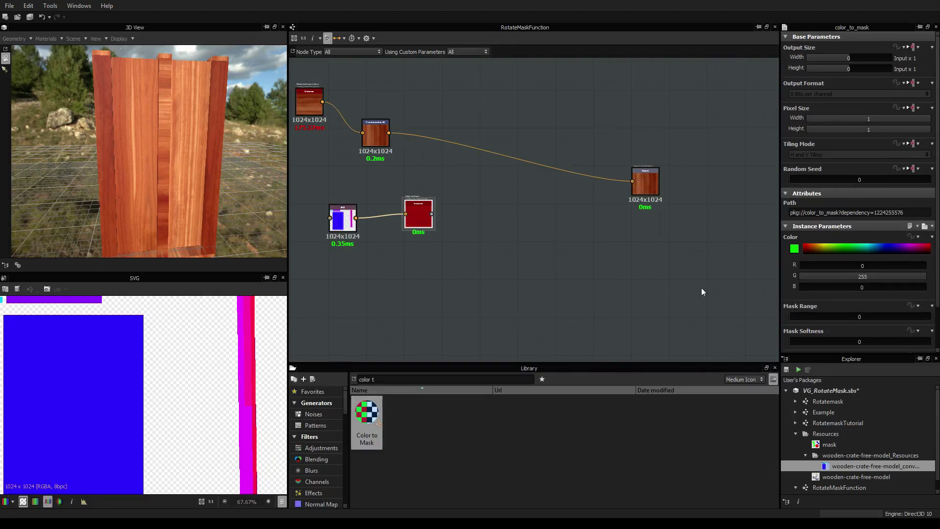
Set the Color to Mask node's color to RGB 60, 0, 255 by sampling the large blue rectangle of the SVG
{"action": "left_click", "coordinate": [794, 249]}
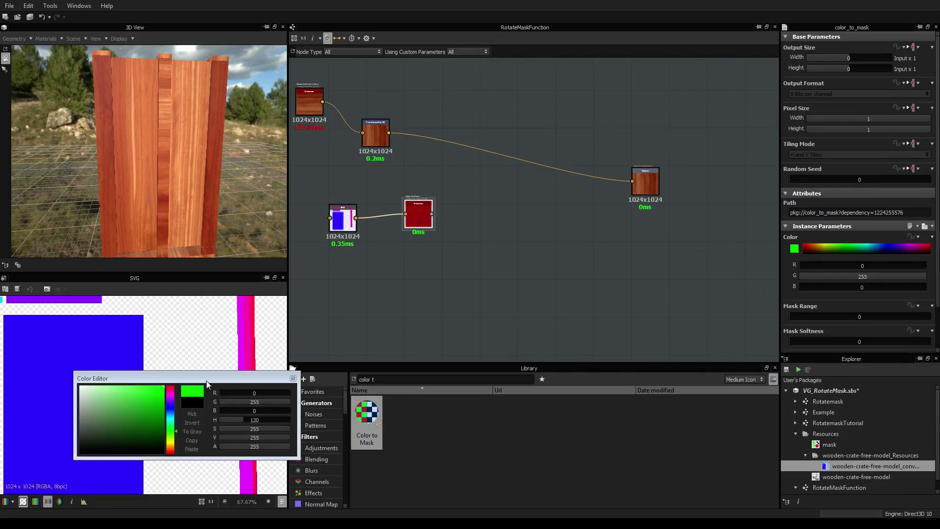
{"action": "left_click_drag", "start_coordinate": [206, 380], "coordinate": [572, 311]}
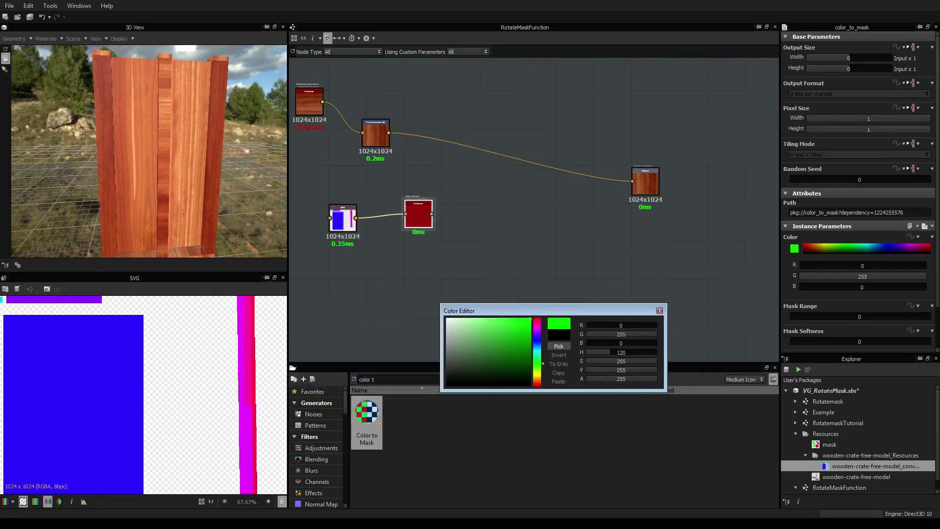
{"action": "left_click", "coordinate": [559, 346]}
{"action": "left_click", "coordinate": [112, 358]}
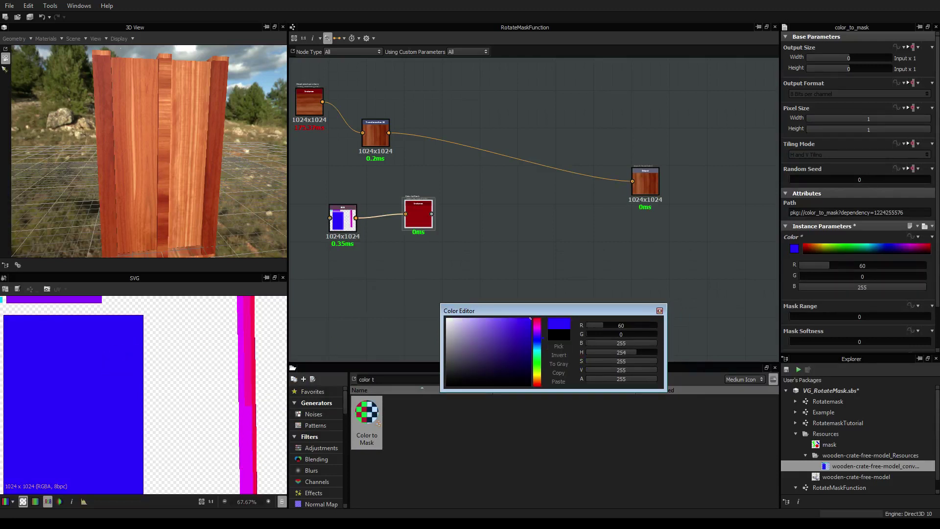
{"action": "left_click", "coordinate": [659, 310]}
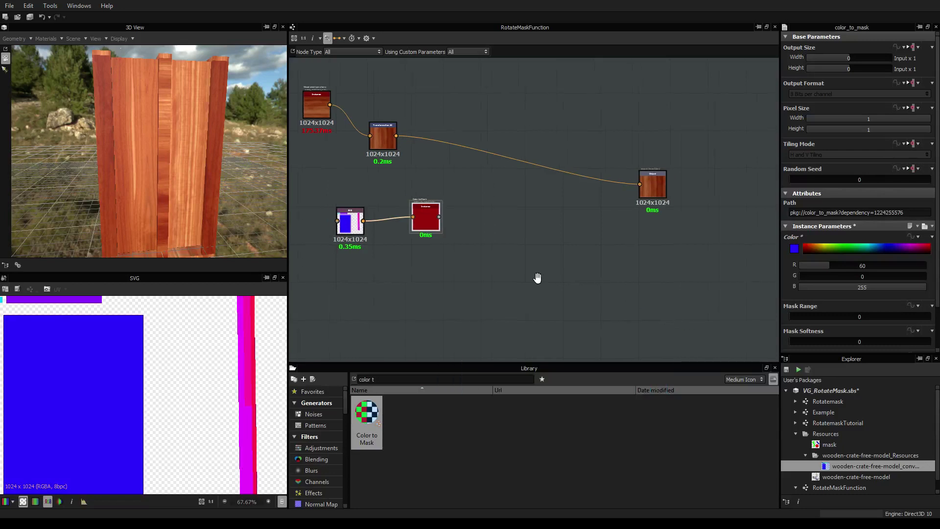
Compare the Color to Mask output with the SVG node in the 2D view and examine the mask node up close
{"action": "double_click", "coordinate": [433, 219]}
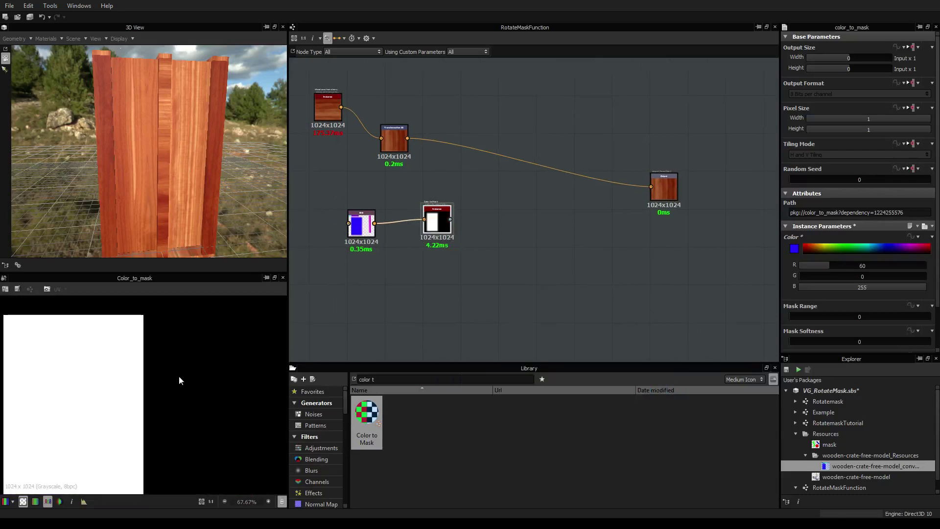
{"action": "scroll", "coordinate": [178, 380], "scroll_direction": "down", "scroll_amount": 3}
{"action": "double_click", "coordinate": [358, 233]}
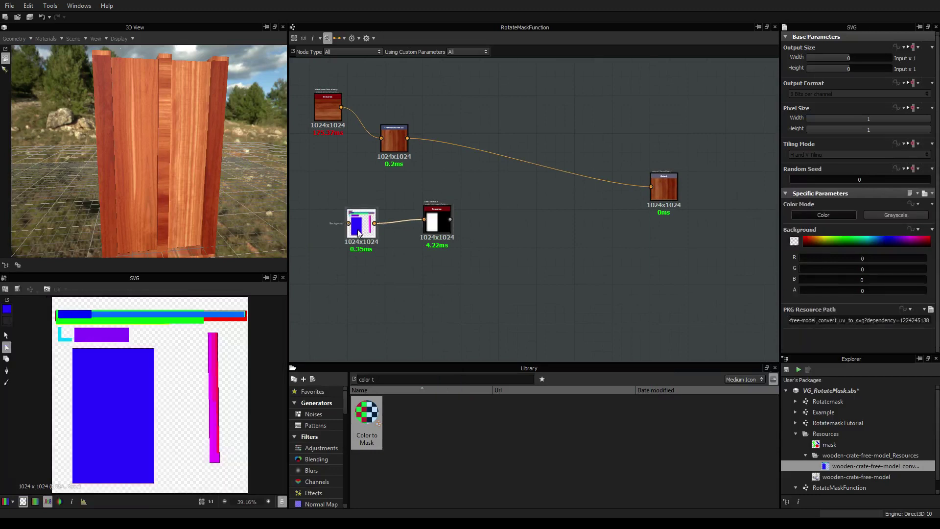
{"action": "double_click", "coordinate": [445, 222]}
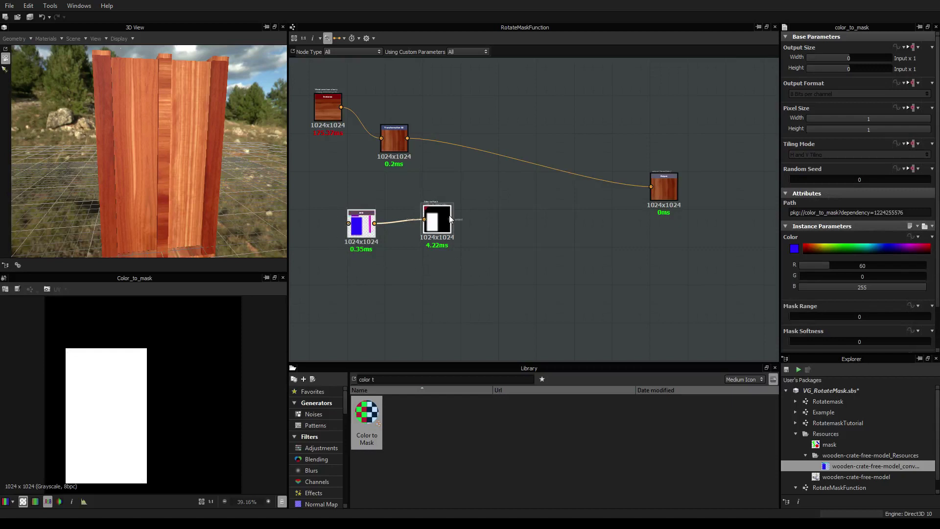
{"action": "mouse_move", "coordinate": [438, 219]}
{"action": "left_mouse_down"}
{"action": "mouse_move", "coordinate": [438, 232]}
{"action": "mouse_move", "coordinate": [438, 222]}
{"action": "left_mouse_up"}
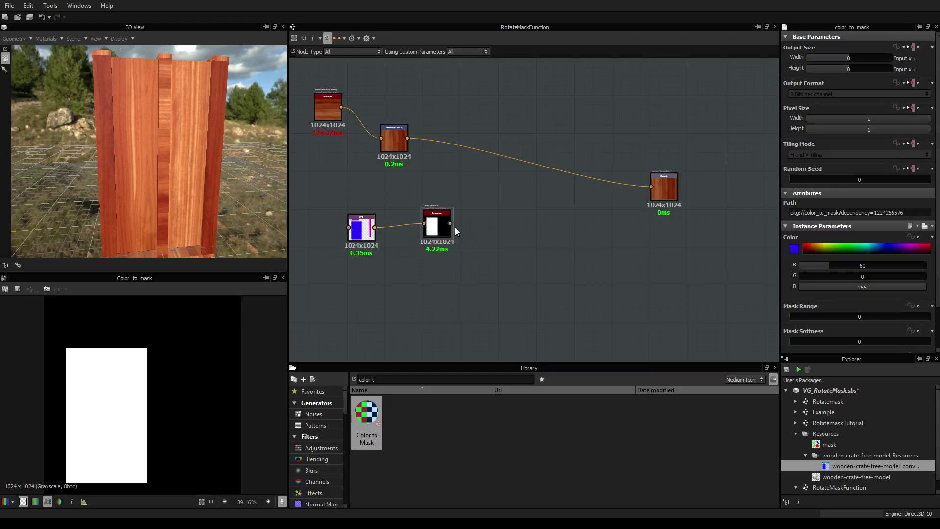
{"action": "scroll", "coordinate": [451, 228], "scroll_direction": "up", "scroll_amount": 5}
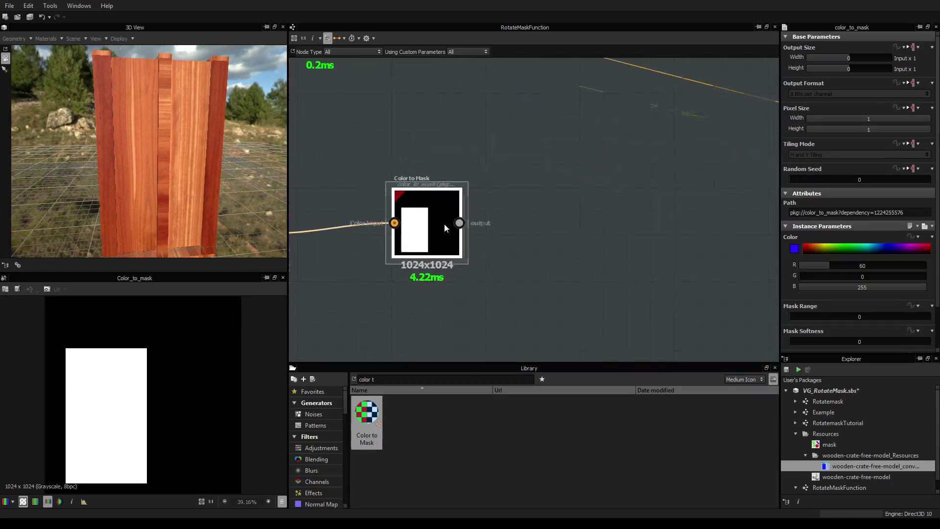
{"action": "scroll", "coordinate": [445, 224], "scroll_direction": "down", "scroll_amount": 5}
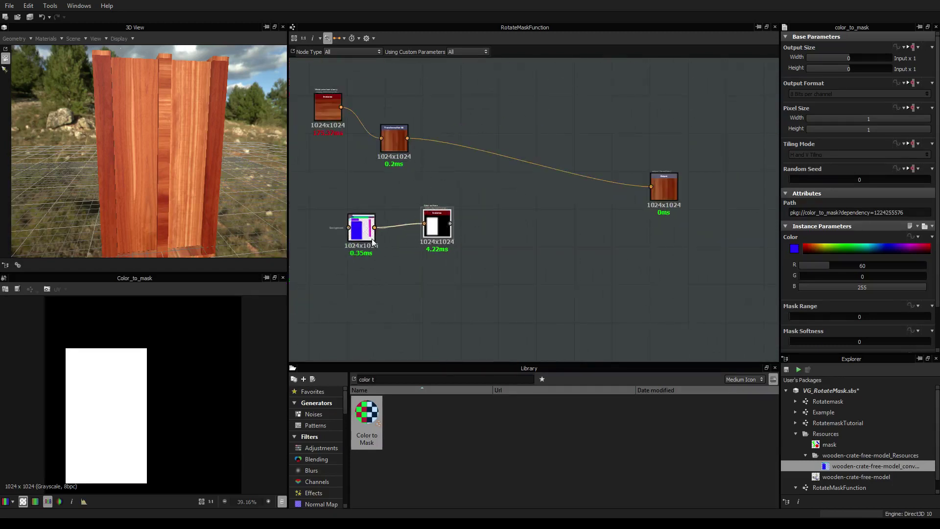
Move the SVG and Color to Mask nodes lower, then add a Blend node with the mask feeding its opacity input
{"action": "left_click_drag", "start_coordinate": [362, 241], "coordinate": [363, 281]}
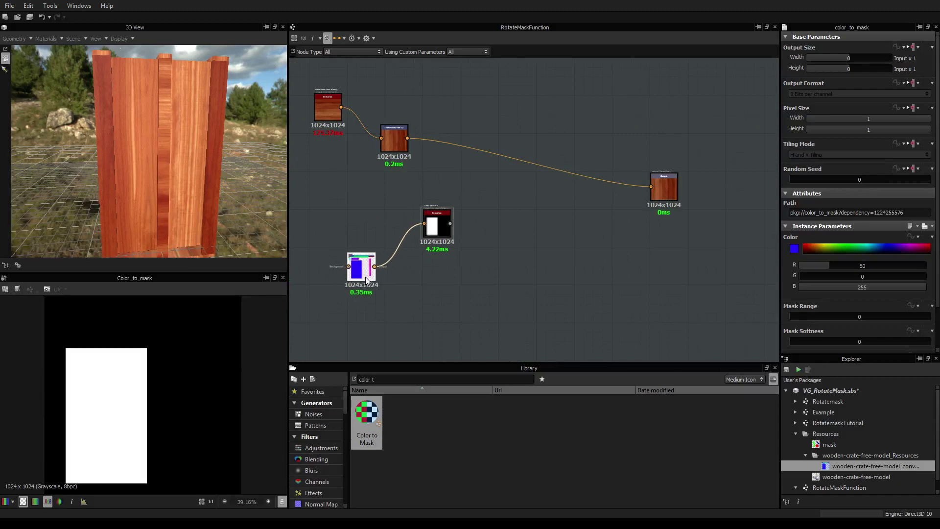
{"action": "left_click_drag", "start_coordinate": [427, 212], "coordinate": [418, 245]}
{"action": "left_click", "coordinate": [385, 199]}
{"action": "right_click", "coordinate": [517, 207]}
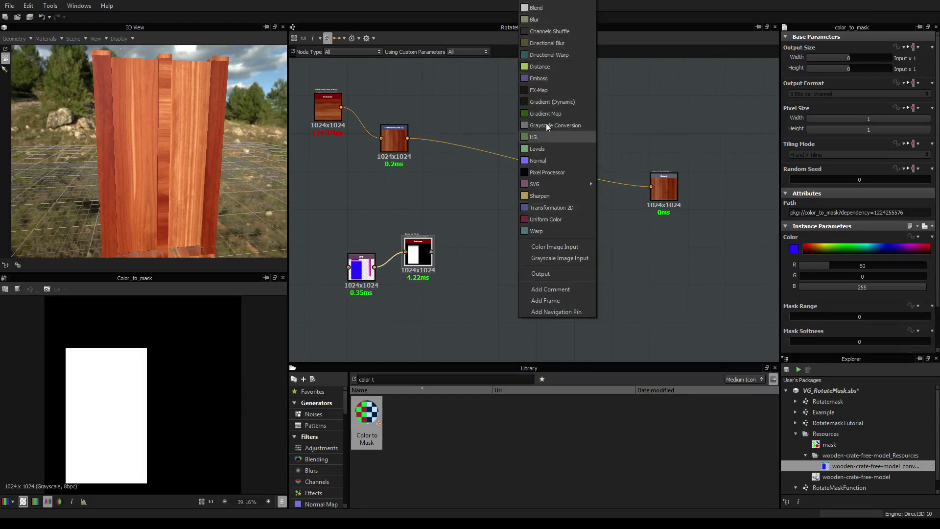
{"action": "left_click", "coordinate": [538, 8]}
{"action": "left_click_drag", "start_coordinate": [450, 264], "coordinate": [460, 234]}
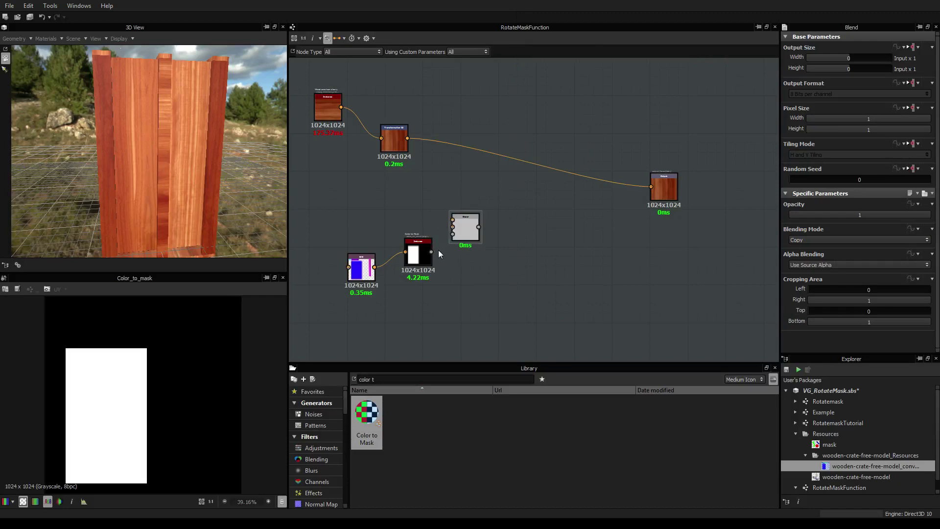
{"action": "left_click_drag", "start_coordinate": [431, 252], "coordinate": [452, 234]}
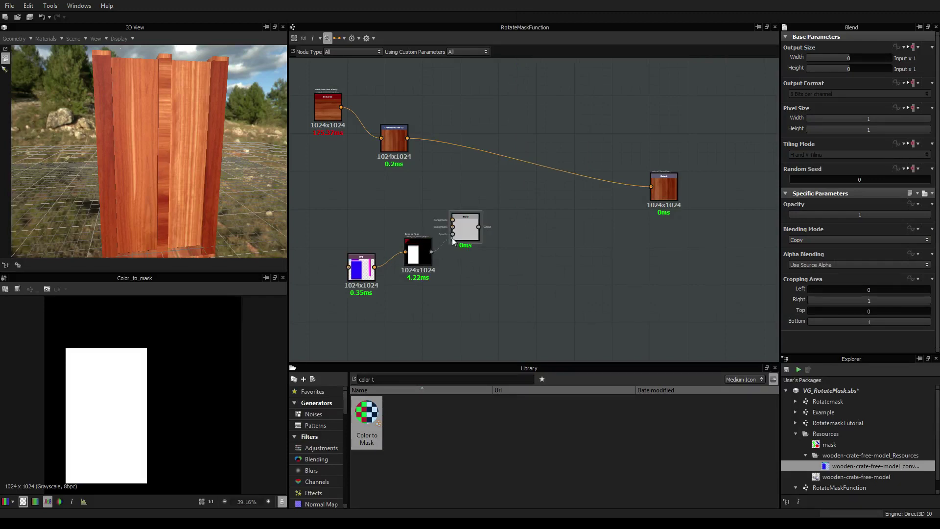
Add a Uniform Color node in Grayscale mode and connect it to the Blend node's foreground input
{"action": "right_click", "coordinate": [396, 202]}
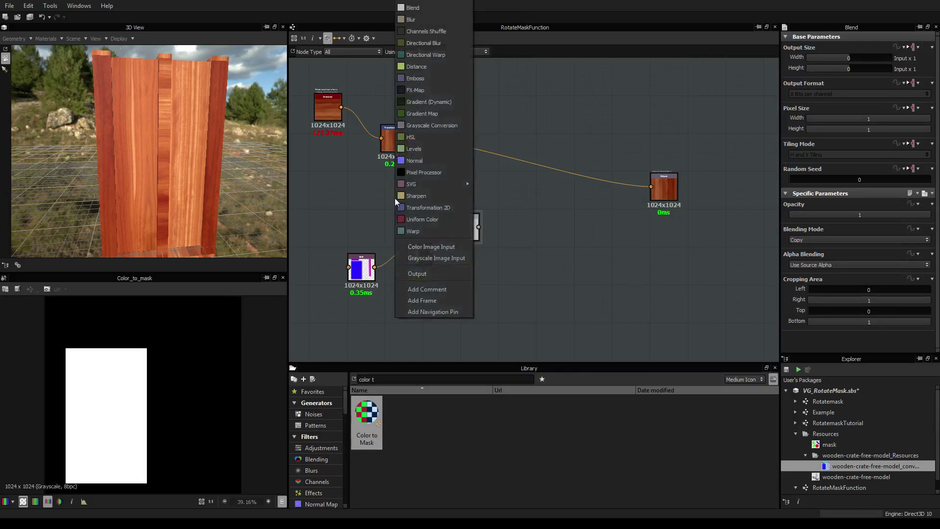
{"action": "left_click", "coordinate": [415, 218]}
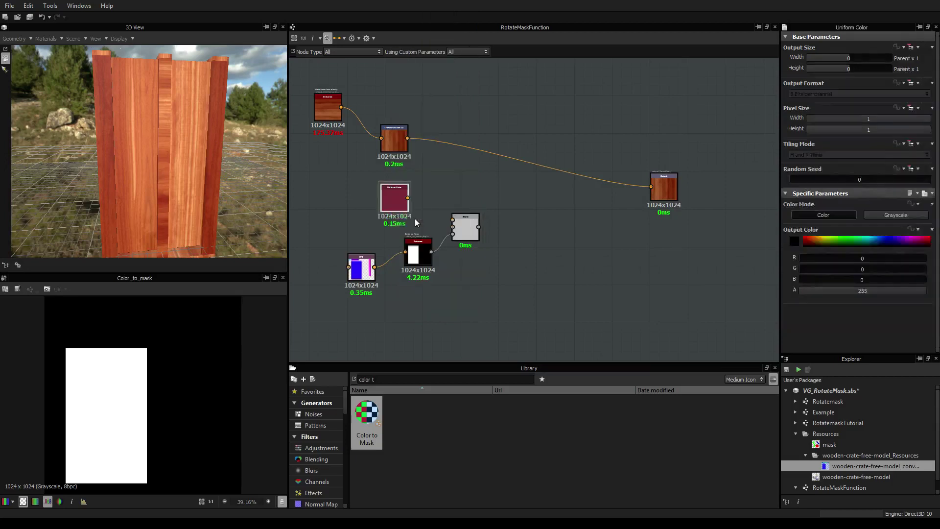
{"action": "left_click", "coordinate": [902, 216]}
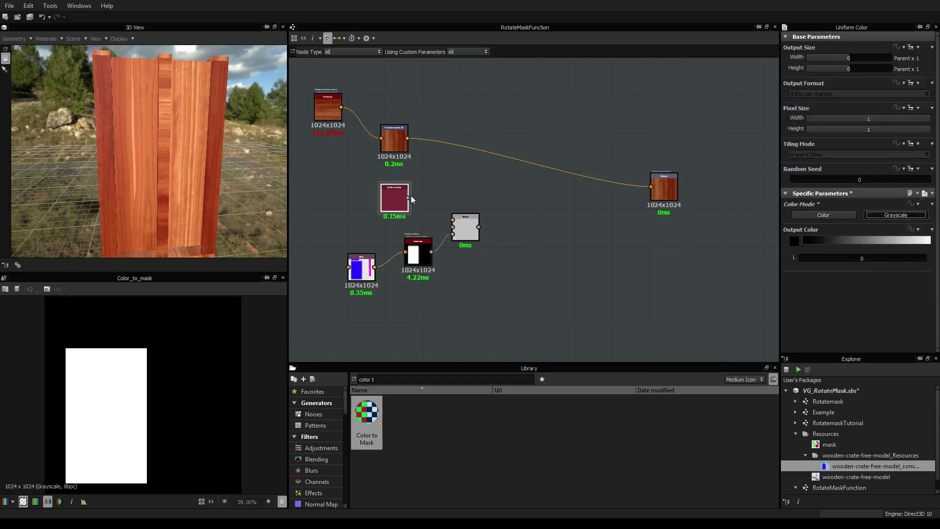
{"action": "left_click_drag", "start_coordinate": [407, 198], "coordinate": [452, 220]}
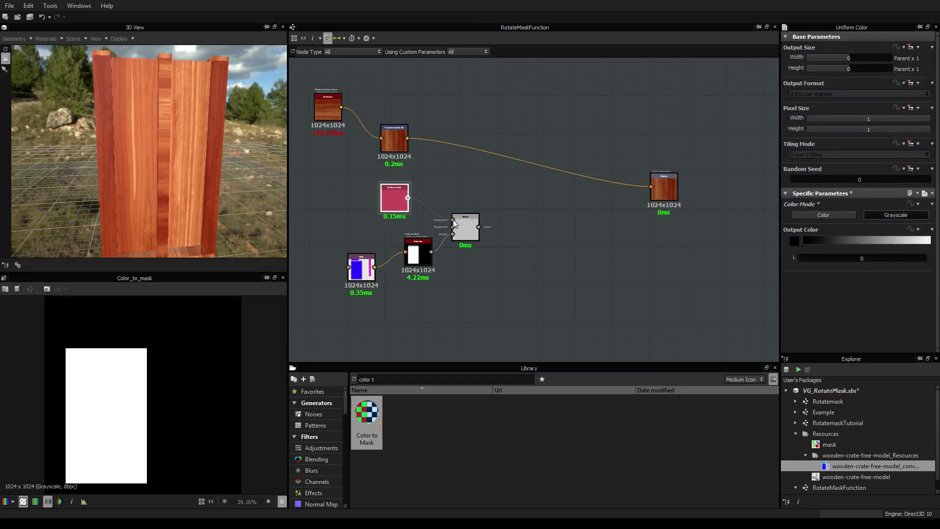
Preview the Blend node in the 2D view and set the Uniform Color node's output luminance to 159
{"action": "double_click", "coordinate": [391, 195]}
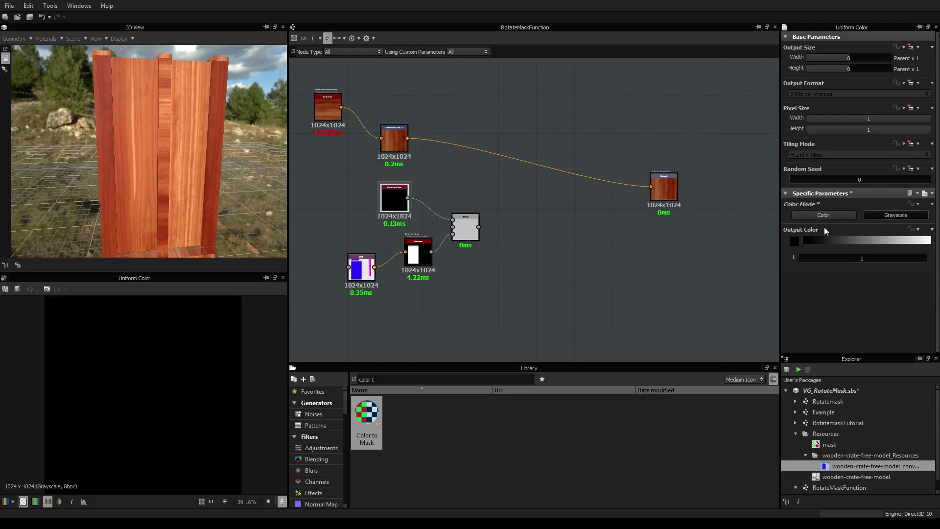
{"action": "left_click_drag", "start_coordinate": [831, 240], "coordinate": [852, 241]}
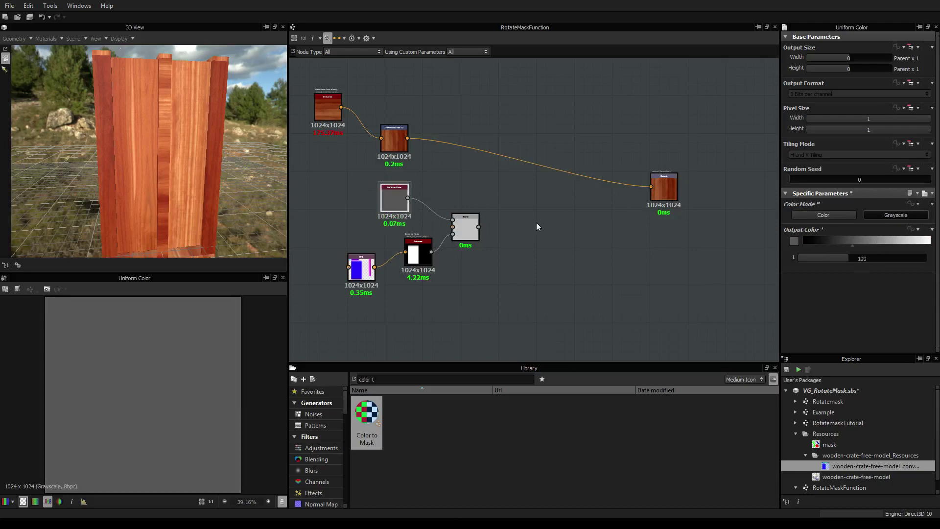
{"action": "double_click", "coordinate": [468, 232]}
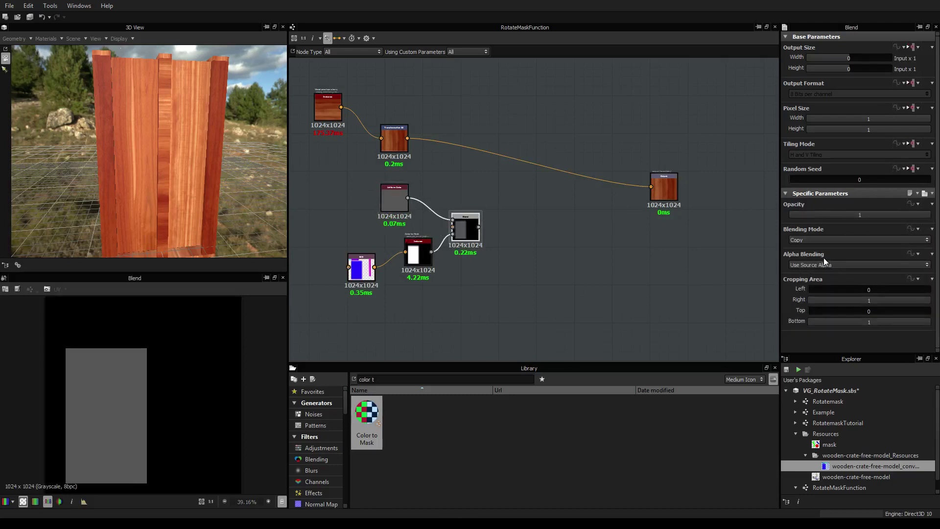
{"action": "left_click", "coordinate": [393, 203]}
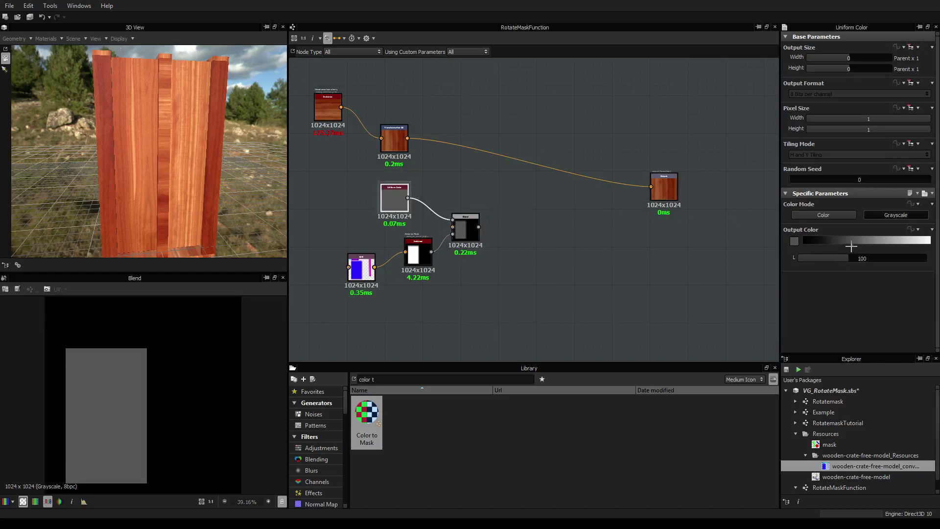
{"action": "left_click_drag", "start_coordinate": [850, 248], "coordinate": [882, 247]}
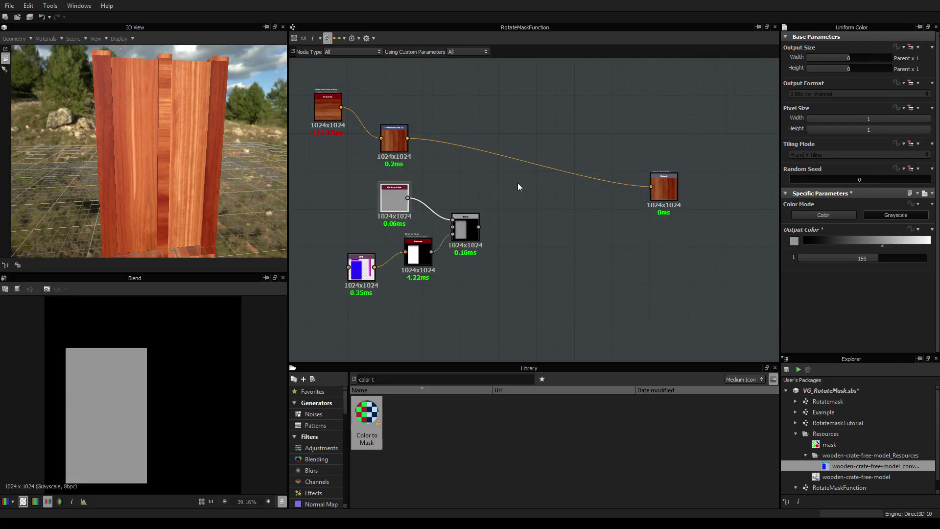
Dock the Uniform Color and Color to Mask nodes onto the Blend node and move it closer to the SVG node
{"action": "middle_click_drag", "start_coordinate": [508, 265], "coordinate": [514, 249]}
{"action": "scroll", "coordinate": [501, 244], "scroll_direction": "down", "scroll_amount": 2}
{"action": "scroll", "coordinate": [501, 244], "scroll_direction": "up", "scroll_amount": 2}
{"action": "scroll", "coordinate": [453, 244], "scroll_direction": "up", "scroll_amount": 2}
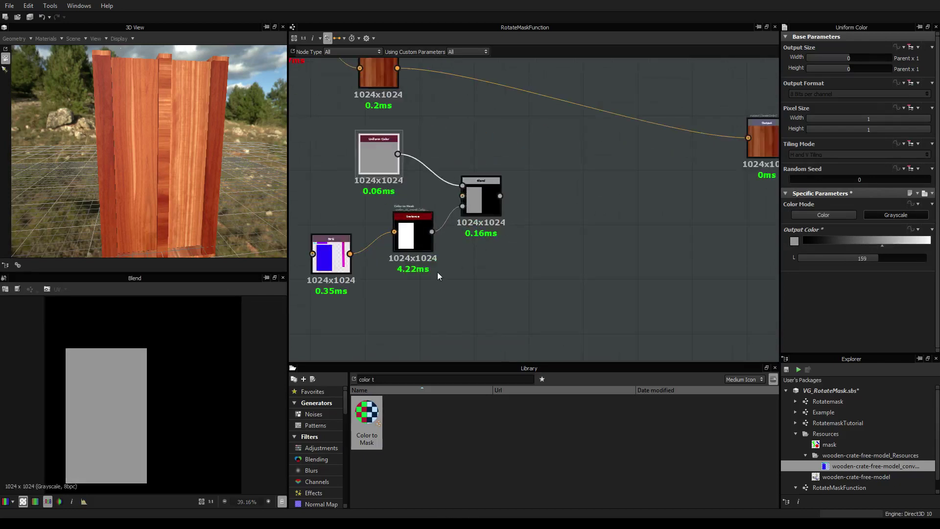
{"action": "scroll", "coordinate": [437, 271], "scroll_direction": "down", "scroll_amount": 2}
{"action": "left_click_drag", "start_coordinate": [396, 184], "coordinate": [406, 187]}
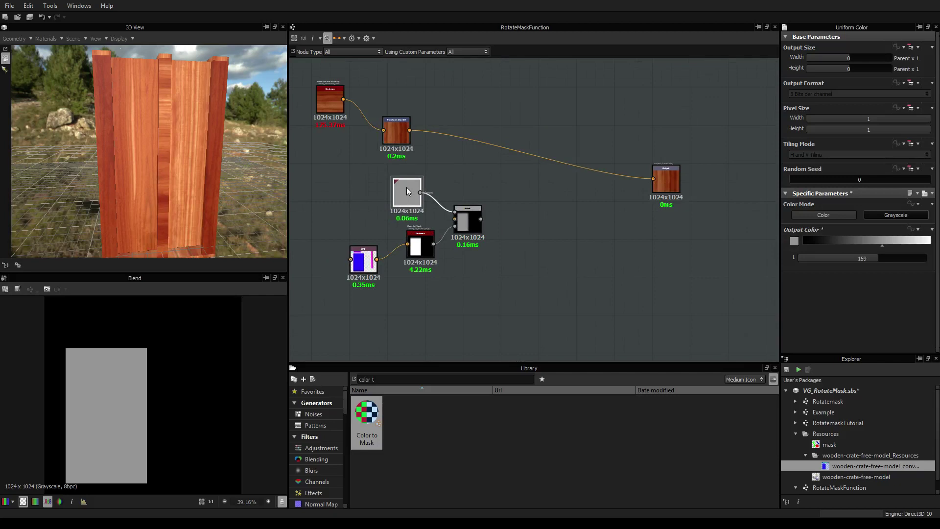
{"action": "key", "text": "d"}
{"action": "left_click", "coordinate": [421, 252]}
{"action": "key", "text": "d"}
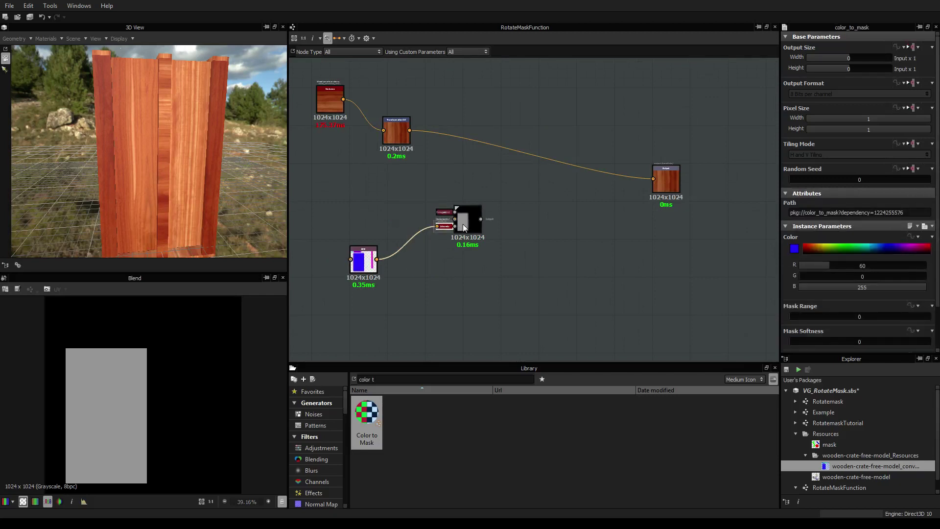
{"action": "left_click_drag", "start_coordinate": [463, 226], "coordinate": [434, 222]}
{"action": "scroll", "coordinate": [438, 222], "scroll_direction": "up", "scroll_amount": 4}
{"action": "scroll", "coordinate": [437, 247], "scroll_direction": "down", "scroll_amount": 2}
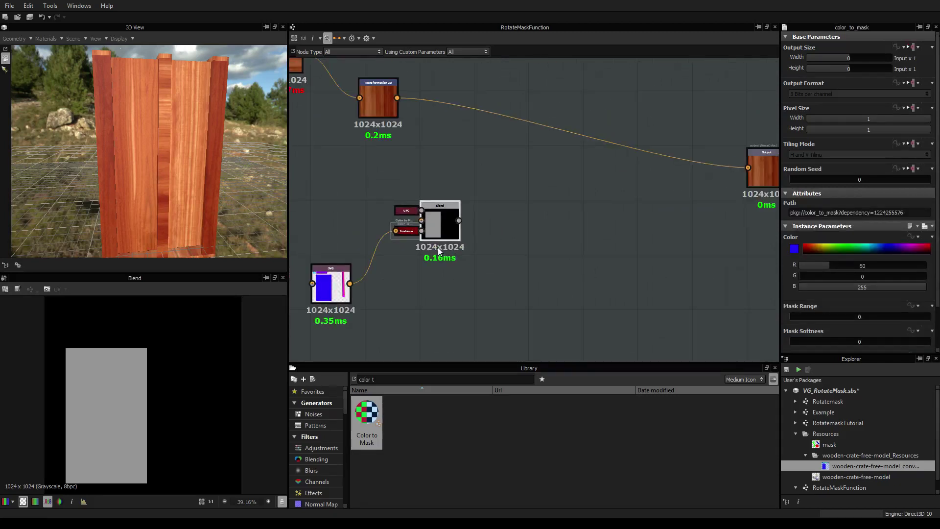
Duplicate the Blend node with its docked inputs twice and stack both copies below the original
{"action": "middle_click_drag", "start_coordinate": [438, 248], "coordinate": [473, 210]}
{"action": "left_click_drag", "start_coordinate": [548, 155], "coordinate": [441, 208]}
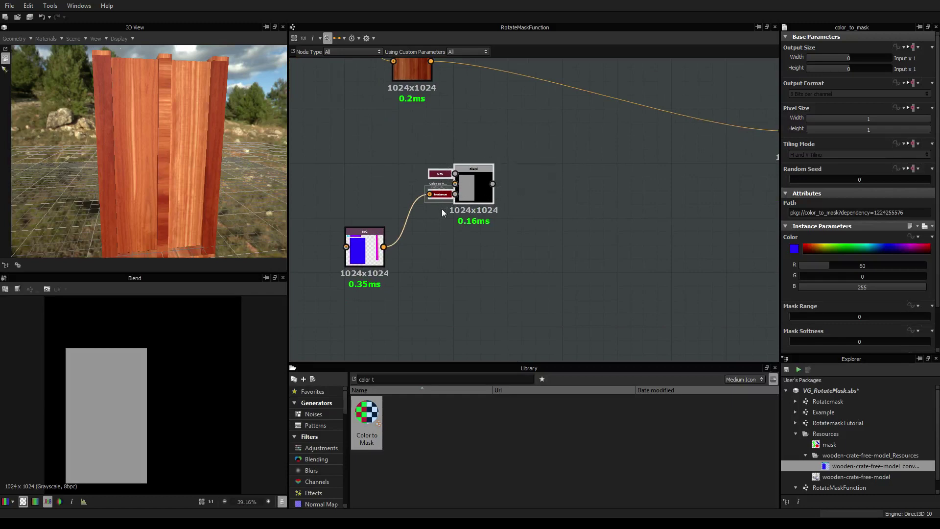
{"action": "key", "text": "ctrl+d"}
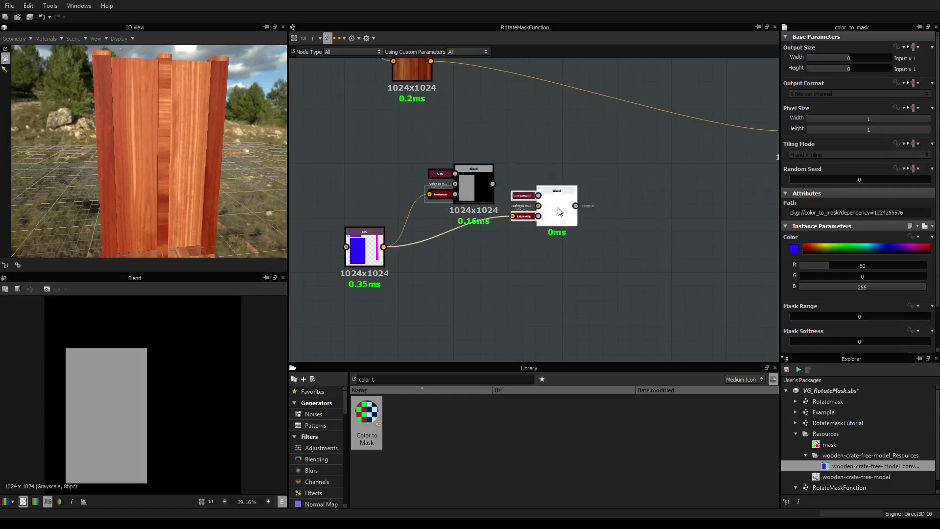
{"action": "left_click_drag", "start_coordinate": [554, 207], "coordinate": [479, 257]}
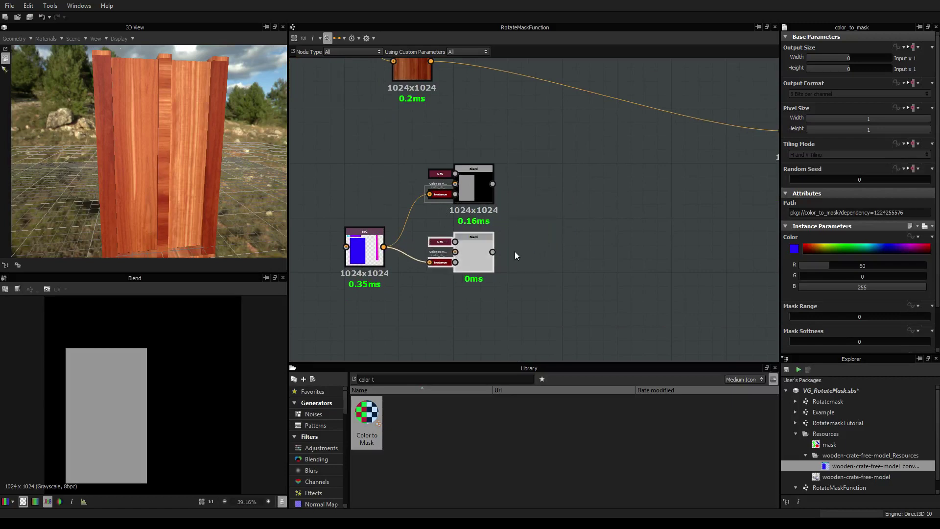
{"action": "key", "text": "ctrl+d"}
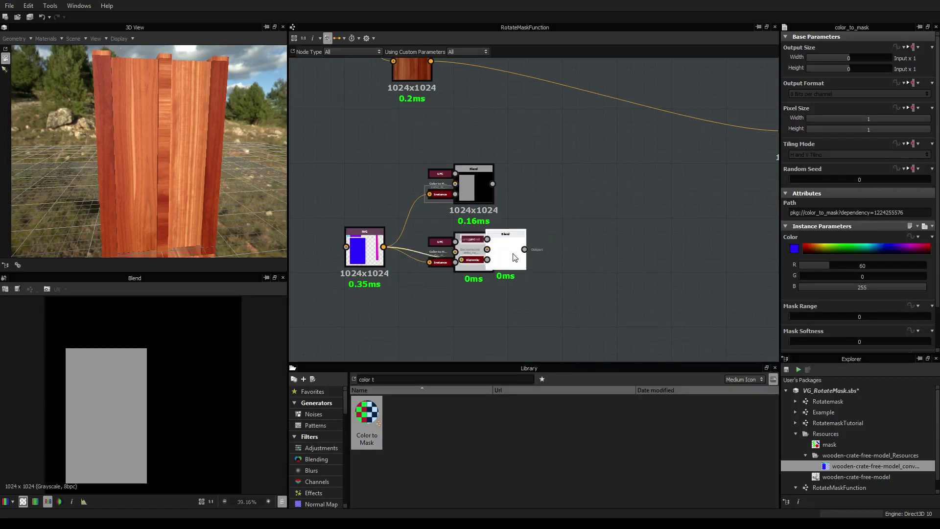
{"action": "left_click_drag", "start_coordinate": [503, 252], "coordinate": [462, 318]}
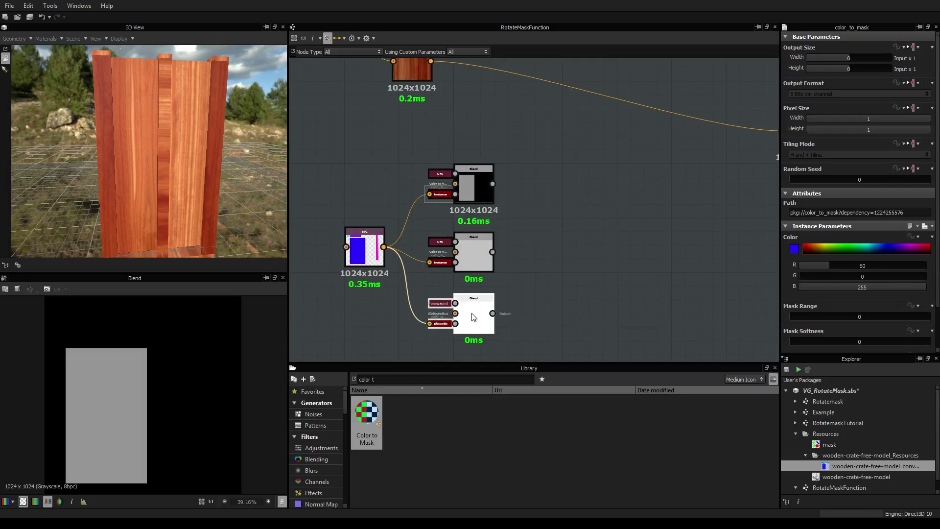
Examine the SVG node and its connections to the three Blend branches up close
{"action": "scroll", "coordinate": [461, 317], "scroll_direction": "up", "scroll_amount": 2}
{"action": "scroll", "coordinate": [550, 226], "scroll_direction": "up", "scroll_amount": 1}
{"action": "middle_click_drag", "start_coordinate": [550, 226], "coordinate": [614, 229]}
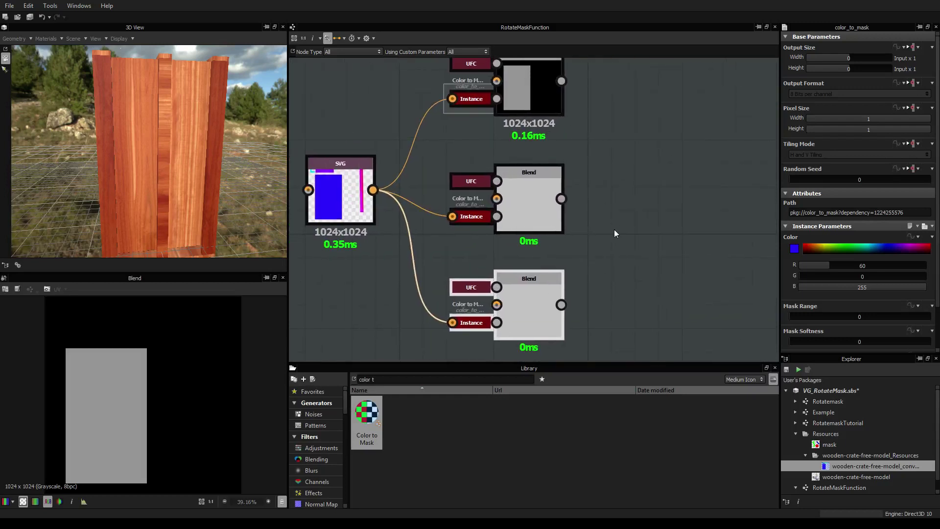
{"action": "scroll", "coordinate": [567, 241], "scroll_direction": "down", "scroll_amount": 1}
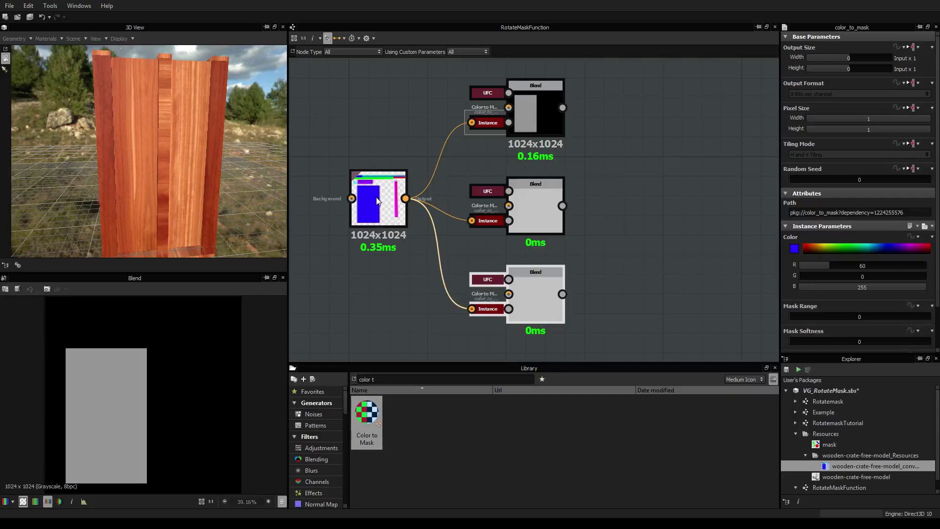
{"action": "scroll", "coordinate": [431, 220], "scroll_direction": "up", "scroll_amount": 3}
{"action": "scroll", "coordinate": [432, 223], "scroll_direction": "down", "scroll_amount": 3}
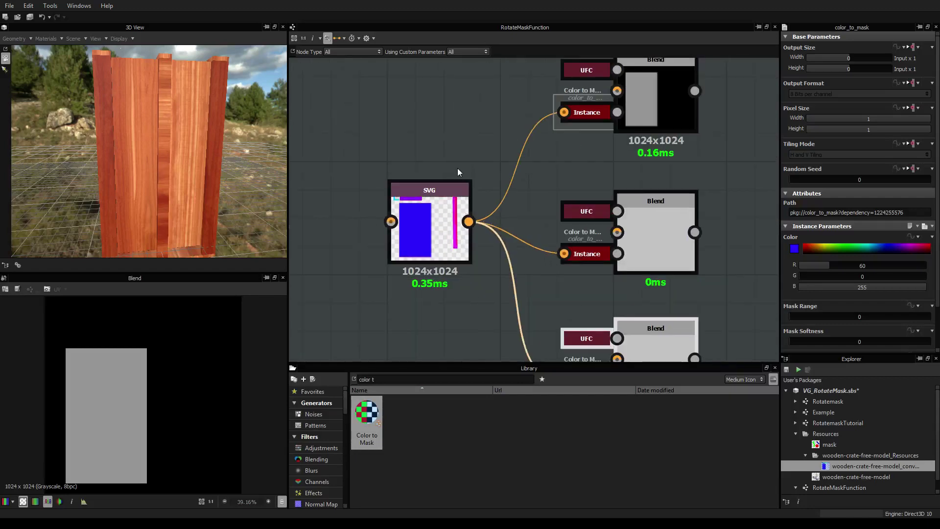
{"action": "scroll", "coordinate": [550, 248], "scroll_direction": "down", "scroll_amount": 1}
{"action": "middle_click_drag", "start_coordinate": [550, 249], "coordinate": [477, 157]}
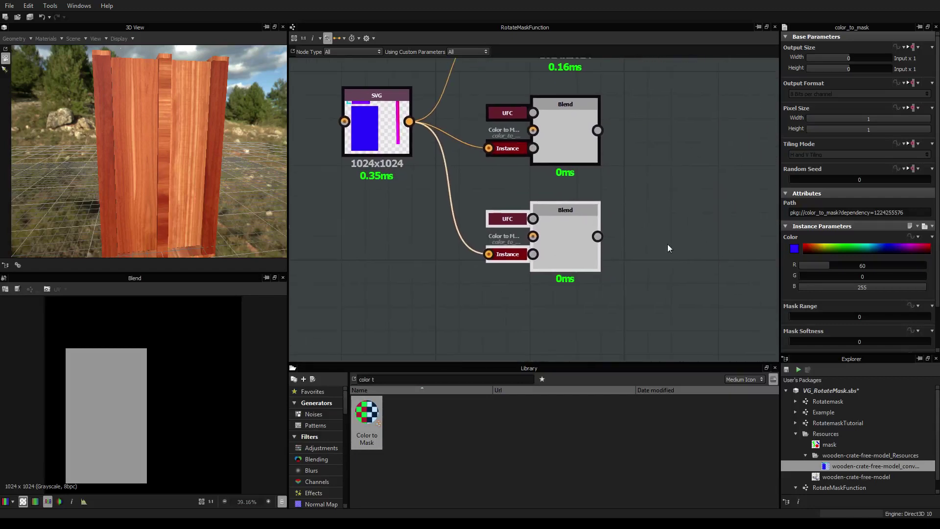
{"action": "scroll", "coordinate": [501, 280], "scroll_direction": "up", "scroll_amount": 4}
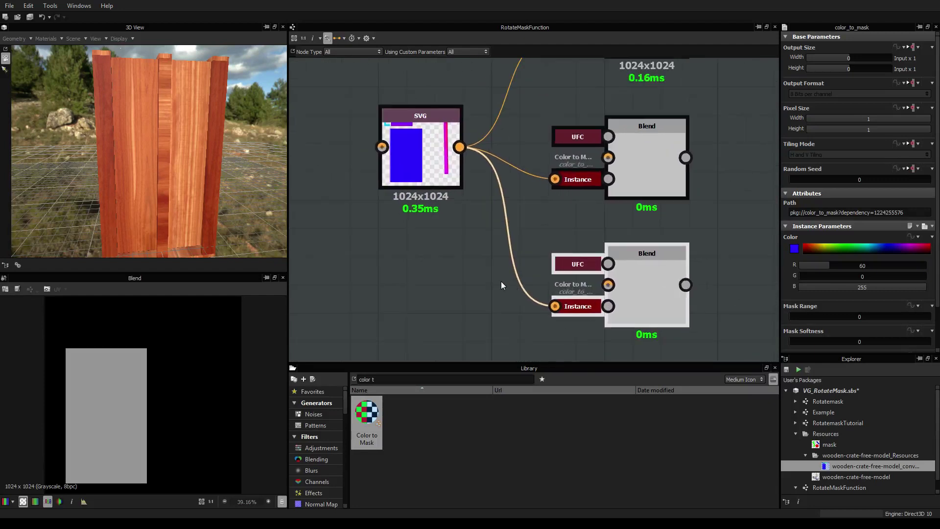
{"action": "scroll", "coordinate": [586, 274], "scroll_direction": "down", "scroll_amount": 2}
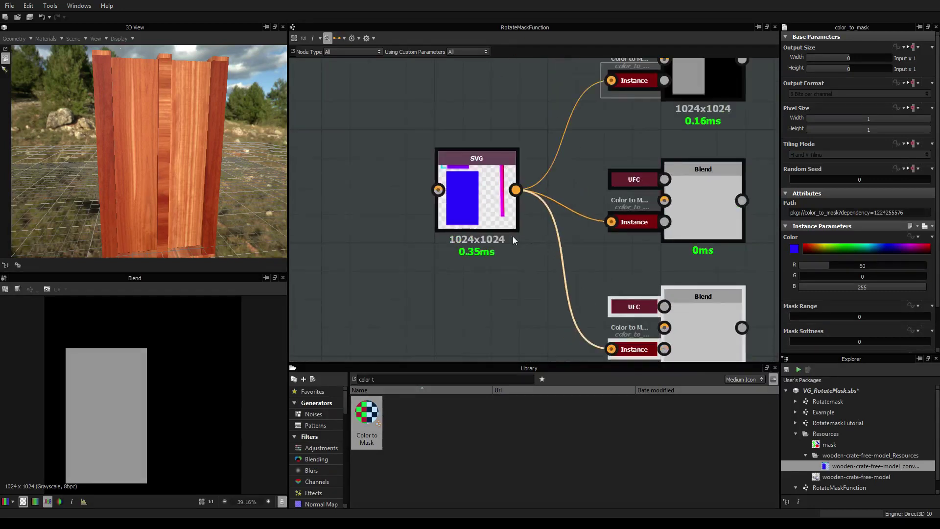
Set the lowest docked Color to Mask node's color to RGB 150, 0, 255 by sampling the SVG's purple rectangle
{"action": "double_click", "coordinate": [503, 190]}
{"action": "middle_click_drag", "start_coordinate": [564, 312], "coordinate": [553, 259]}
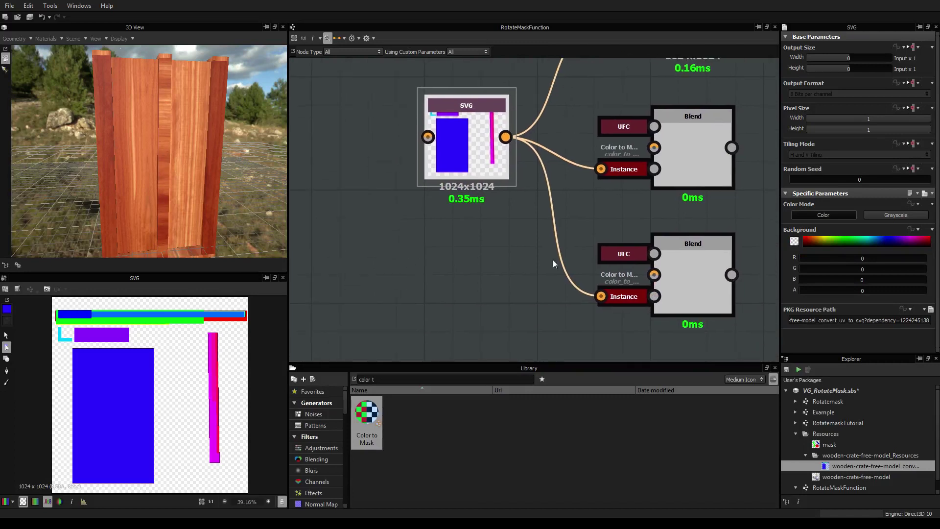
{"action": "left_click", "coordinate": [623, 298]}
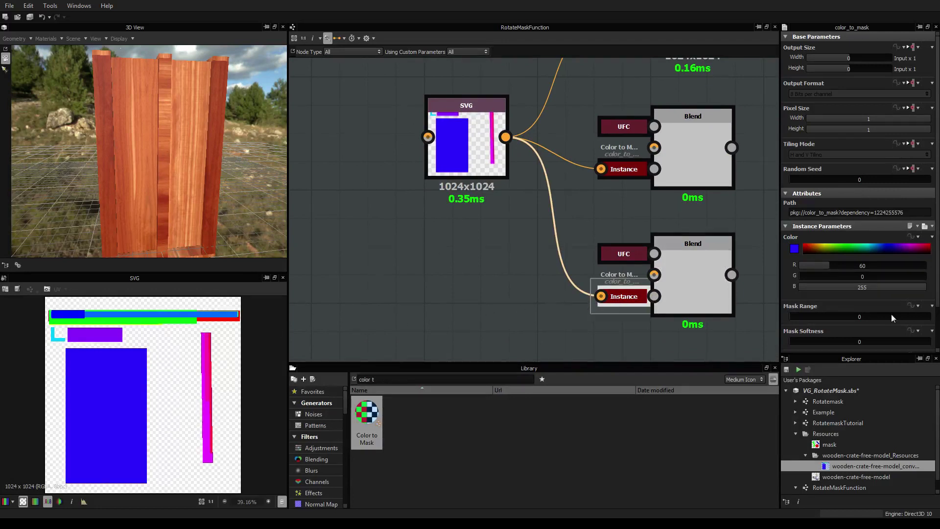
{"action": "left_click", "coordinate": [794, 249]}
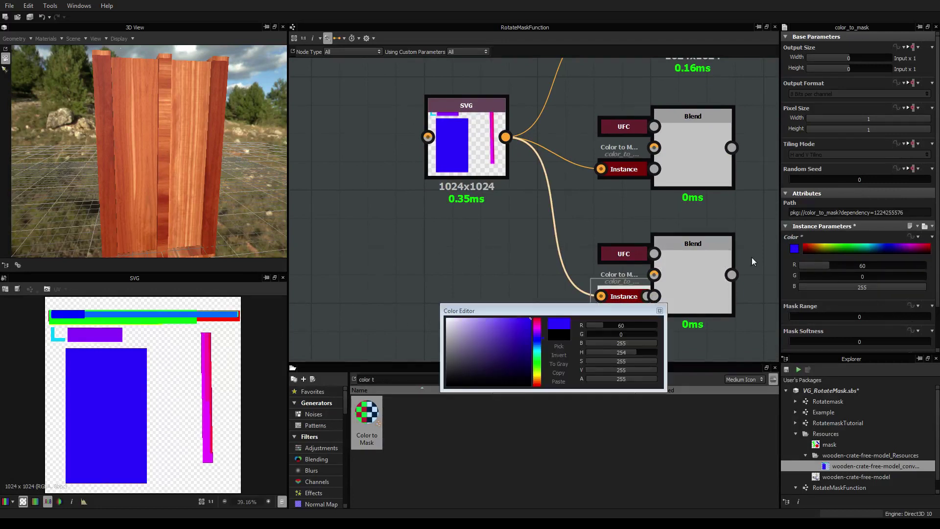
{"action": "left_click", "coordinate": [563, 348]}
{"action": "left_click", "coordinate": [111, 343]}
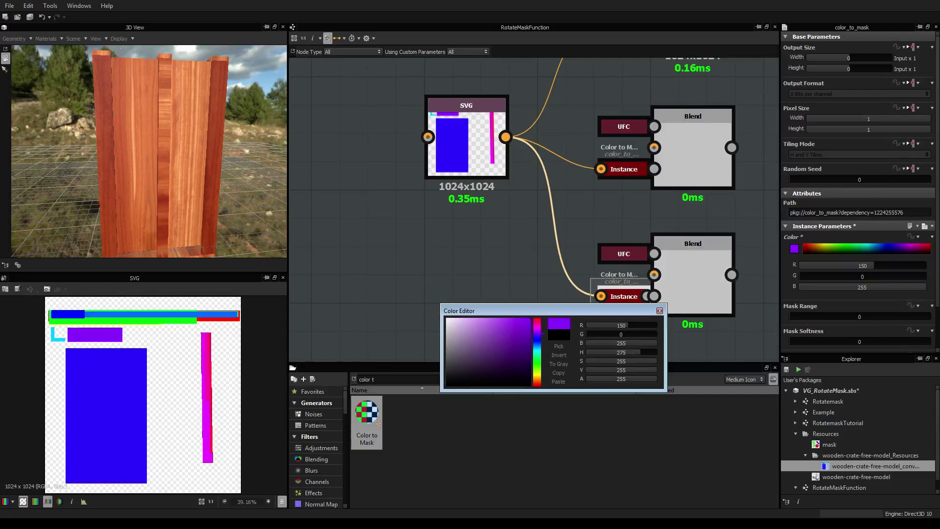
{"action": "left_click", "coordinate": [659, 310]}
Examine the narrow magenta and red strips of the SVG up close in the 2D view and select the SVG node
{"action": "scroll", "coordinate": [198, 350], "scroll_direction": "up", "scroll_amount": 3}
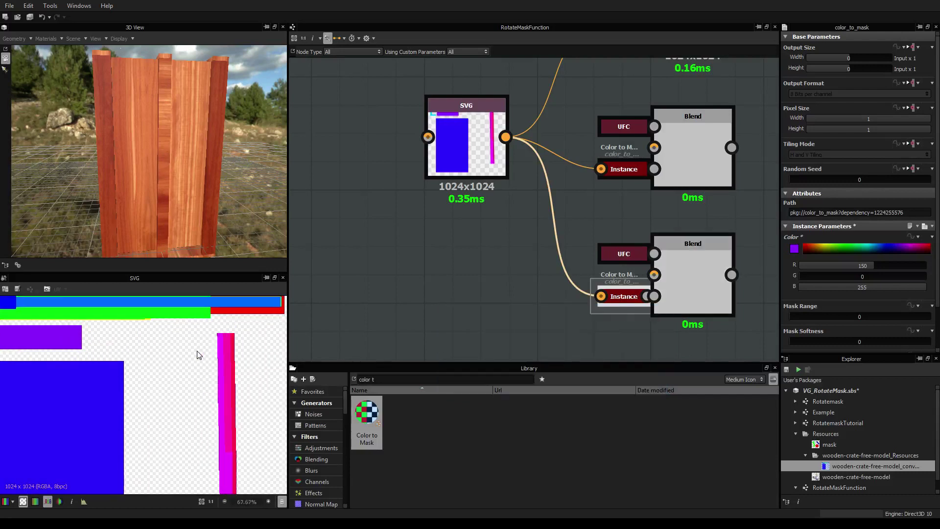
{"action": "scroll", "coordinate": [233, 373], "scroll_direction": "down", "scroll_amount": 3}
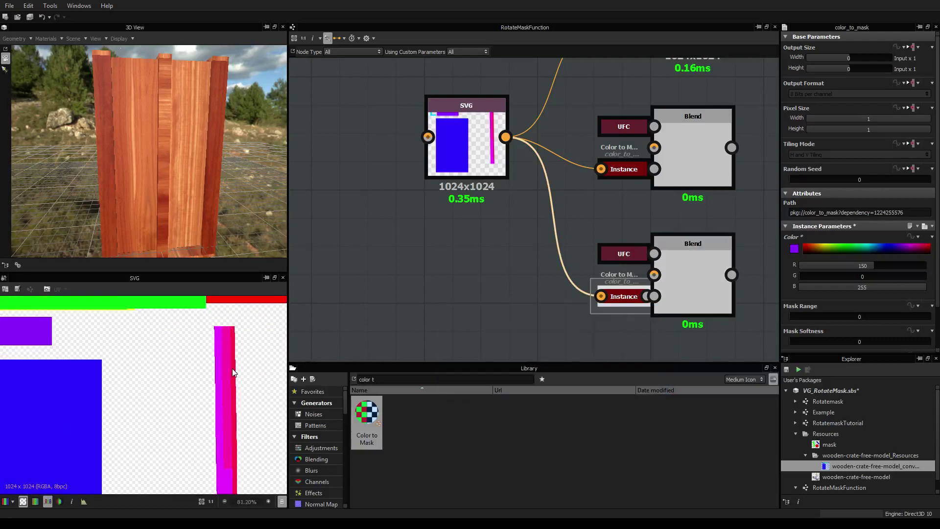
{"action": "scroll", "coordinate": [231, 368], "scroll_direction": "up", "scroll_amount": 1}
{"action": "left_click", "coordinate": [441, 147]}
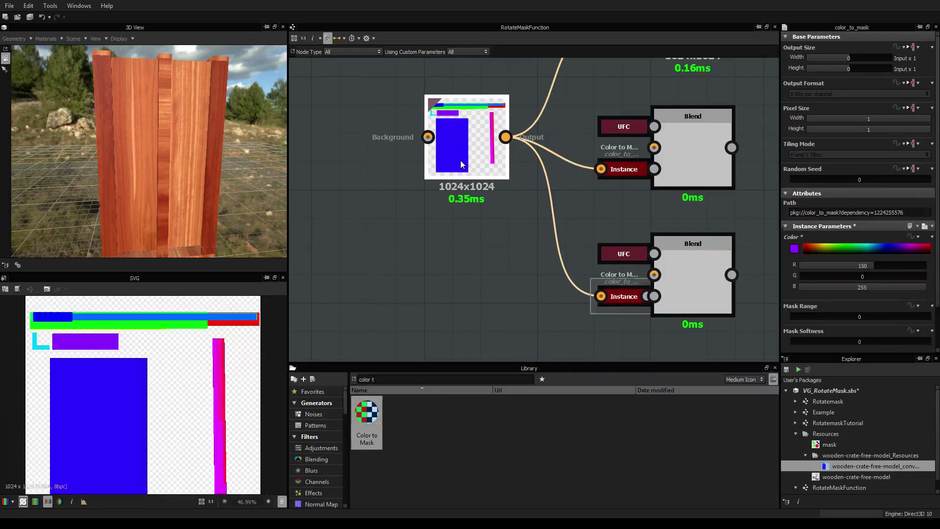
Delete the narrow red strip that overlaps the magenta strip in the SVG drawing
{"action": "left_click", "coordinate": [231, 376]}
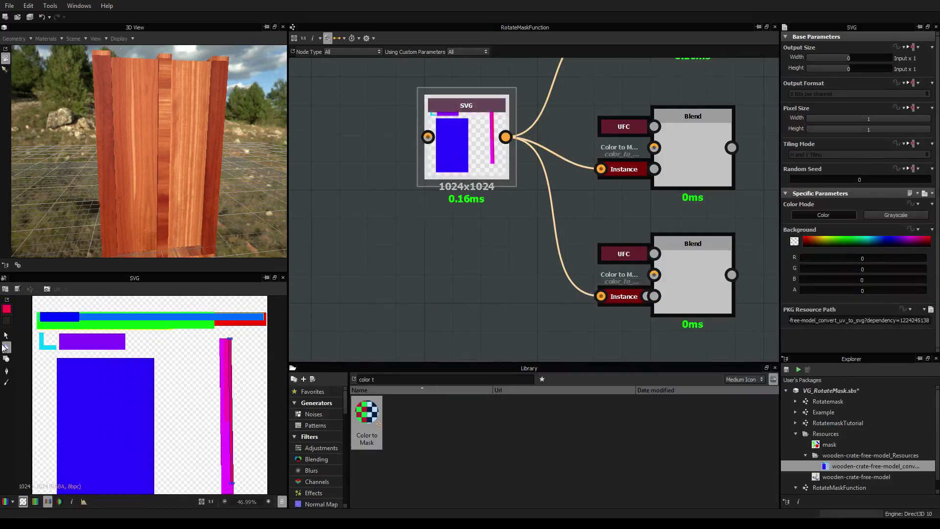
{"action": "left_click", "coordinate": [6, 336]}
{"action": "middle_click_drag", "start_coordinate": [264, 408], "coordinate": [263, 375]}
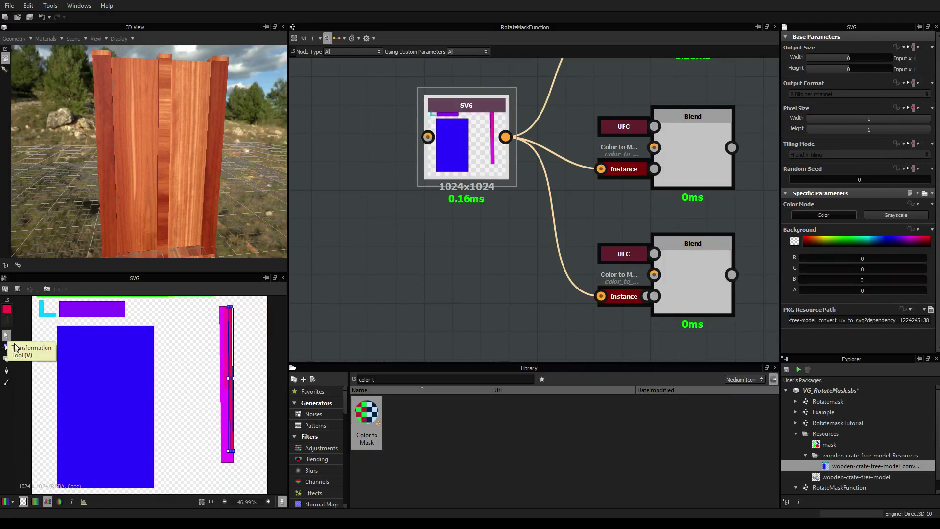
{"action": "left_click", "coordinate": [234, 351]}
{"action": "left_click", "coordinate": [229, 351]}
{"action": "key", "text": "Delete"}
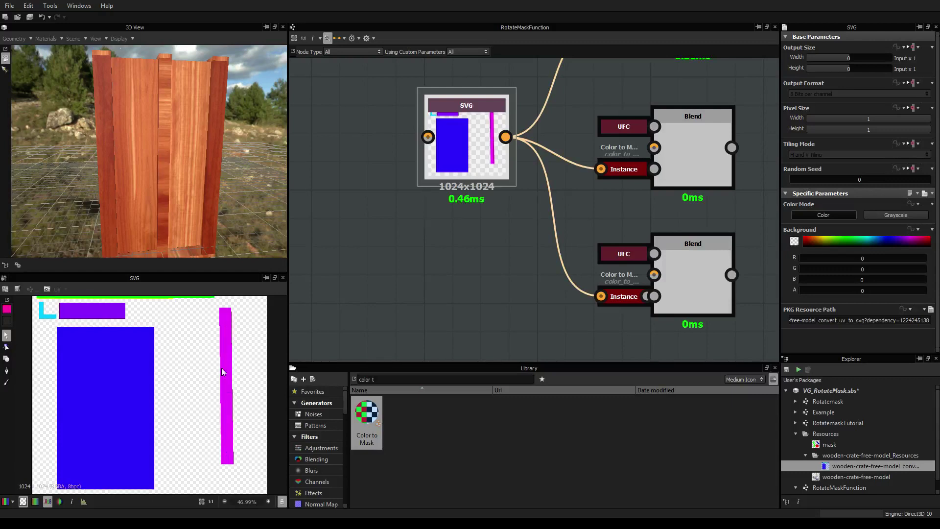
{"action": "scroll", "coordinate": [222, 372], "scroll_direction": "down", "scroll_amount": 1}
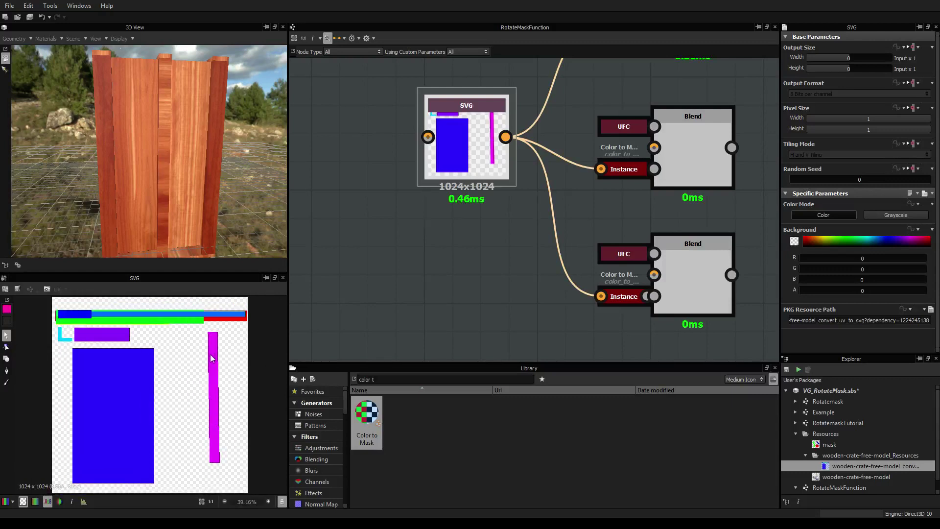
Set the middle docked Color to Mask node's color to RGB 240, 0, 255 by sampling the SVG's magenta strip
{"action": "left_click", "coordinate": [595, 301]}
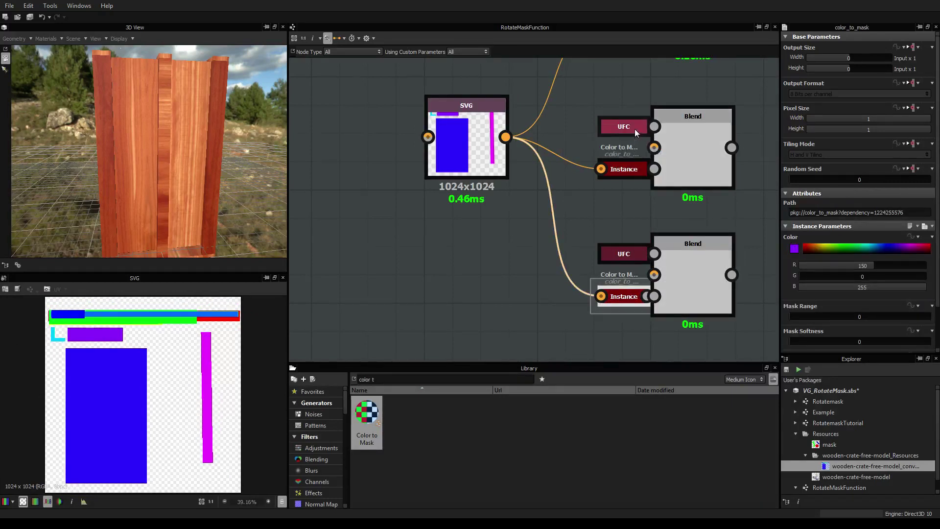
{"action": "left_click", "coordinate": [624, 173]}
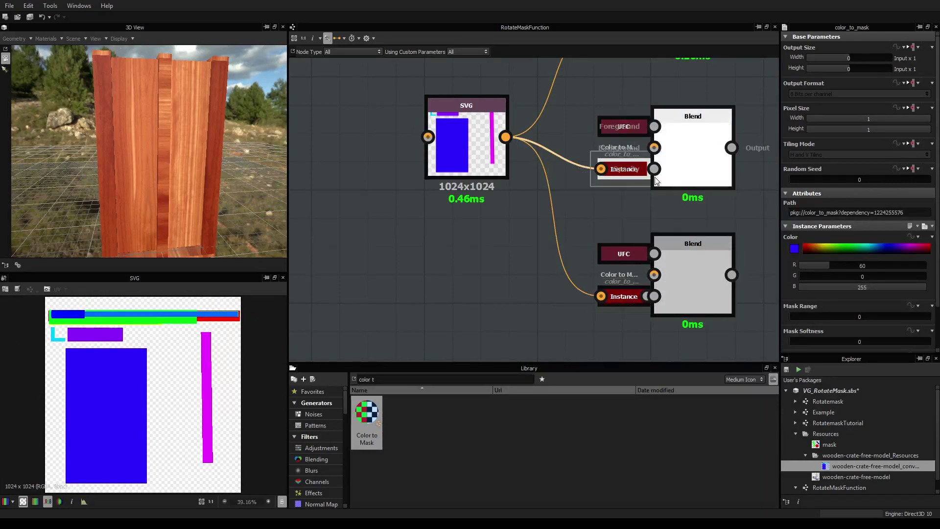
{"action": "middle_click_drag", "start_coordinate": [680, 149], "coordinate": [675, 185]}
{"action": "scroll", "coordinate": [675, 185], "scroll_direction": "down", "scroll_amount": 1}
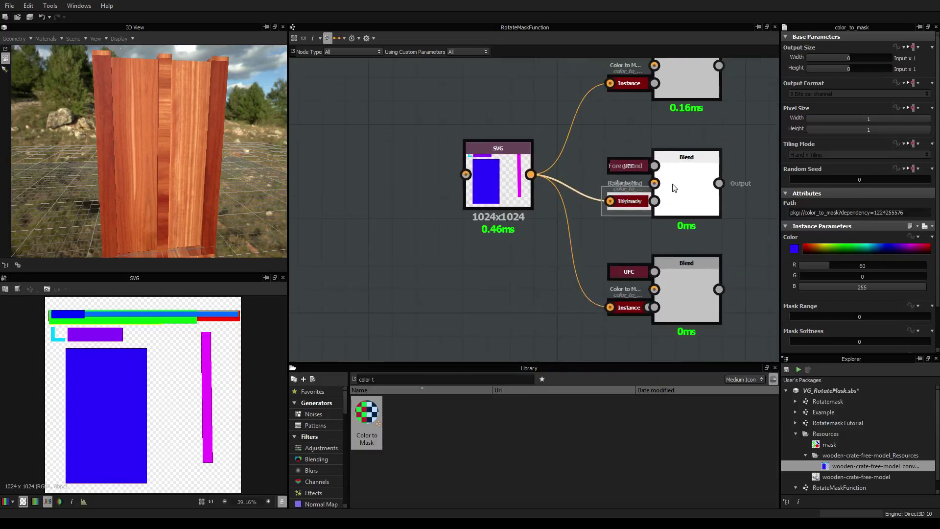
{"action": "left_click", "coordinate": [631, 85]}
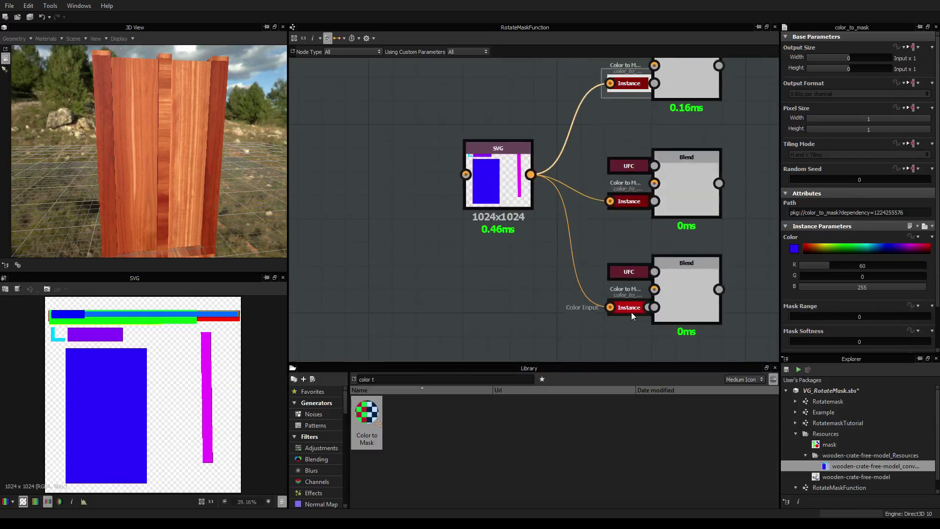
{"action": "left_click", "coordinate": [629, 201]}
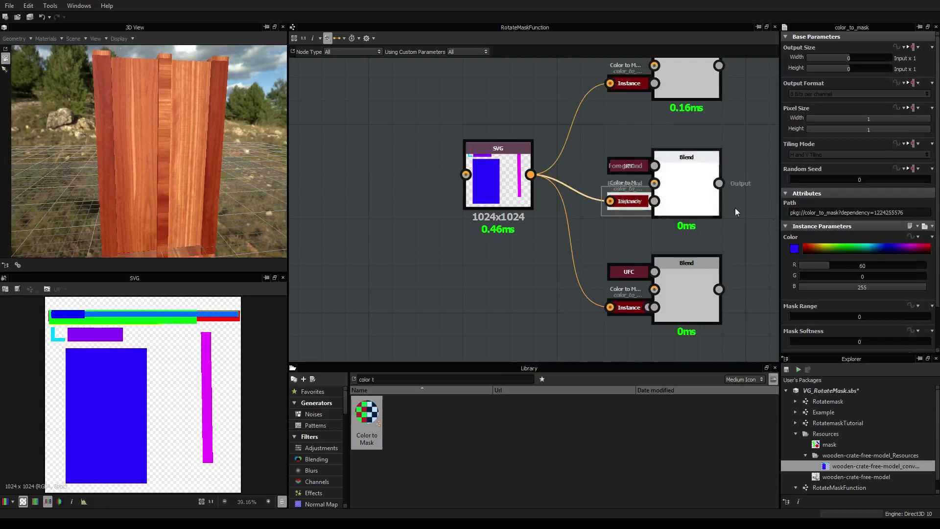
{"action": "left_click", "coordinate": [794, 249]}
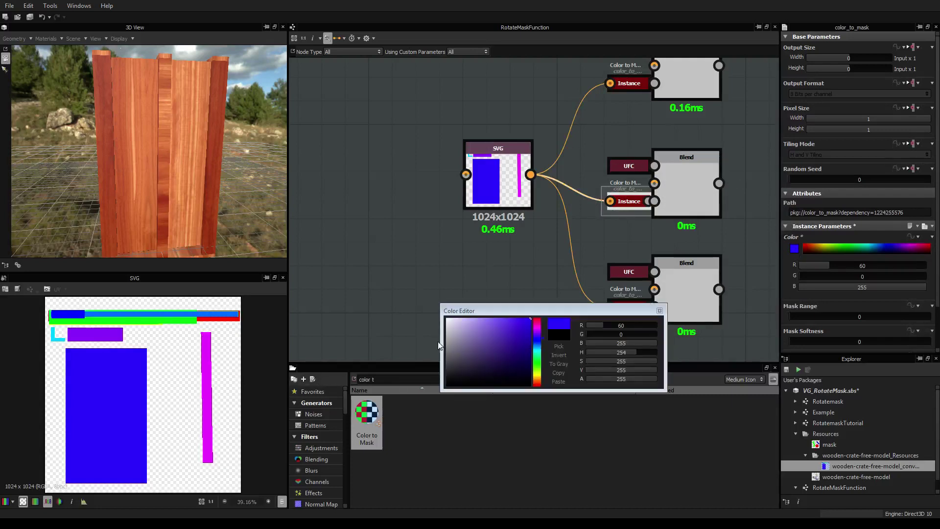
{"action": "left_click", "coordinate": [559, 346]}
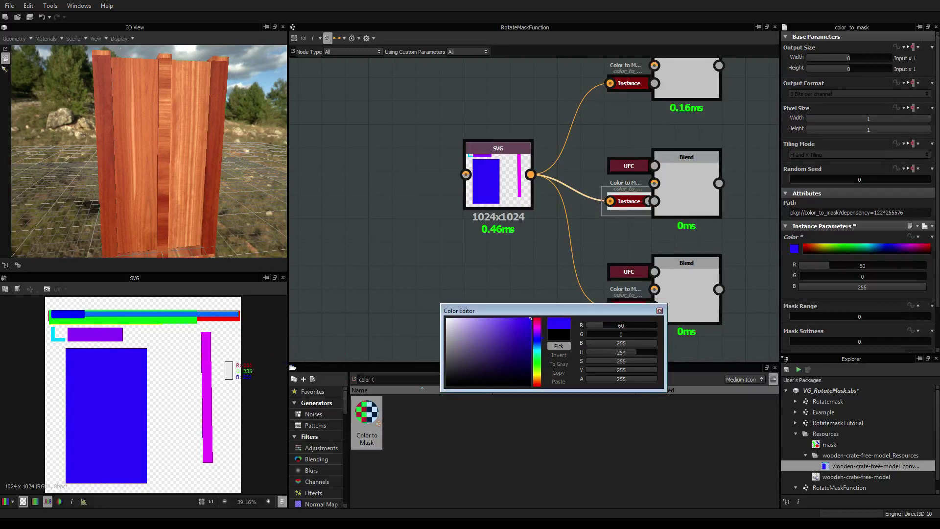
{"action": "left_click", "coordinate": [209, 377]}
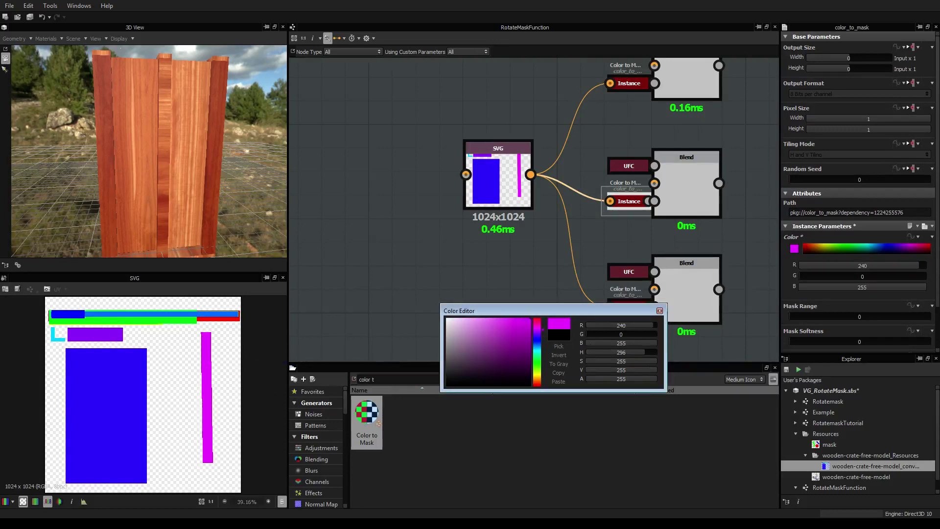
{"action": "left_click", "coordinate": [659, 310]}
{"action": "scroll", "coordinate": [633, 306], "scroll_direction": "down", "scroll_amount": 3}
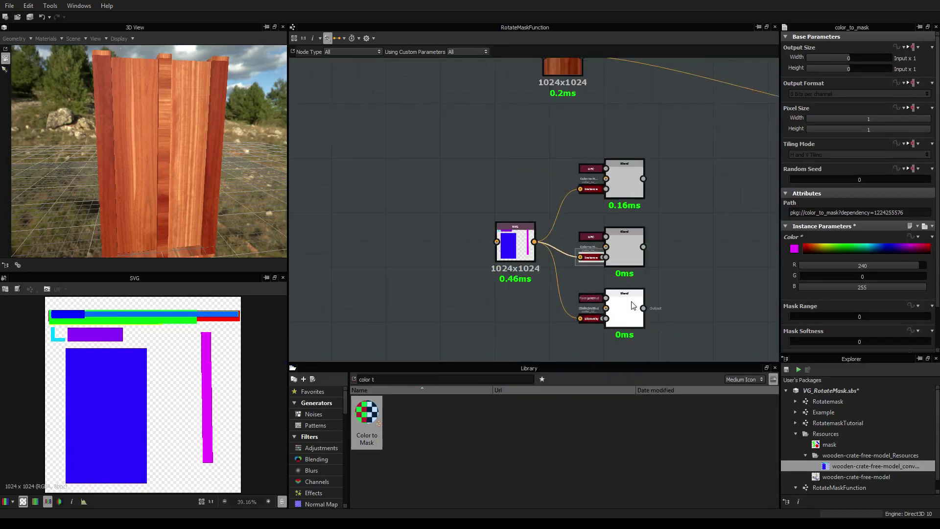
Preview the mask outputs of the bottom, middle and top Blend nodes in the 2D view
{"action": "double_click", "coordinate": [625, 310]}
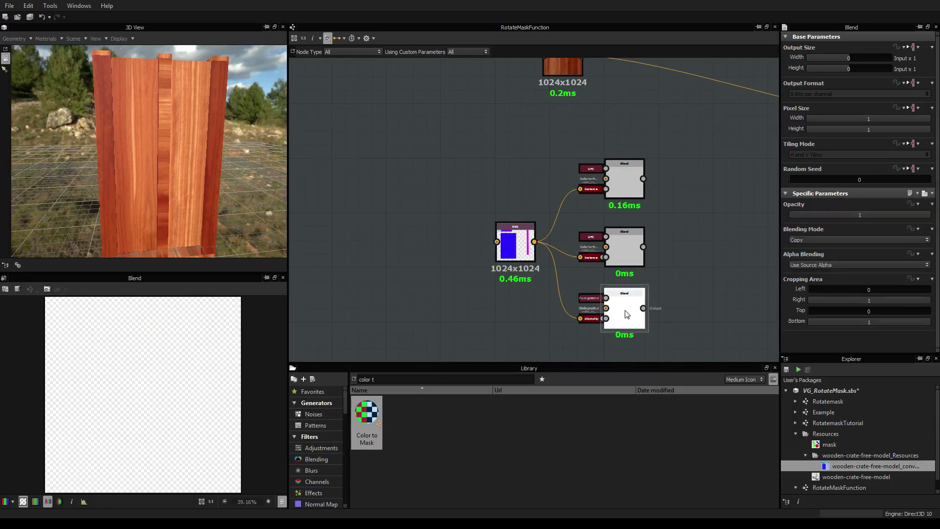
{"action": "double_click", "coordinate": [625, 240]}
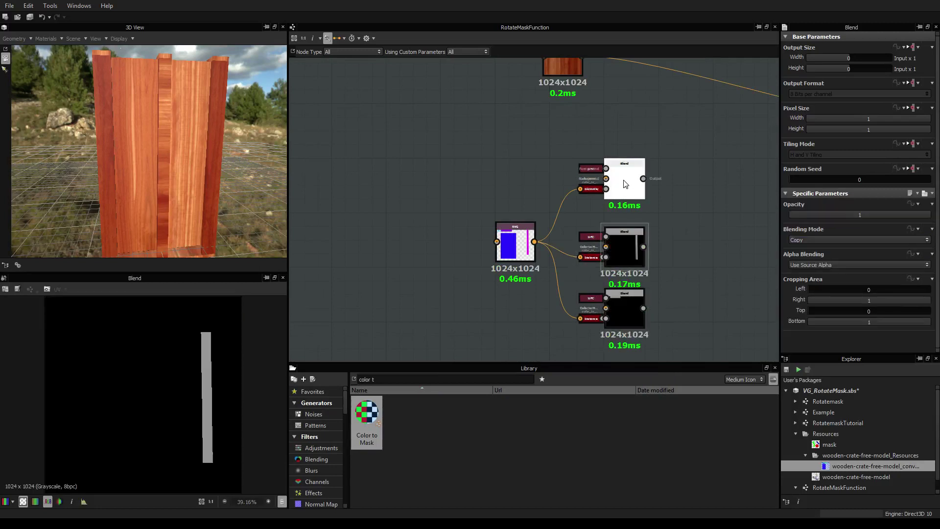
{"action": "double_click", "coordinate": [625, 183]}
{"action": "scroll", "coordinate": [642, 281], "scroll_direction": "down", "scroll_amount": 1}
{"action": "scroll", "coordinate": [642, 281], "scroll_direction": "up", "scroll_amount": 1}
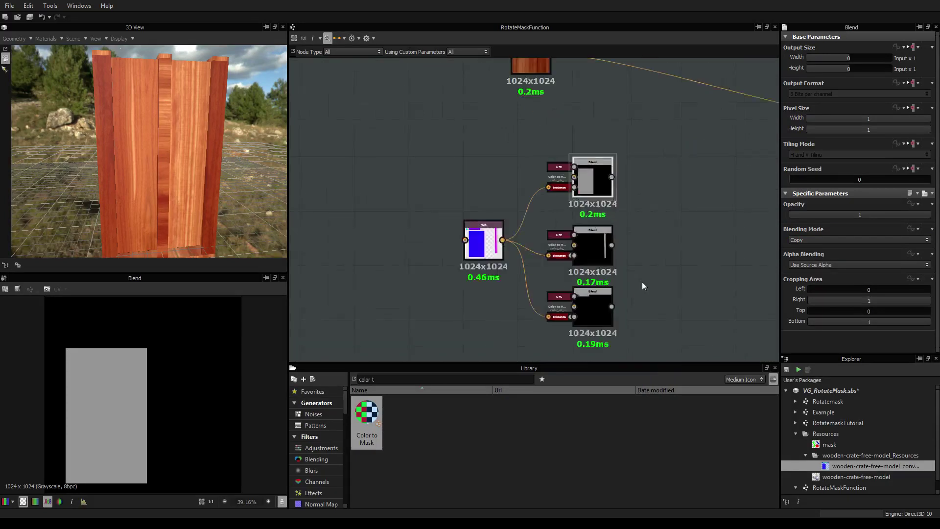
Set the grayscale output color of the Uniform Color docked to the top Blend node to 203
{"action": "scroll", "coordinate": [692, 208], "scroll_direction": "up", "scroll_amount": 2}
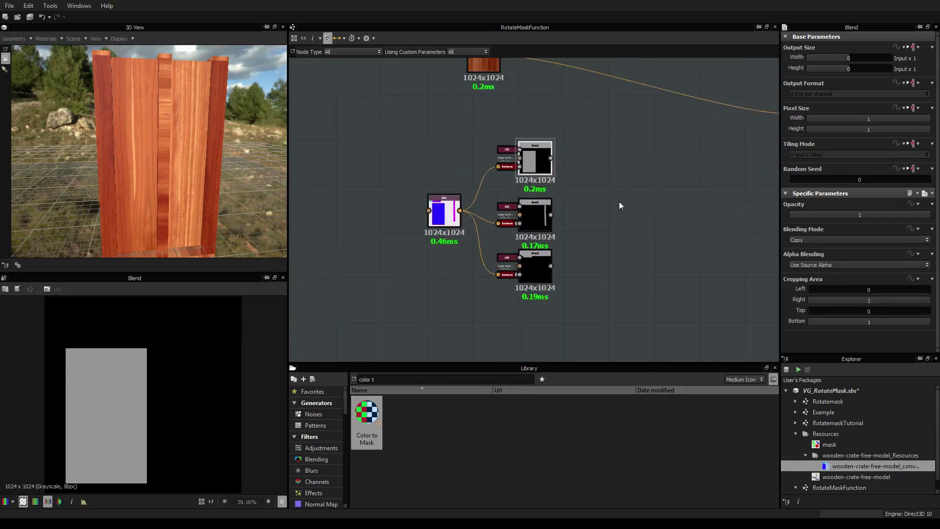
{"action": "middle_click_drag", "start_coordinate": [618, 201], "coordinate": [637, 219]}
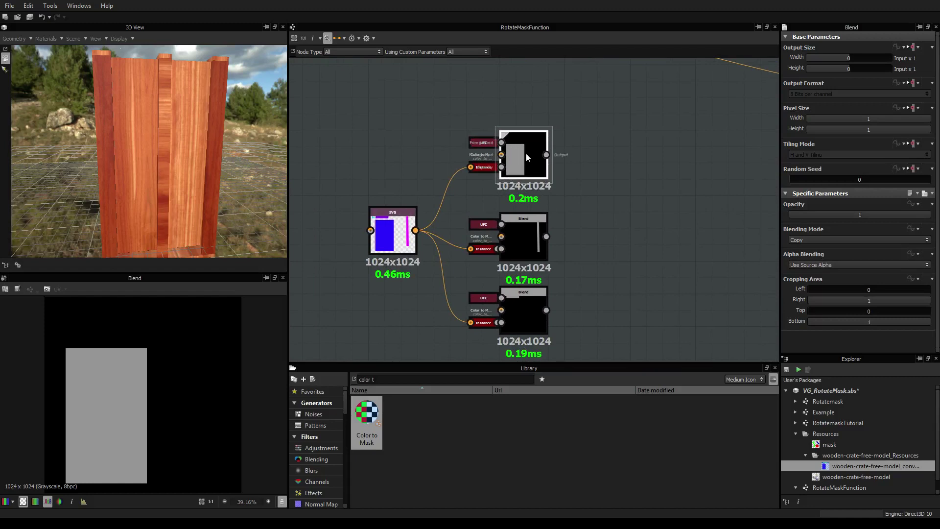
{"action": "scroll", "coordinate": [525, 155], "scroll_direction": "up", "scroll_amount": 2}
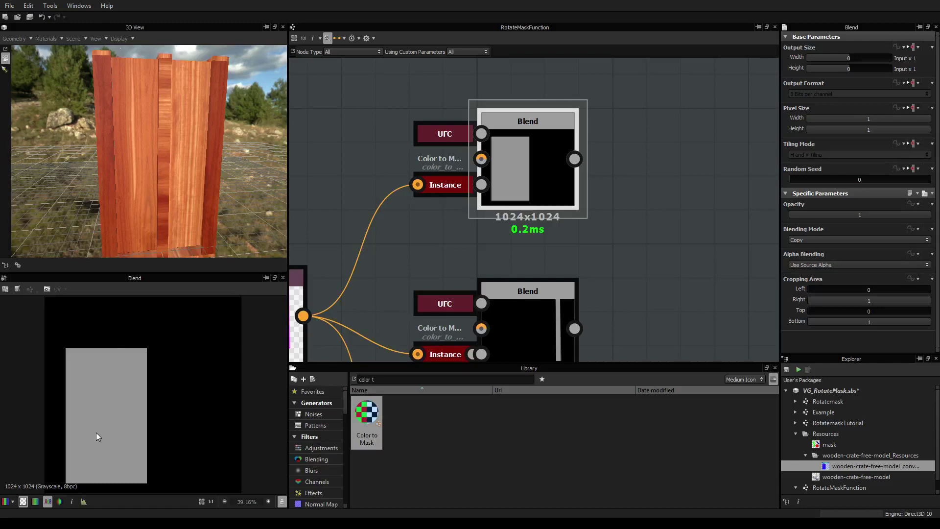
{"action": "left_click_drag", "start_coordinate": [178, 147], "coordinate": [193, 149]}
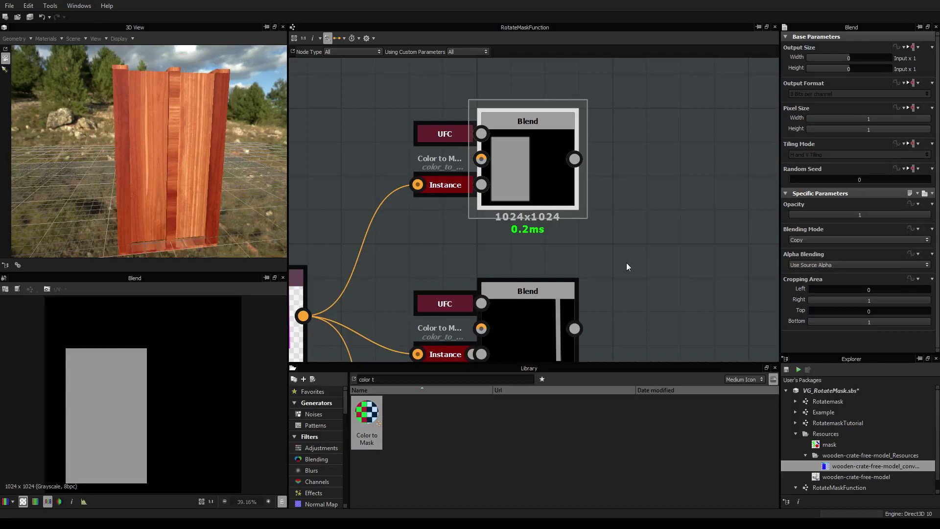
{"action": "scroll", "coordinate": [627, 252], "scroll_direction": "down", "scroll_amount": 2}
{"action": "scroll", "coordinate": [627, 249], "scroll_direction": "down", "scroll_amount": 1}
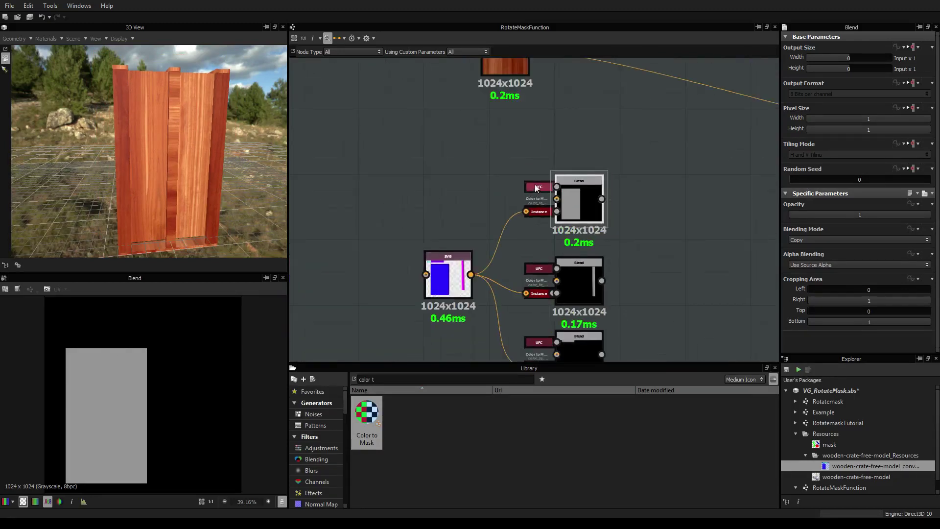
{"action": "middle_click_drag", "start_coordinate": [666, 291], "coordinate": [616, 273]}
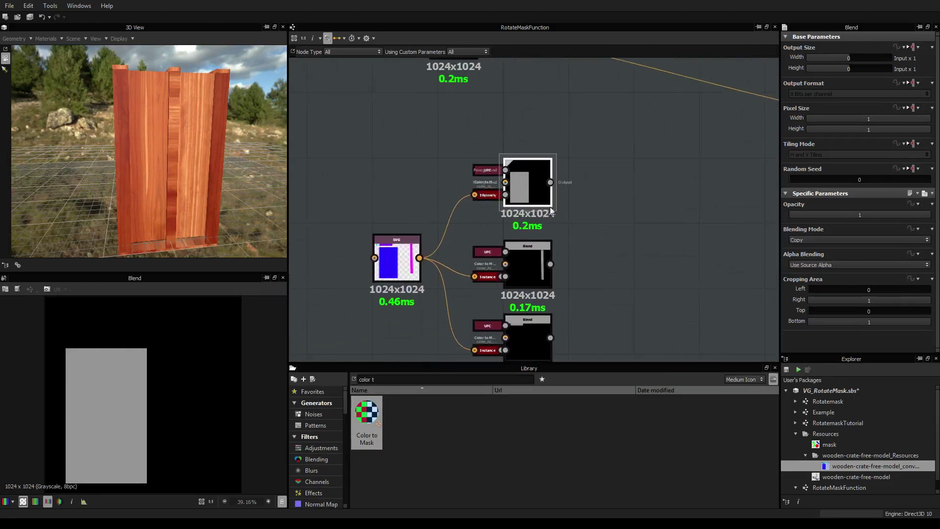
{"action": "left_click", "coordinate": [483, 172]}
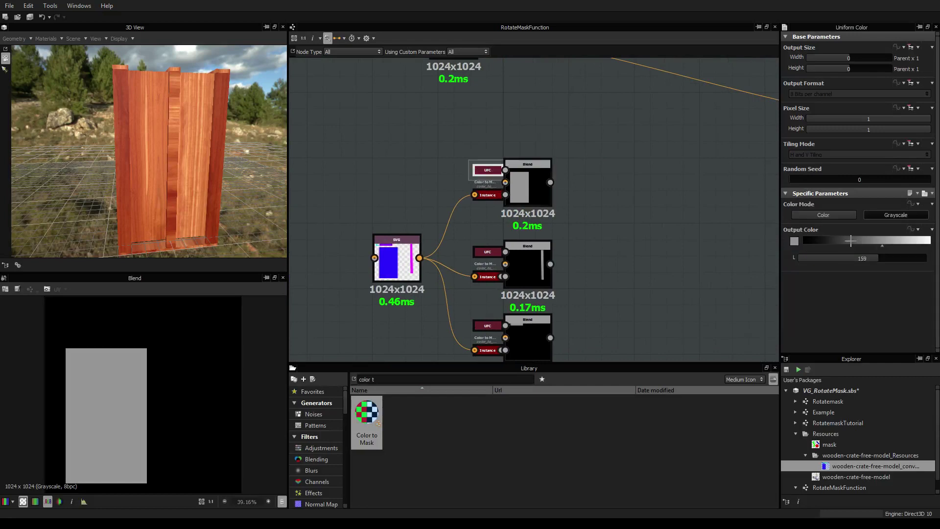
{"action": "left_click_drag", "start_coordinate": [883, 246], "coordinate": [903, 252]}
Set the middle Blend's docked Uniform Color to grayscale 50 and preview that Blend's mask output
{"action": "middle_click_drag", "start_coordinate": [708, 252], "coordinate": [681, 209]}
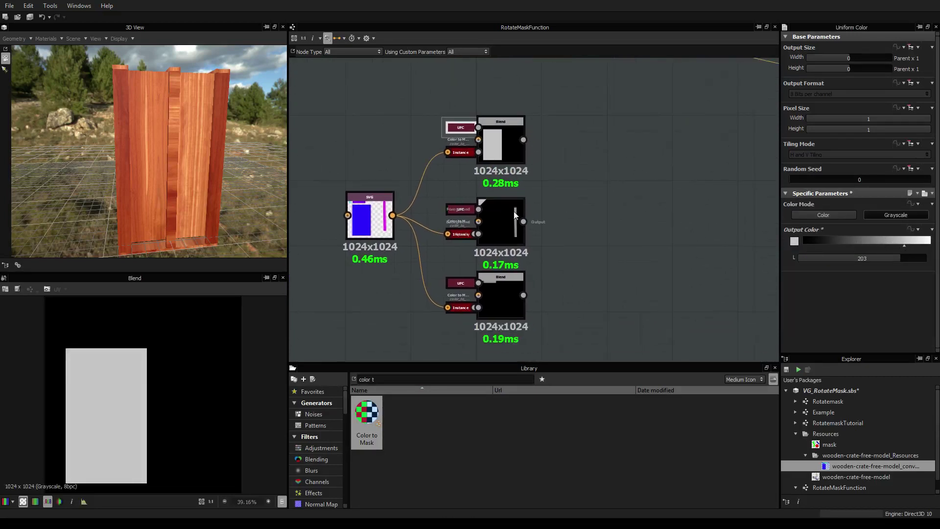
{"action": "left_click", "coordinate": [510, 217]}
{"action": "left_click", "coordinate": [469, 209]}
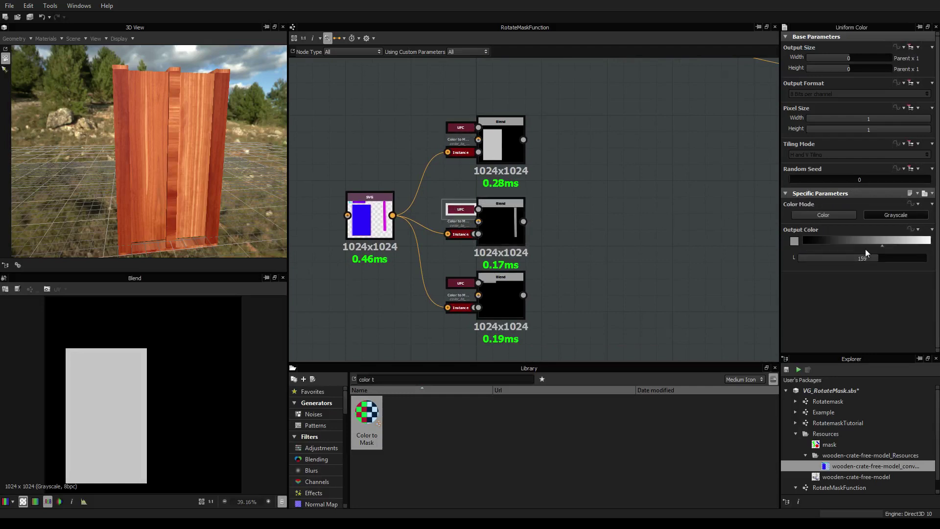
{"action": "left_click_drag", "start_coordinate": [883, 245], "coordinate": [828, 246]}
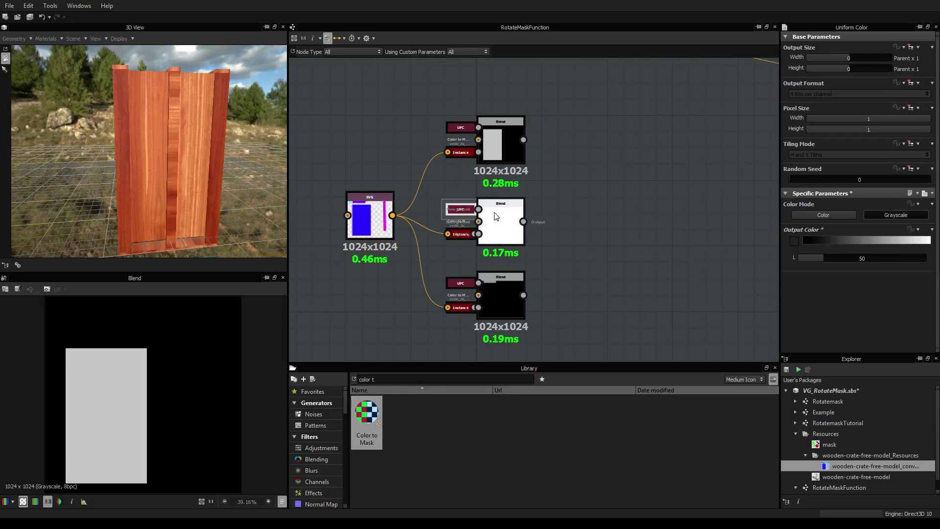
{"action": "double_click", "coordinate": [495, 215]}
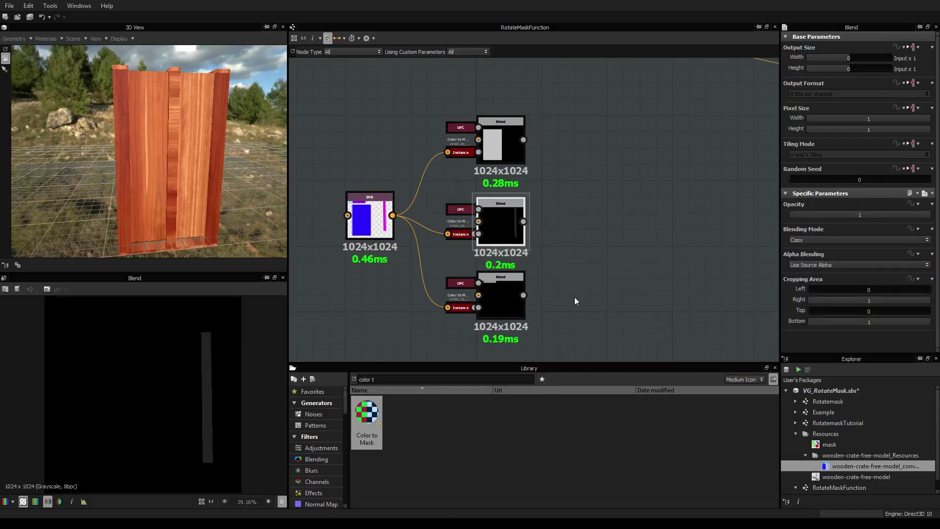
Preview the bottom Blend's mask output and set its docked Uniform Color to grayscale 110
{"action": "double_click", "coordinate": [500, 298]}
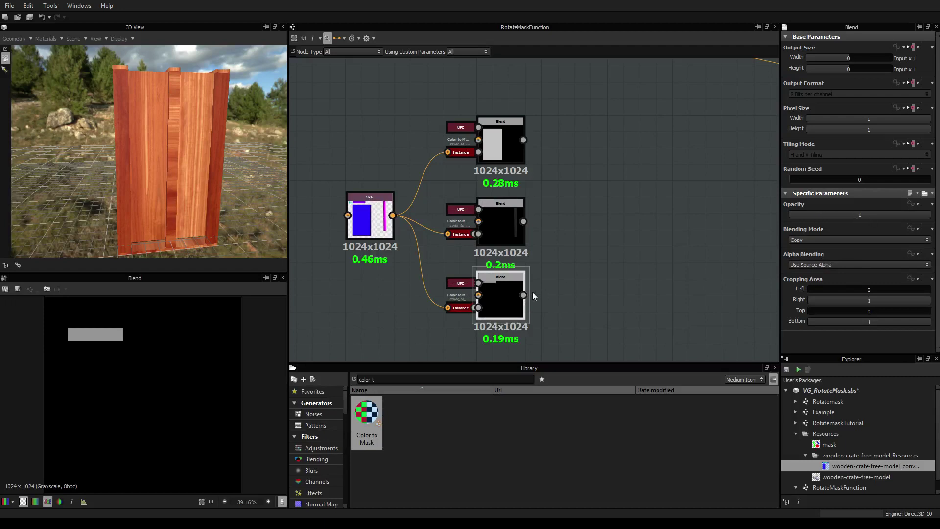
{"action": "left_click", "coordinate": [461, 283]}
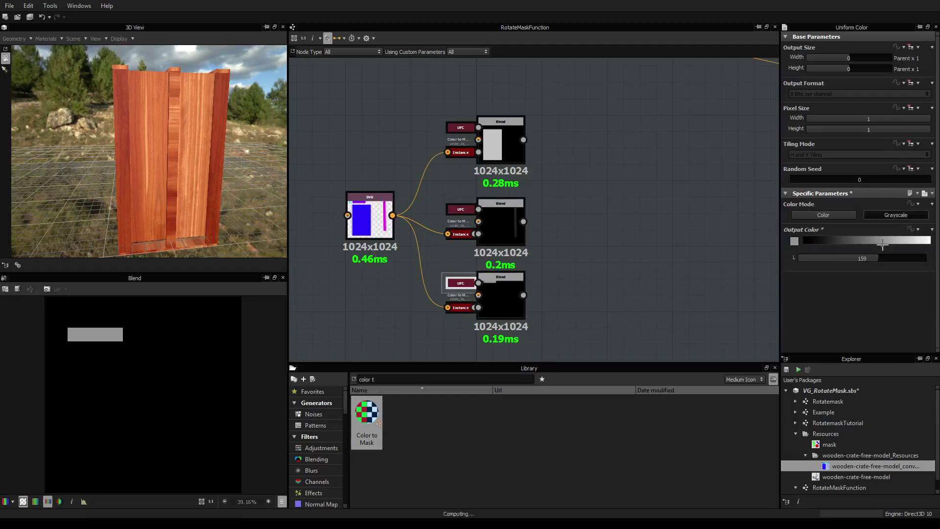
{"action": "left_click_drag", "start_coordinate": [881, 247], "coordinate": [858, 251]}
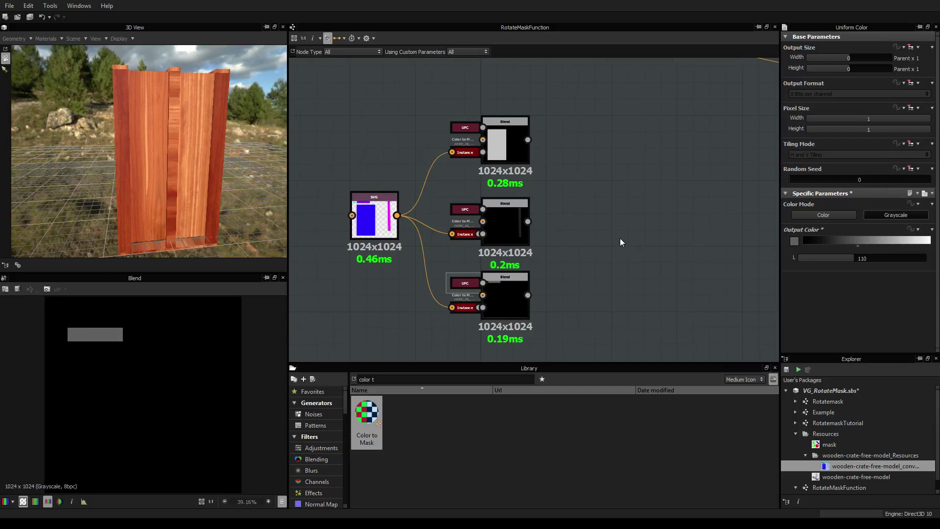
Add a new Blend node, duplicate it, and stagger the two nodes beyond the outputs of the three mask branches
{"action": "middle_click_drag", "start_coordinate": [620, 238], "coordinate": [599, 228]}
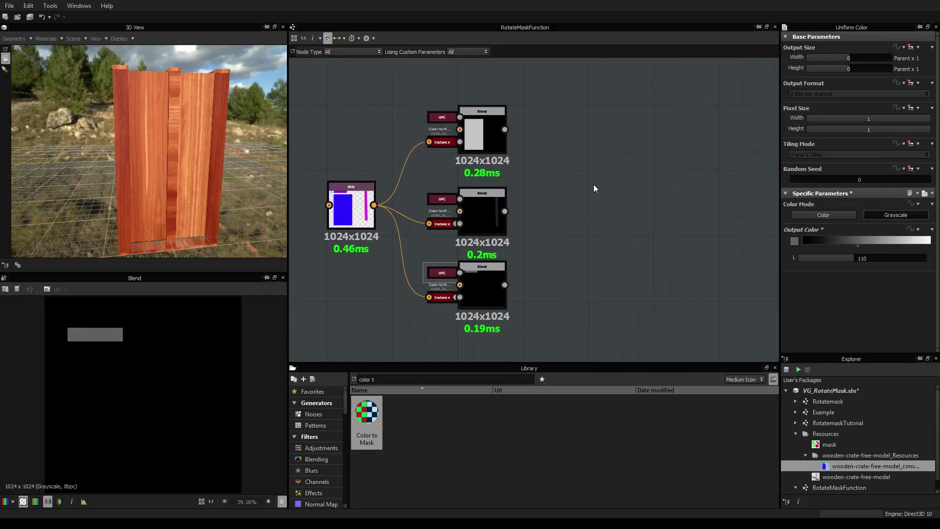
{"action": "right_click", "coordinate": [596, 216]}
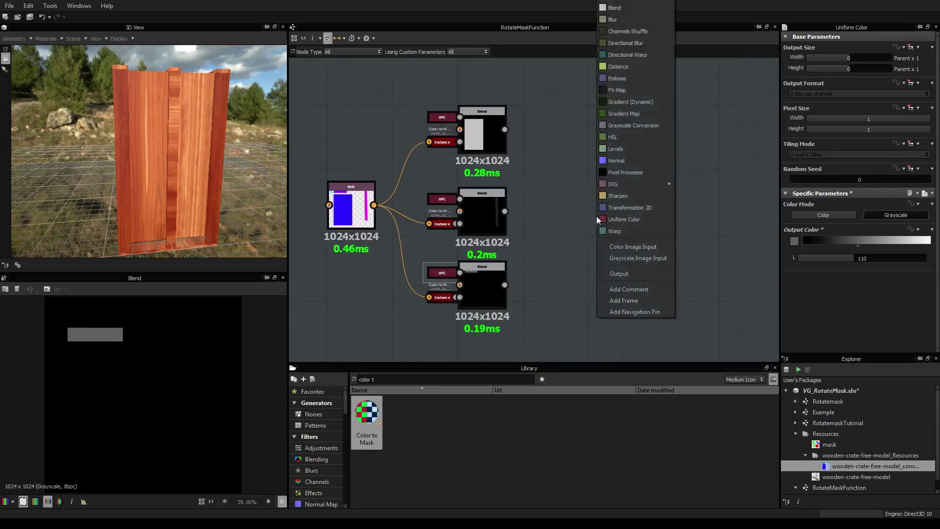
{"action": "left_click", "coordinate": [625, 10]}
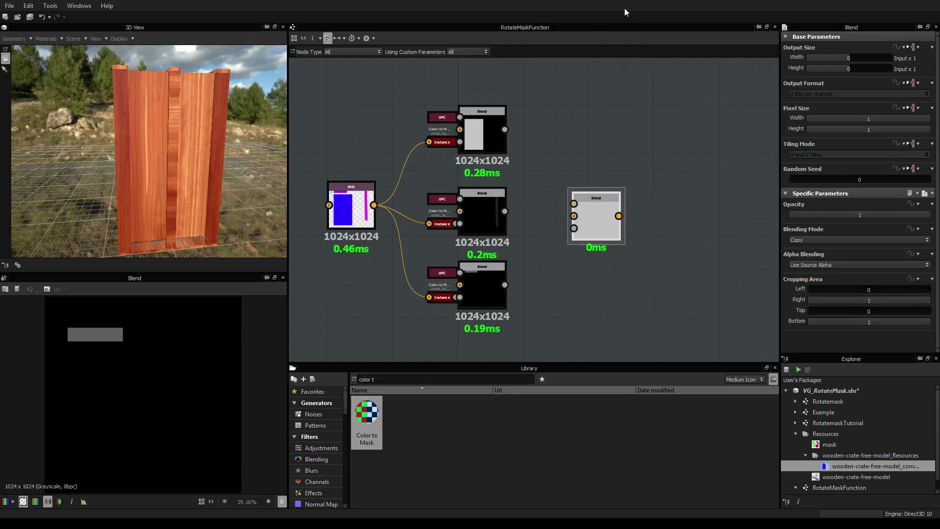
{"action": "key", "text": "ctrl+c"}
{"action": "key", "text": "ctrl+v"}
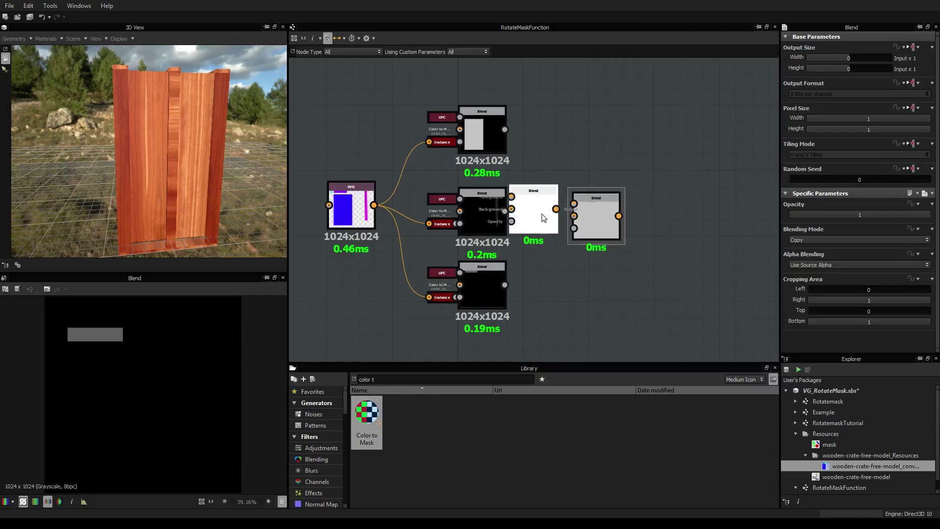
{"action": "left_click_drag", "start_coordinate": [541, 214], "coordinate": [641, 151]}
{"action": "left_click_drag", "start_coordinate": [600, 230], "coordinate": [595, 258]}
Connect the middle mask to the lower new Blend's foreground and the bottom mask to its background, with blending mode Add (Linear Dodge)
{"action": "left_click_drag", "start_coordinate": [504, 285], "coordinate": [568, 243]}
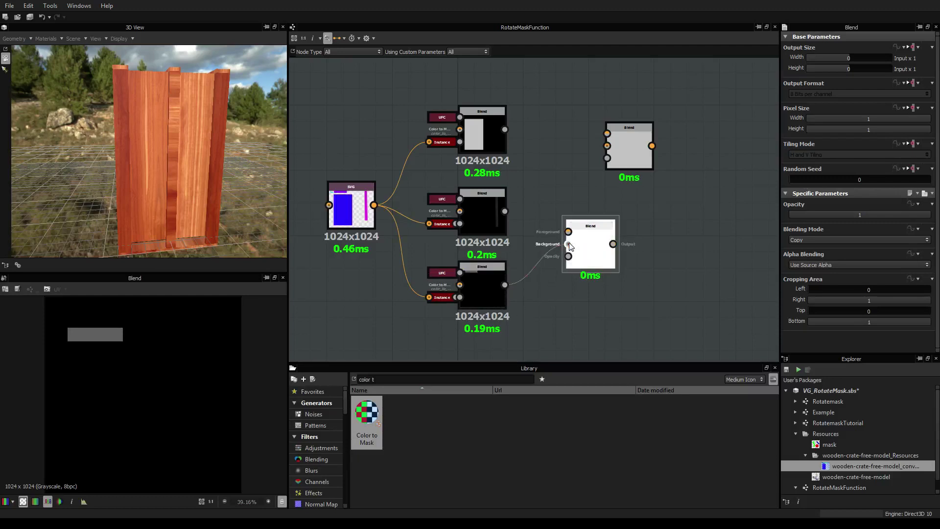
{"action": "left_click_drag", "start_coordinate": [505, 211], "coordinate": [569, 232]}
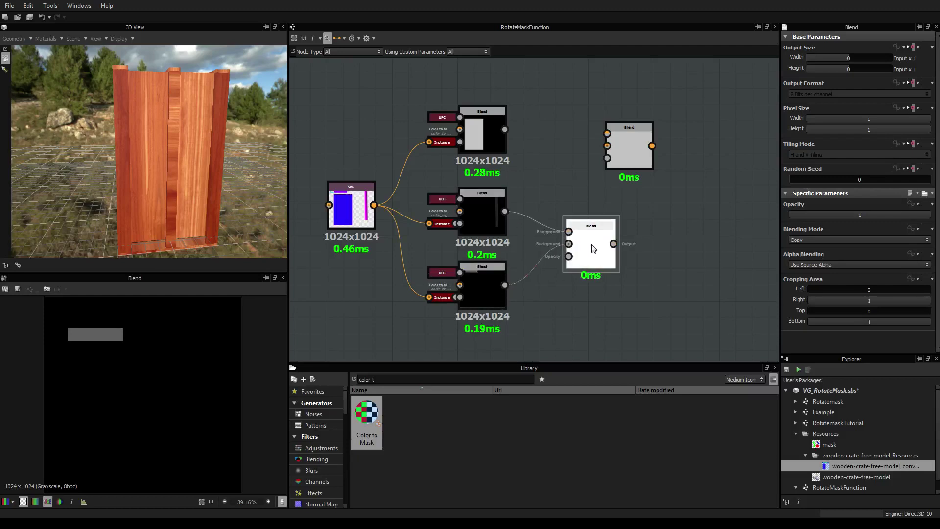
{"action": "left_click", "coordinate": [803, 239]}
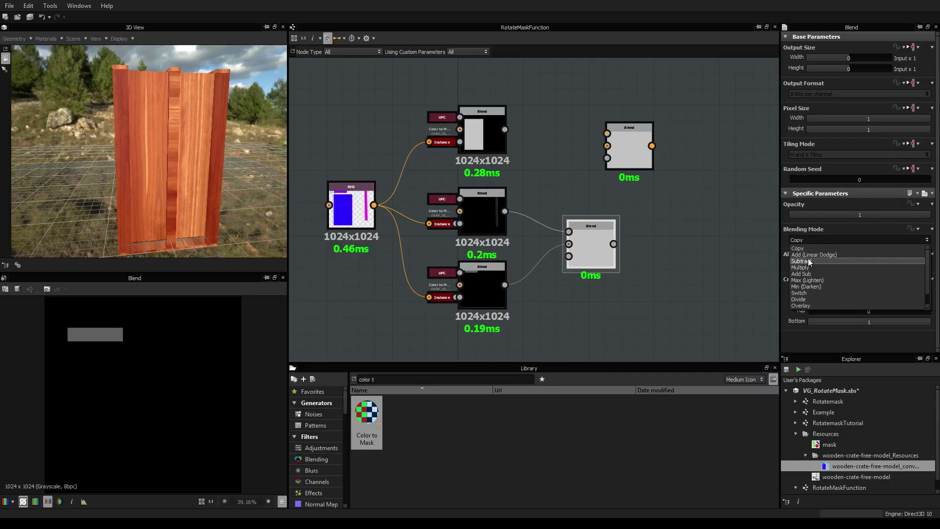
{"action": "left_click", "coordinate": [808, 257]}
Feed the combined masks into the last Blend's background and the top mask into its foreground, with blending mode Add (Linear Dodge)
{"action": "left_click_drag", "start_coordinate": [613, 244], "coordinate": [673, 190]}
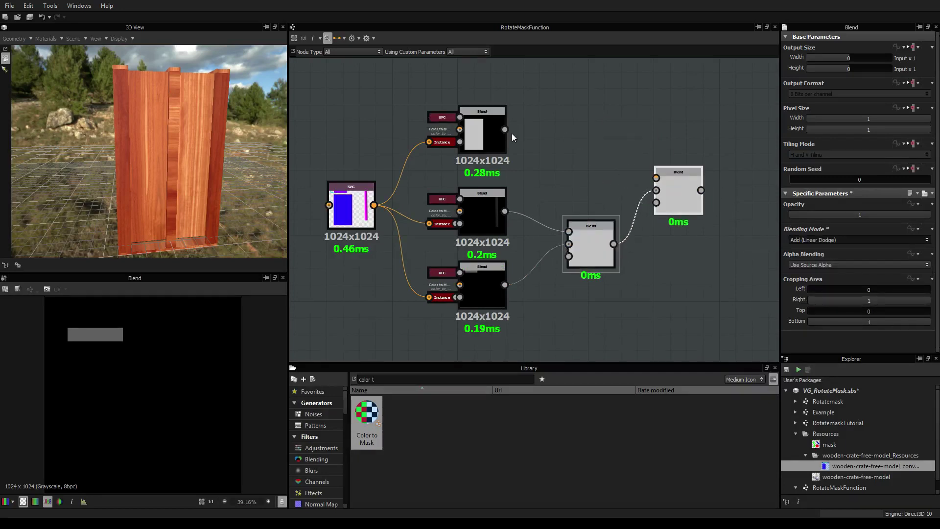
{"action": "left_click_drag", "start_coordinate": [506, 130], "coordinate": [658, 177]}
{"action": "left_click", "coordinate": [679, 192]}
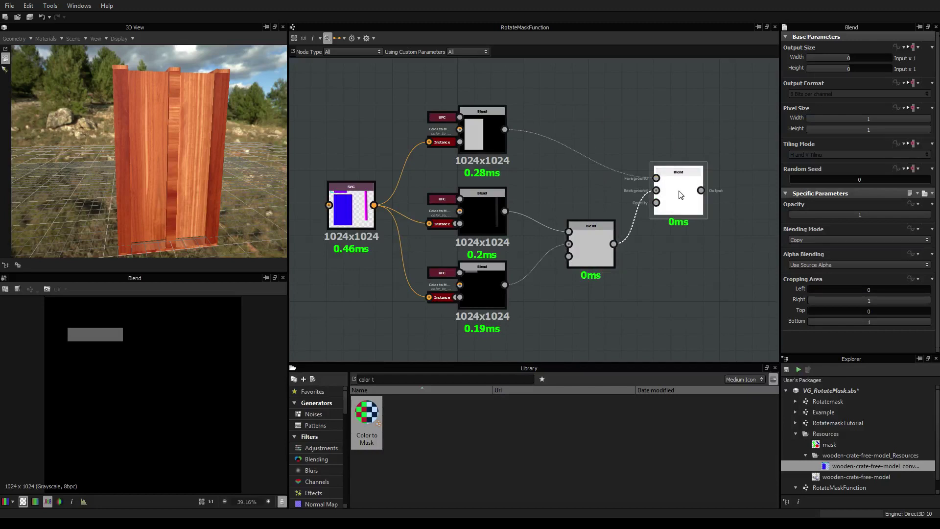
{"action": "left_click", "coordinate": [834, 242]}
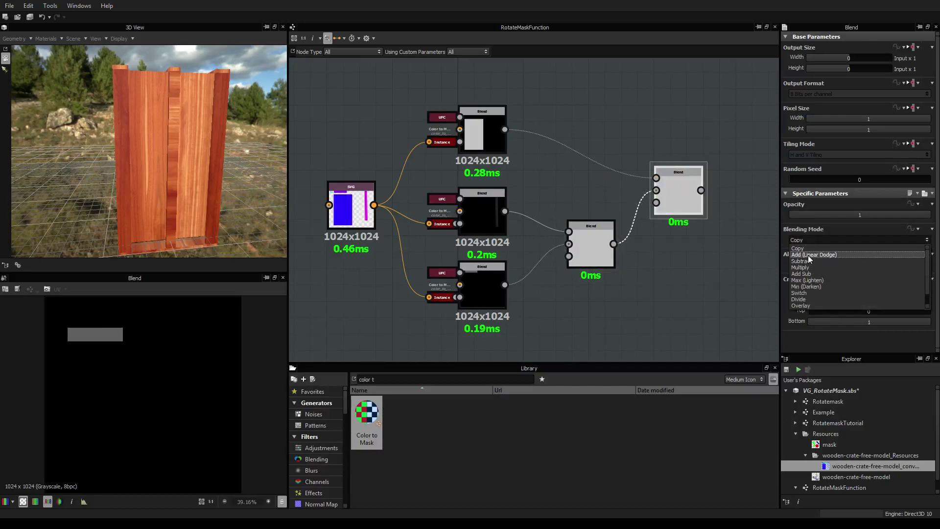
{"action": "left_click", "coordinate": [808, 254]}
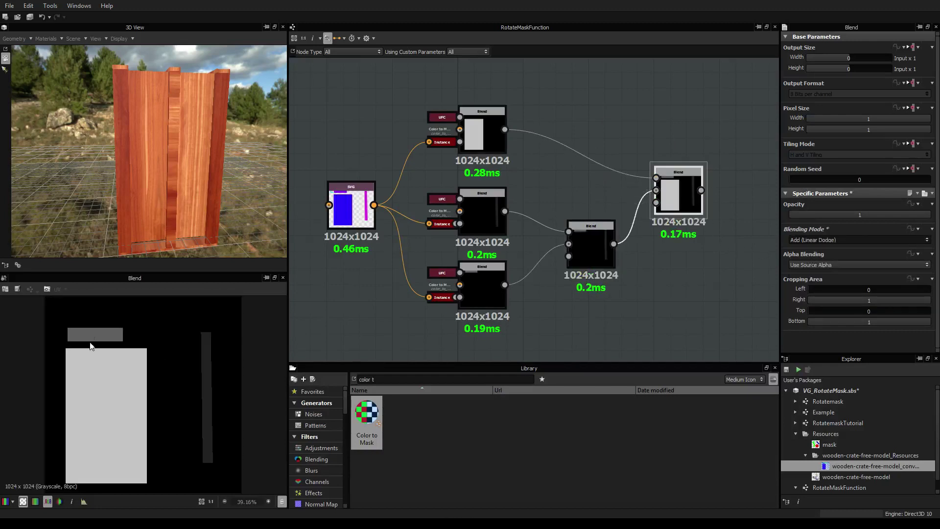
Examine the combined mask network and preview the source SVG node's colored UV areas
{"action": "middle_click_drag", "start_coordinate": [546, 270], "coordinate": [618, 271]}
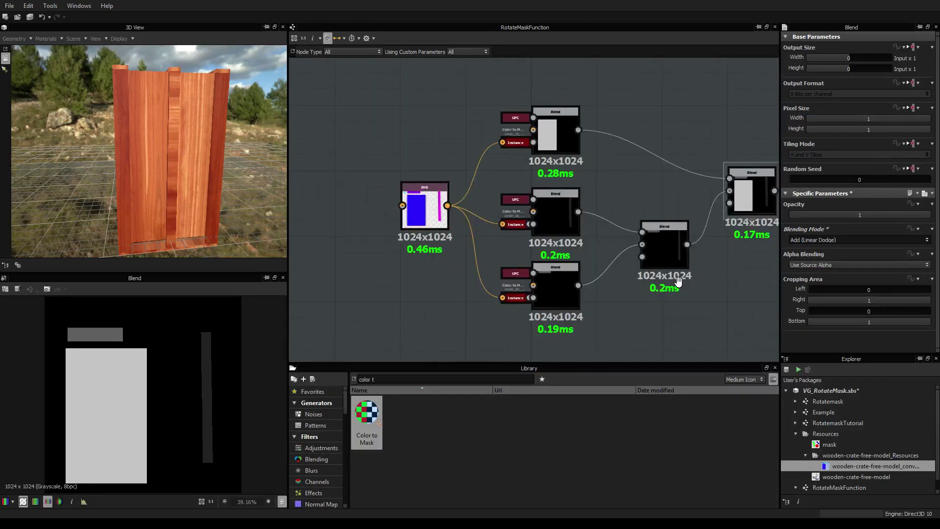
{"action": "middle_click_drag", "start_coordinate": [678, 283], "coordinate": [571, 286]}
{"action": "scroll", "coordinate": [537, 296], "scroll_direction": "down", "scroll_amount": 2}
{"action": "scroll", "coordinate": [557, 296], "scroll_direction": "up", "scroll_amount": 1}
{"action": "scroll", "coordinate": [557, 296], "scroll_direction": "up", "scroll_amount": 1}
{"action": "scroll", "coordinate": [557, 296], "scroll_direction": "down", "scroll_amount": 1}
{"action": "scroll", "coordinate": [571, 286], "scroll_direction": "down", "scroll_amount": 2}
{"action": "middle_click_drag", "start_coordinate": [621, 270], "coordinate": [562, 268]}
{"action": "scroll", "coordinate": [562, 267], "scroll_direction": "up", "scroll_amount": 2}
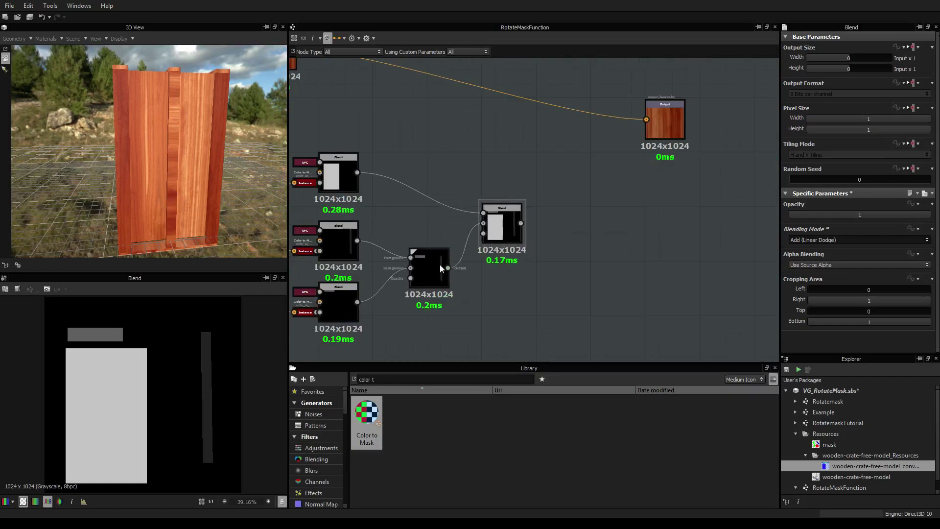
{"action": "middle_click_drag", "start_coordinate": [484, 267], "coordinate": [718, 239]}
{"action": "scroll", "coordinate": [473, 226], "scroll_direction": "up", "scroll_amount": 1}
{"action": "scroll", "coordinate": [476, 225], "scroll_direction": "up", "scroll_amount": 6}
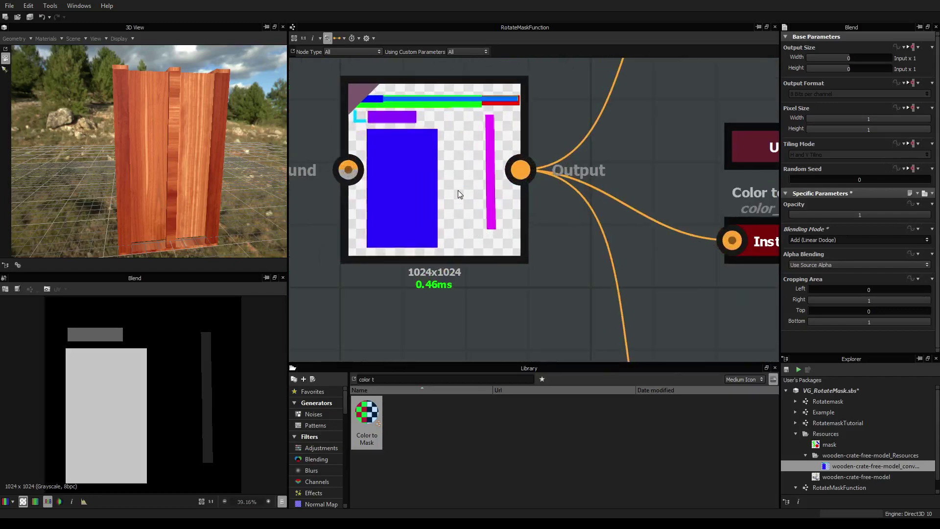
{"action": "middle_click_drag", "start_coordinate": [457, 190], "coordinate": [496, 241]}
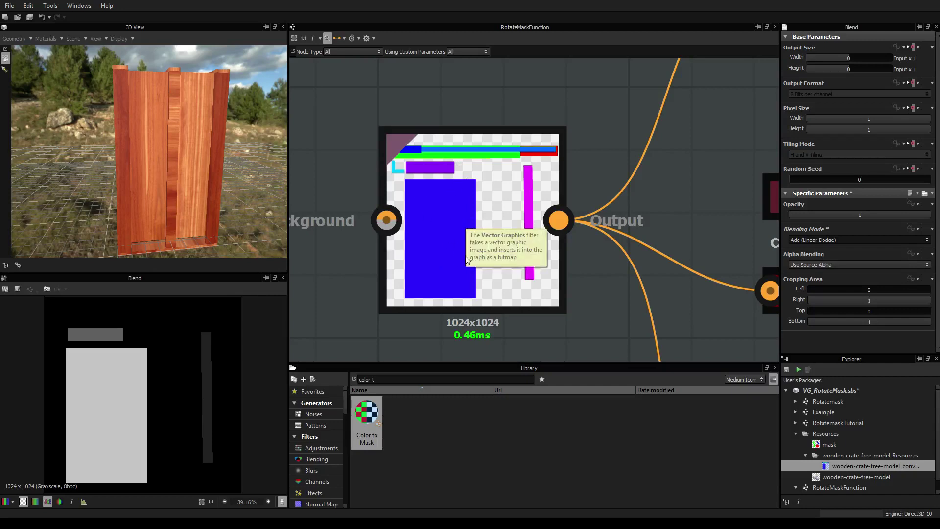
{"action": "double_click", "coordinate": [435, 214]}
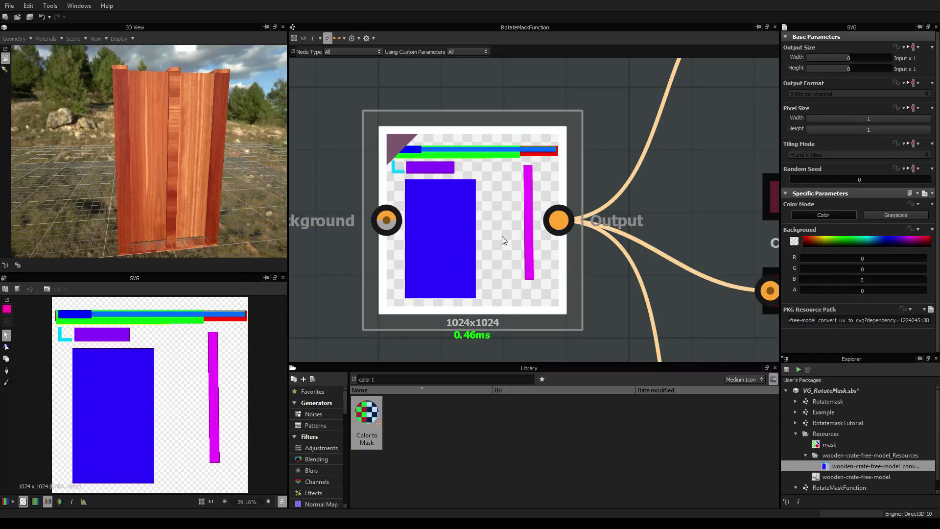
Preview the top, middle and bottom mask Blends in turn to compare their grayscale areas
{"action": "middle_click_drag", "start_coordinate": [596, 225], "coordinate": [338, 174]}
{"action": "scroll", "coordinate": [533, 231], "scroll_direction": "down", "scroll_amount": 6}
{"action": "middle_click_drag", "start_coordinate": [592, 234], "coordinate": [579, 239]}
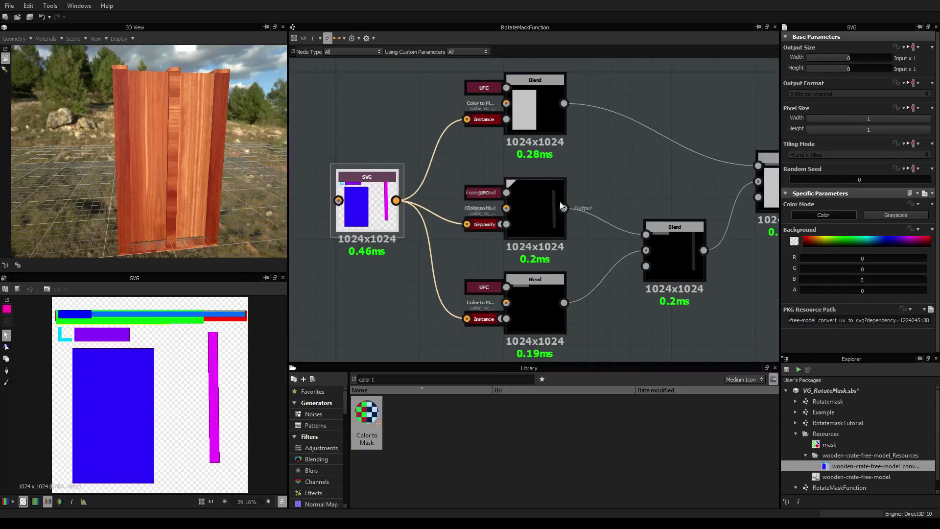
{"action": "double_click", "coordinate": [540, 116]}
{"action": "double_click", "coordinate": [538, 218]}
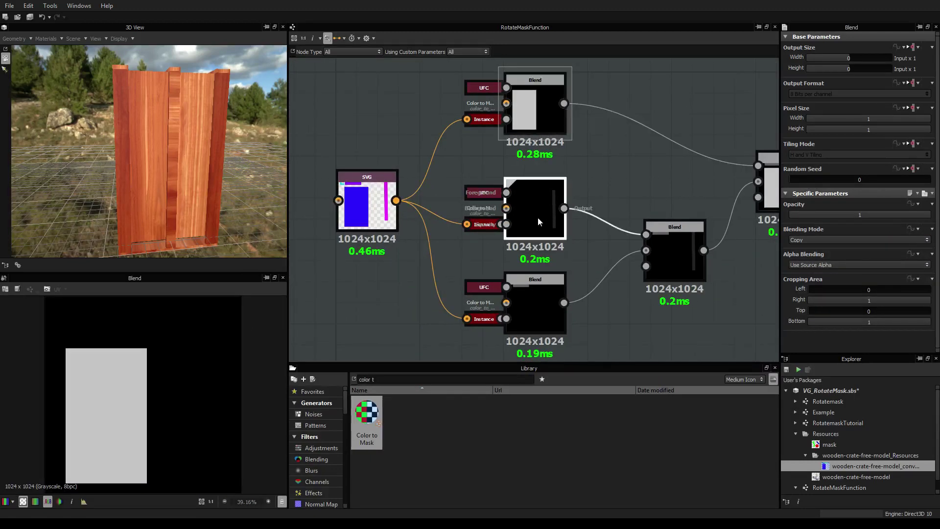
{"action": "double_click", "coordinate": [532, 301]}
Open the Rotatemask graph and select the Pixel Processor node that feeds its output
{"action": "middle_click_drag", "start_coordinate": [654, 304], "coordinate": [501, 295]}
{"action": "scroll", "coordinate": [501, 296], "scroll_direction": "down", "scroll_amount": 3}
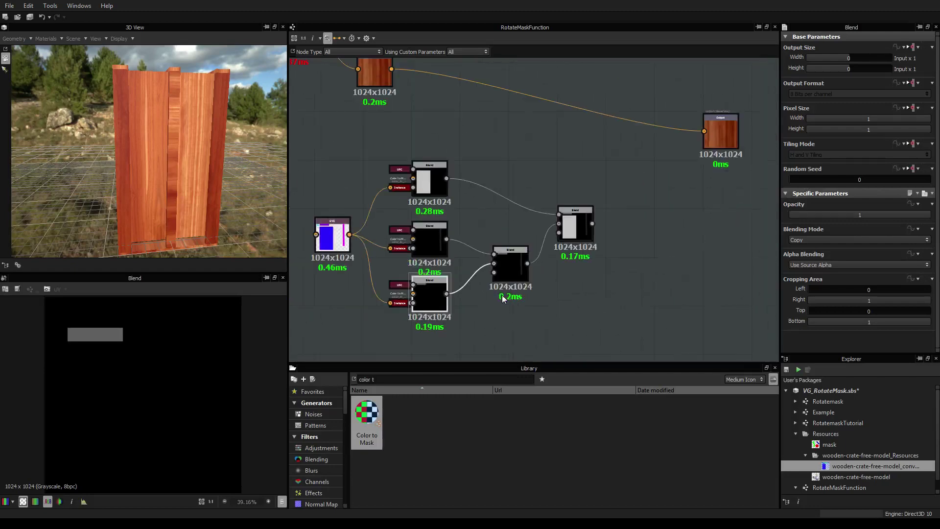
{"action": "middle_click_drag", "start_coordinate": [625, 274], "coordinate": [623, 296]}
{"action": "scroll", "coordinate": [618, 298], "scroll_direction": "up", "scroll_amount": 2}
{"action": "scroll", "coordinate": [624, 295], "scroll_direction": "down", "scroll_amount": 1}
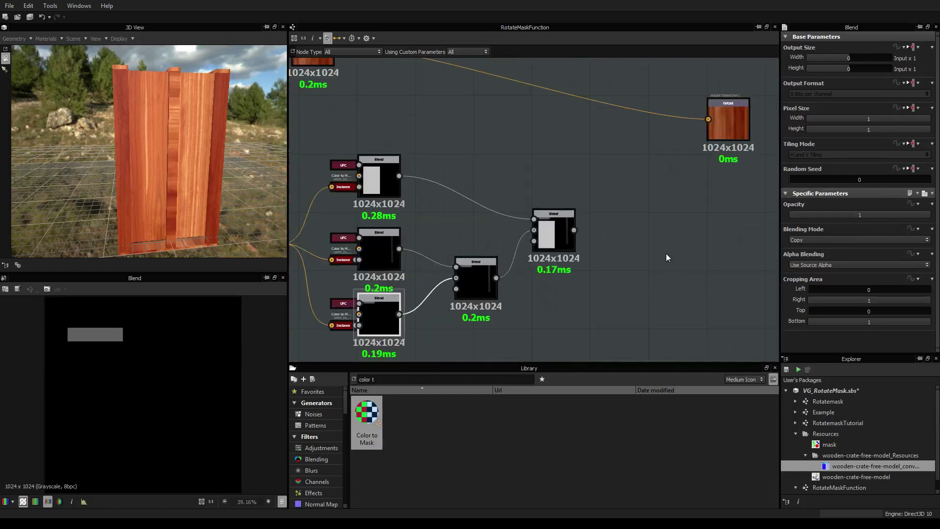
{"action": "middle_click_drag", "start_coordinate": [666, 254], "coordinate": [600, 260]}
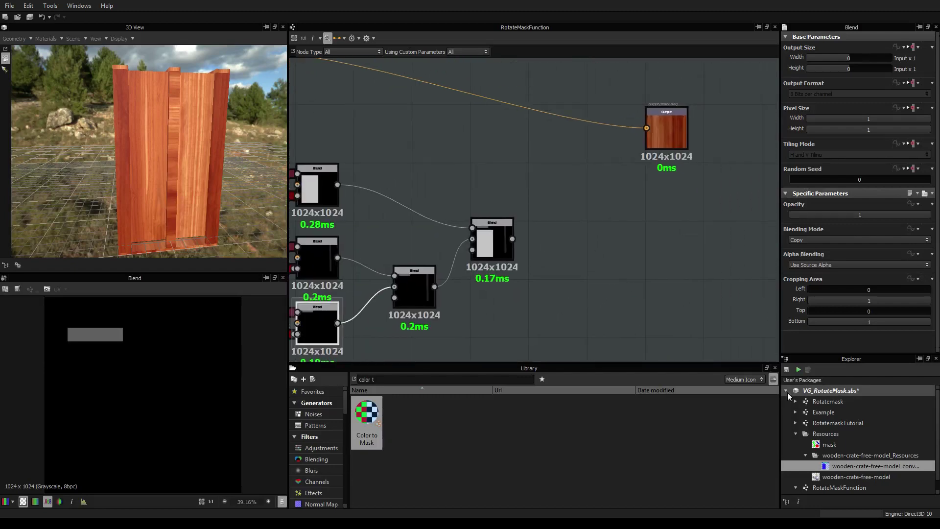
{"action": "double_click", "coordinate": [828, 401]}
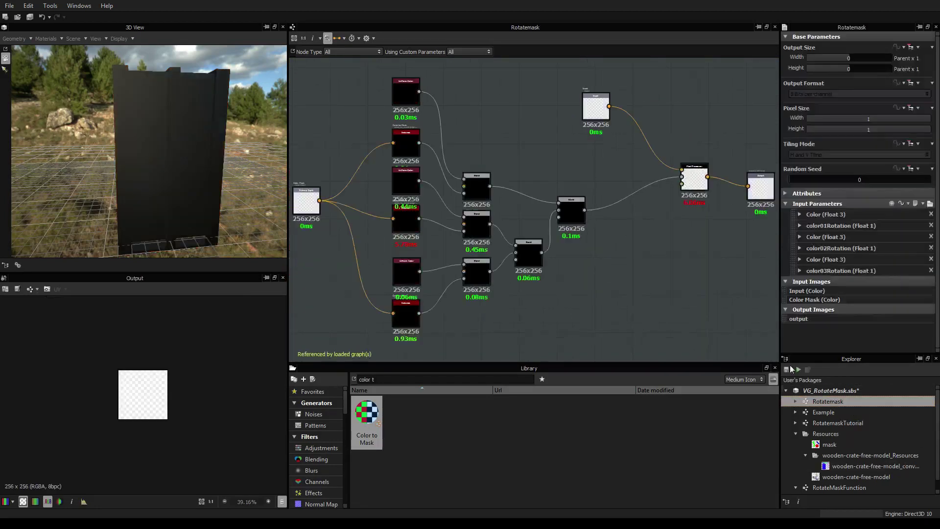
{"action": "middle_click_drag", "start_coordinate": [596, 249], "coordinate": [405, 311]}
{"action": "scroll", "coordinate": [478, 243], "scroll_direction": "up", "scroll_amount": 6}
{"action": "middle_click_drag", "start_coordinate": [480, 261], "coordinate": [575, 174]}
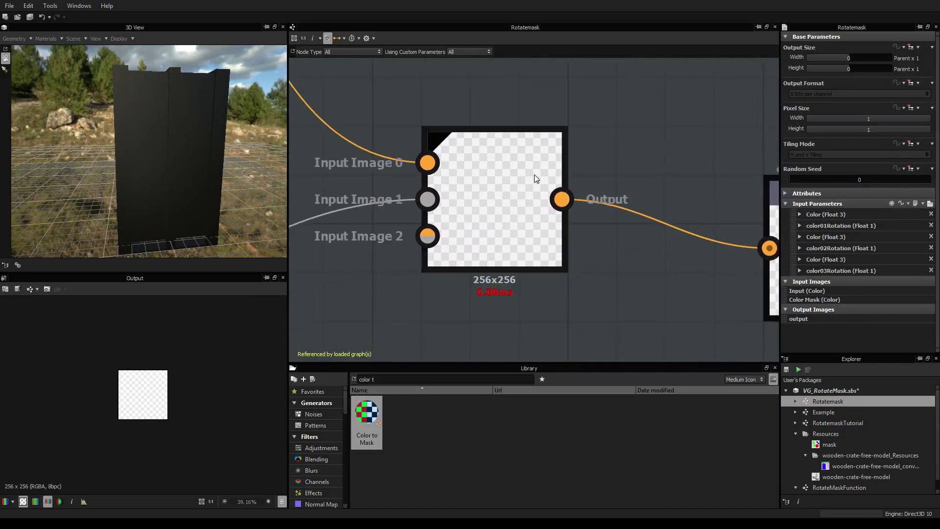
{"action": "scroll", "coordinate": [517, 177], "scroll_direction": "down", "scroll_amount": 2}
{"action": "left_click", "coordinate": [518, 176]}
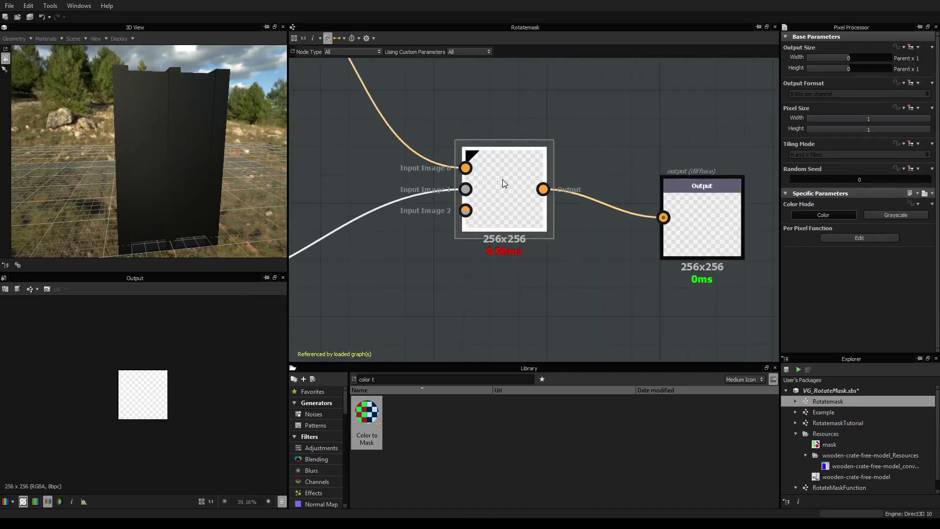
{"action": "key", "text": "ctrl+d"}
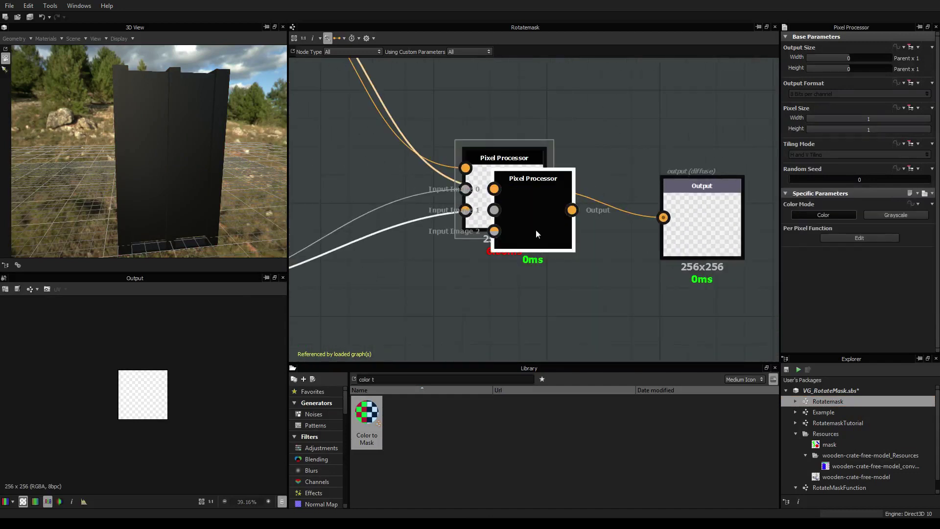
{"action": "key", "text": "ctrl+z"}
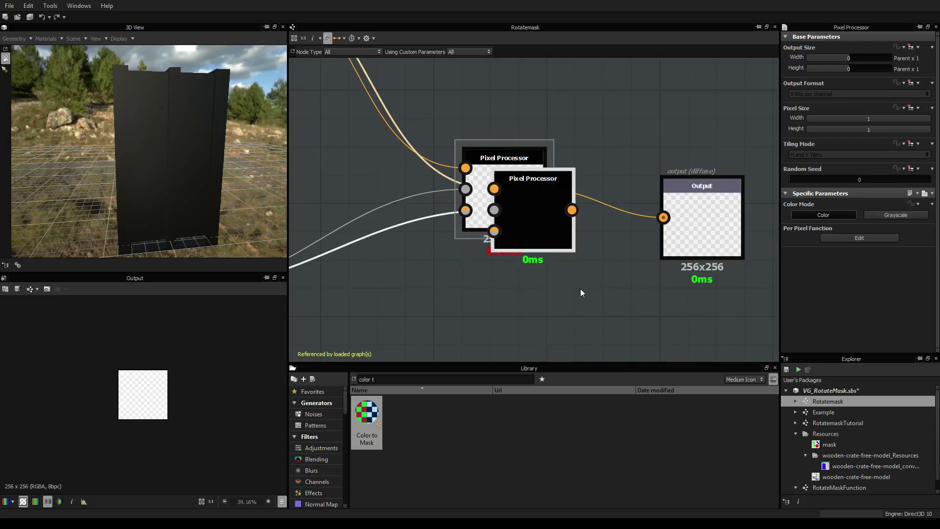
{"action": "key", "text": "ctrl+z"}
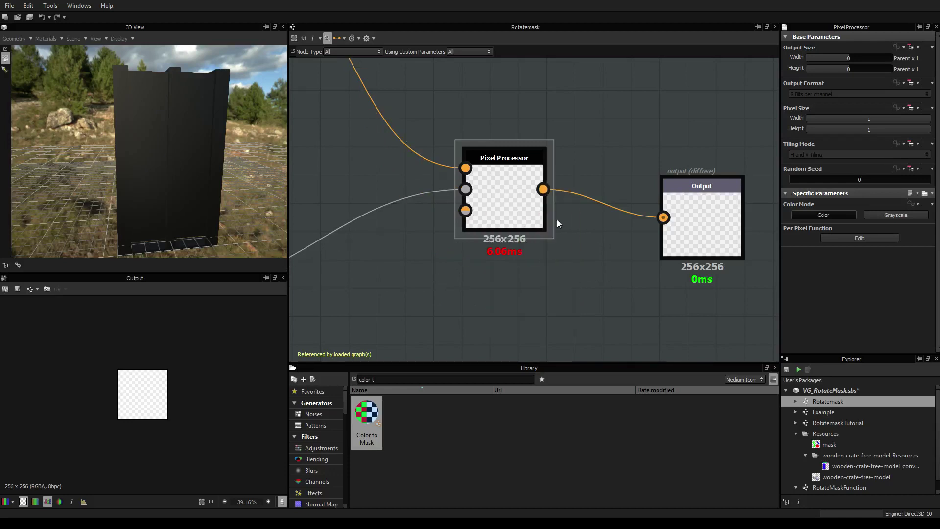
Copy the Pixel Processor from the Rotatemask graph into RotateMaskFunction and place it beyond the final Blend node
{"action": "right_click", "coordinate": [524, 180]}
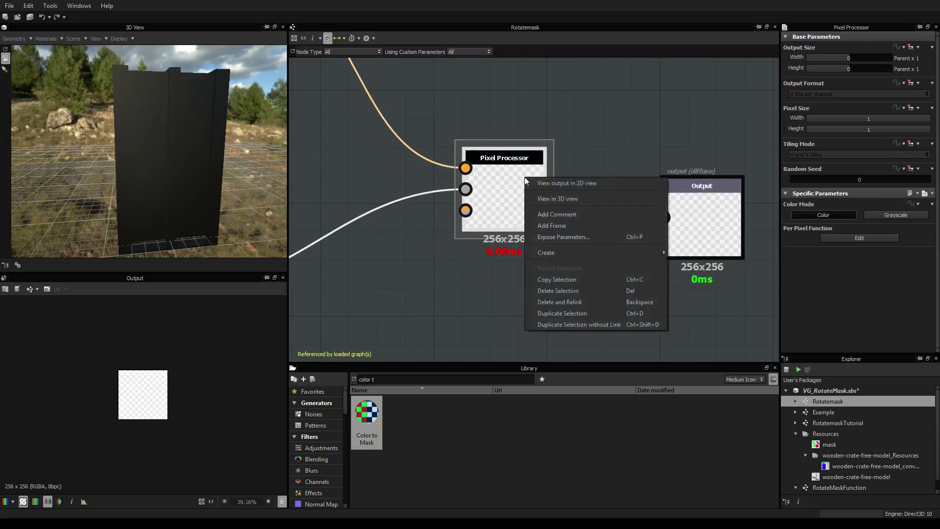
{"action": "left_click", "coordinate": [560, 99]}
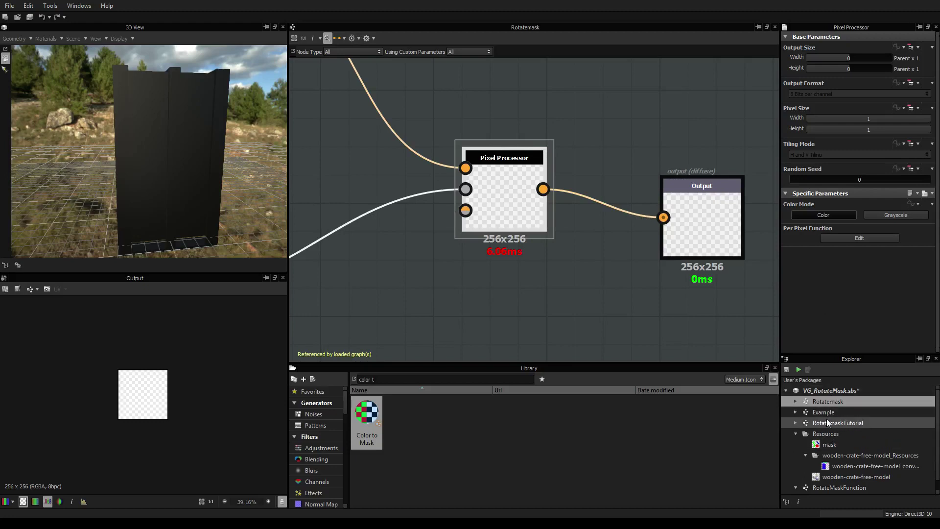
{"action": "left_click", "coordinate": [835, 486]}
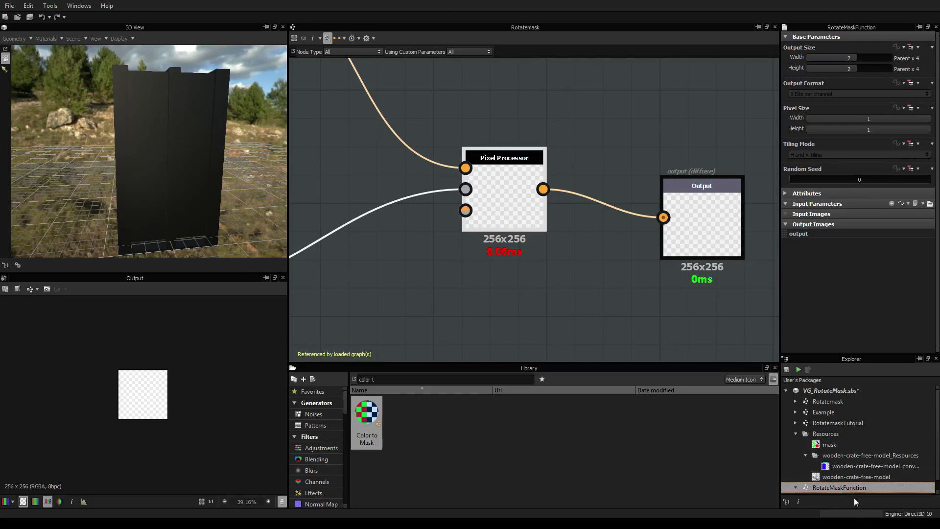
{"action": "double_click", "coordinate": [849, 485]}
{"action": "middle_click_drag", "start_coordinate": [696, 316], "coordinate": [615, 225]}
{"action": "key", "text": "ctrl+v"}
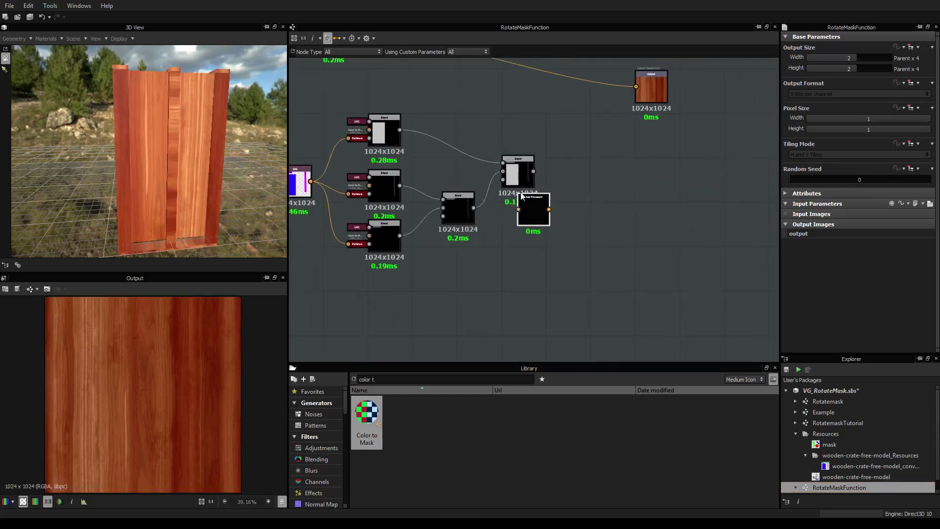
{"action": "left_click_drag", "start_coordinate": [525, 218], "coordinate": [587, 198]}
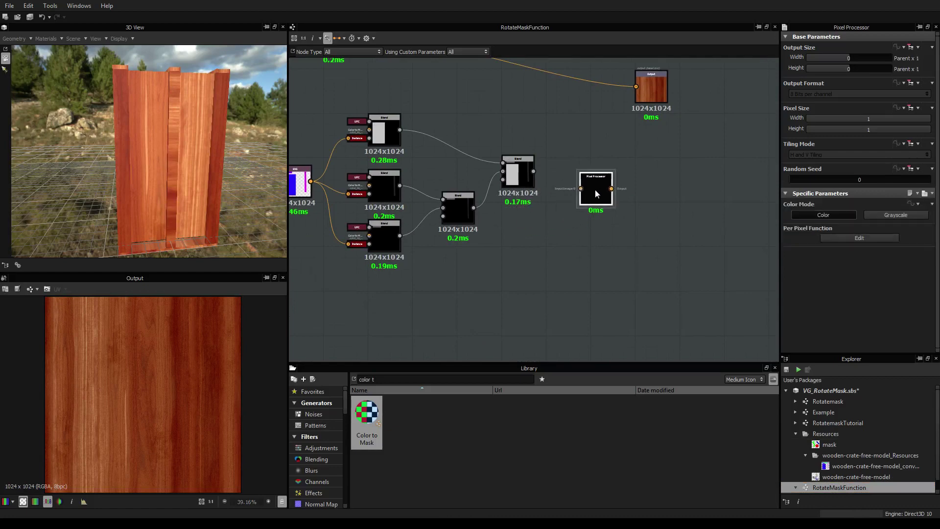
{"action": "scroll", "coordinate": [594, 189], "scroll_direction": "up", "scroll_amount": 5}
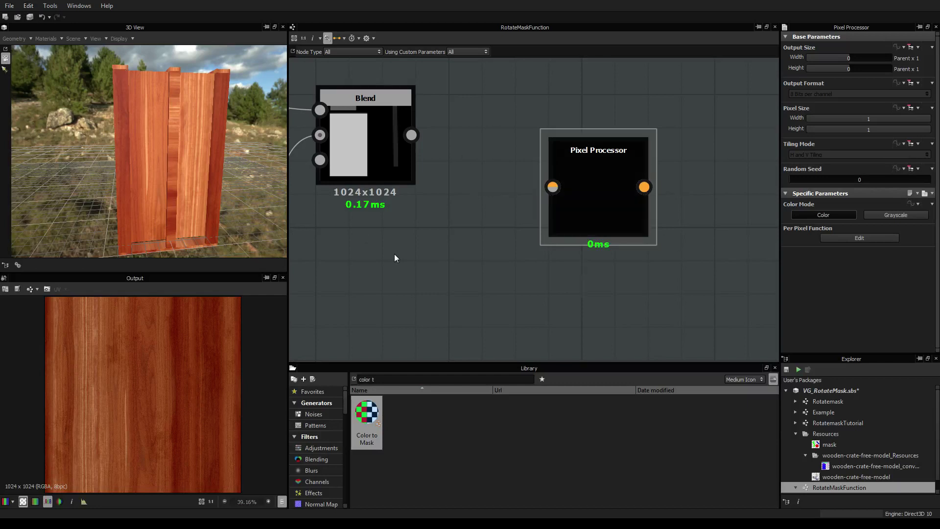
Save the package and open the recent package VG_TurnNormals.sbs to look at its Pixel Processor node
{"action": "key", "text": "ctrl+s"}
{"action": "left_click", "coordinate": [9, 6]}
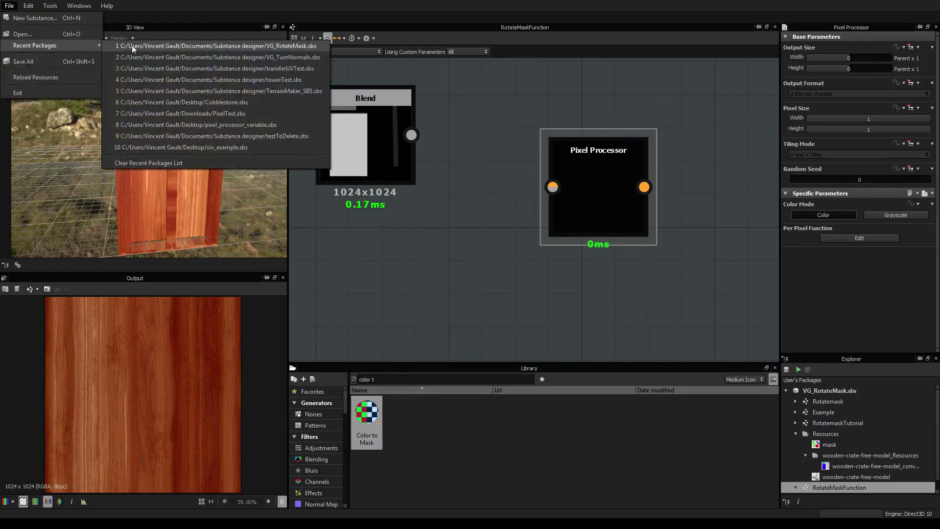
{"action": "left_click", "coordinate": [204, 57]}
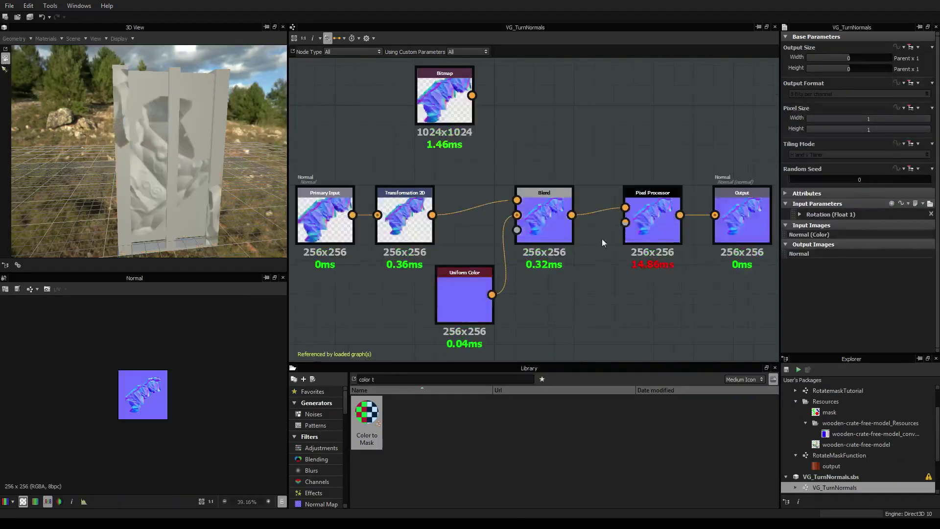
{"action": "left_click", "coordinate": [590, 234]}
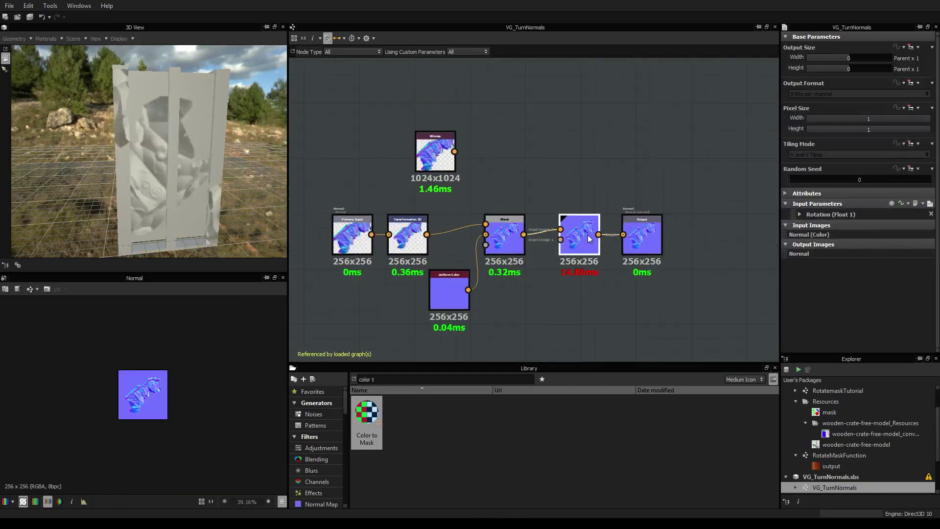
{"action": "scroll", "coordinate": [588, 234], "scroll_direction": "down", "scroll_amount": 3}
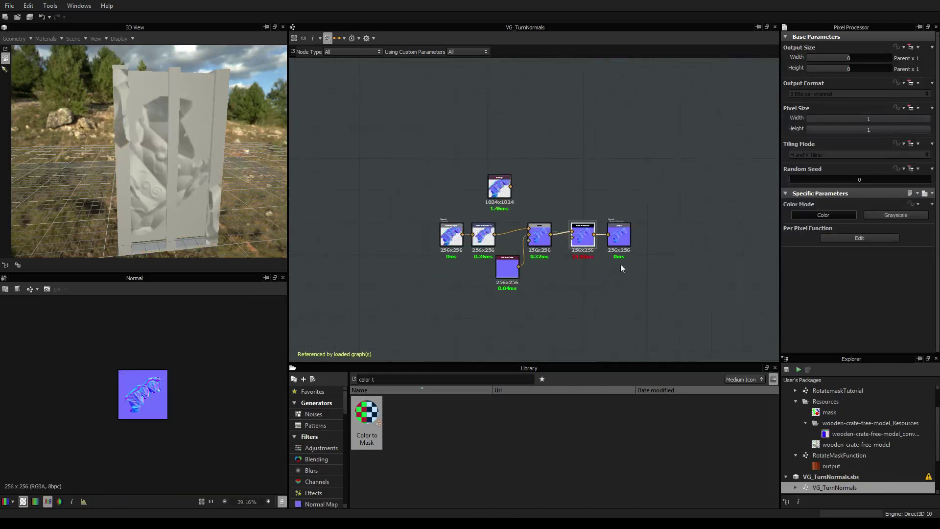
Look at the RotatemaskTutorial graph and return to the VG_TurnNormals graph to select its Pixel Processor node
{"action": "double_click", "coordinate": [831, 392]}
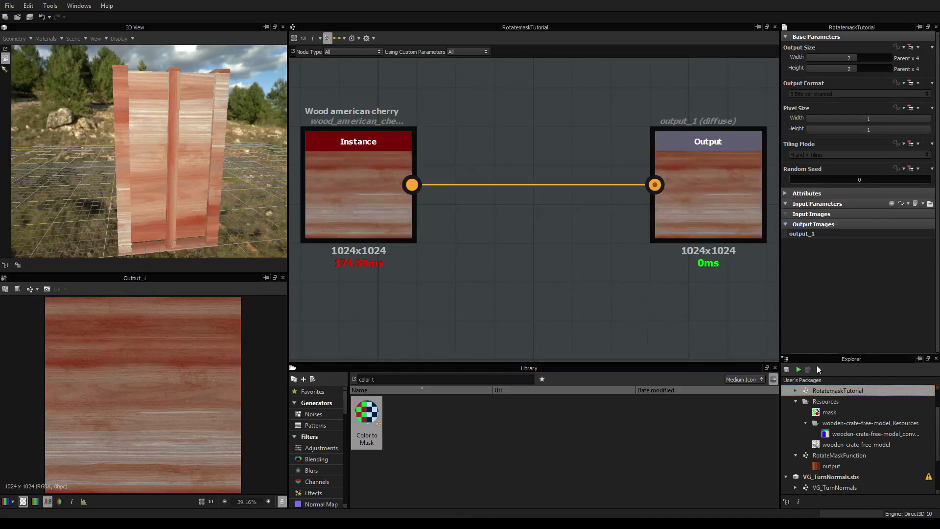
{"action": "left_click", "coordinate": [791, 390]}
{"action": "left_click", "coordinate": [827, 466]}
{"action": "scroll", "coordinate": [827, 463], "scroll_direction": "down", "scroll_amount": 2}
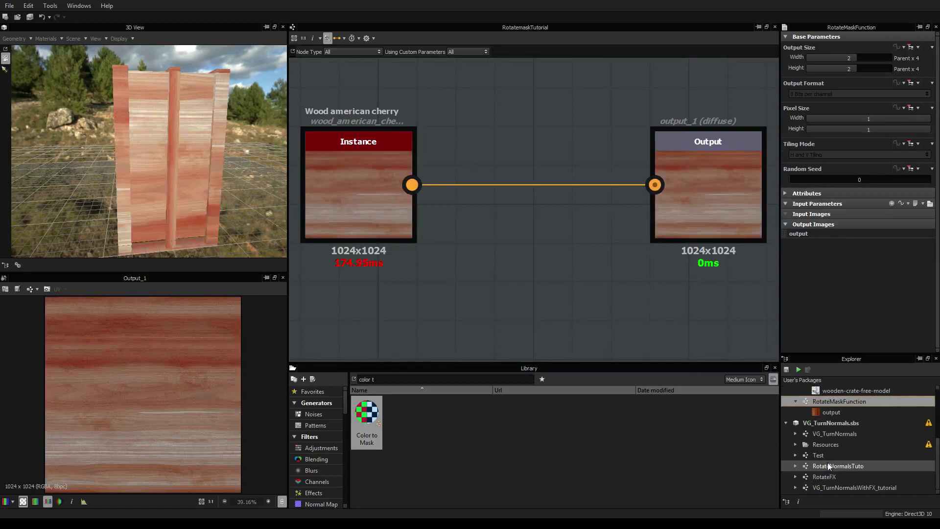
{"action": "double_click", "coordinate": [828, 433]}
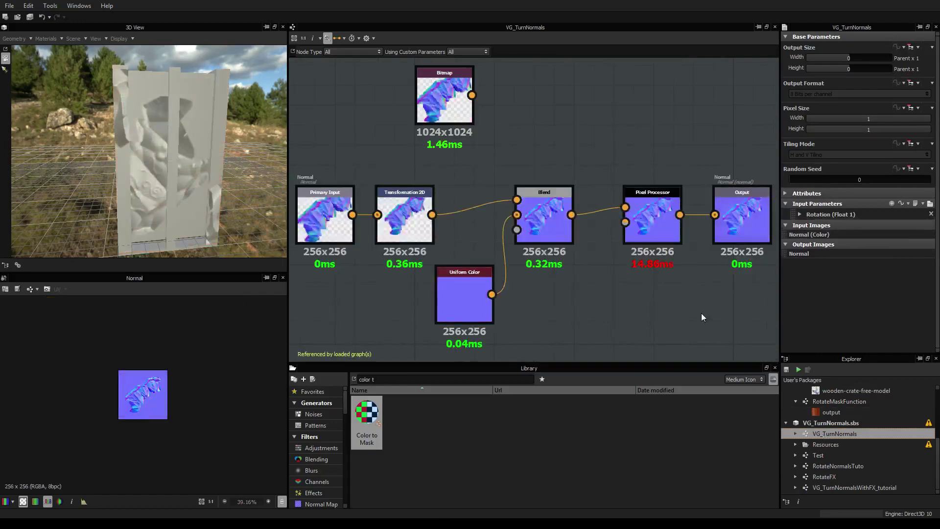
{"action": "left_click", "coordinate": [659, 216]}
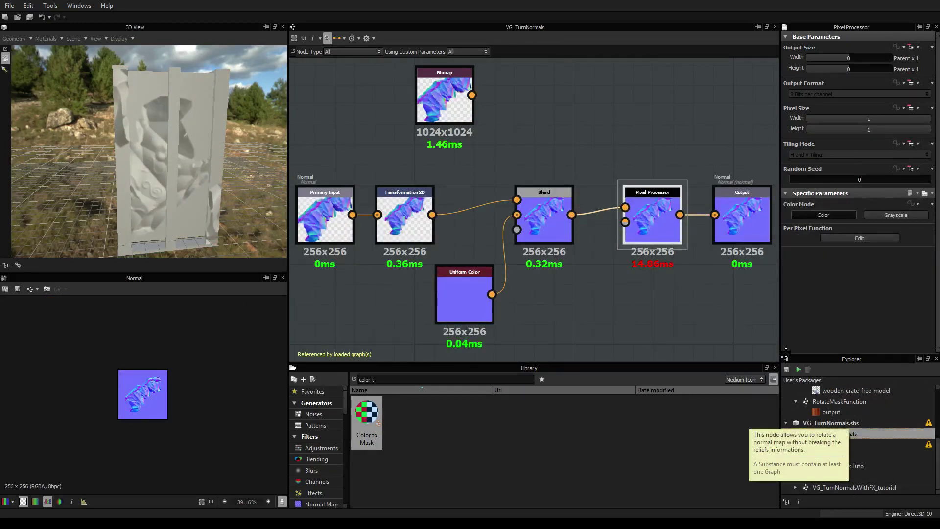
Open the per-pixel function of the VG_TurnNormals Pixel Processor to view its whole node network
{"action": "middle_click_drag", "start_coordinate": [731, 271], "coordinate": [670, 276]}
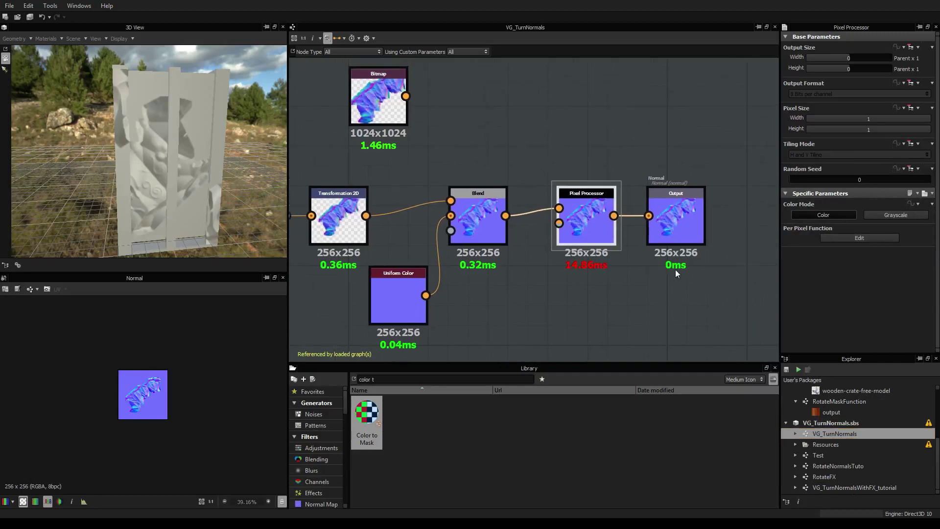
{"action": "left_click_drag", "start_coordinate": [592, 213], "coordinate": [591, 214]}
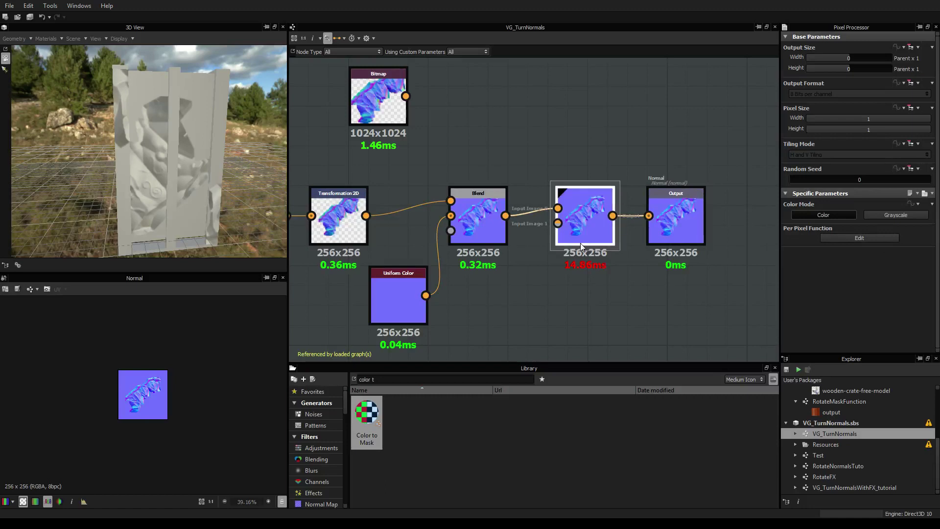
{"action": "left_click", "coordinate": [863, 239]}
{"action": "scroll", "coordinate": [389, 216], "scroll_direction": "down", "scroll_amount": 2}
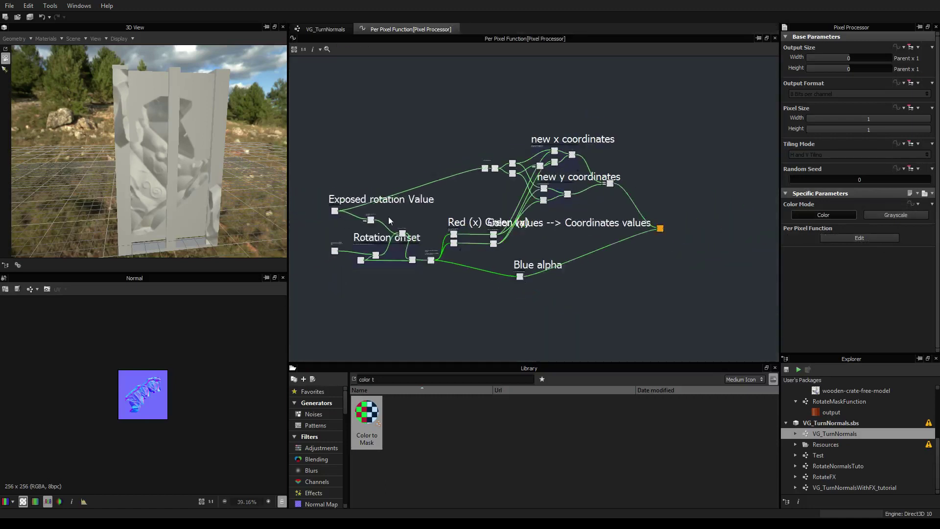
{"action": "scroll", "coordinate": [389, 217], "scroll_direction": "up", "scroll_amount": 1}
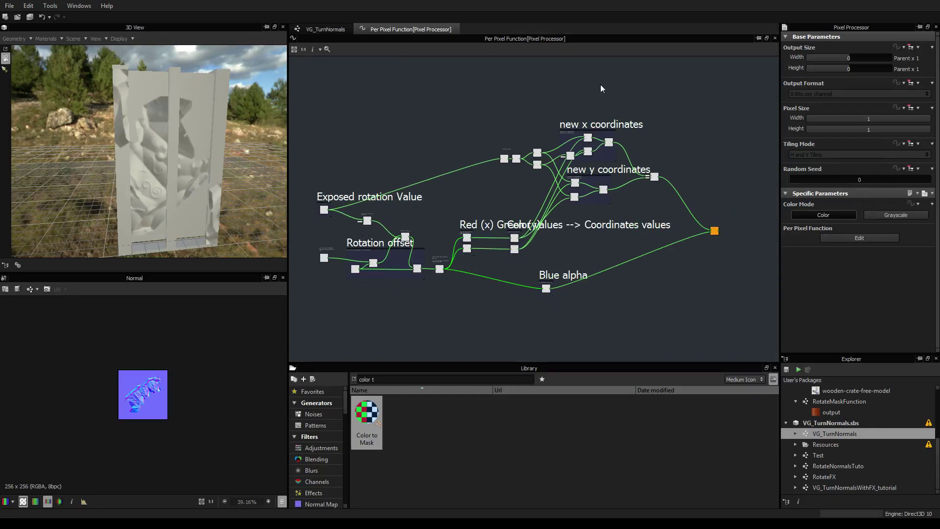
Examine the x/y coordinate nodes and the Rotation offset nodes in the normal-rotation function by selecting each group
{"action": "left_click_drag", "start_coordinate": [681, 87], "coordinate": [435, 250]}
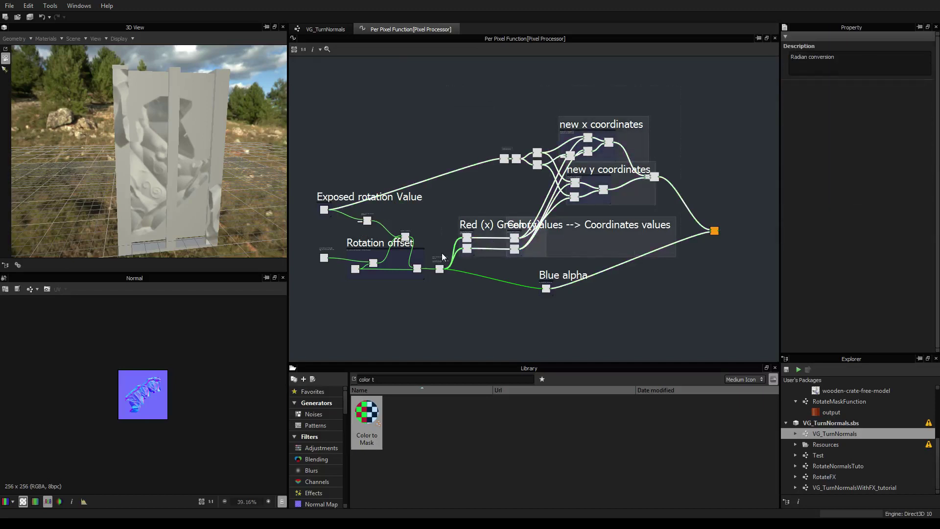
{"action": "left_click", "coordinate": [456, 253]}
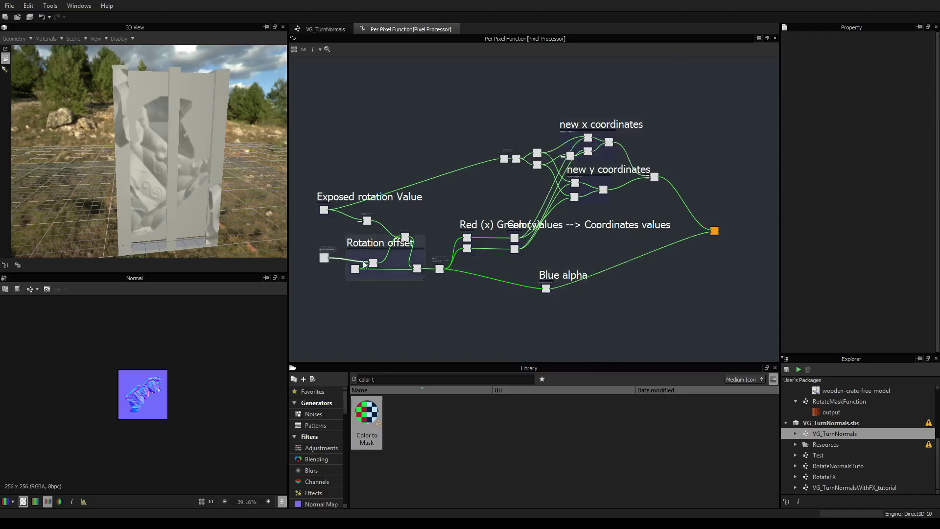
{"action": "left_click", "coordinate": [424, 279]}
{"action": "left_click_drag", "start_coordinate": [426, 281], "coordinate": [437, 287]}
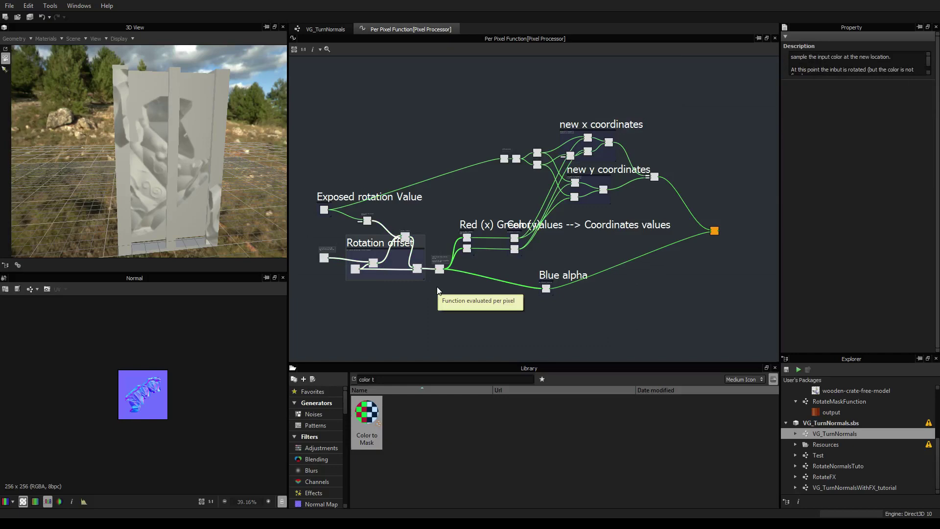
{"action": "scroll", "coordinate": [525, 261], "scroll_direction": "up", "scroll_amount": 3}
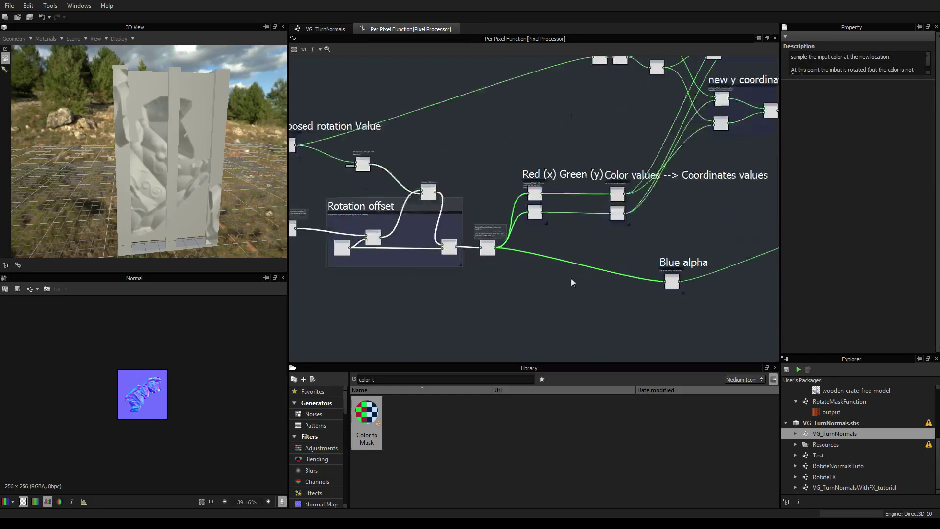
{"action": "scroll", "coordinate": [557, 279], "scroll_direction": "down", "scroll_amount": 2}
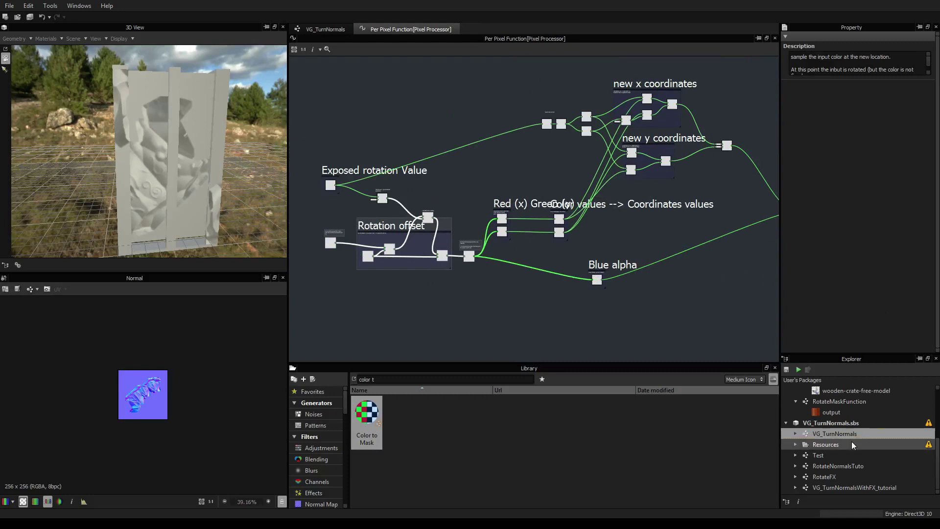
Collapse the VG_TurnNormals.sbs package and the Resources folder, and open the RotateMaskFunction graph
{"action": "left_click", "coordinate": [786, 422]}
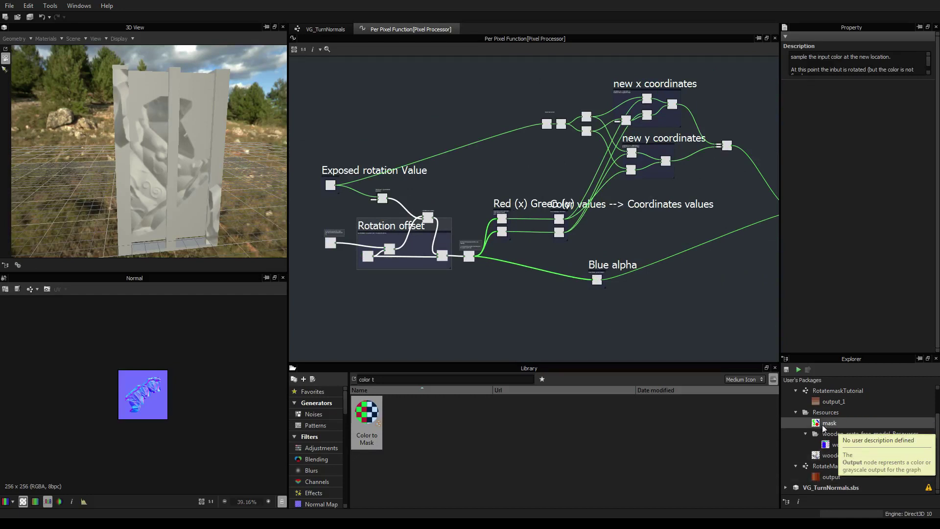
{"action": "scroll", "coordinate": [832, 463], "scroll_direction": "up", "scroll_amount": 1}
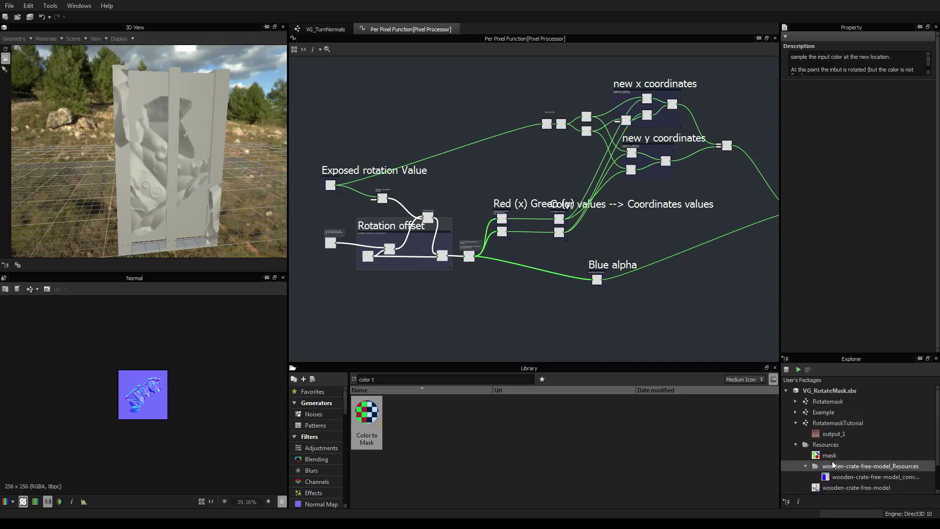
{"action": "left_click", "coordinate": [796, 444]}
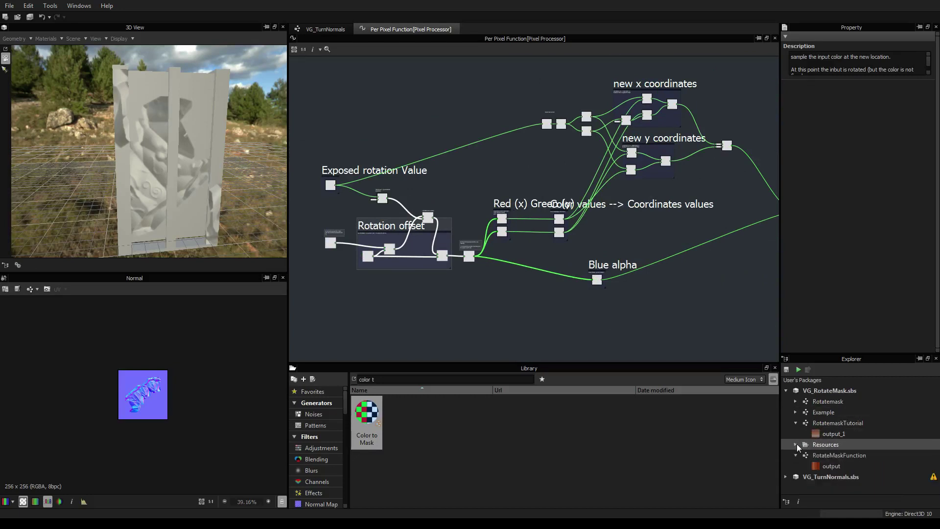
{"action": "double_click", "coordinate": [823, 454]}
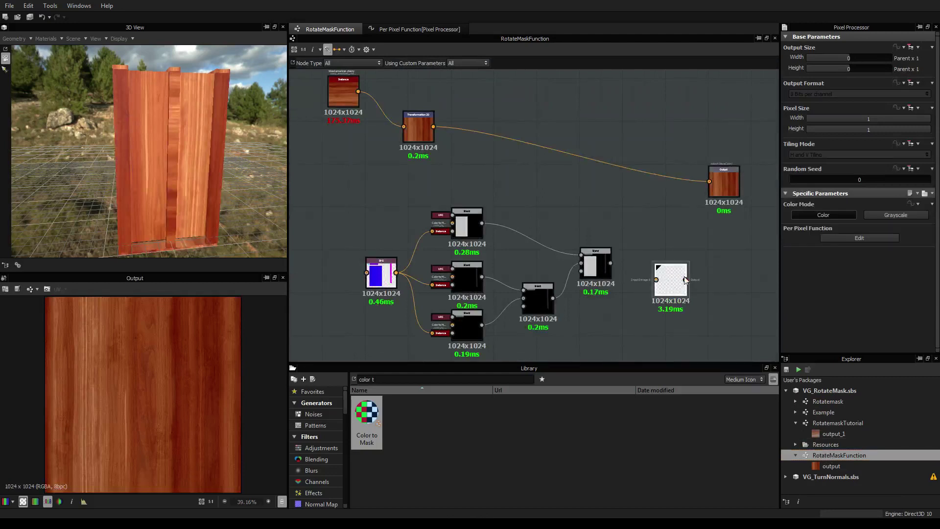
Open the per-pixel function of the RotateMaskFunction Pixel Processor and inspect the variable used by its Get Float2 node
{"action": "left_click", "coordinate": [858, 238]}
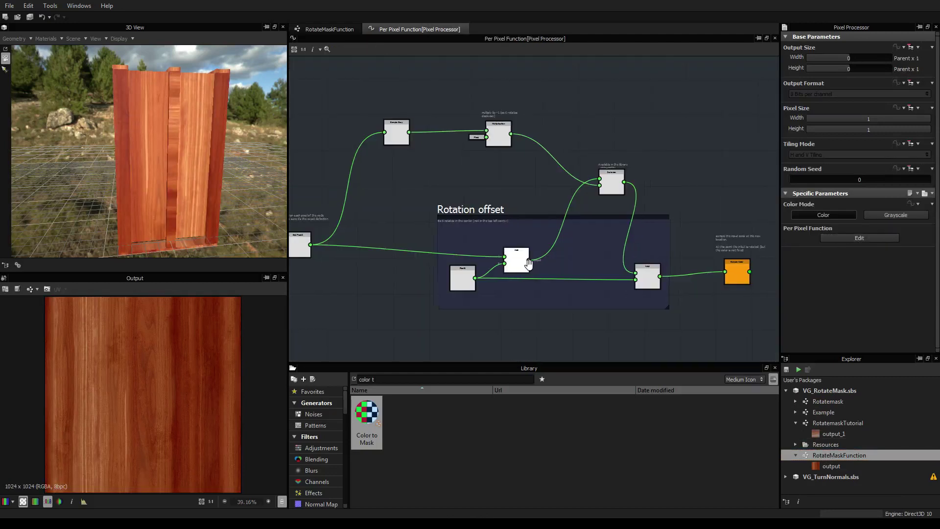
{"action": "scroll", "coordinate": [519, 255], "scroll_direction": "down", "scroll_amount": 9}
{"action": "middle_click_drag", "start_coordinate": [528, 264], "coordinate": [639, 287]}
{"action": "scroll", "coordinate": [557, 270], "scroll_direction": "up", "scroll_amount": 8}
{"action": "middle_click_drag", "start_coordinate": [409, 266], "coordinate": [503, 292]}
{"action": "scroll", "coordinate": [504, 292], "scroll_direction": "up", "scroll_amount": 2}
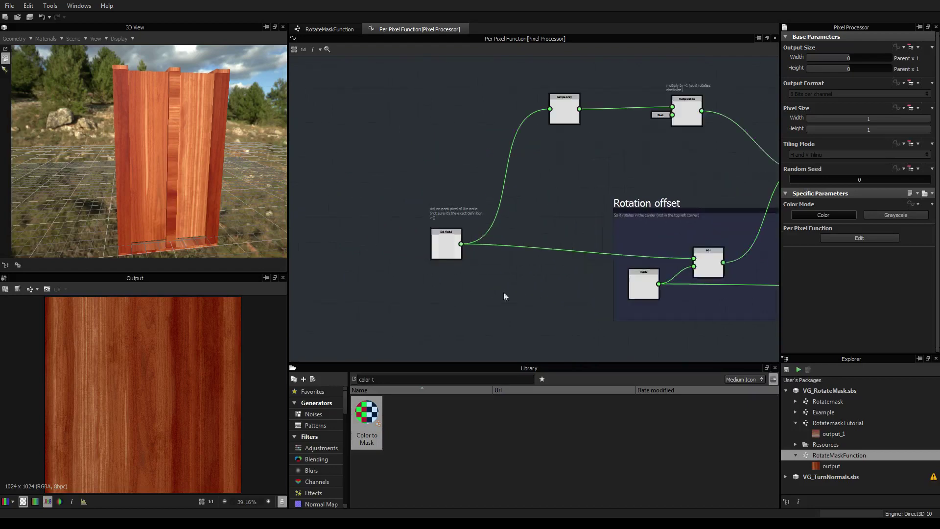
{"action": "scroll", "coordinate": [436, 244], "scroll_direction": "up", "scroll_amount": 3}
{"action": "left_click", "coordinate": [451, 245]}
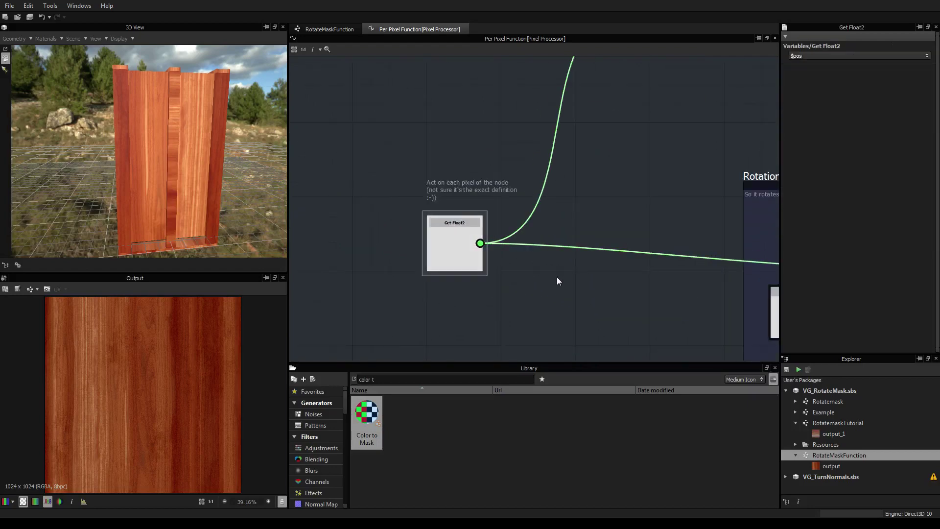
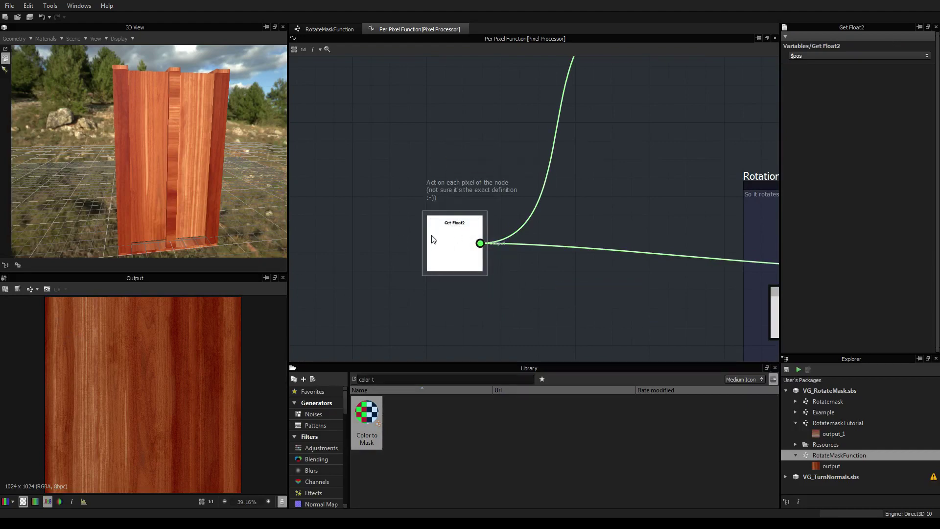
Inspect the input image and filtering settings of the Sample Gray node fed by Get Float2
{"action": "middle_click_drag", "start_coordinate": [649, 282], "coordinate": [589, 209]}
{"action": "scroll", "coordinate": [588, 208], "scroll_direction": "down", "scroll_amount": 2}
{"action": "middle_click_drag", "start_coordinate": [620, 117], "coordinate": [597, 287]}
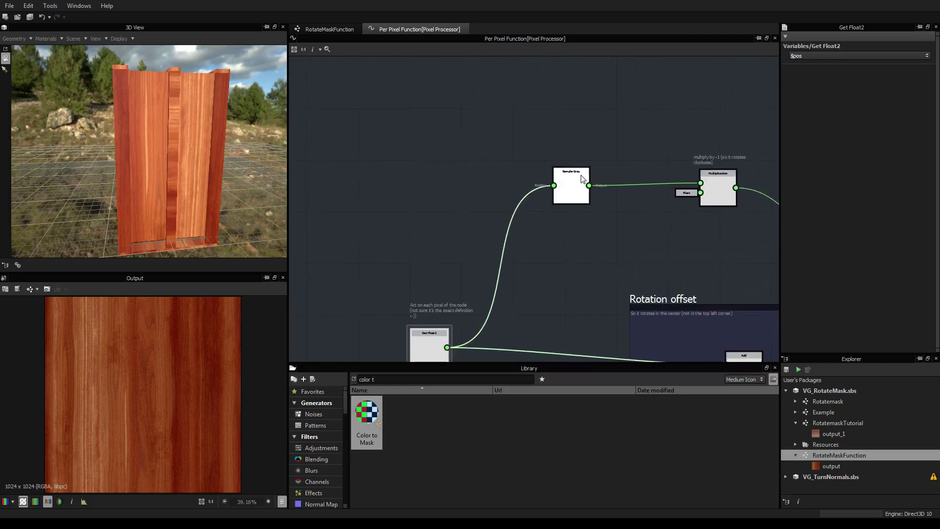
{"action": "scroll", "coordinate": [568, 189], "scroll_direction": "up", "scroll_amount": 5}
{"action": "left_click", "coordinate": [569, 188]}
{"action": "scroll", "coordinate": [568, 188], "scroll_direction": "up", "scroll_amount": 5}
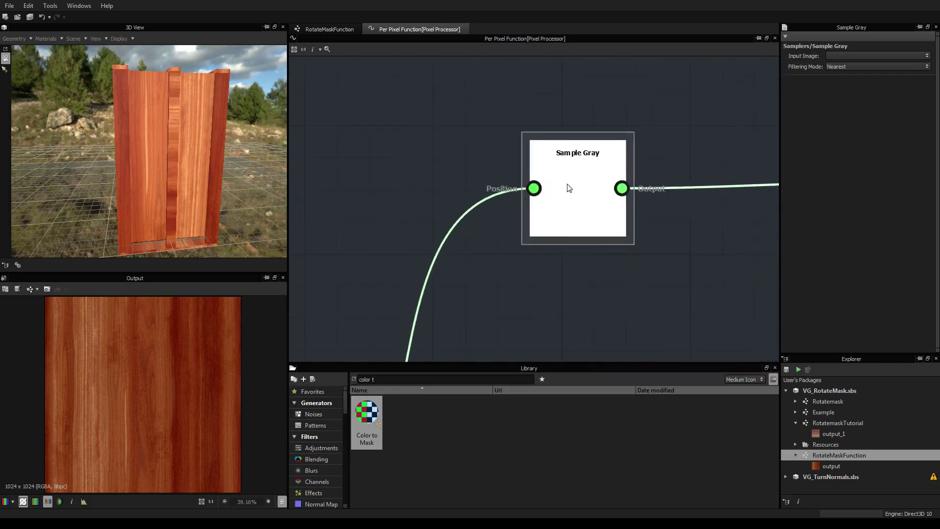
{"action": "scroll", "coordinate": [653, 268], "scroll_direction": "down", "scroll_amount": 10}
{"action": "middle_click_drag", "start_coordinate": [721, 286], "coordinate": [688, 227]}
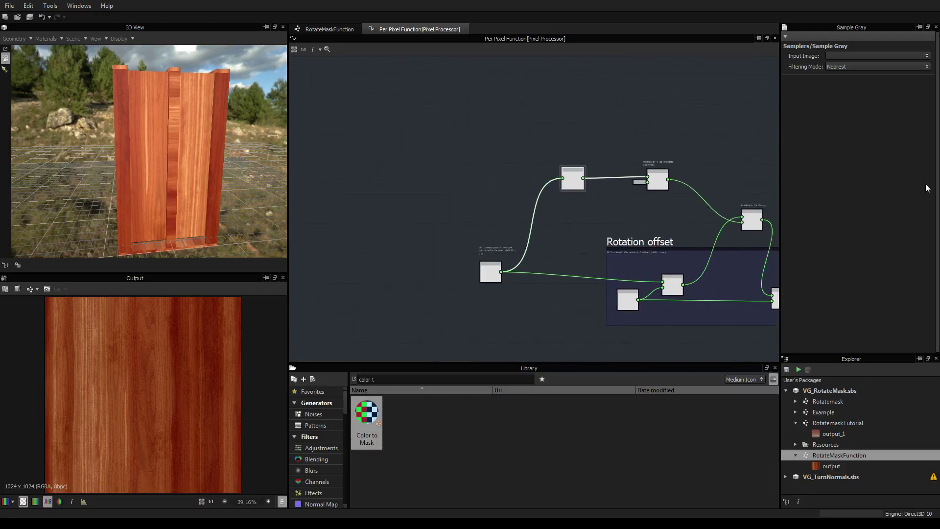
In RotateMaskFunction, connect the wood Transformation 2D to the Pixel Processor's first input and the final mask Blend to its second
{"action": "left_click", "coordinate": [310, 29]}
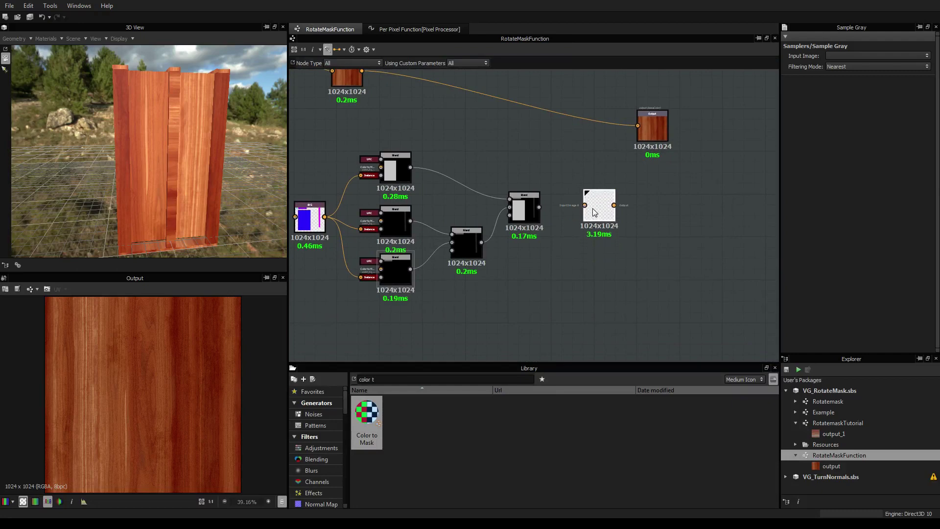
{"action": "scroll", "coordinate": [555, 214], "scroll_direction": "up", "scroll_amount": 3}
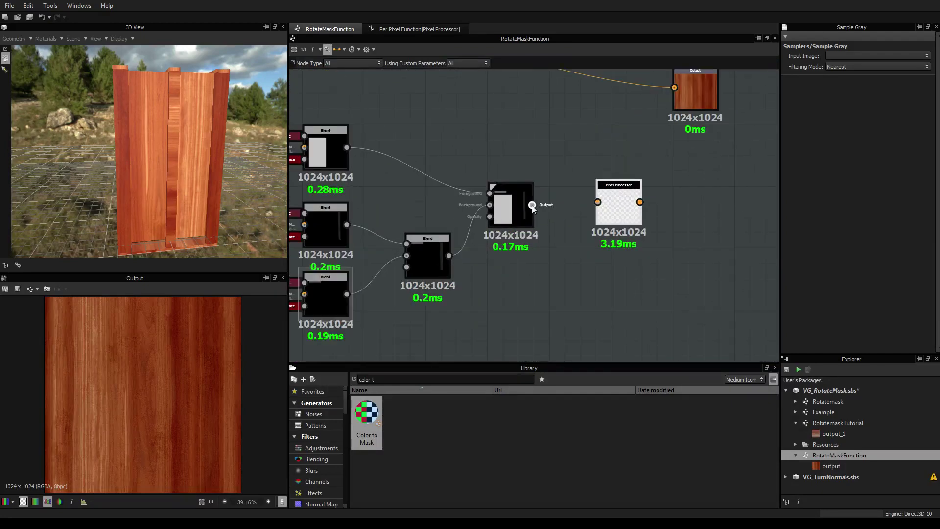
{"action": "scroll", "coordinate": [531, 228], "scroll_direction": "down", "scroll_amount": 4}
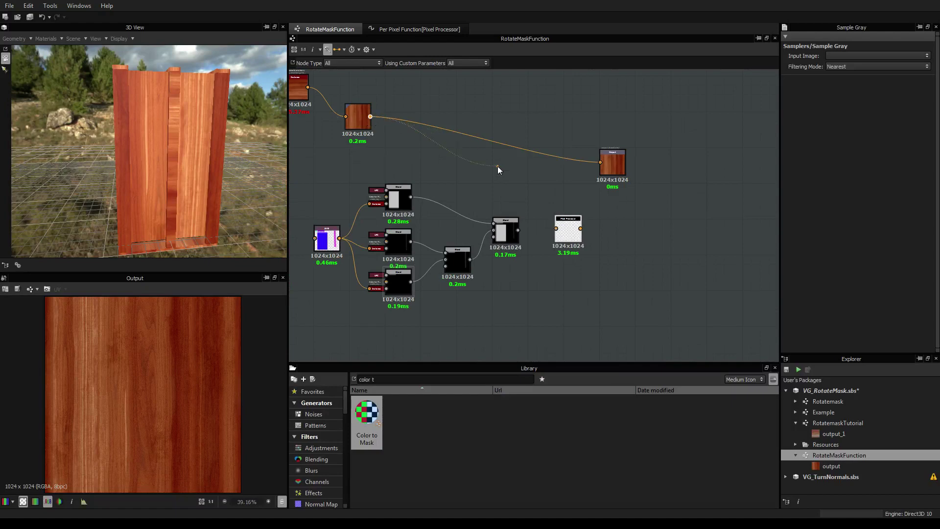
{"action": "left_click_drag", "start_coordinate": [497, 166], "coordinate": [554, 233]}
{"action": "scroll", "coordinate": [509, 237], "scroll_direction": "up", "scroll_amount": 5}
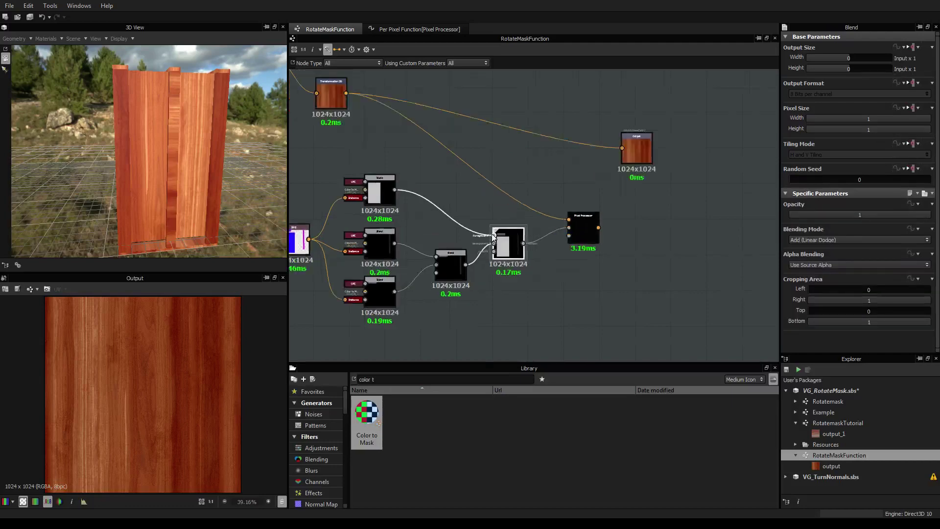
{"action": "scroll", "coordinate": [636, 250], "scroll_direction": "down", "scroll_amount": 4}
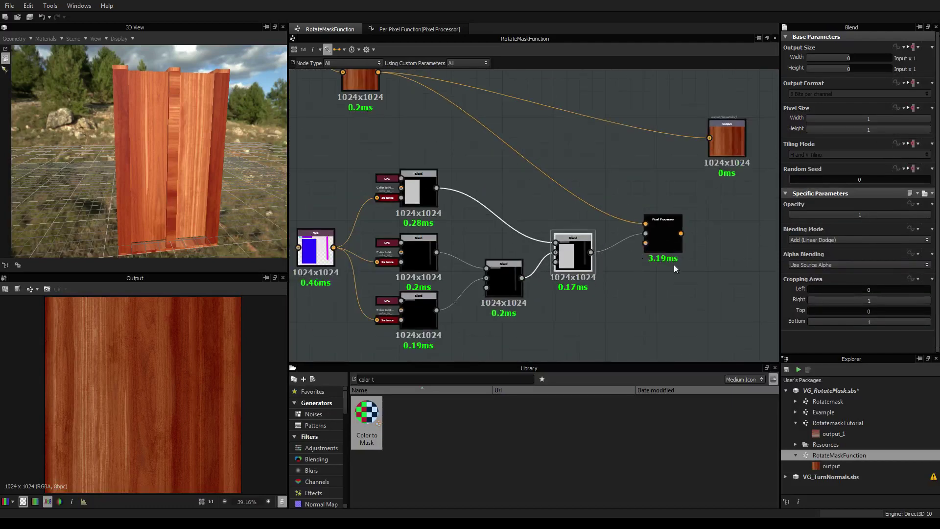
Reopen the per-pixel function of the newly connected Pixel Processor at its Get Float2 and Sample Gray nodes
{"action": "left_click", "coordinate": [669, 234]}
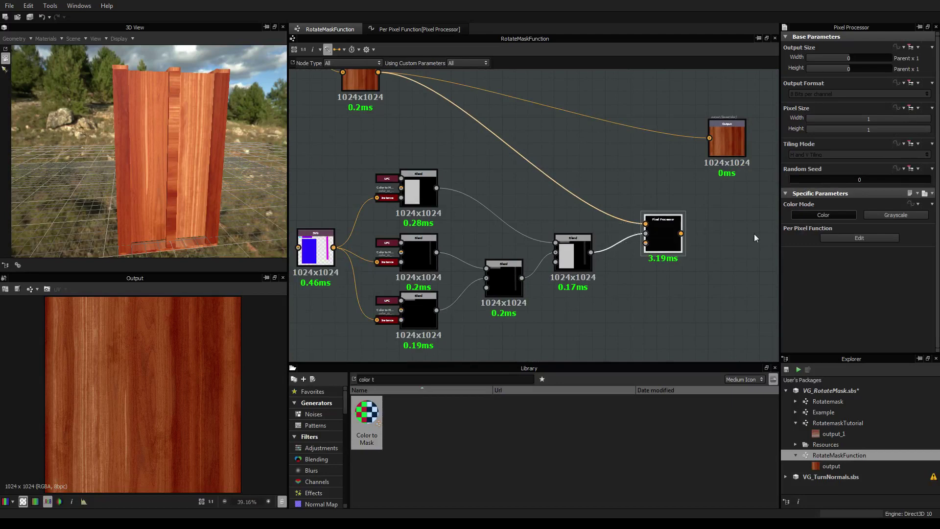
{"action": "middle_click_drag", "start_coordinate": [713, 172], "coordinate": [595, 140]}
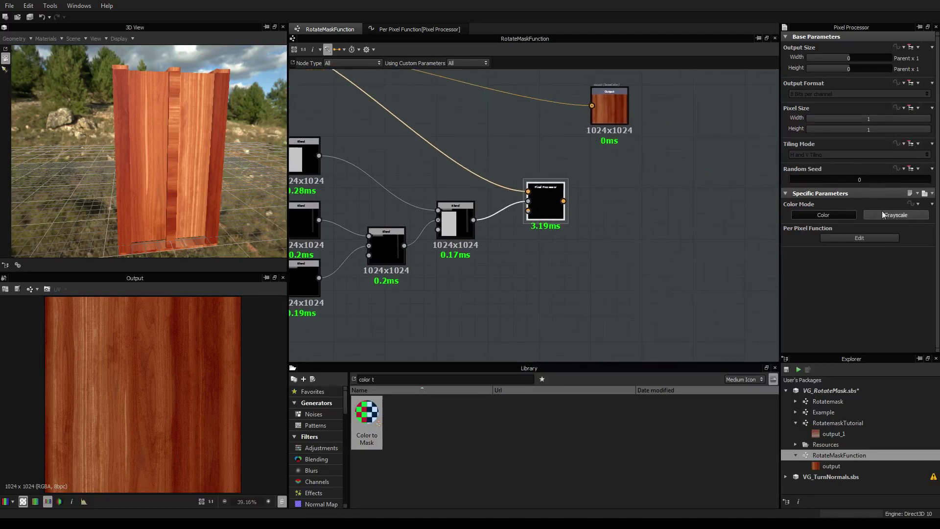
{"action": "left_click", "coordinate": [870, 237]}
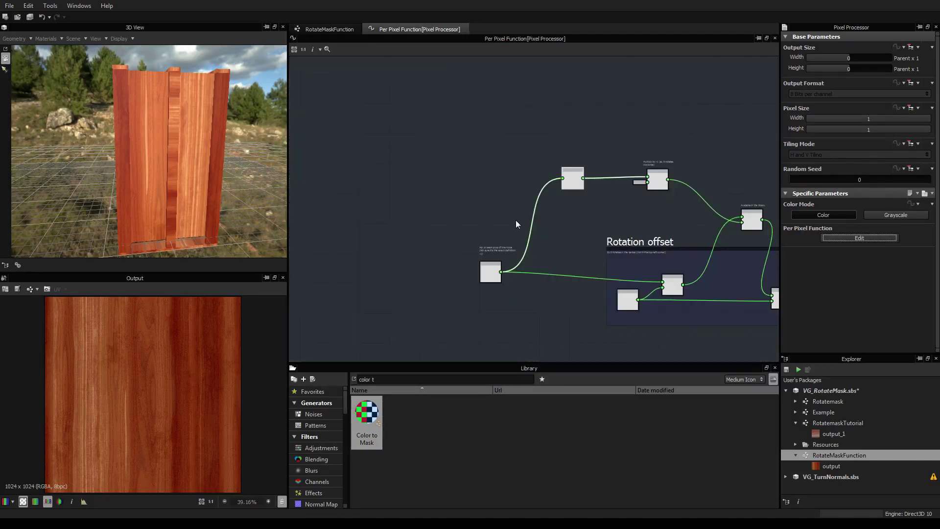
{"action": "scroll", "coordinate": [443, 192], "scroll_direction": "up", "scroll_amount": 4}
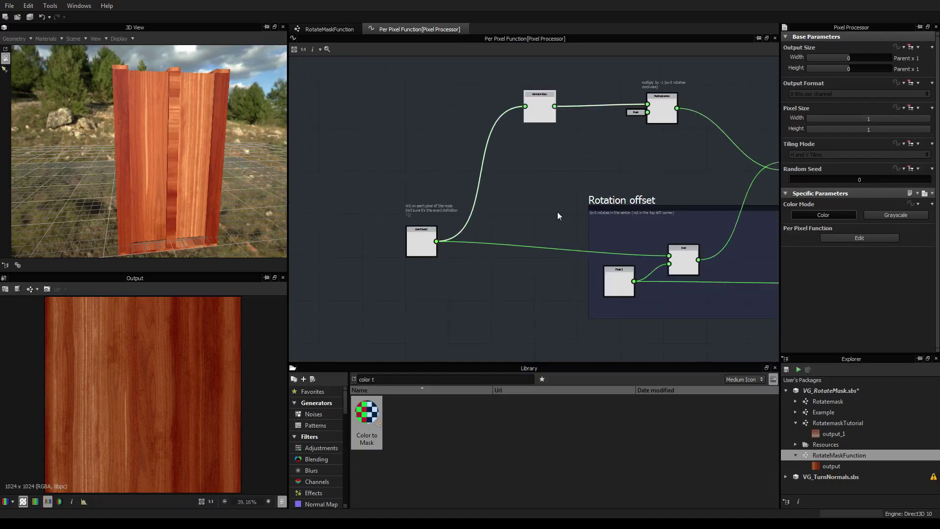
Examine the Get Float2 node's $pos variable and the node chain that it feeds in the per-pixel function
{"action": "left_click", "coordinate": [418, 245]}
{"action": "scroll", "coordinate": [415, 241], "scroll_direction": "up", "scroll_amount": 4}
{"action": "scroll", "coordinate": [416, 241], "scroll_direction": "down", "scroll_amount": 3}
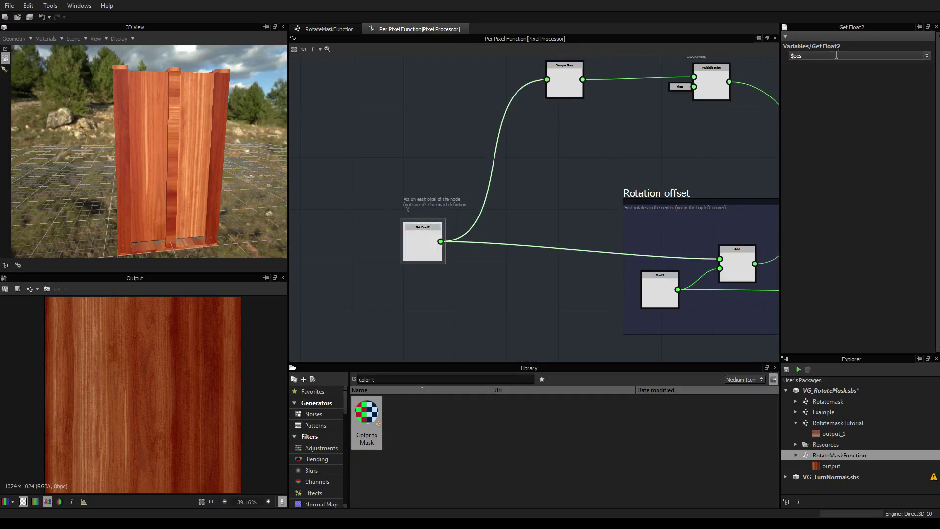
{"action": "double_click", "coordinate": [794, 56]}
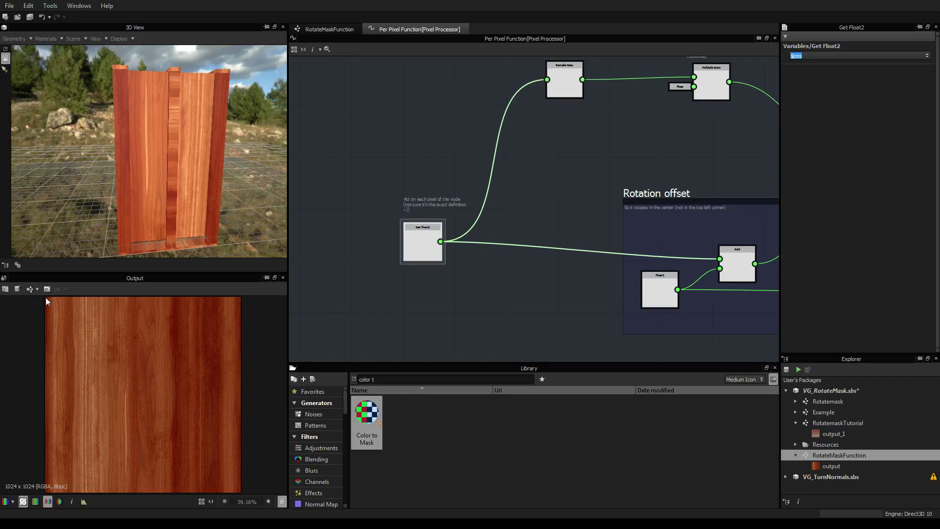
{"action": "mouse_move", "coordinate": [505, 225]}
{"action": "middle_mouse_down"}
{"action": "mouse_move", "coordinate": [460, 246]}
{"action": "mouse_move", "coordinate": [498, 231]}
{"action": "middle_mouse_up"}
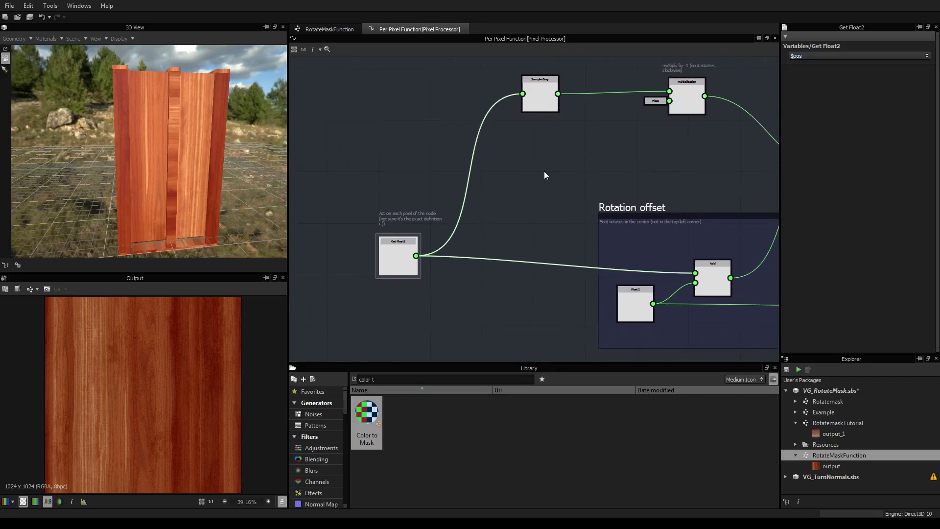
{"action": "scroll", "coordinate": [618, 181], "scroll_direction": "down", "scroll_amount": 3}
{"action": "middle_click_drag", "start_coordinate": [614, 188], "coordinate": [454, 225]}
{"action": "scroll", "coordinate": [454, 225], "scroll_direction": "up", "scroll_amount": 1}
{"action": "scroll", "coordinate": [455, 226], "scroll_direction": "up", "scroll_amount": 1}
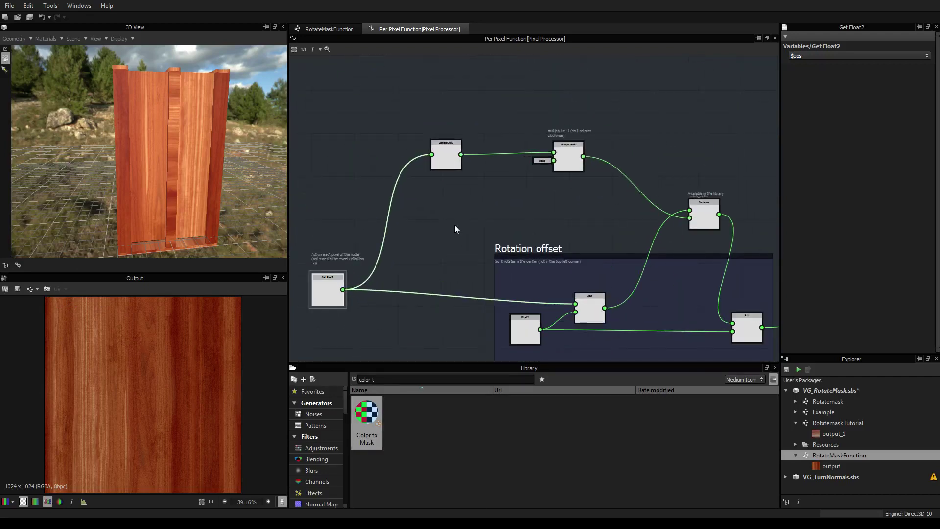
Set the Sample Gray node's input image to Input Image 1
{"action": "left_click", "coordinate": [446, 156]}
{"action": "scroll", "coordinate": [446, 156], "scroll_direction": "up", "scroll_amount": 5}
{"action": "scroll", "coordinate": [447, 156], "scroll_direction": "down", "scroll_amount": 5}
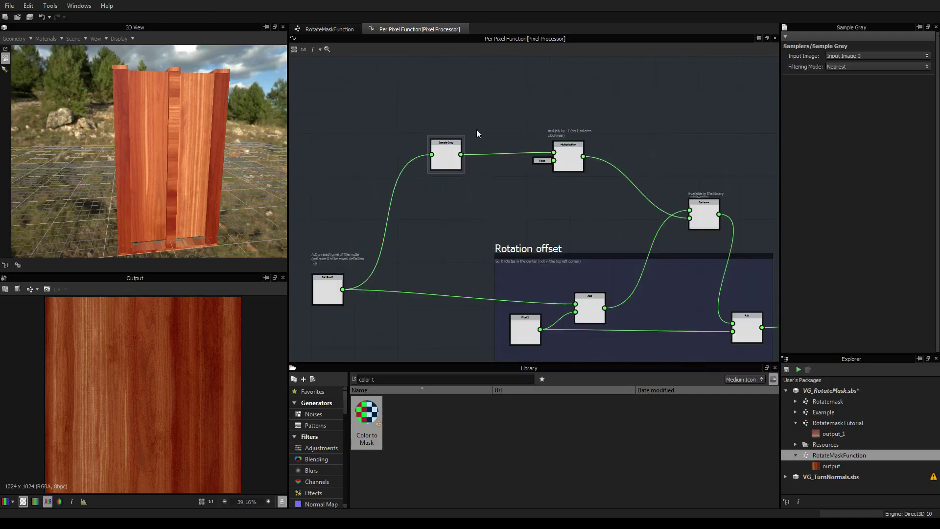
{"action": "scroll", "coordinate": [444, 152], "scroll_direction": "up", "scroll_amount": 4}
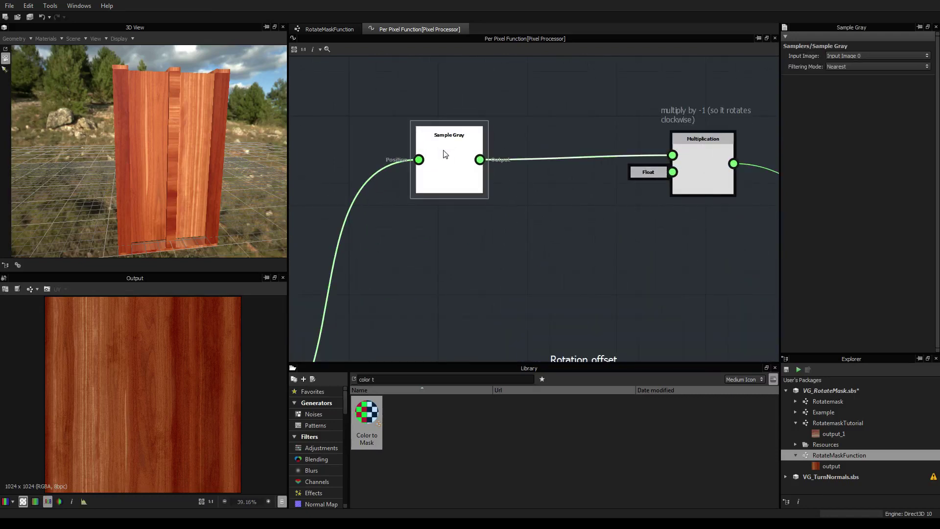
{"action": "left_click", "coordinate": [464, 116]}
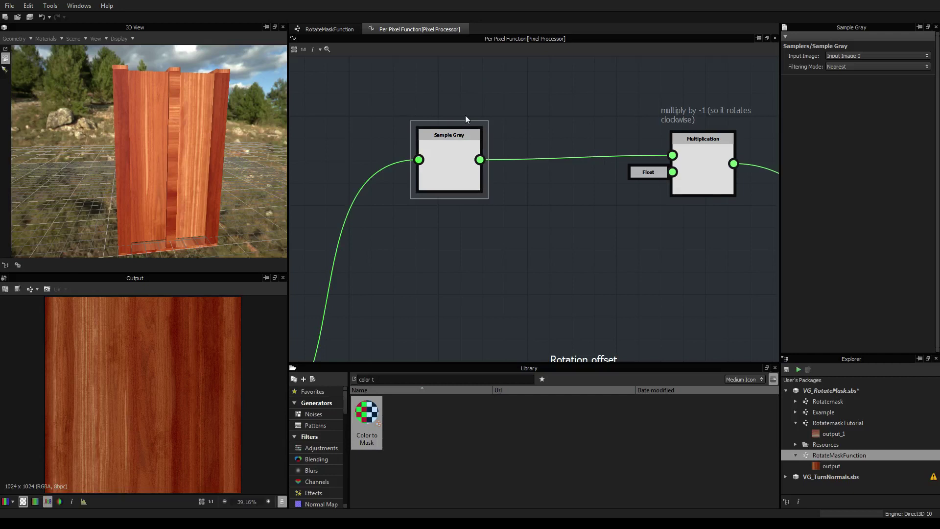
{"action": "left_click", "coordinate": [456, 156]}
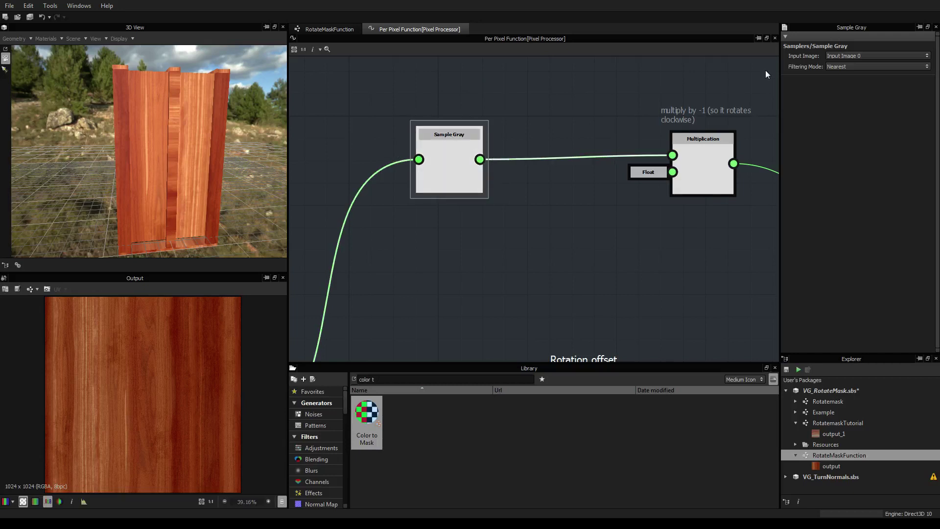
{"action": "left_click", "coordinate": [855, 57]}
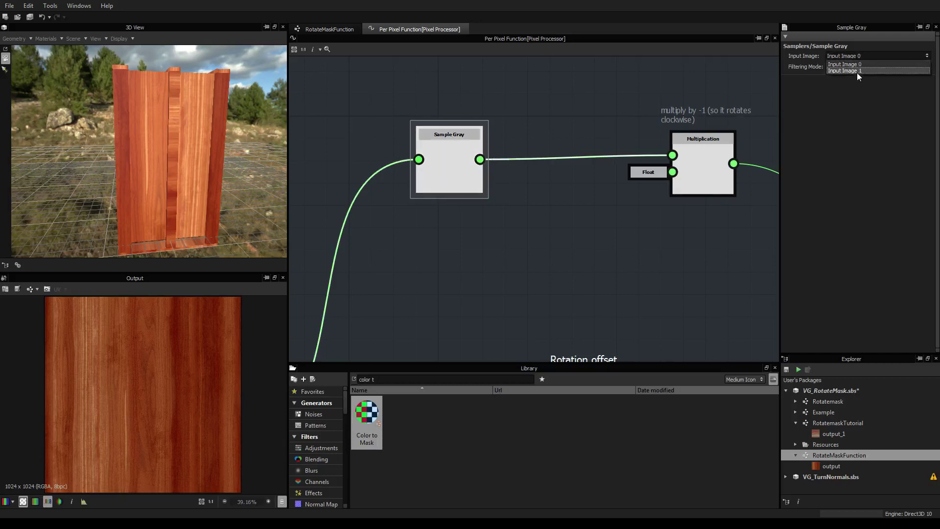
{"action": "left_click", "coordinate": [857, 71]}
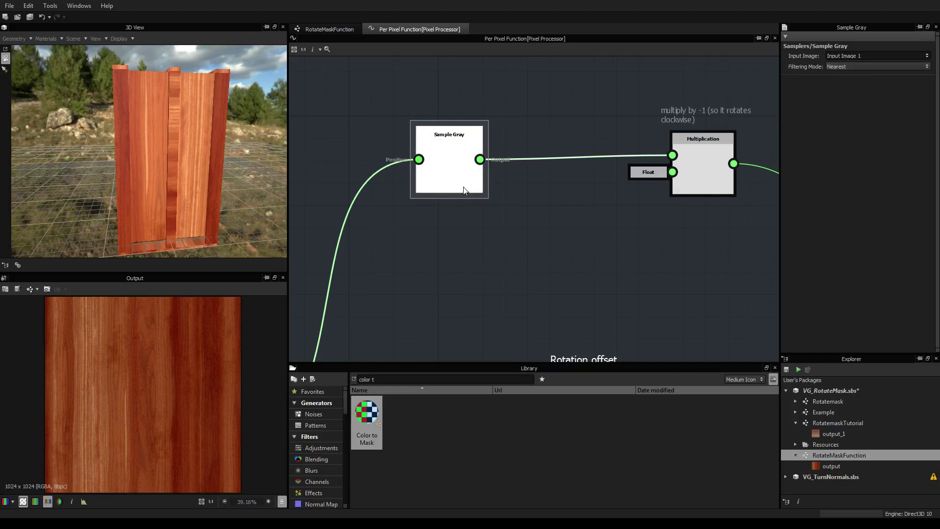
{"action": "scroll", "coordinate": [504, 204], "scroll_direction": "down", "scroll_amount": 3}
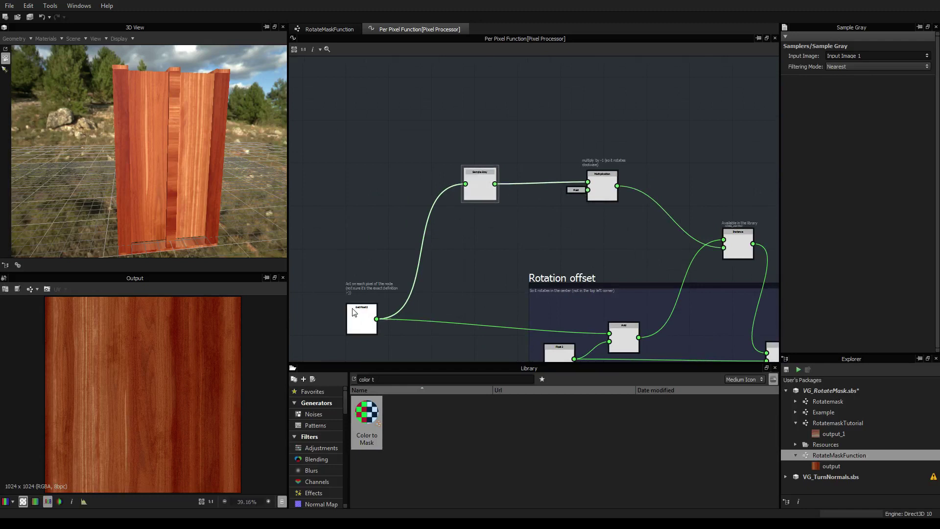
Preview the combined Blend mask in the RotateMaskFunction graph, and review the Sample Gray and Multiplication nodes in the per-pixel function
{"action": "left_click", "coordinate": [341, 30]}
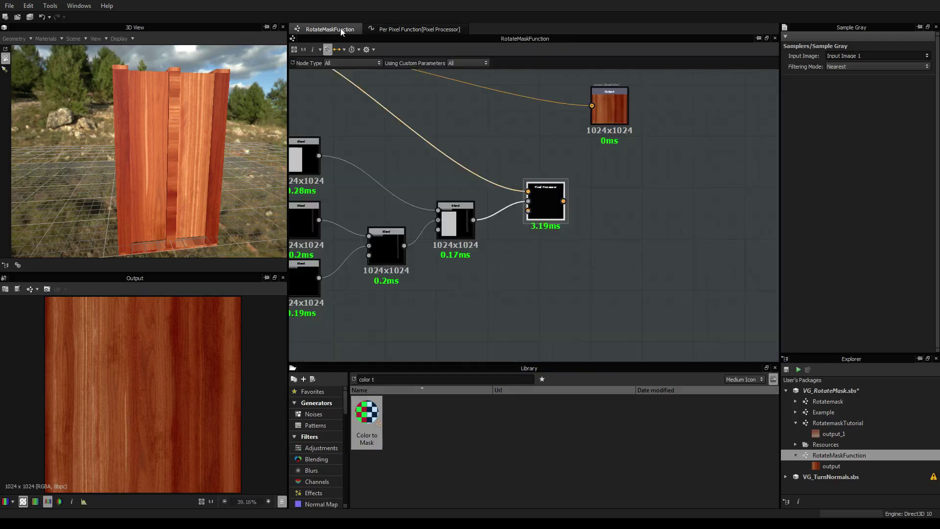
{"action": "left_click", "coordinate": [456, 224]}
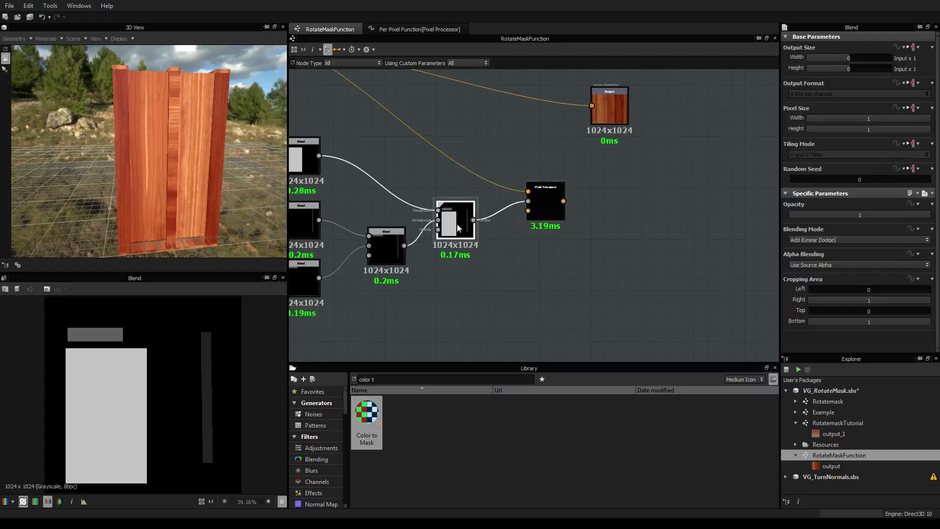
{"action": "left_click", "coordinate": [404, 30]}
{"action": "middle_click_drag", "start_coordinate": [589, 236], "coordinate": [518, 216]}
{"action": "scroll", "coordinate": [517, 217], "scroll_direction": "up", "scroll_amount": 2}
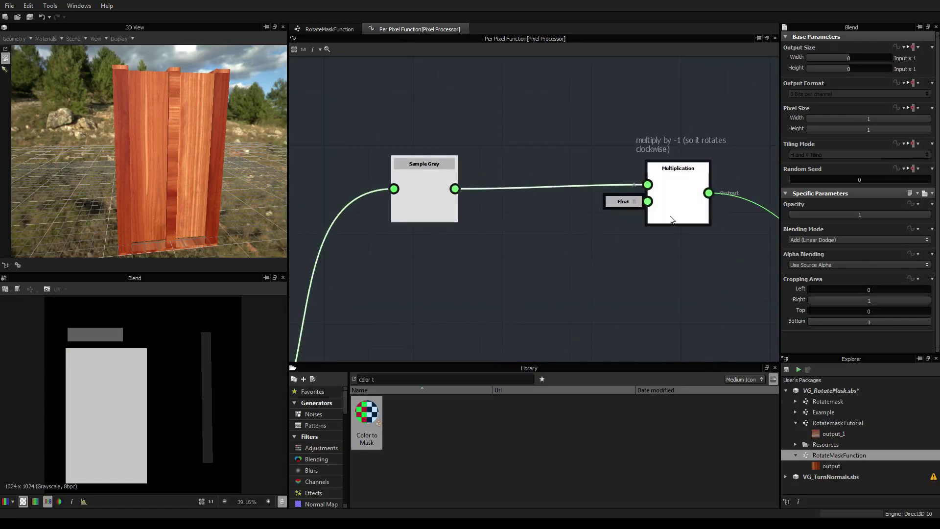
{"action": "middle_click_drag", "start_coordinate": [667, 234], "coordinate": [550, 156]}
{"action": "scroll", "coordinate": [608, 228], "scroll_direction": "down", "scroll_amount": 3}
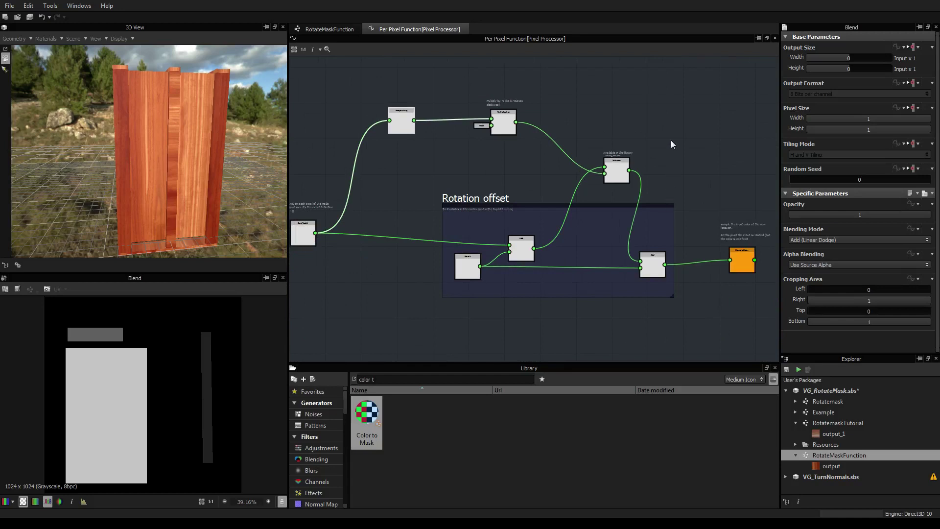
{"action": "scroll", "coordinate": [583, 197], "scroll_direction": "down", "scroll_amount": 2}
{"action": "middle_click_drag", "start_coordinate": [483, 233], "coordinate": [531, 236]}
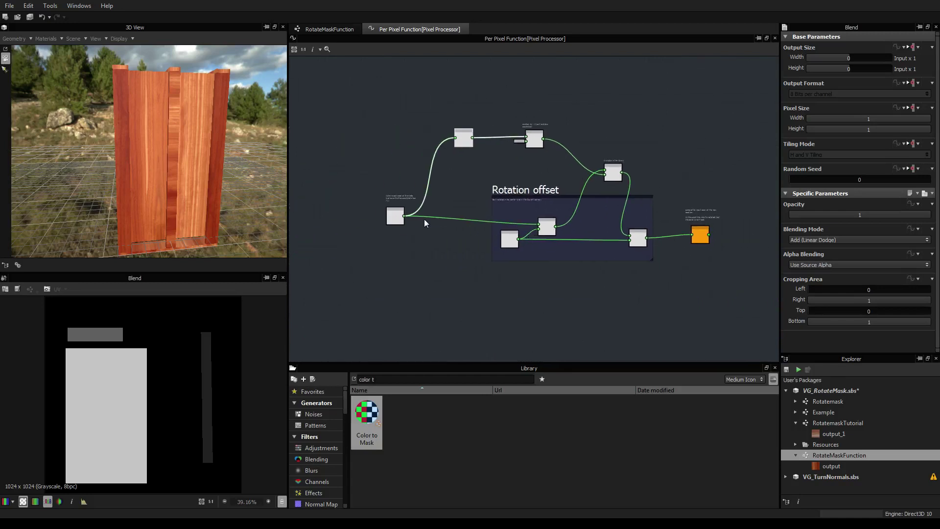
Examine the Rotation offset nodes and the input settings of the final Sample Color node in the per-pixel function
{"action": "scroll", "coordinate": [543, 240], "scroll_direction": "up", "scroll_amount": 2}
{"action": "middle_click_drag", "start_coordinate": [705, 238], "coordinate": [522, 235]}
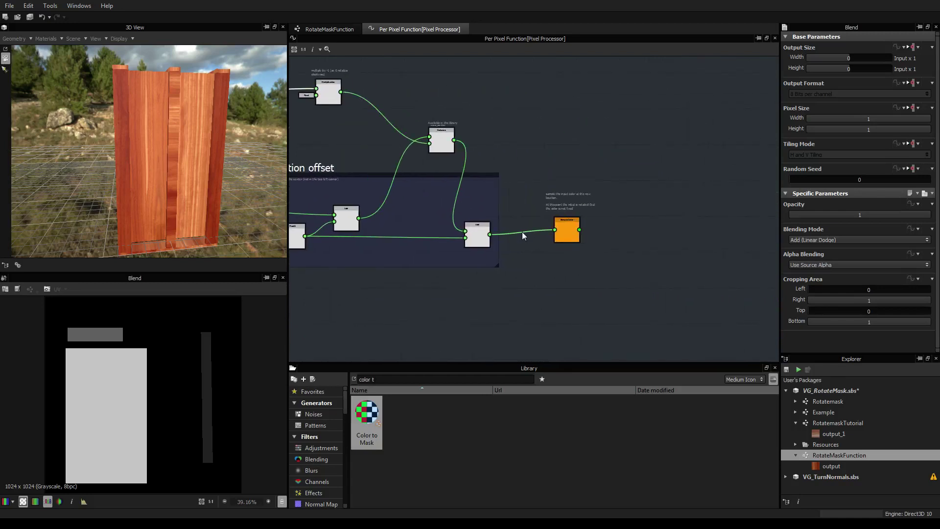
{"action": "scroll", "coordinate": [522, 235], "scroll_direction": "up", "scroll_amount": 3}
{"action": "scroll", "coordinate": [635, 227], "scroll_direction": "up", "scroll_amount": 1}
{"action": "left_click", "coordinate": [635, 227]}
{"action": "scroll", "coordinate": [635, 227], "scroll_direction": "down", "scroll_amount": 3}
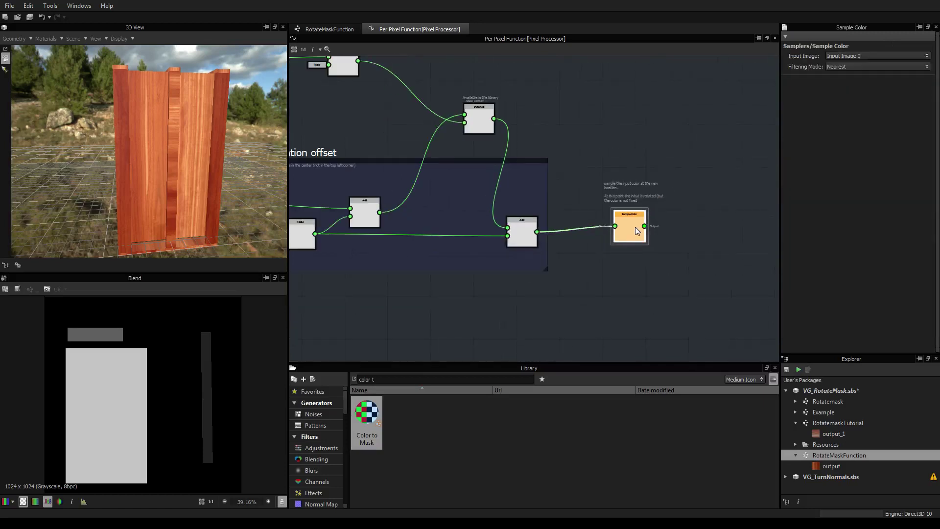
{"action": "middle_click_drag", "start_coordinate": [548, 207], "coordinate": [614, 239]}
{"action": "scroll", "coordinate": [613, 240], "scroll_direction": "down", "scroll_amount": 2}
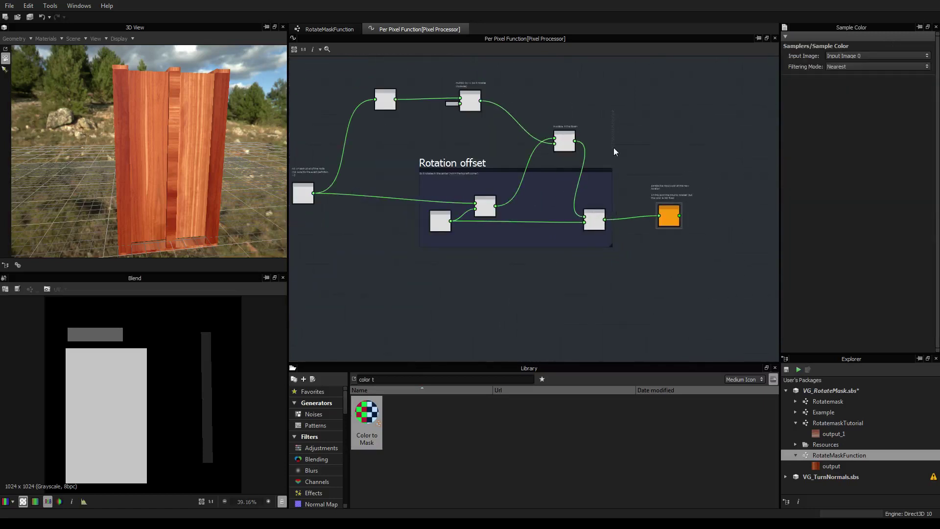
{"action": "left_click_drag", "start_coordinate": [615, 152], "coordinate": [514, 230]}
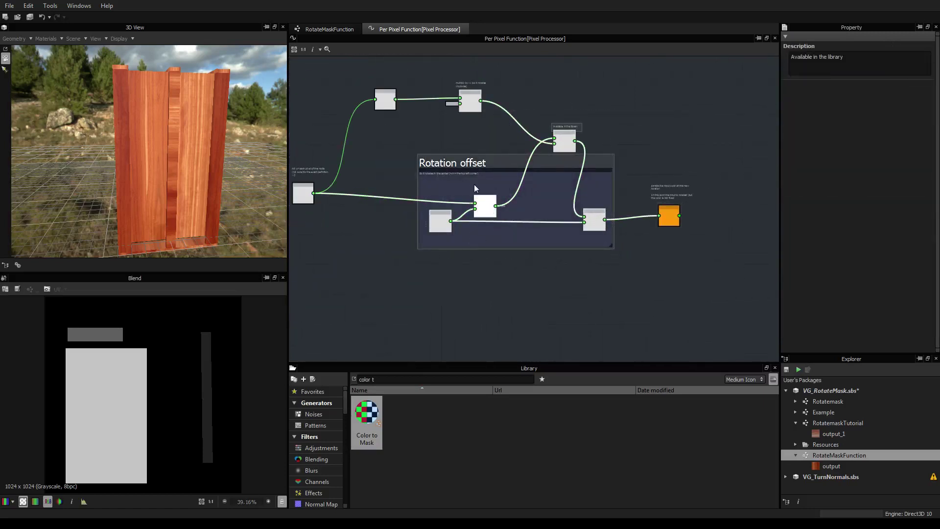
{"action": "left_click", "coordinate": [671, 214]}
{"action": "scroll", "coordinate": [671, 218], "scroll_direction": "up", "scroll_amount": 3}
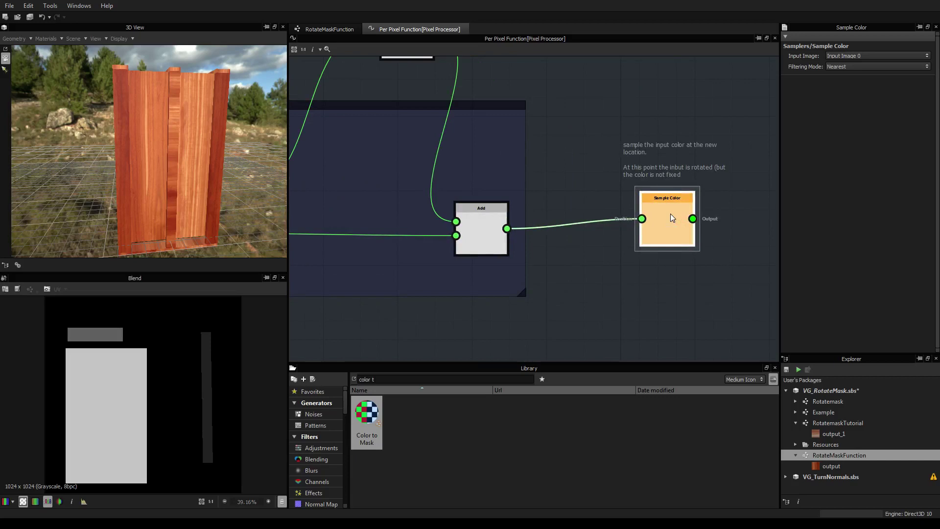
{"action": "scroll", "coordinate": [608, 200], "scroll_direction": "down", "scroll_amount": 3}
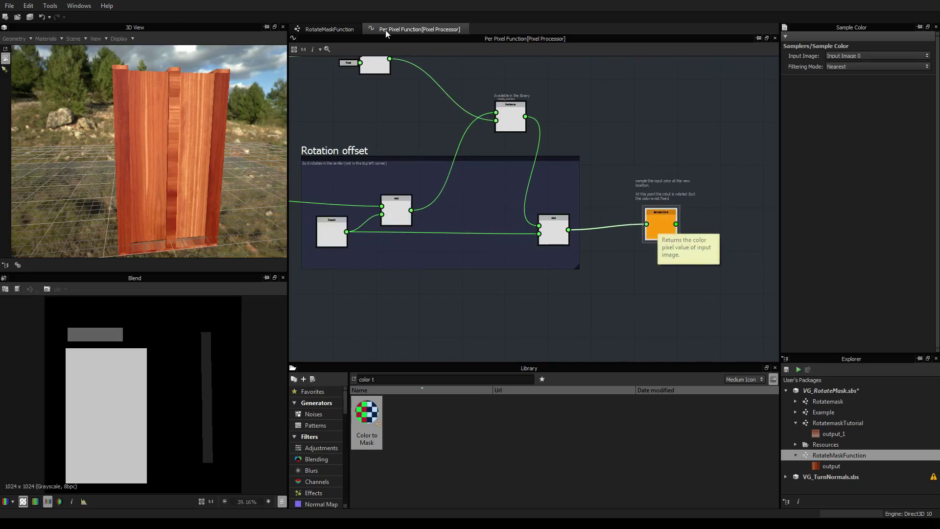
Connect the Pixel Processor's result to the Output node of RotateMaskFunction and inspect the wood on the 3D cabinet from several sides
{"action": "left_click", "coordinate": [336, 27]}
{"action": "left_click", "coordinate": [543, 204]}
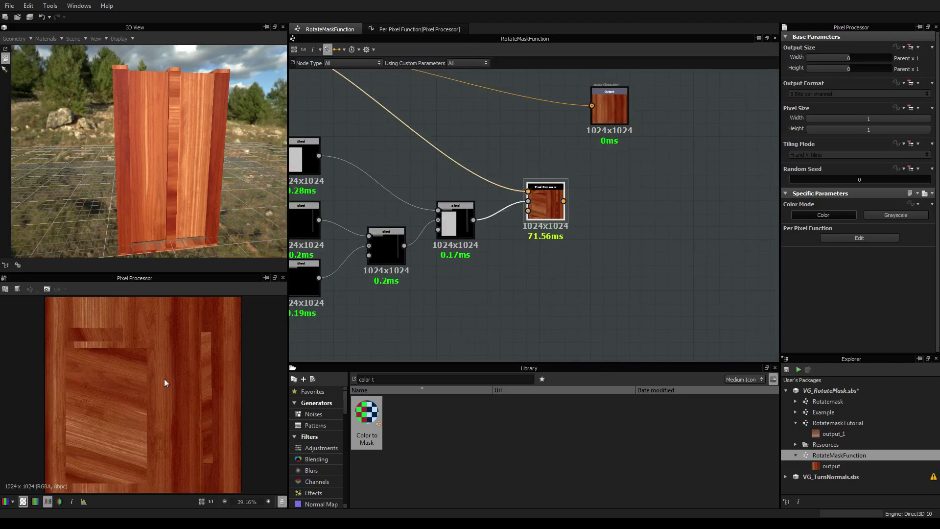
{"action": "scroll", "coordinate": [158, 366], "scroll_direction": "down", "scroll_amount": 1}
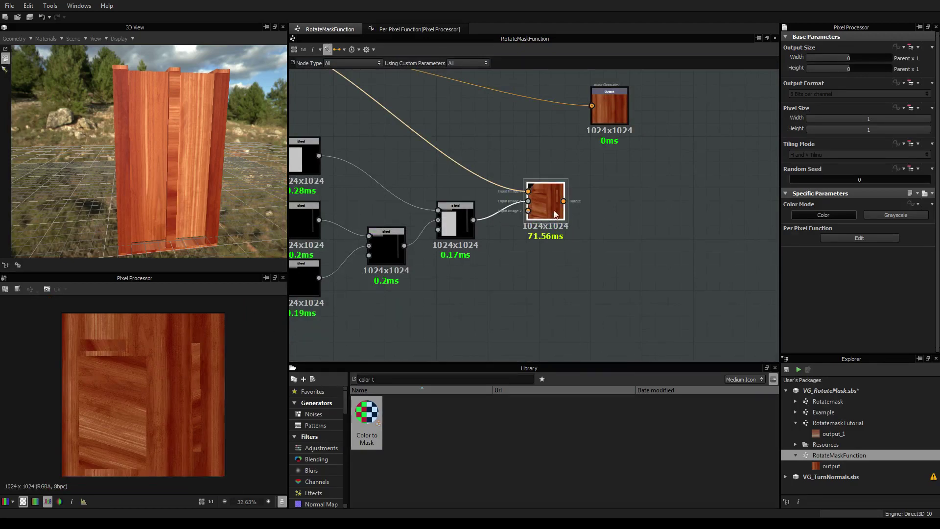
{"action": "left_click_drag", "start_coordinate": [562, 198], "coordinate": [592, 116]}
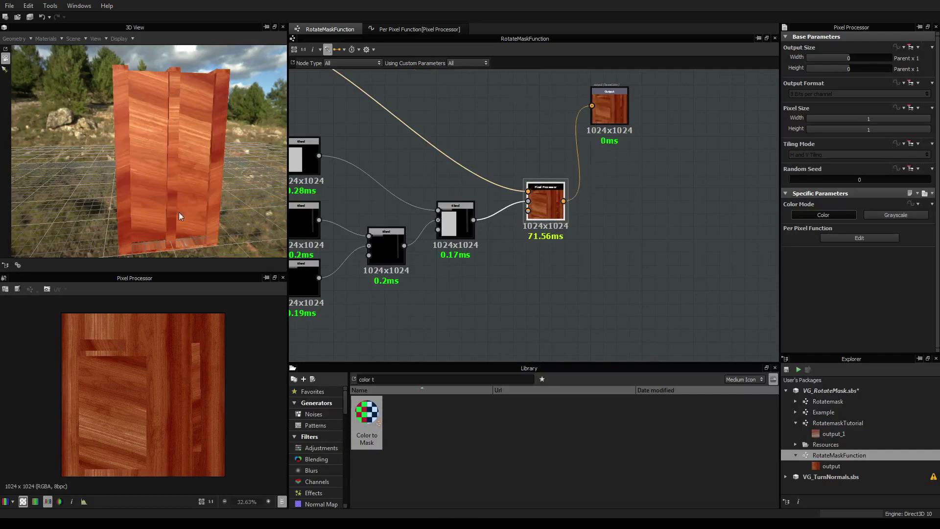
{"action": "left_click_drag", "start_coordinate": [179, 216], "coordinate": [199, 165]}
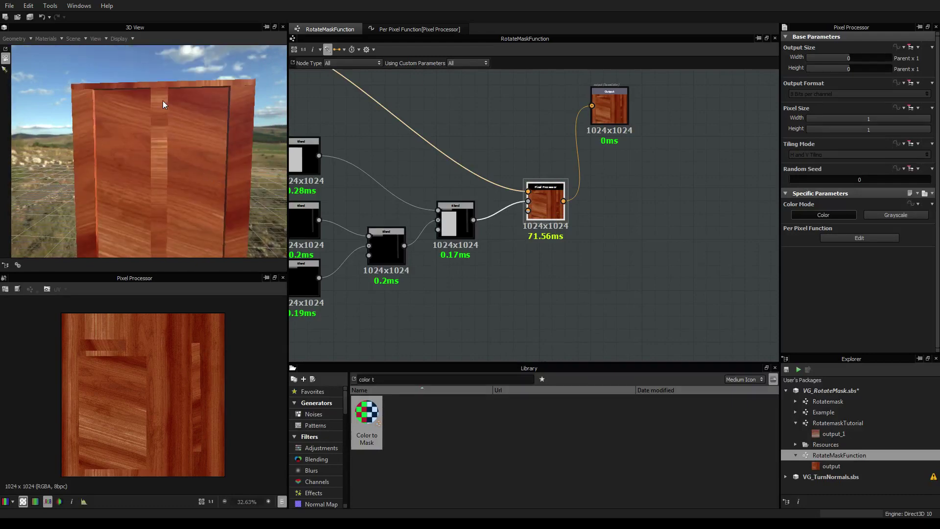
{"action": "mouse_move", "coordinate": [154, 238]}
{"action": "left_mouse_down"}
{"action": "mouse_move", "coordinate": [157, 247]}
{"action": "mouse_move", "coordinate": [148, 240]}
{"action": "left_mouse_up"}
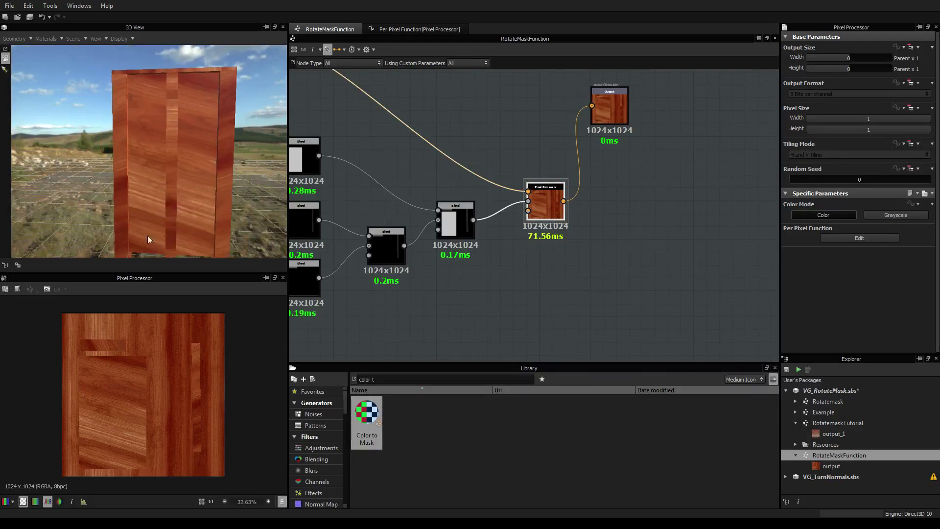
{"action": "left_click_drag", "start_coordinate": [159, 161], "coordinate": [284, 161]}
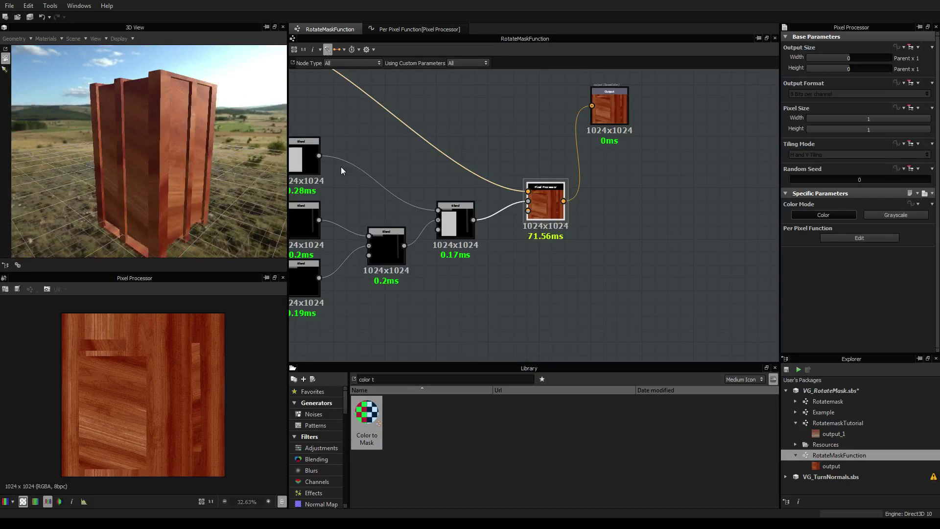
{"action": "middle_click_drag", "start_coordinate": [399, 170], "coordinate": [467, 173]}
{"action": "scroll", "coordinate": [466, 173], "scroll_direction": "down", "scroll_amount": 1}
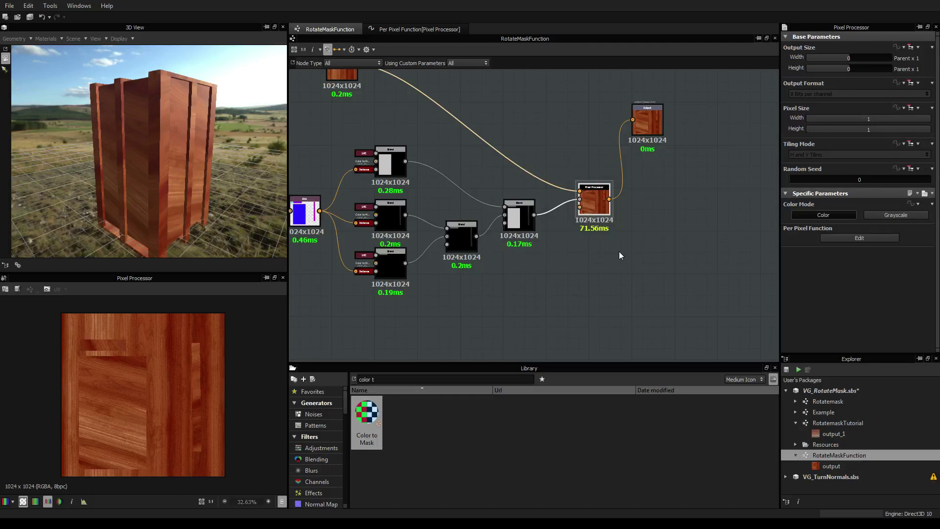
{"action": "left_click_drag", "start_coordinate": [126, 181], "coordinate": [73, 185]}
Move the Transformation 2D node directly above the last Blend node, beside the Pixel Processor
{"action": "middle_click_drag", "start_coordinate": [682, 274], "coordinate": [668, 285]}
{"action": "scroll", "coordinate": [553, 266], "scroll_direction": "down", "scroll_amount": 2}
{"action": "left_click_drag", "start_coordinate": [364, 118], "coordinate": [509, 194]}
{"action": "scroll", "coordinate": [509, 194], "scroll_direction": "up", "scroll_amount": 3}
{"action": "middle_click_drag", "start_coordinate": [587, 260], "coordinate": [576, 222]}
{"action": "scroll", "coordinate": [478, 220], "scroll_direction": "up", "scroll_amount": 1}
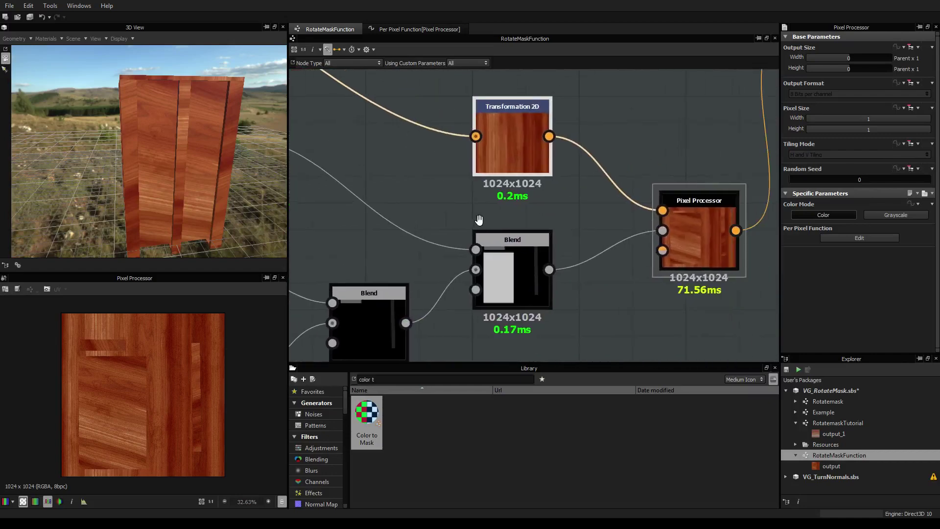
Compare the Blend node's grayscale mask with the Pixel Processor's rotated wood result
{"action": "middle_click_drag", "start_coordinate": [478, 220], "coordinate": [439, 193]}
{"action": "left_click", "coordinate": [435, 248]}
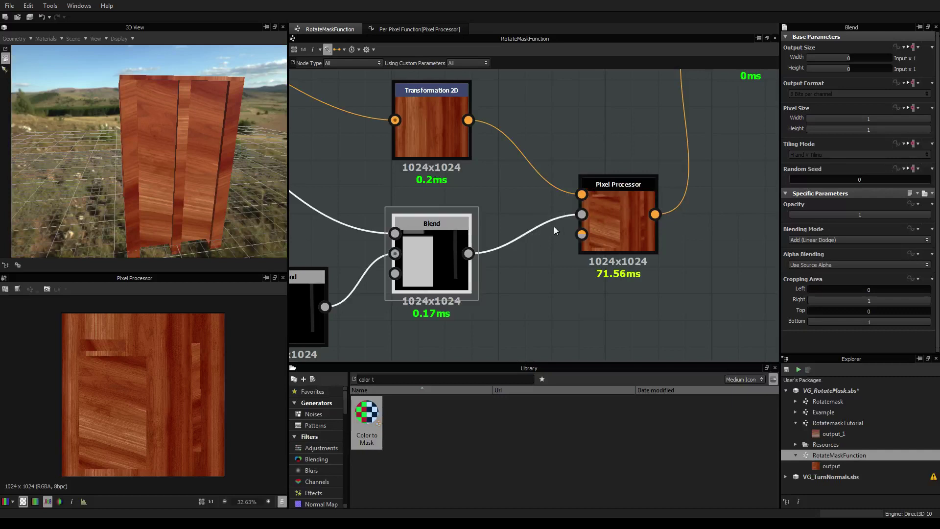
{"action": "double_click", "coordinate": [442, 231]}
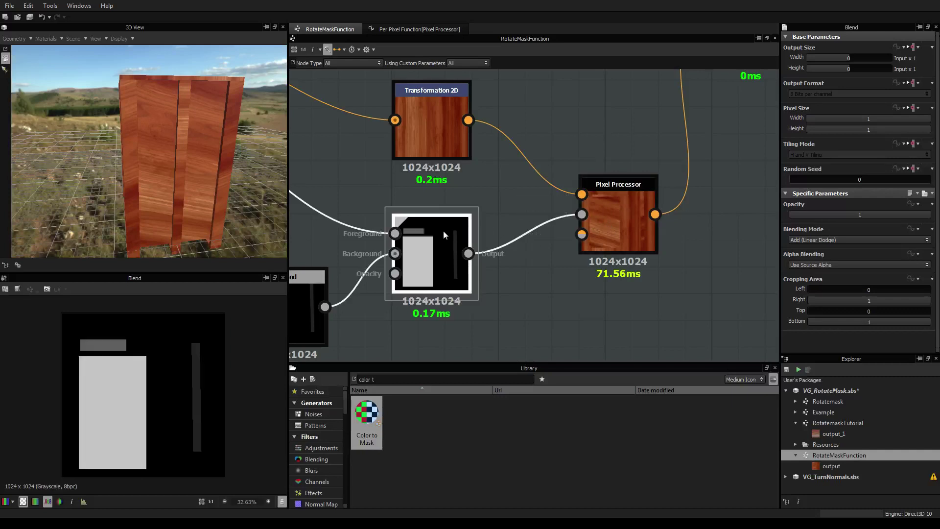
{"action": "double_click", "coordinate": [609, 219]}
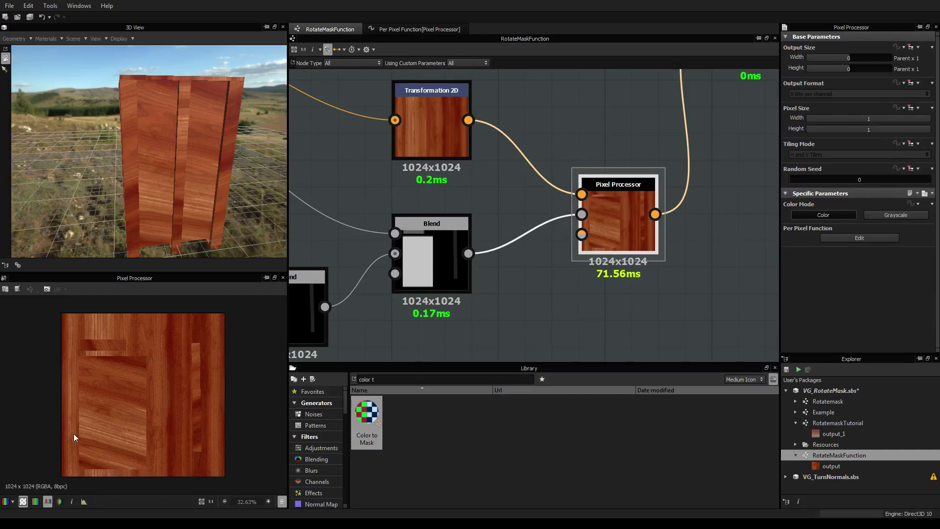
{"action": "left_click", "coordinate": [423, 246]}
{"action": "scroll", "coordinate": [423, 245], "scroll_direction": "up", "scroll_amount": 2}
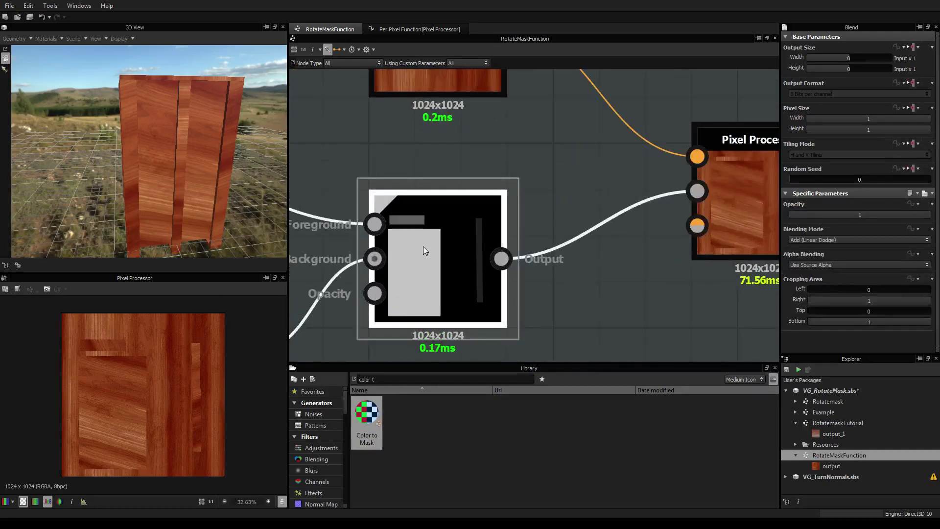
{"action": "scroll", "coordinate": [411, 247], "scroll_direction": "down", "scroll_amount": 2}
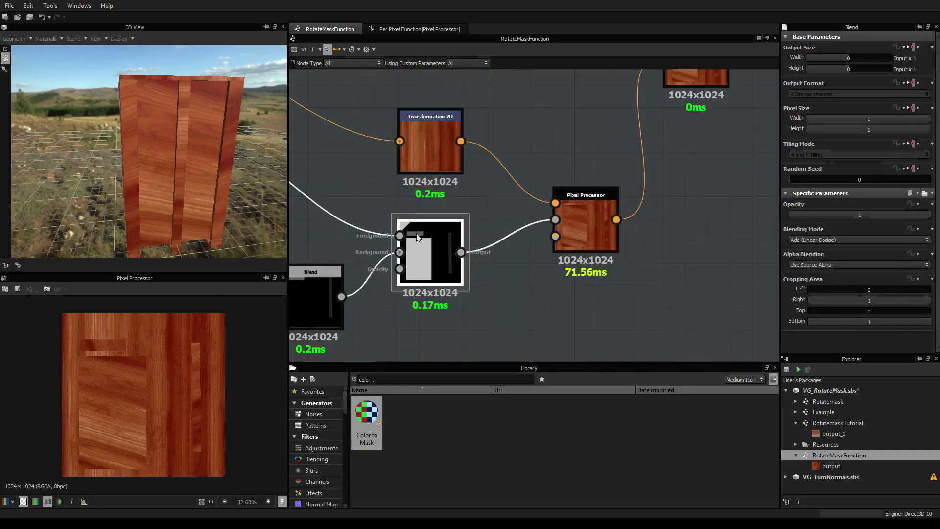
Check the Blend mask feeding the Pixel Processor and open the Pixel Processor's per-pixel function for editing
{"action": "scroll", "coordinate": [416, 233], "scroll_direction": "up", "scroll_amount": 2}
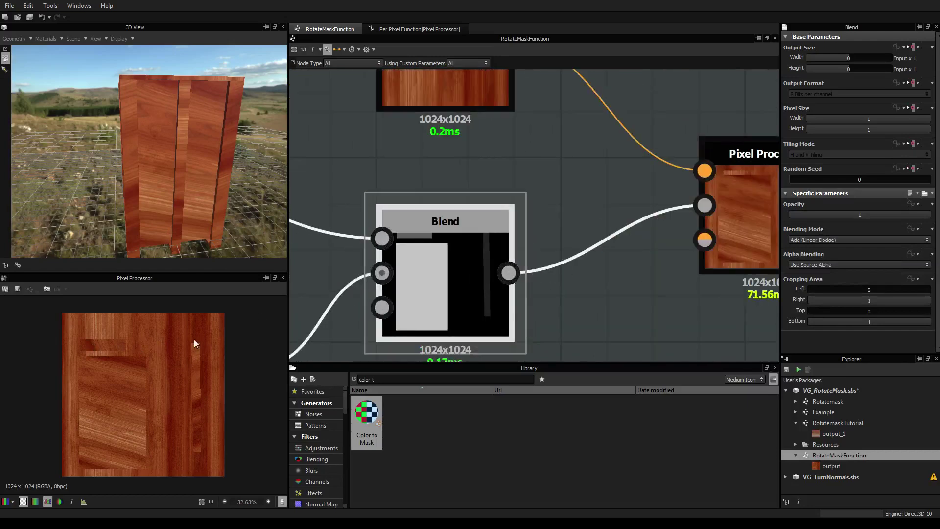
{"action": "scroll", "coordinate": [540, 262], "scroll_direction": "down", "scroll_amount": 3}
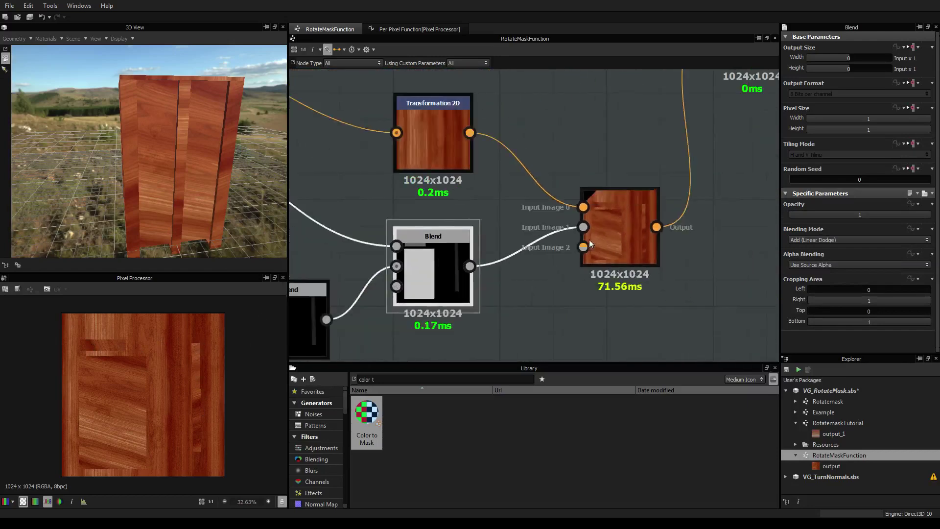
{"action": "left_click", "coordinate": [633, 230]}
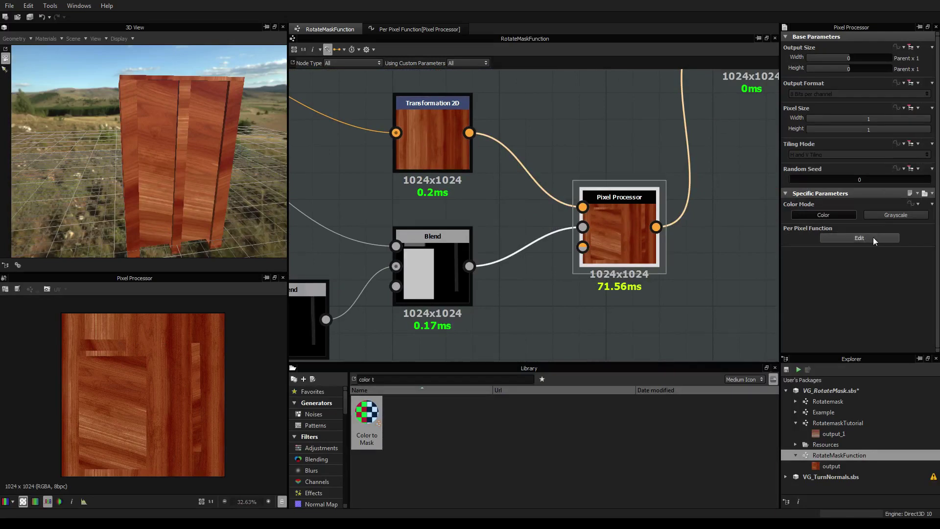
{"action": "left_click", "coordinate": [873, 238]}
{"action": "scroll", "coordinate": [428, 248], "scroll_direction": "down", "scroll_amount": 2}
{"action": "scroll", "coordinate": [375, 271], "scroll_direction": "up", "scroll_amount": 2}
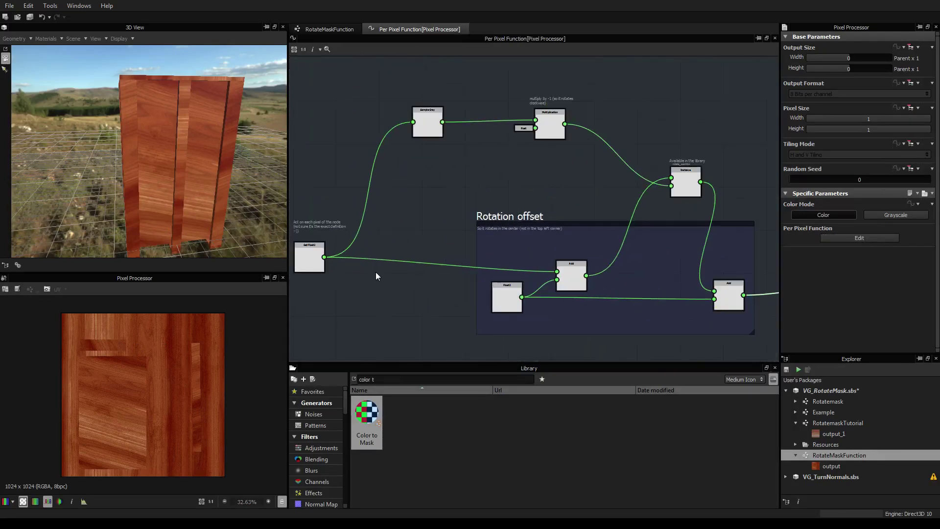
Review the settings of the Get Float2 position node and the Sample Gray node at the start of the function
{"action": "middle_click_drag", "start_coordinate": [415, 122], "coordinate": [462, 123]}
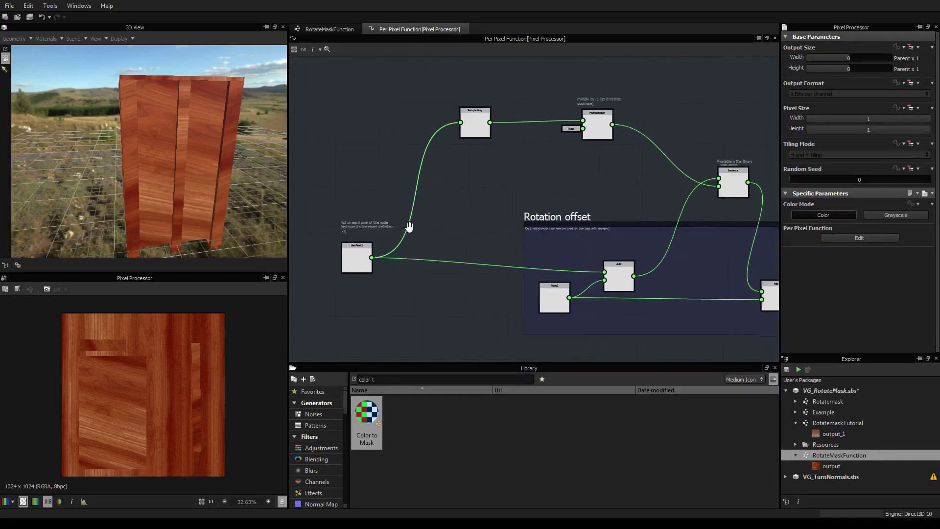
{"action": "left_click", "coordinate": [357, 255]}
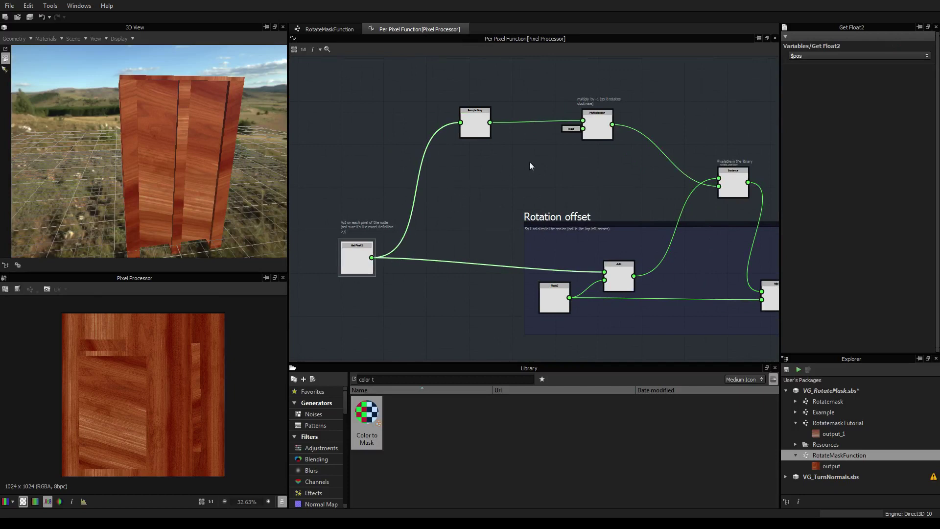
{"action": "middle_click_drag", "start_coordinate": [541, 161], "coordinate": [558, 153]}
{"action": "middle_click_drag", "start_coordinate": [481, 111], "coordinate": [425, 123]}
{"action": "left_click", "coordinate": [432, 130]}
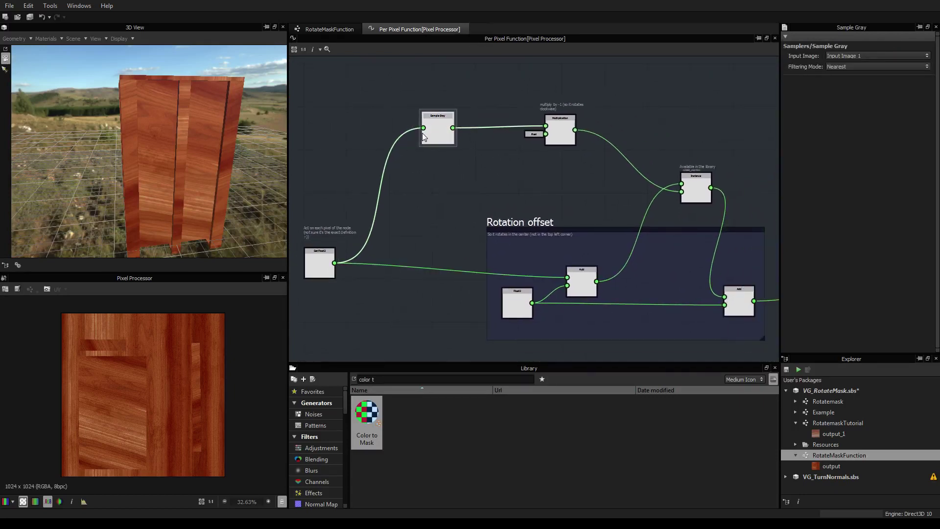
{"action": "left_click_drag", "start_coordinate": [422, 133], "coordinate": [432, 136]}
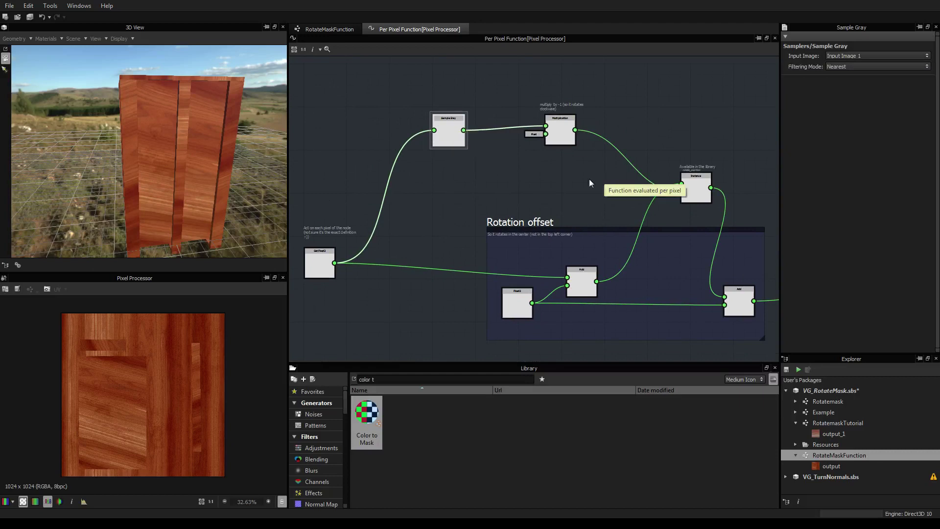
Trace the function from the Multiplication node through the Rotation offset frame to the final Sample Color node and read its comment
{"action": "middle_click_drag", "start_coordinate": [556, 161], "coordinate": [453, 164]}
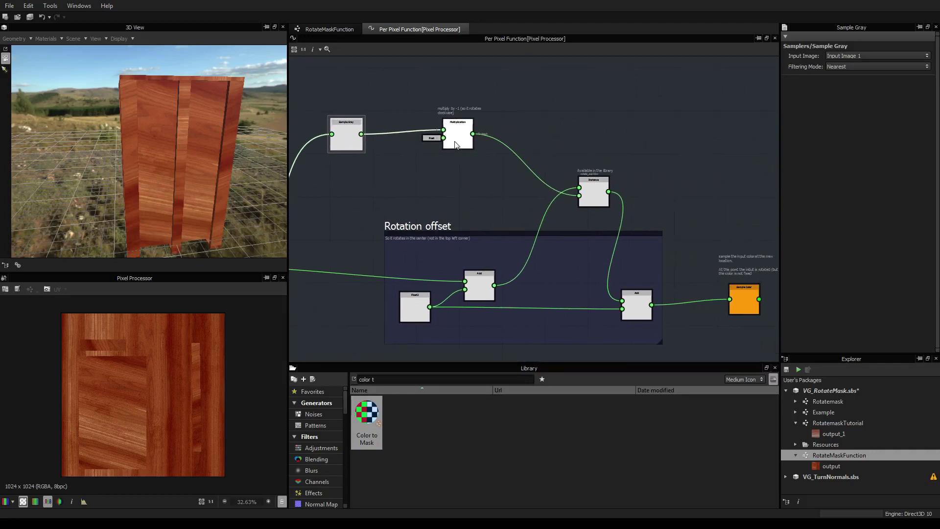
{"action": "scroll", "coordinate": [454, 141], "scroll_direction": "up", "scroll_amount": 2}
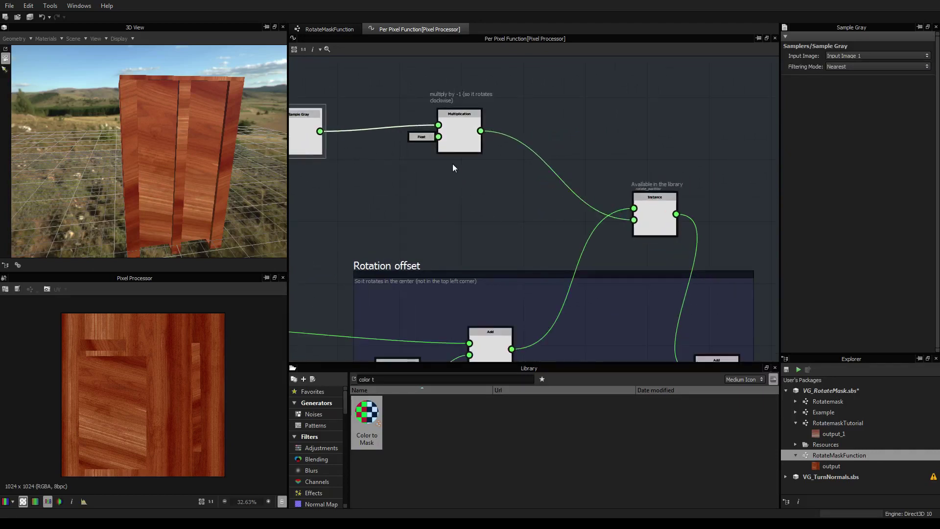
{"action": "scroll", "coordinate": [535, 226], "scroll_direction": "down", "scroll_amount": 1}
{"action": "middle_click_drag", "start_coordinate": [535, 226], "coordinate": [542, 176]}
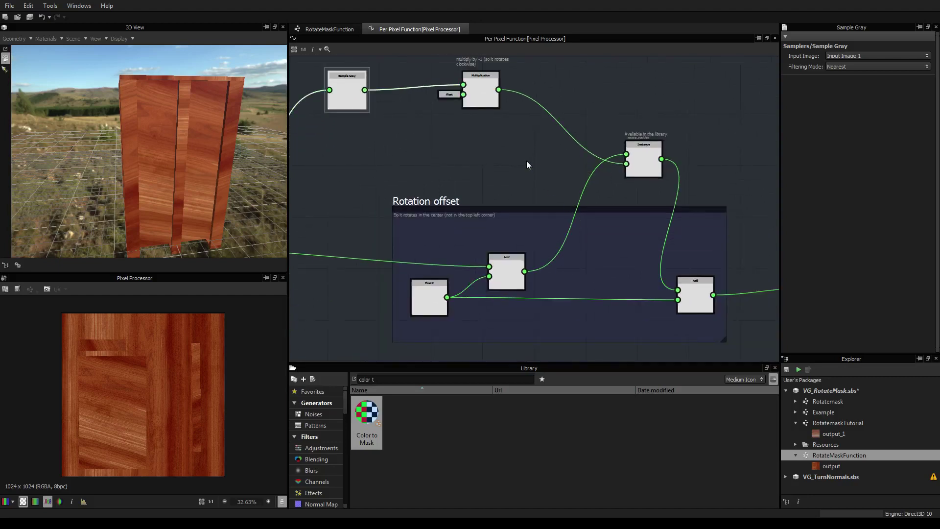
{"action": "middle_click_drag", "start_coordinate": [526, 160], "coordinate": [491, 165]}
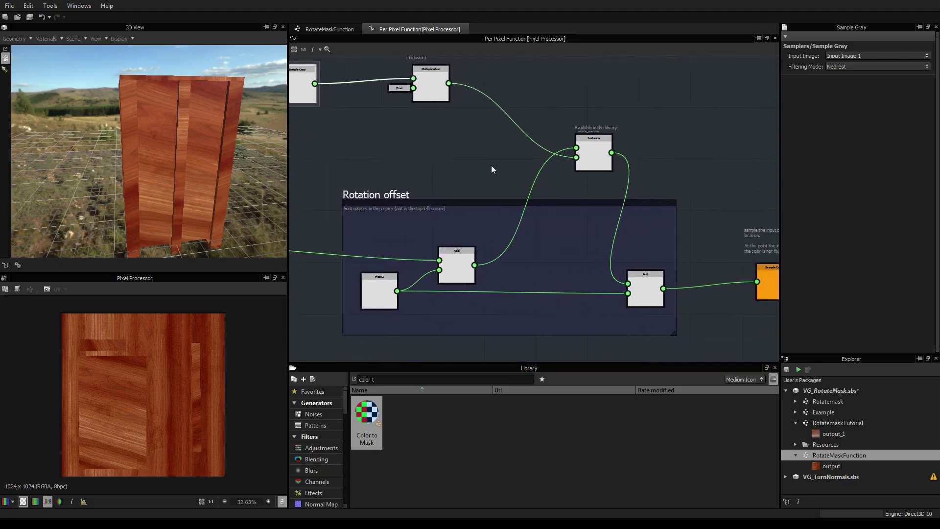
{"action": "middle_click_drag", "start_coordinate": [554, 251], "coordinate": [506, 212]}
{"action": "scroll", "coordinate": [505, 212], "scroll_direction": "down", "scroll_amount": 1}
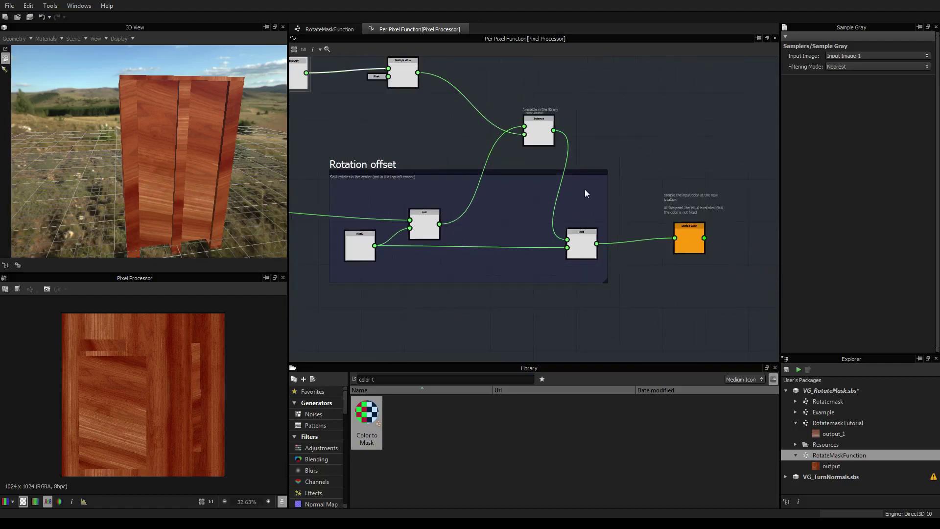
{"action": "middle_click_drag", "start_coordinate": [582, 222], "coordinate": [475, 231]}
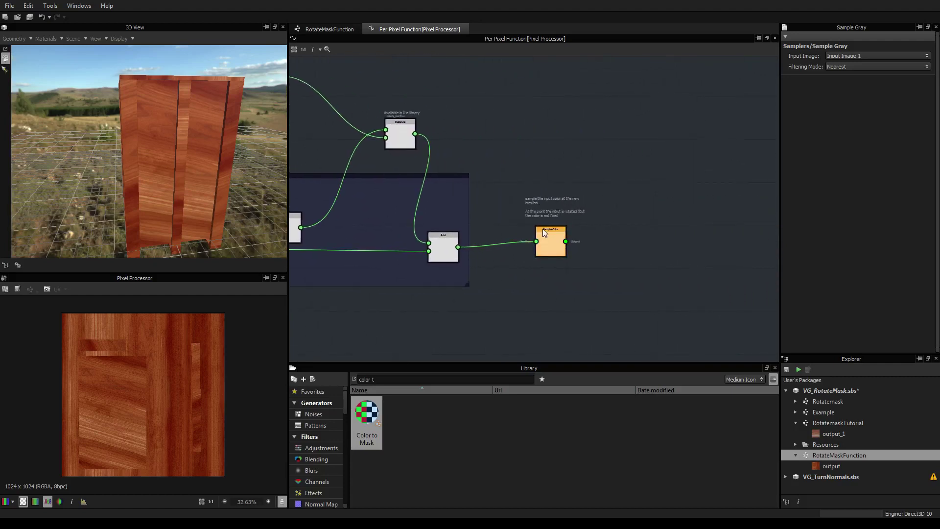
{"action": "scroll", "coordinate": [545, 231], "scroll_direction": "up", "scroll_amount": 5}
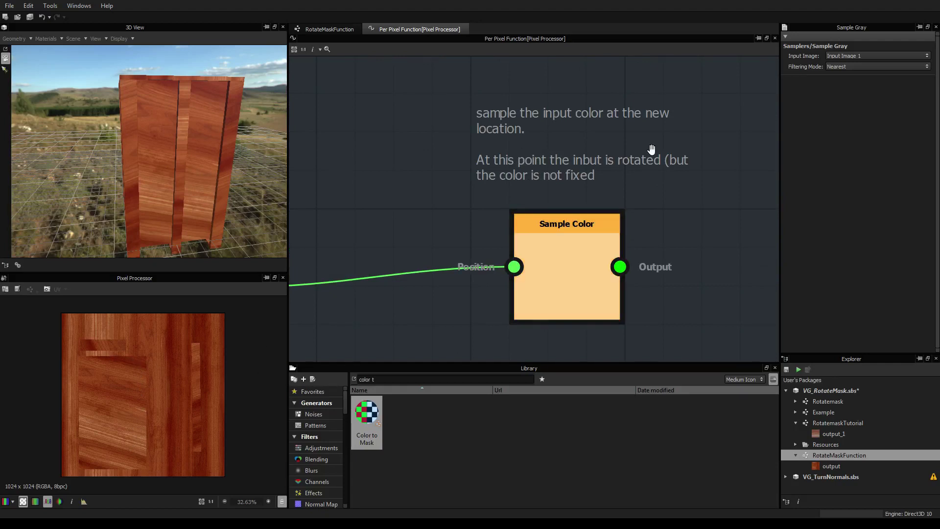
Return to the RotateMaskFunction graph and examine the uppermost mask's Blend node and its Uniform Color settings
{"action": "left_click", "coordinate": [337, 28]}
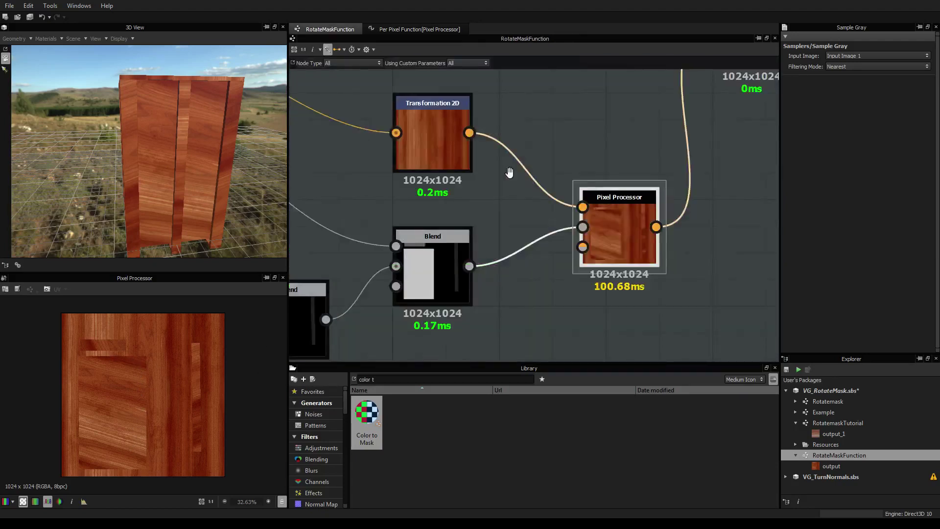
{"action": "middle_click_drag", "start_coordinate": [510, 172], "coordinate": [387, 121]}
{"action": "scroll", "coordinate": [387, 120], "scroll_direction": "down", "scroll_amount": 2}
{"action": "scroll", "coordinate": [591, 183], "scroll_direction": "down", "scroll_amount": 2}
{"action": "middle_click_drag", "start_coordinate": [507, 115], "coordinate": [526, 176]}
{"action": "scroll", "coordinate": [609, 190], "scroll_direction": "down", "scroll_amount": 2}
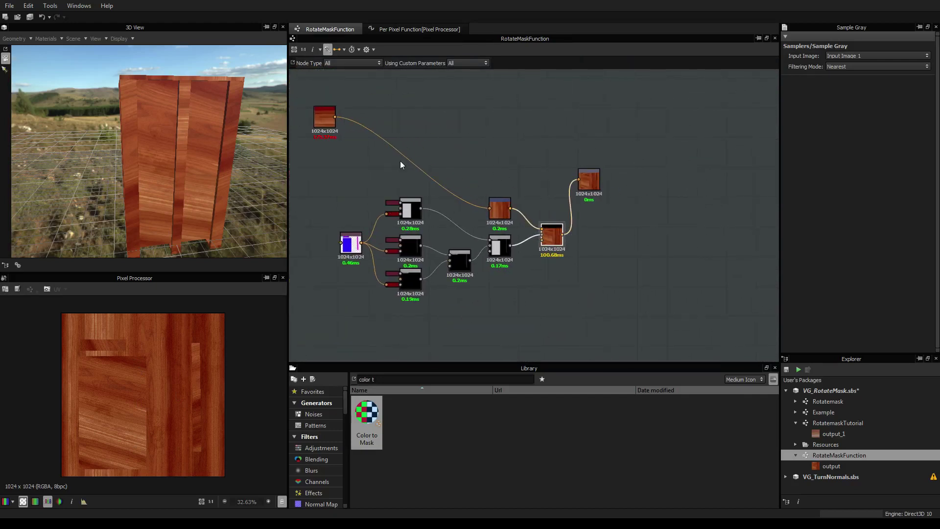
{"action": "left_click", "coordinate": [412, 210]}
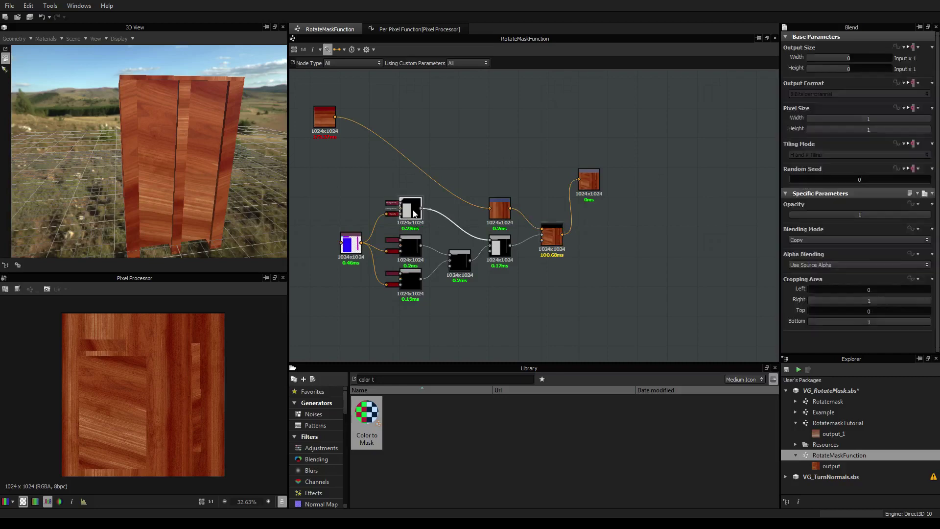
{"action": "scroll", "coordinate": [417, 208], "scroll_direction": "up", "scroll_amount": 6}
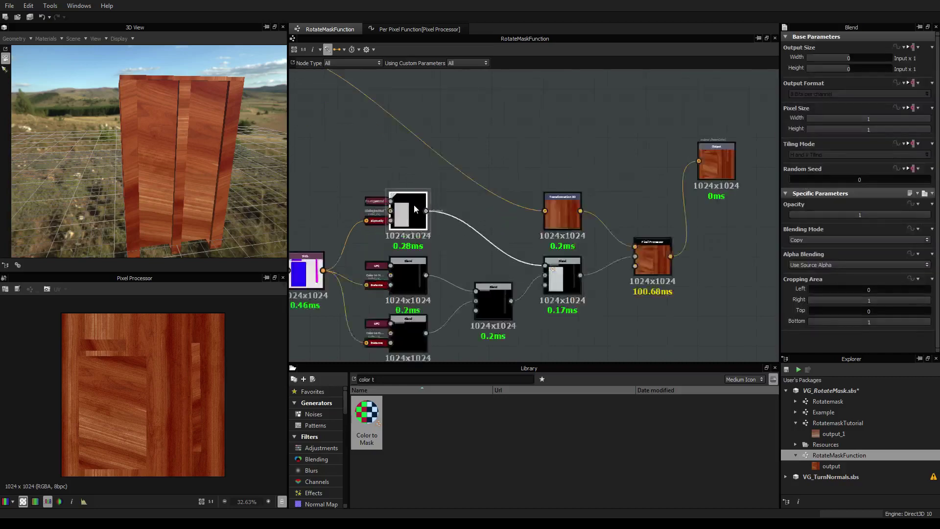
{"action": "left_click", "coordinate": [321, 198]}
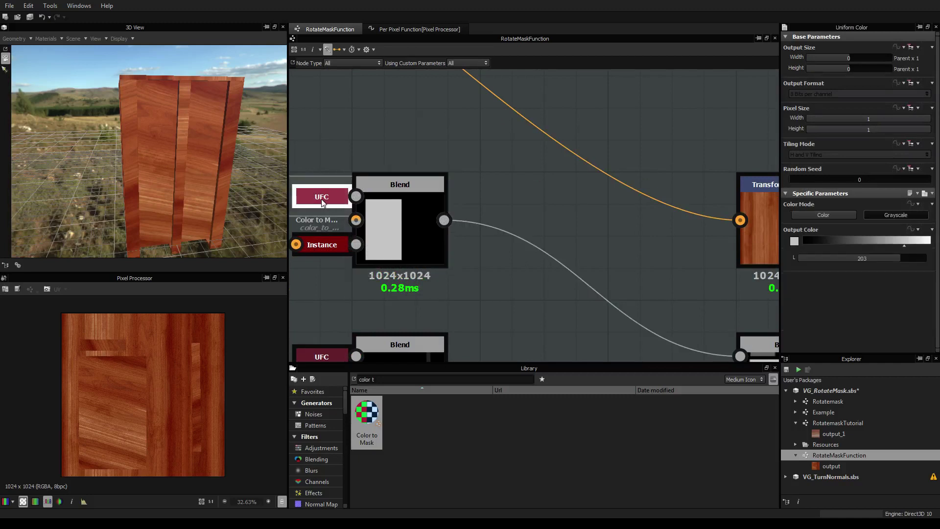
{"action": "scroll", "coordinate": [518, 186], "scroll_direction": "down", "scroll_amount": 5}
{"action": "middle_click_drag", "start_coordinate": [525, 267], "coordinate": [530, 219]}
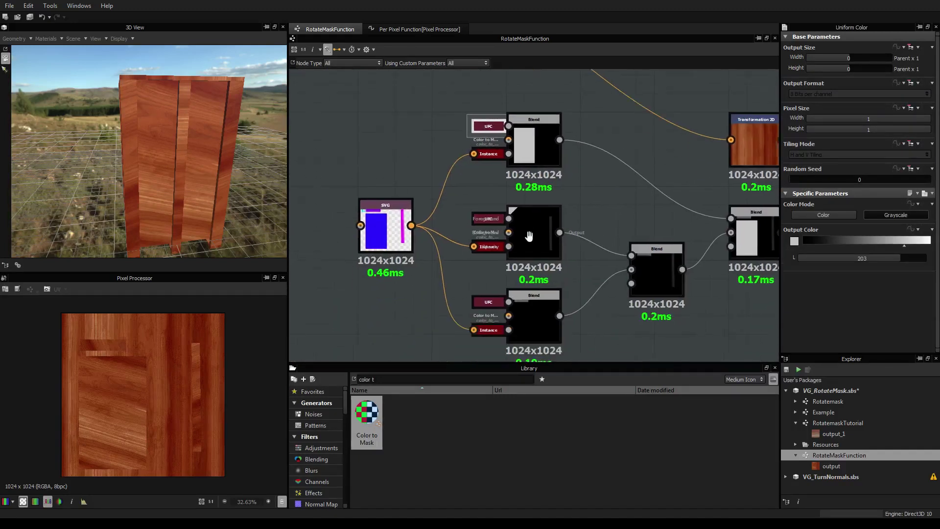
Expose the Color parameter of the uppermost Color to Mask node as a new input named color01
{"action": "left_click", "coordinate": [494, 152]}
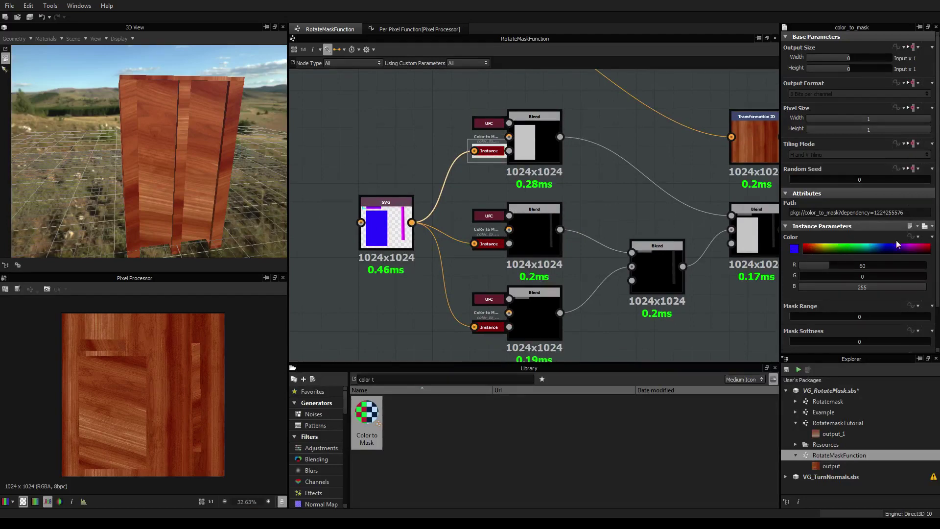
{"action": "left_click", "coordinate": [913, 237]}
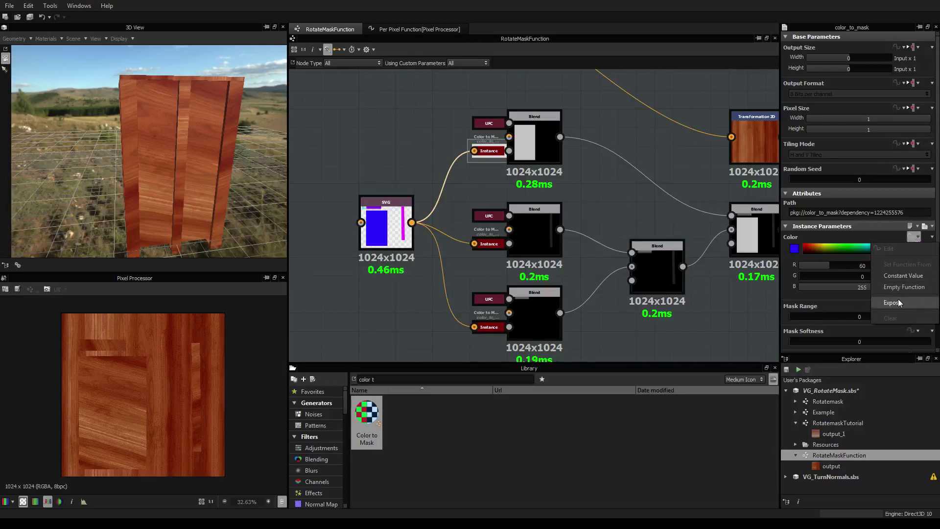
{"action": "left_click", "coordinate": [897, 302]}
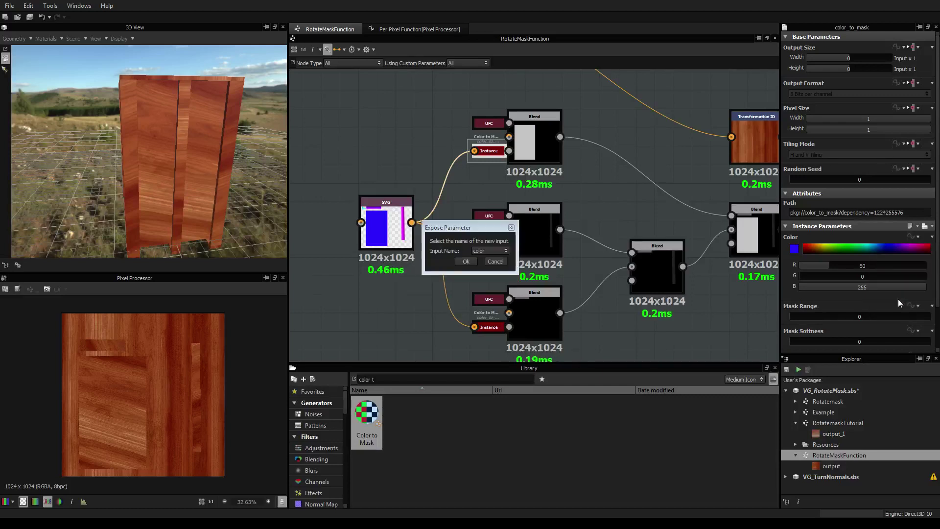
{"action": "left_click", "coordinate": [504, 251]}
{"action": "left_click", "coordinate": [481, 265]}
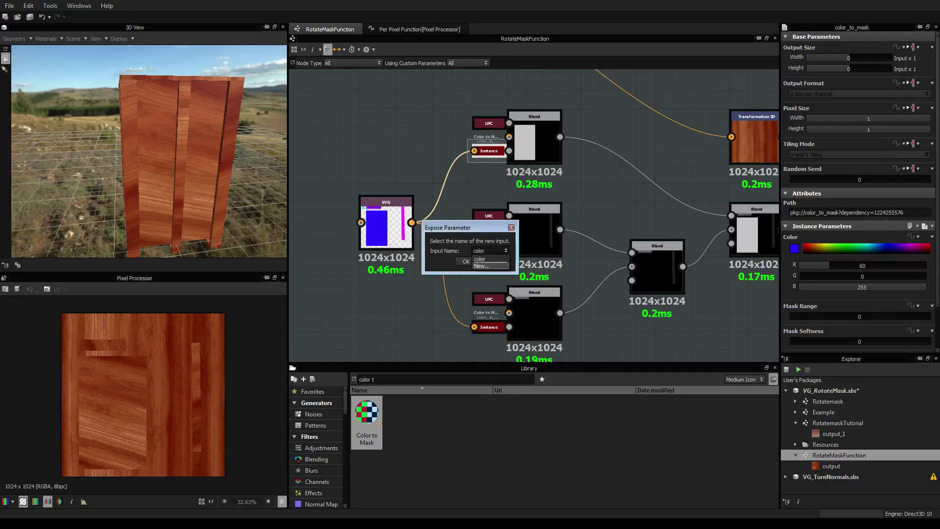
{"action": "type", "text": "c"}
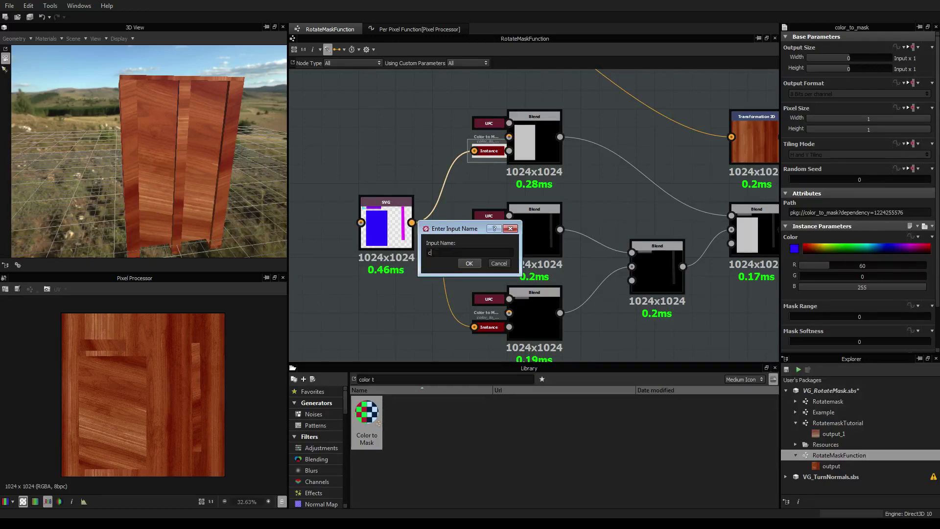
{"action": "type", "text": "olor01"}
{"action": "key", "text": "Return"}
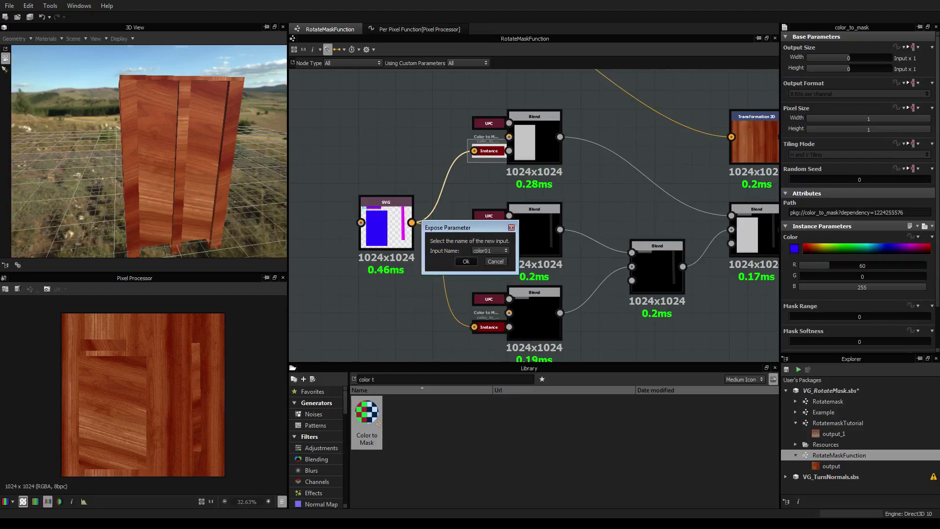
{"action": "left_click", "coordinate": [466, 261]}
Expose the Color parameter of the middle Color to Mask node as a new input named color02
{"action": "left_click", "coordinate": [489, 245]}
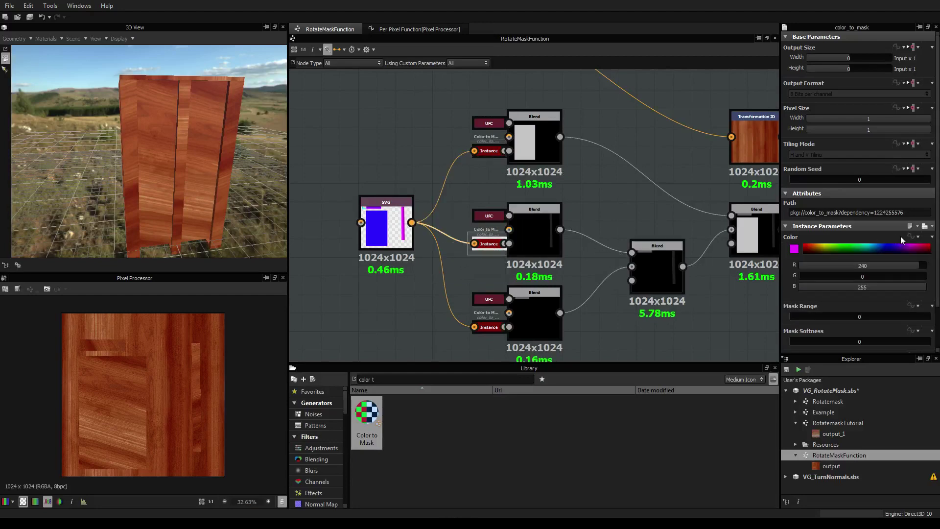
{"action": "left_click", "coordinate": [915, 238]}
{"action": "left_click", "coordinate": [903, 313]}
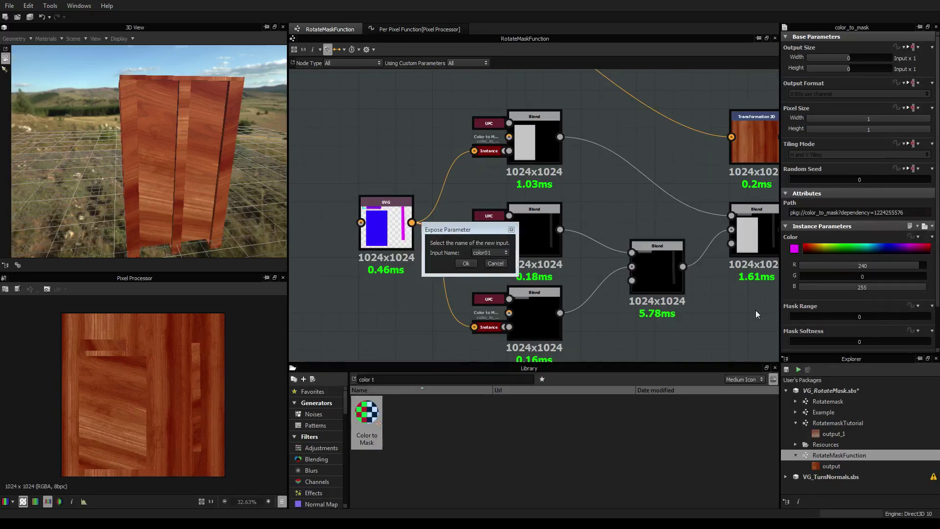
{"action": "left_click", "coordinate": [489, 253]}
{"action": "left_click", "coordinate": [490, 275]}
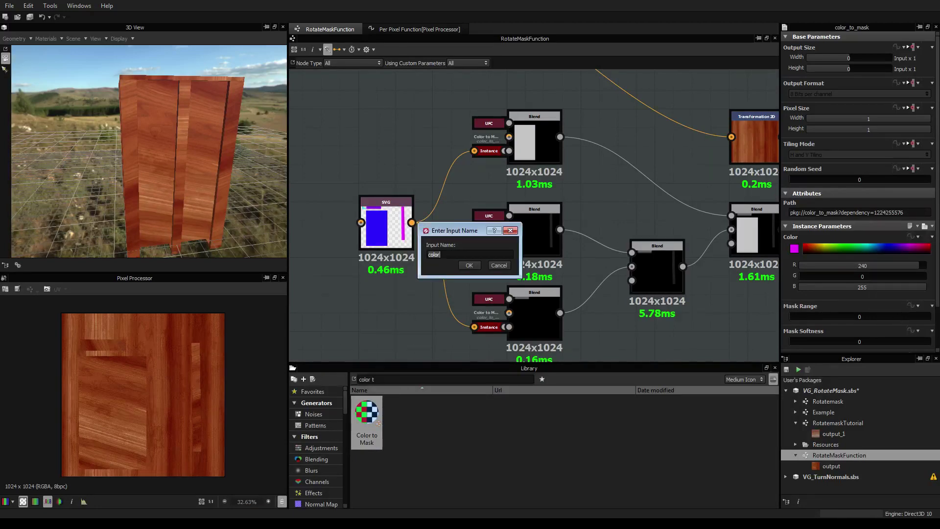
{"action": "key", "text": "BackSpace"}
{"action": "key", "text": "BackSpace"}
{"action": "type", "text": "or02"}
{"action": "key", "text": "Return"}
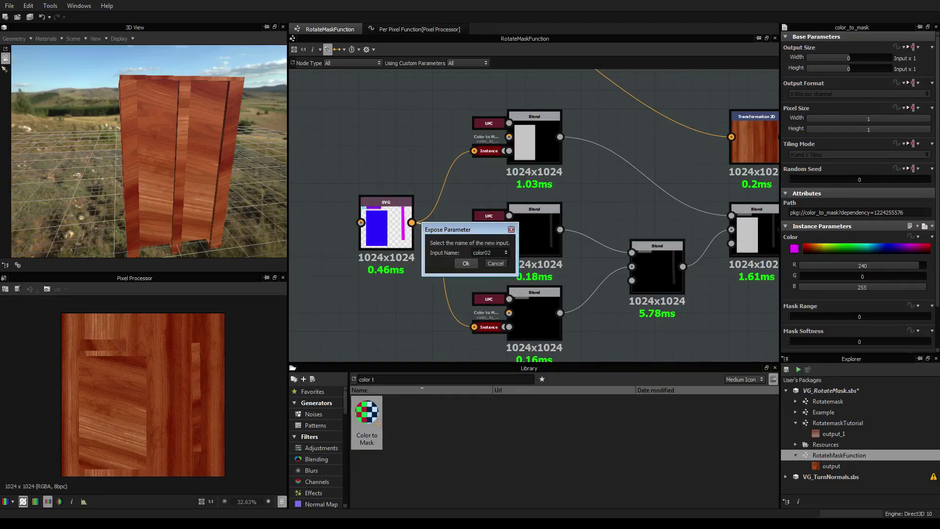
{"action": "left_click", "coordinate": [466, 263]}
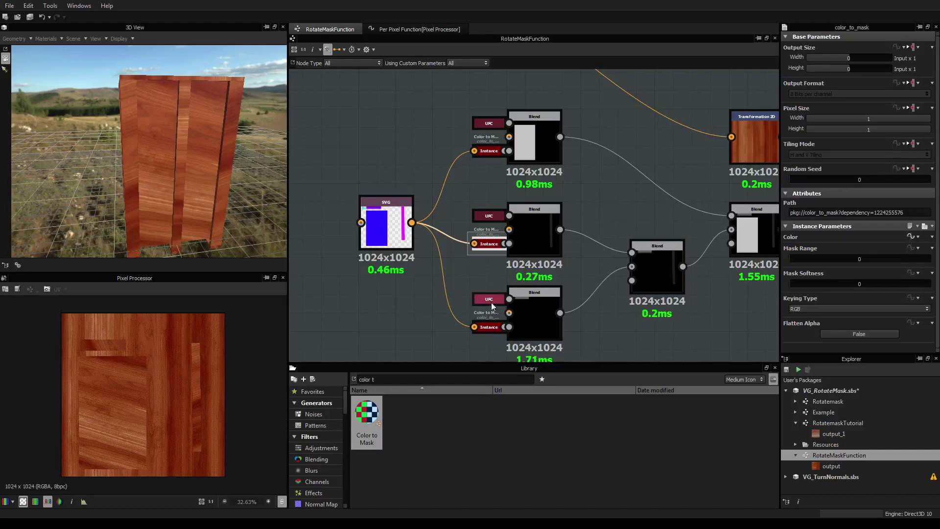
Expose the Color parameter of the lowest Color to Mask node as a new input named color03
{"action": "middle_click_drag", "start_coordinate": [480, 280], "coordinate": [468, 248]}
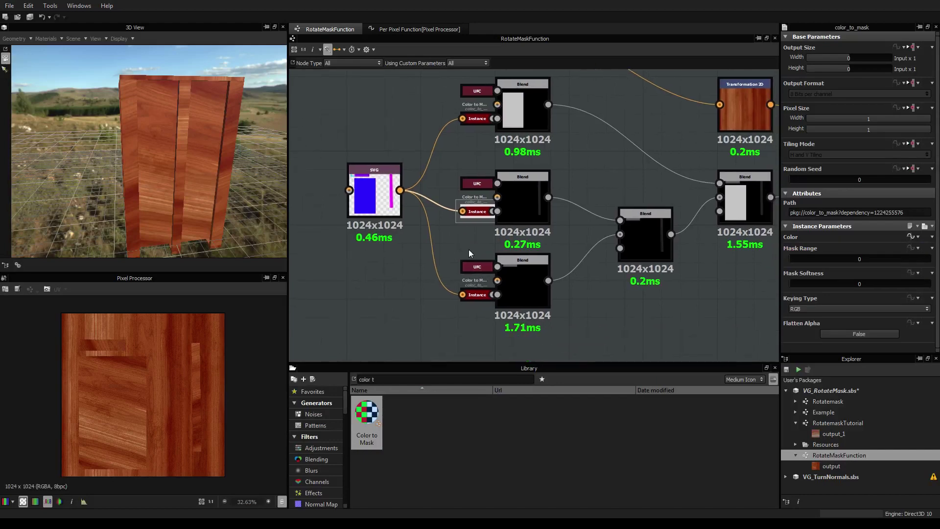
{"action": "left_click", "coordinate": [473, 298]}
{"action": "left_click", "coordinate": [911, 236]}
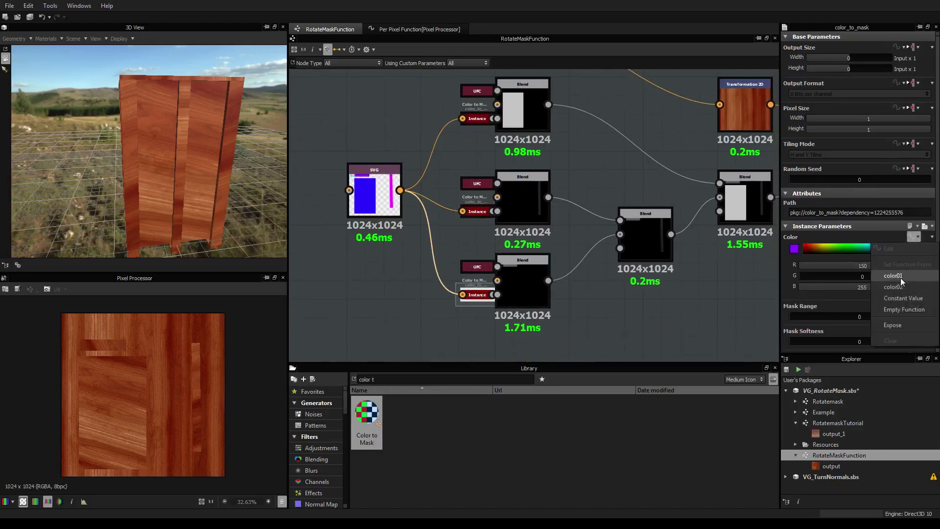
{"action": "left_click", "coordinate": [892, 325]}
{"action": "left_click", "coordinate": [503, 251]}
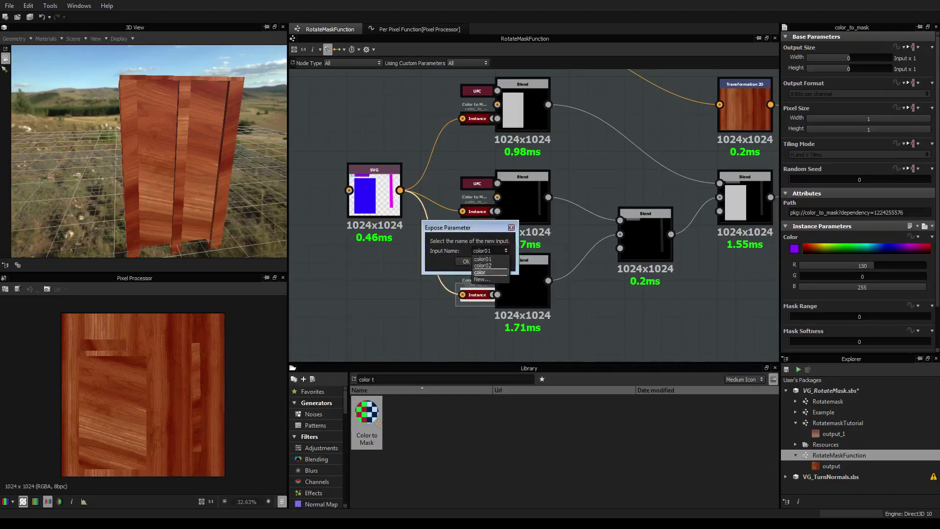
{"action": "left_click", "coordinate": [486, 276]}
{"action": "type", "text": "c"}
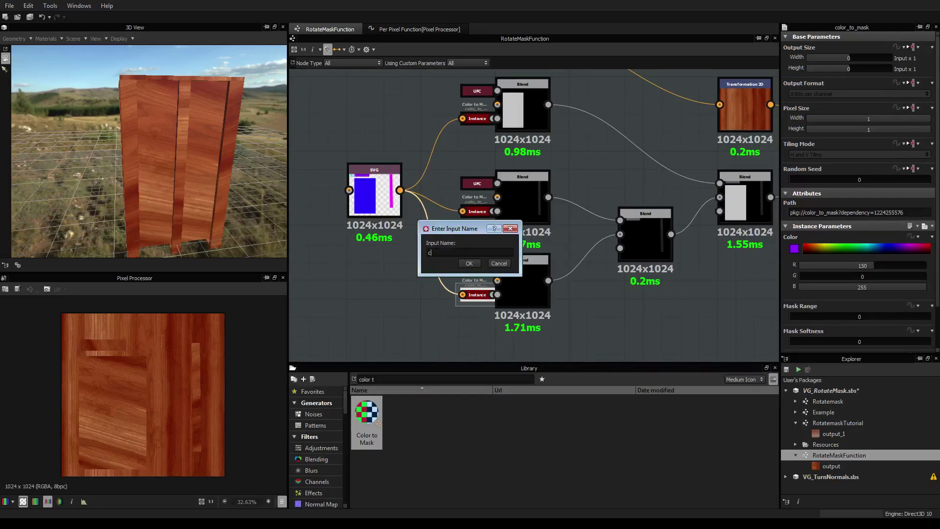
{"action": "type", "text": "olor03"}
{"action": "key", "text": "Return"}
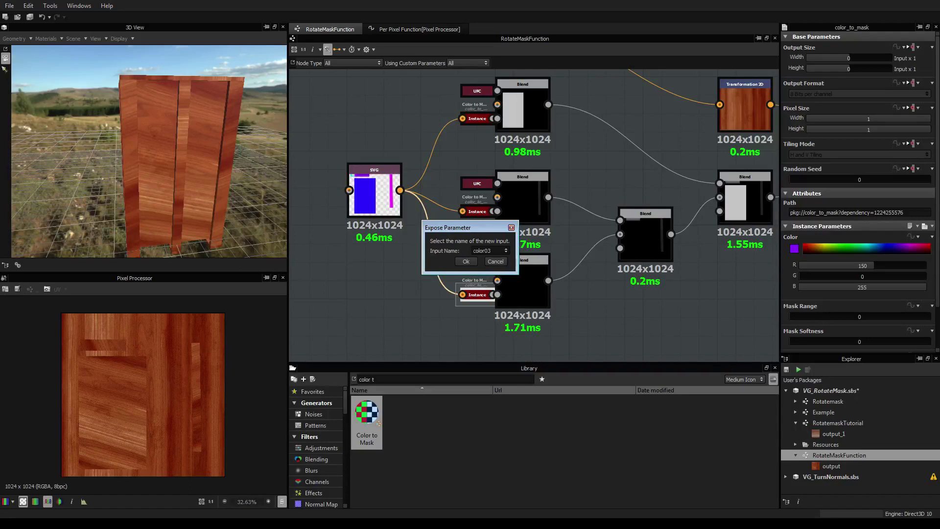
{"action": "left_click", "coordinate": [465, 261]}
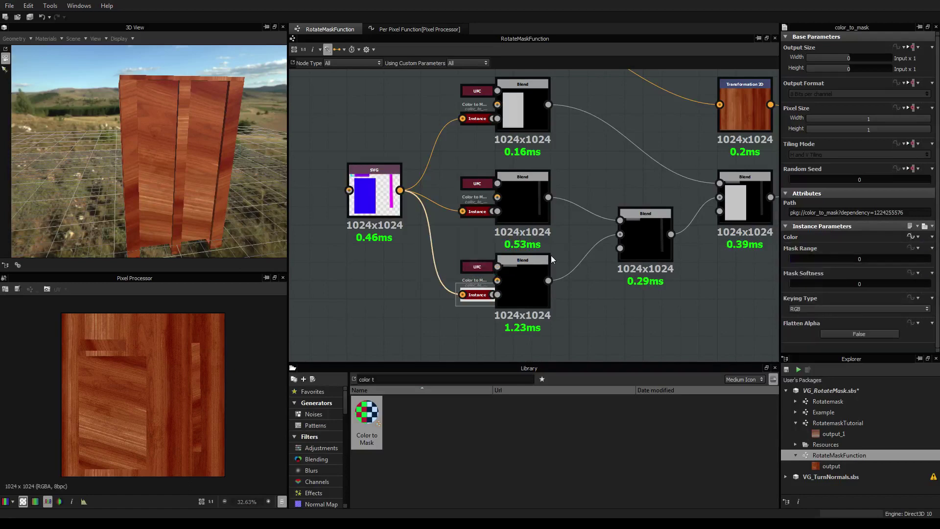
Examine the three mask branches from the SVG node through their Color to Mask, Uniform Color and Blend nodes
{"action": "middle_click_drag", "start_coordinate": [523, 148], "coordinate": [529, 174]}
{"action": "scroll", "coordinate": [528, 174], "scroll_direction": "down", "scroll_amount": 1}
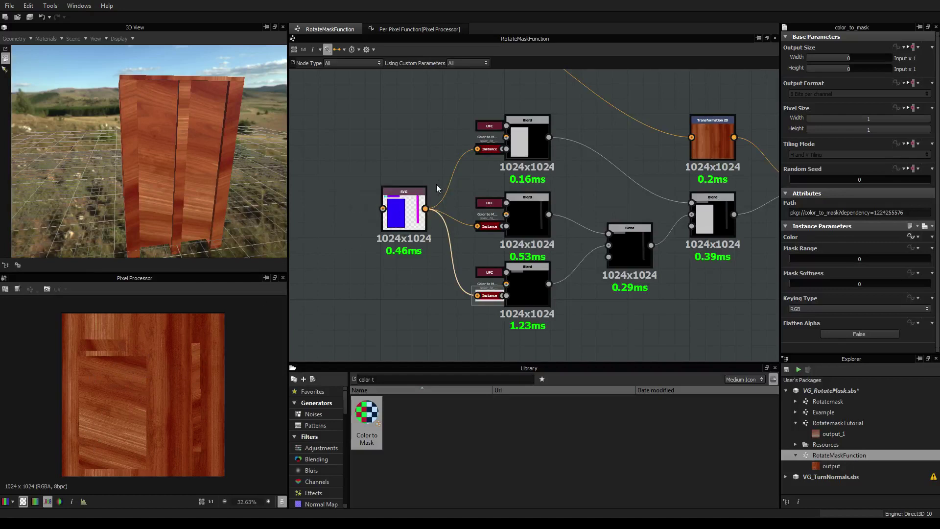
{"action": "scroll", "coordinate": [392, 206], "scroll_direction": "up", "scroll_amount": 2}
{"action": "scroll", "coordinate": [391, 205], "scroll_direction": "up", "scroll_amount": 3}
{"action": "scroll", "coordinate": [392, 205], "scroll_direction": "down", "scroll_amount": 3}
{"action": "middle_click_drag", "start_coordinate": [450, 220], "coordinate": [374, 215]}
{"action": "scroll", "coordinate": [374, 214], "scroll_direction": "down", "scroll_amount": 3}
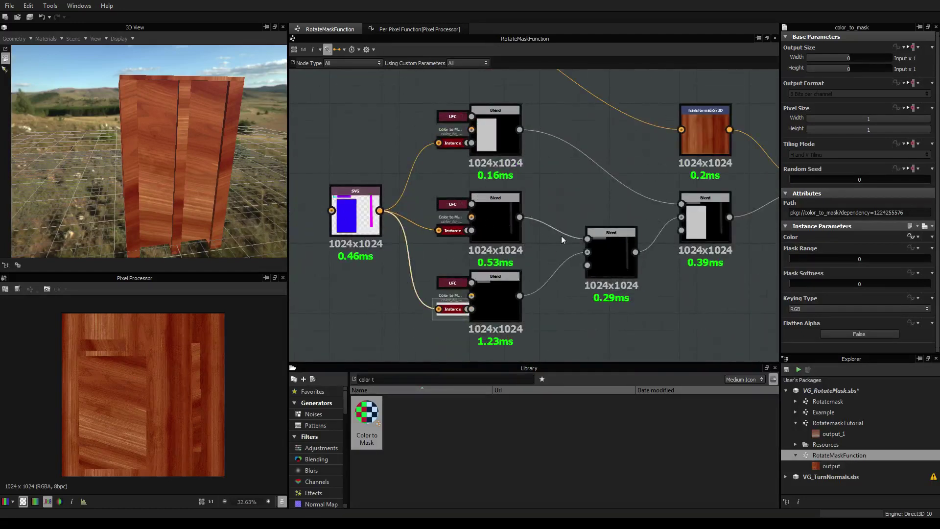
{"action": "scroll", "coordinate": [538, 250], "scroll_direction": "up", "scroll_amount": 3}
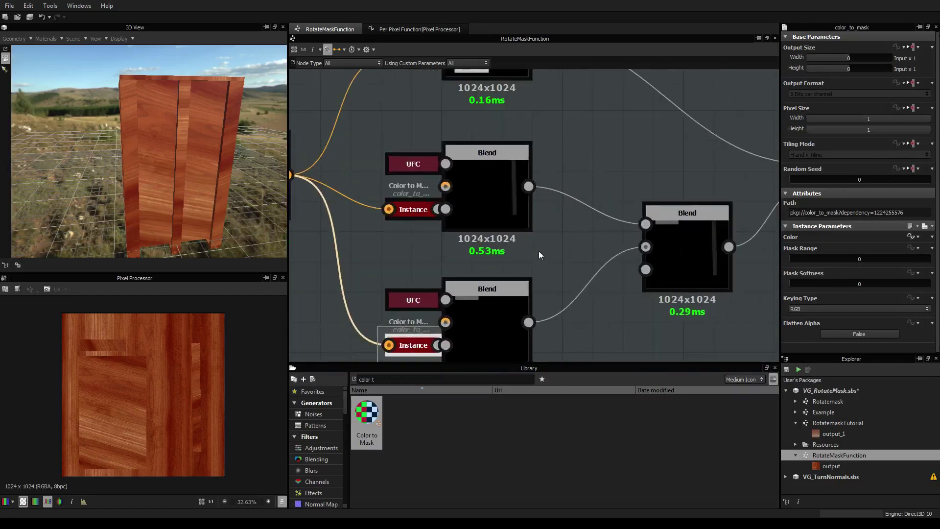
{"action": "scroll", "coordinate": [540, 254], "scroll_direction": "down", "scroll_amount": 3}
{"action": "scroll", "coordinate": [540, 255], "scroll_direction": "up", "scroll_amount": 1}
{"action": "middle_click_drag", "start_coordinate": [540, 254], "coordinate": [553, 236]}
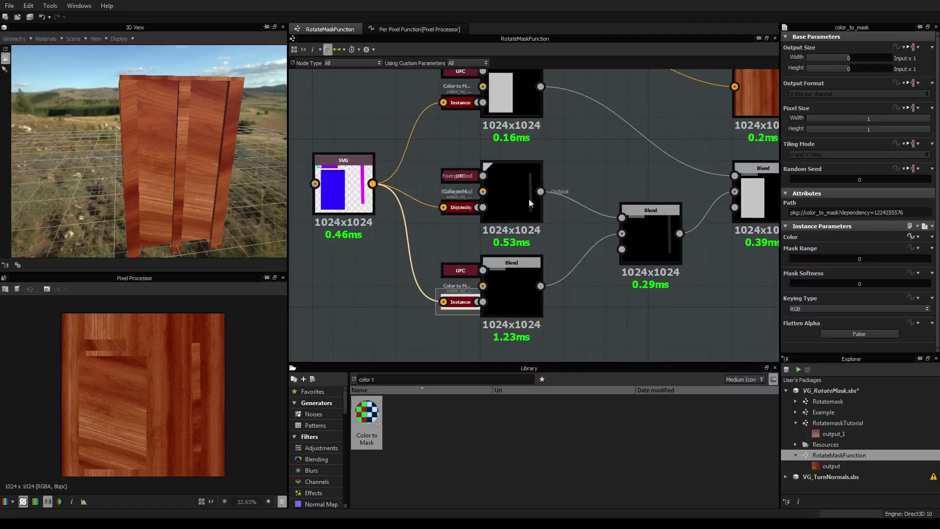
Expose the grayscale Output Color of the uppermost mask's Uniform Color node as a new input named rotation01
{"action": "left_click", "coordinate": [463, 270]}
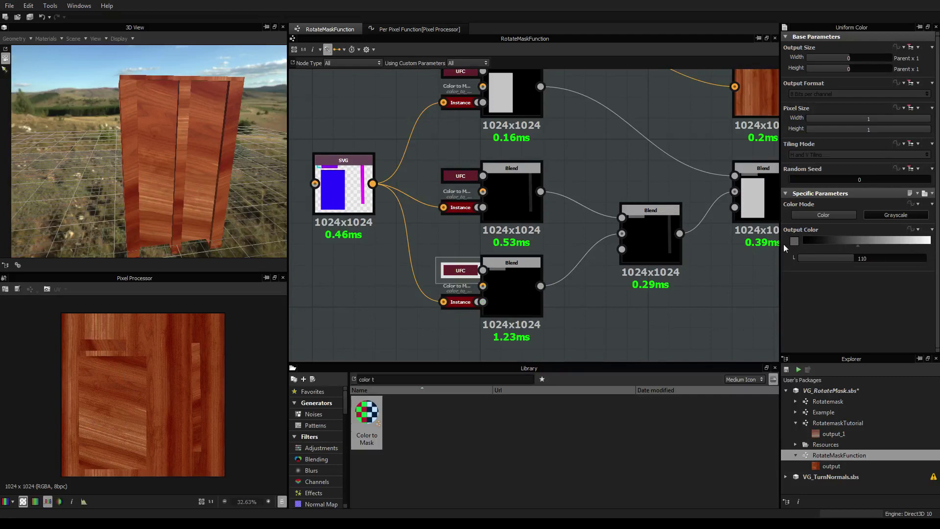
{"action": "left_click", "coordinate": [913, 229]}
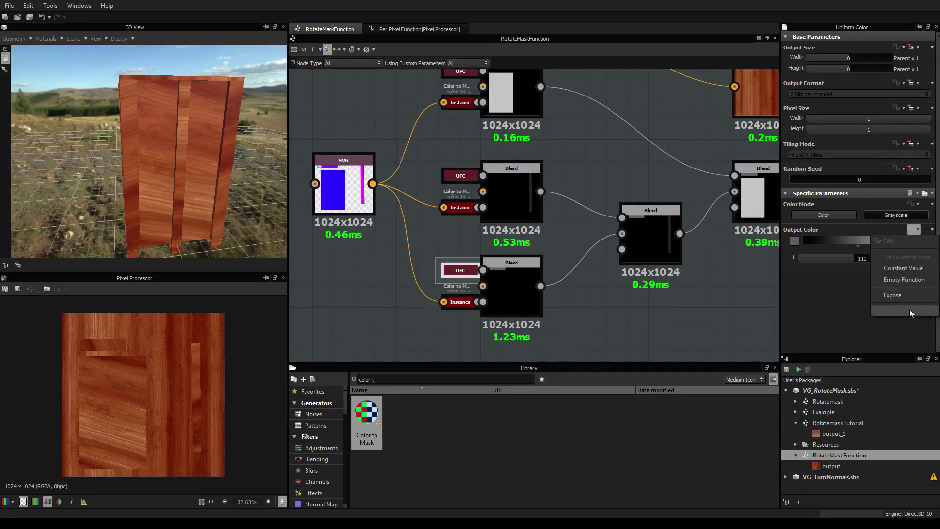
{"action": "middle_click_drag", "start_coordinate": [622, 141], "coordinate": [636, 241]}
{"action": "left_click", "coordinate": [463, 175]}
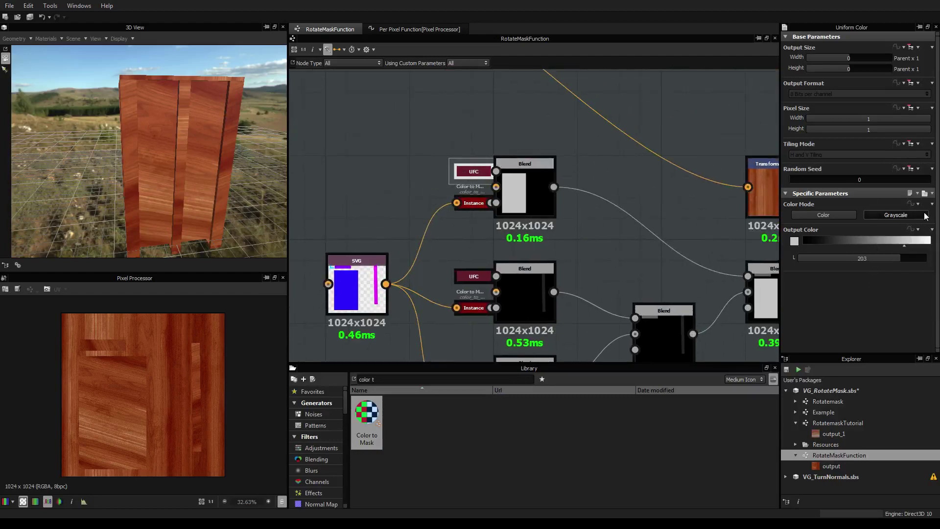
{"action": "left_click", "coordinate": [916, 229]}
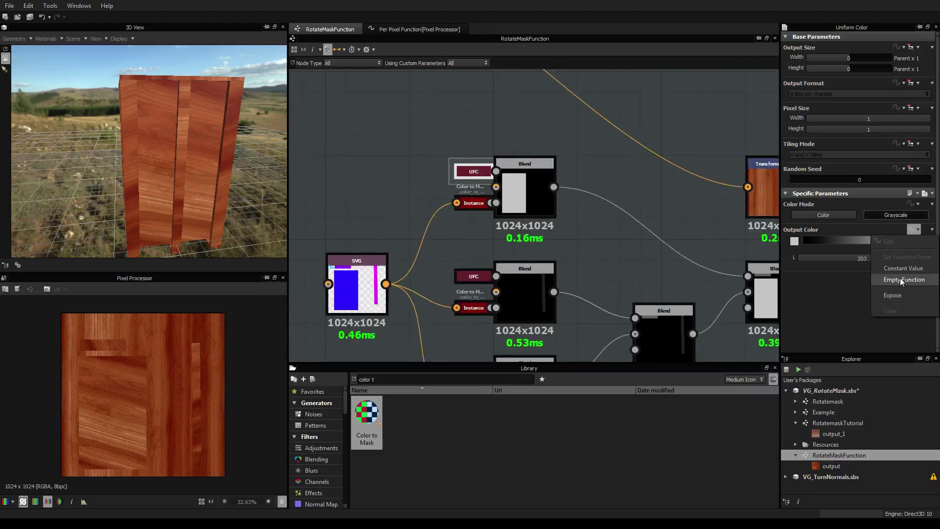
{"action": "left_click", "coordinate": [898, 292]}
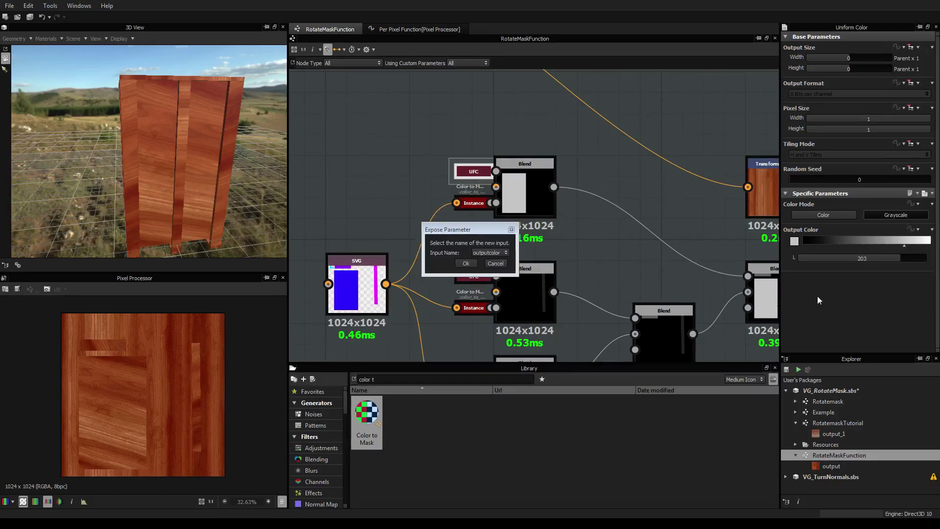
{"action": "left_click", "coordinate": [505, 253]}
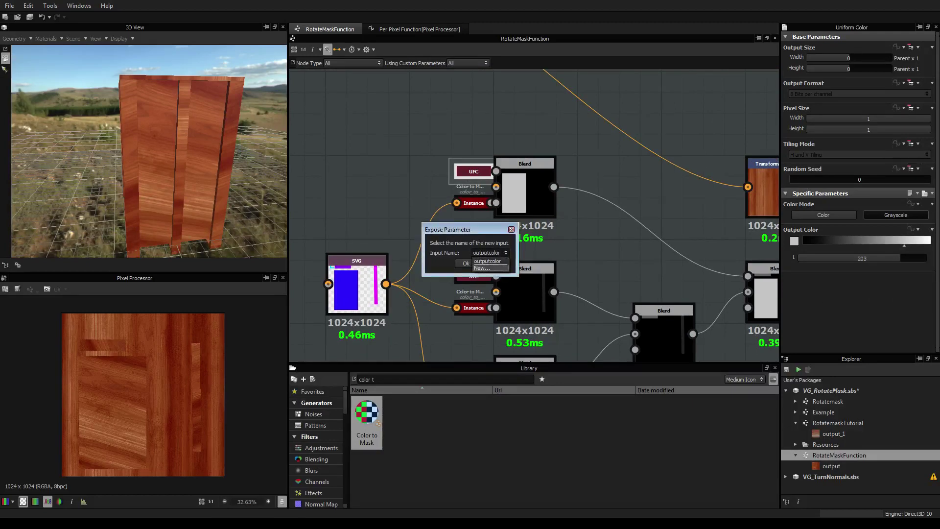
{"action": "left_click", "coordinate": [482, 268]}
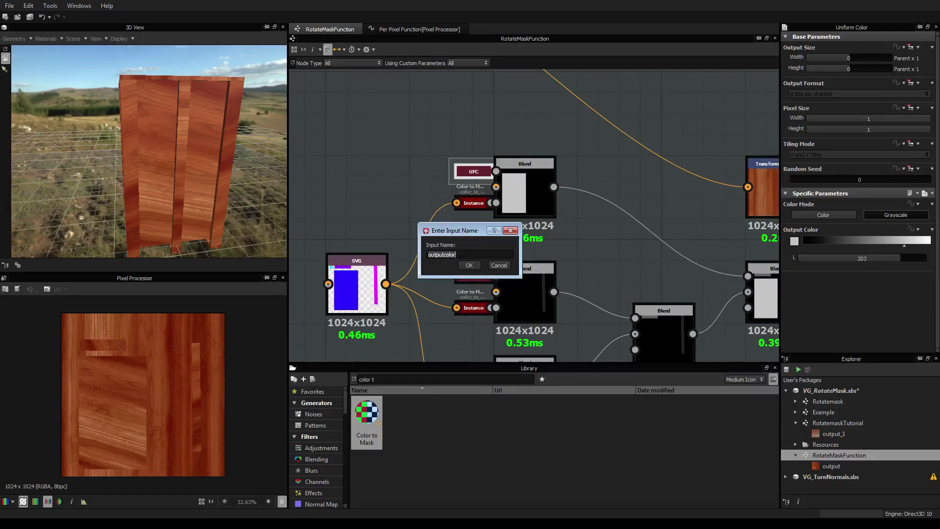
{"action": "type", "text": "rotation01"}
{"action": "key", "text": "Return"}
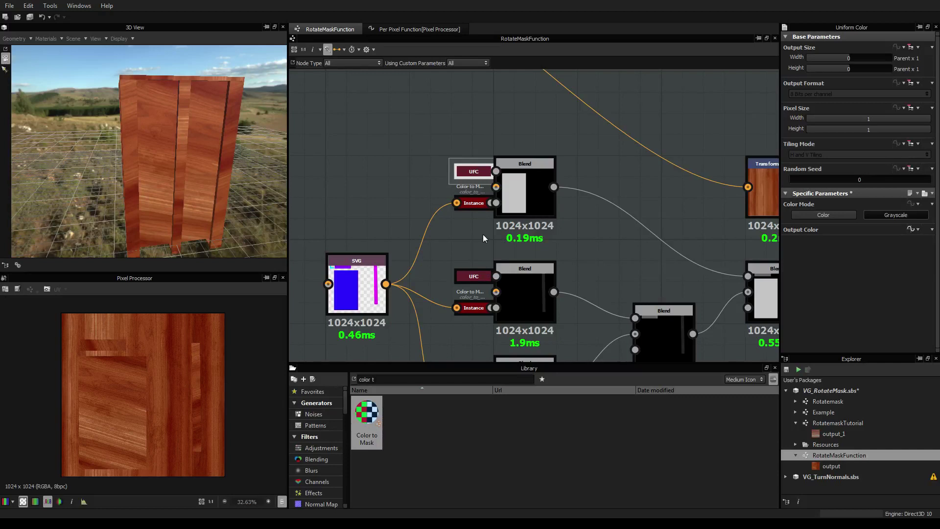
Expose the Color Mode parameter of the middle mask's Uniform Color node as a new input named rotation02
{"action": "left_click", "coordinate": [458, 287]}
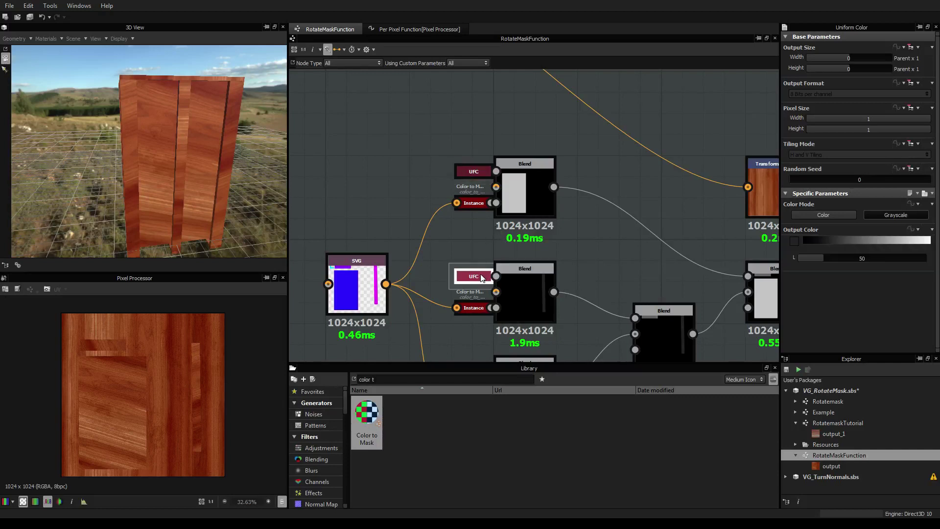
{"action": "left_click", "coordinate": [923, 203]}
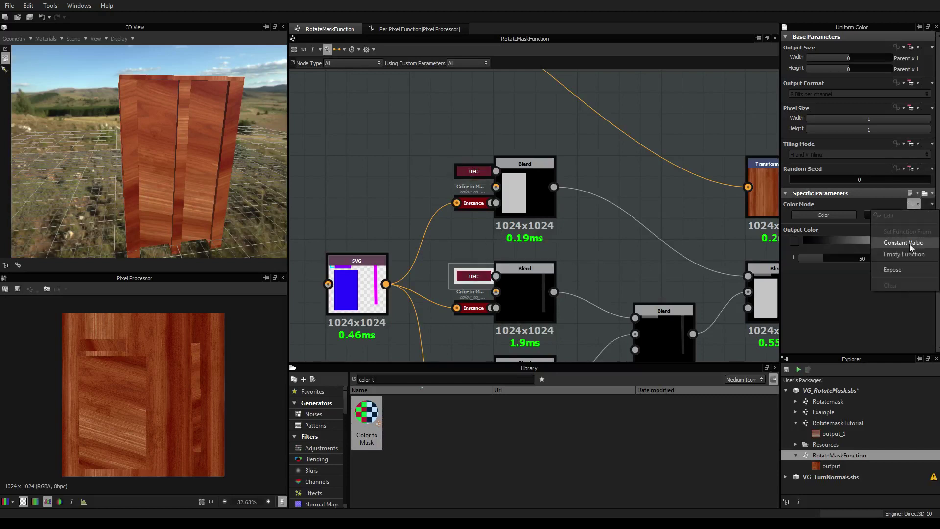
{"action": "left_click", "coordinate": [907, 270]}
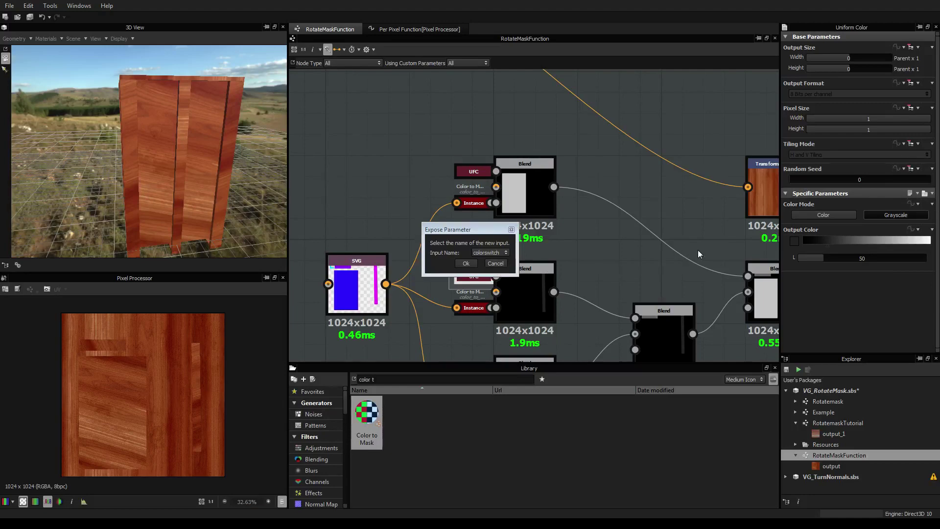
{"action": "left_click", "coordinate": [466, 263]}
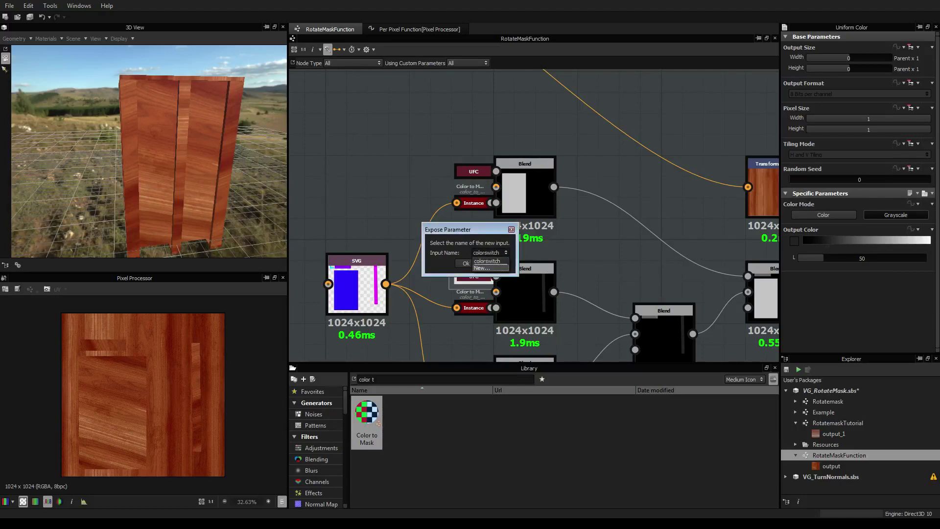
{"action": "type", "text": "rotation02"}
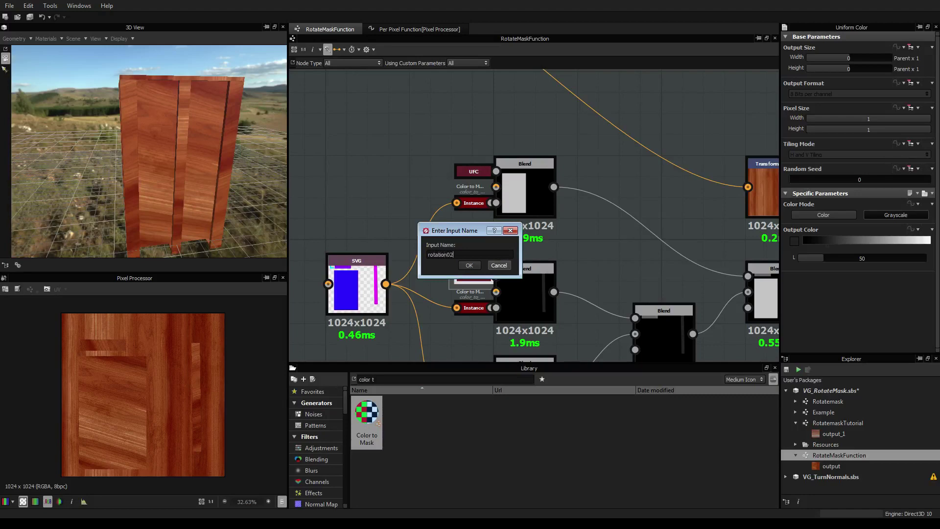
{"action": "left_click", "coordinate": [469, 265]}
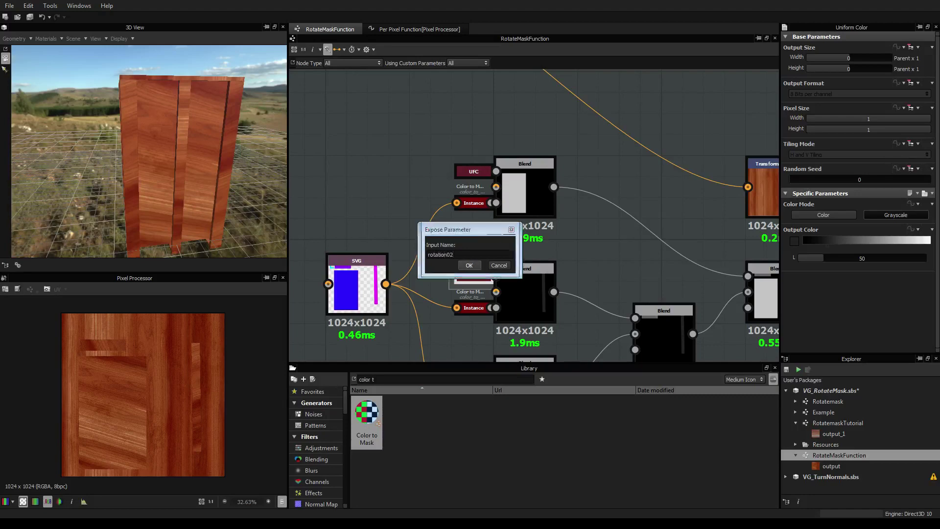
{"action": "left_click", "coordinate": [468, 264]}
Expose the grayscale Output Color of the lowest mask's Uniform Color node as a new input named rotation03
{"action": "middle_click_drag", "start_coordinate": [517, 313], "coordinate": [515, 224]}
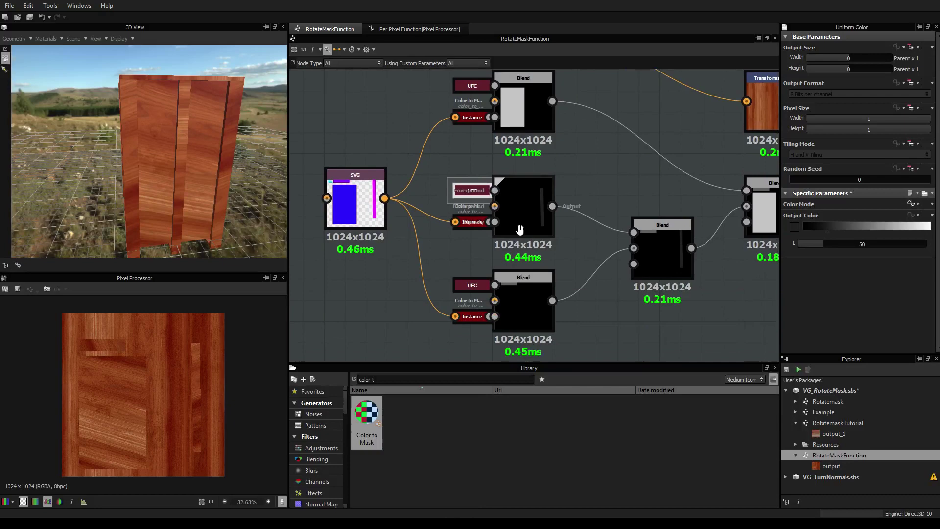
{"action": "left_click", "coordinate": [476, 284]}
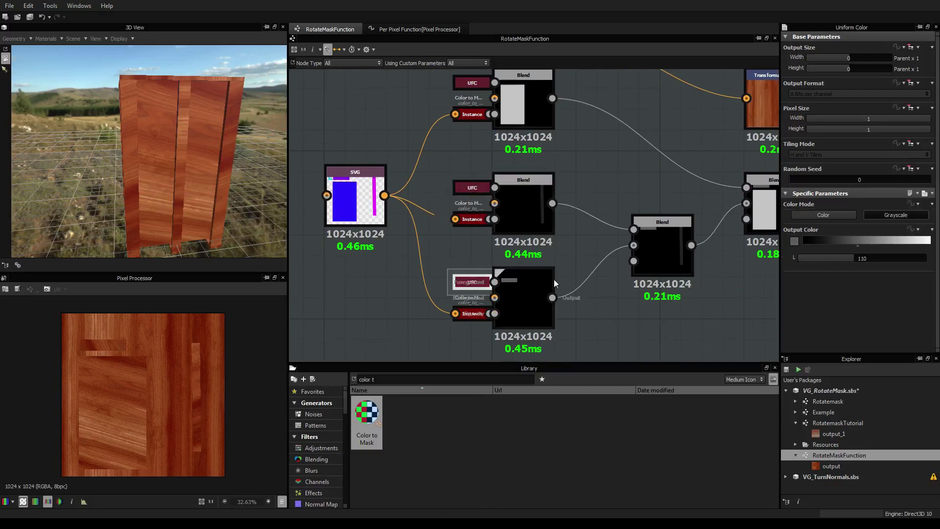
{"action": "left_click", "coordinate": [916, 229]}
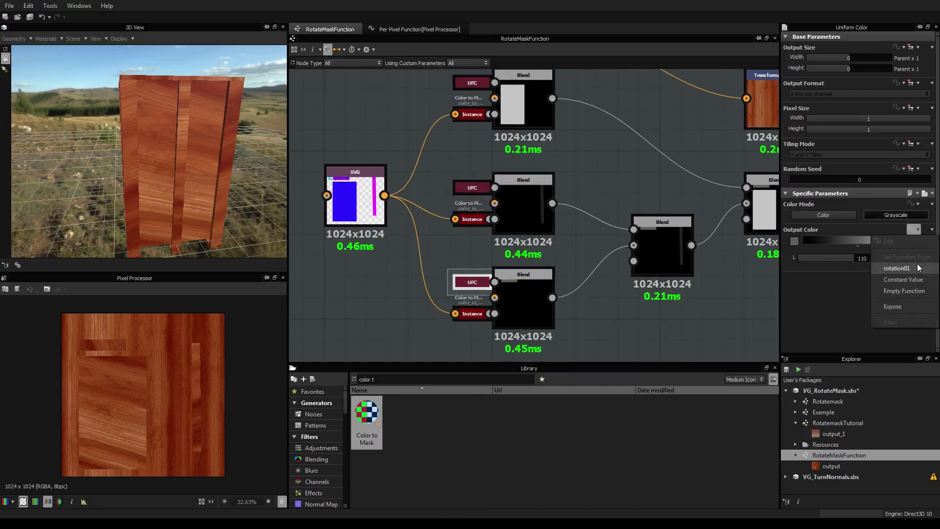
{"action": "left_click", "coordinate": [914, 305]}
{"action": "left_click", "coordinate": [506, 252]}
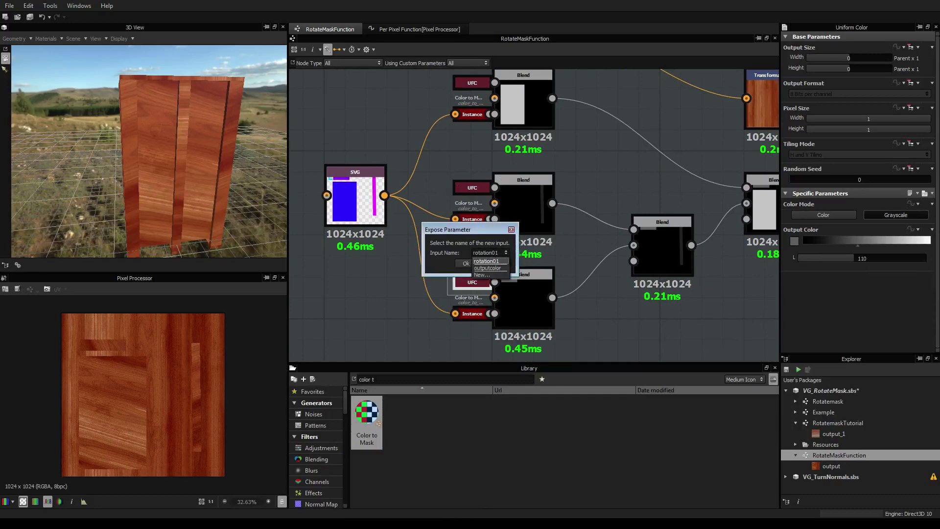
{"action": "left_click", "coordinate": [490, 274]}
{"action": "type", "text": "rot"}
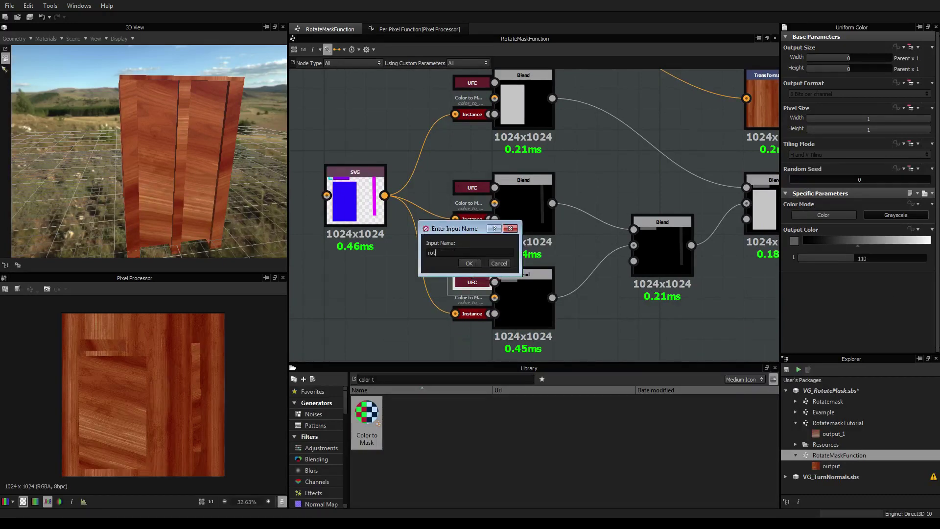
{"action": "type", "text": "ation03"}
{"action": "left_click", "coordinate": [468, 263]}
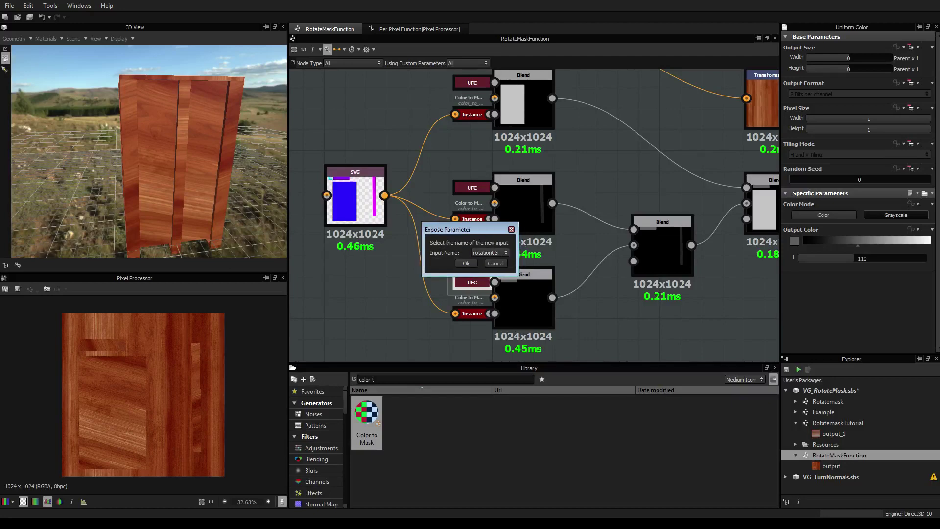
{"action": "left_click", "coordinate": [458, 261]}
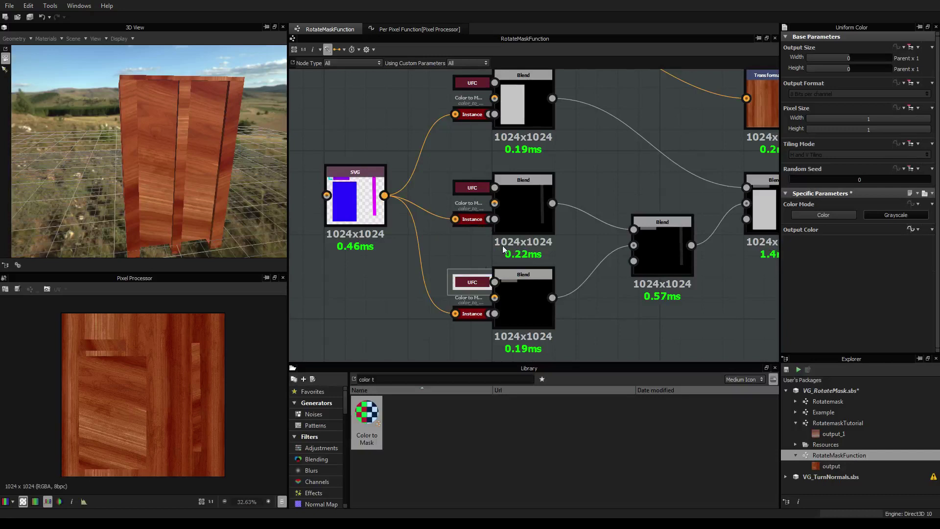
Set the default color of the color01 graph input to pure red (255, 0, 0)
{"action": "middle_click_drag", "start_coordinate": [726, 321], "coordinate": [649, 272]}
{"action": "left_click", "coordinate": [649, 272]}
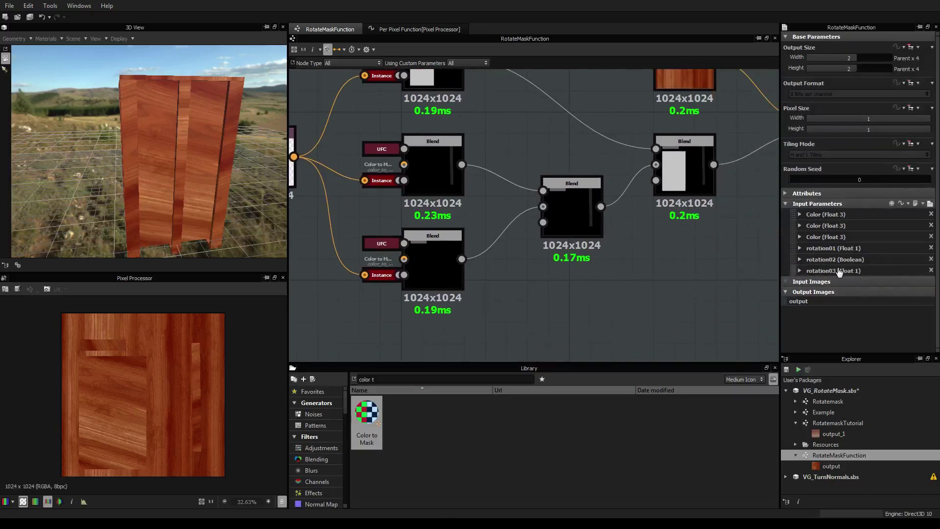
{"action": "left_click", "coordinate": [799, 214]}
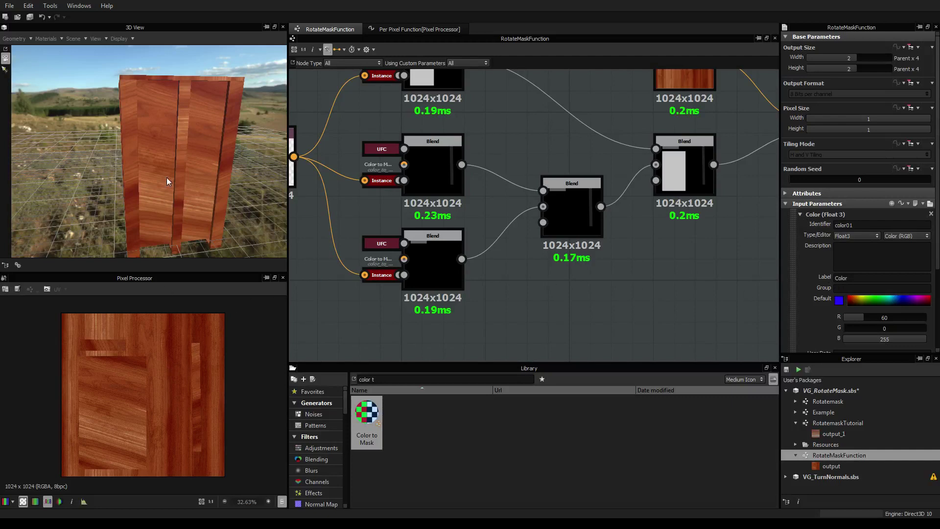
{"action": "middle_click_drag", "start_coordinate": [324, 292], "coordinate": [412, 292]}
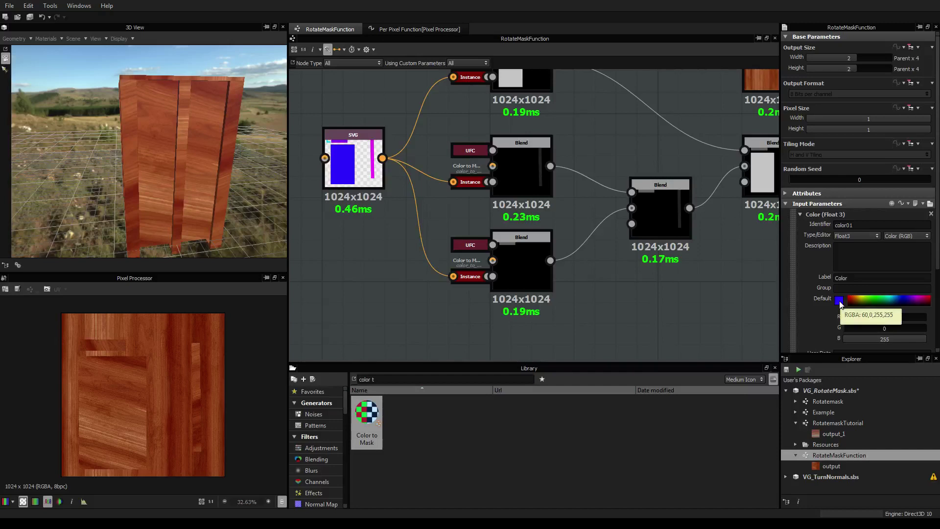
{"action": "left_click", "coordinate": [839, 300]}
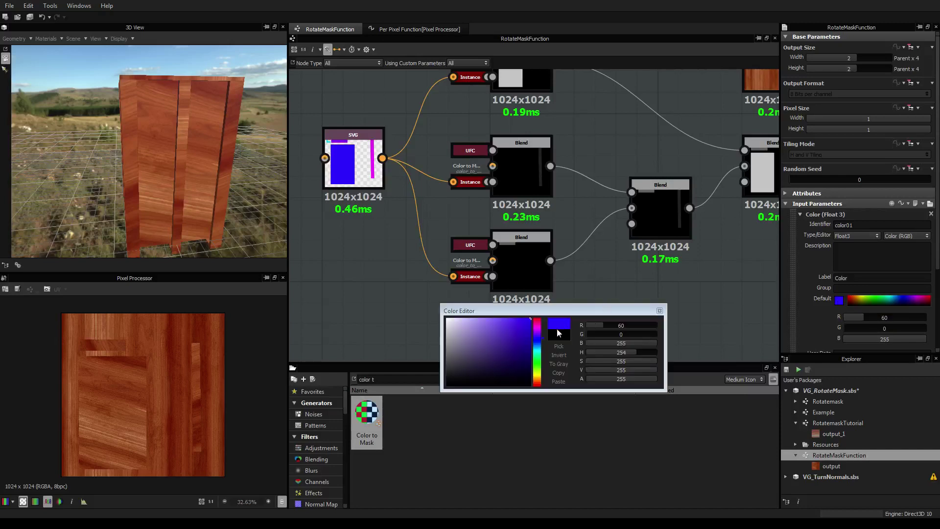
{"action": "left_click_drag", "start_coordinate": [542, 343], "coordinate": [537, 387]}
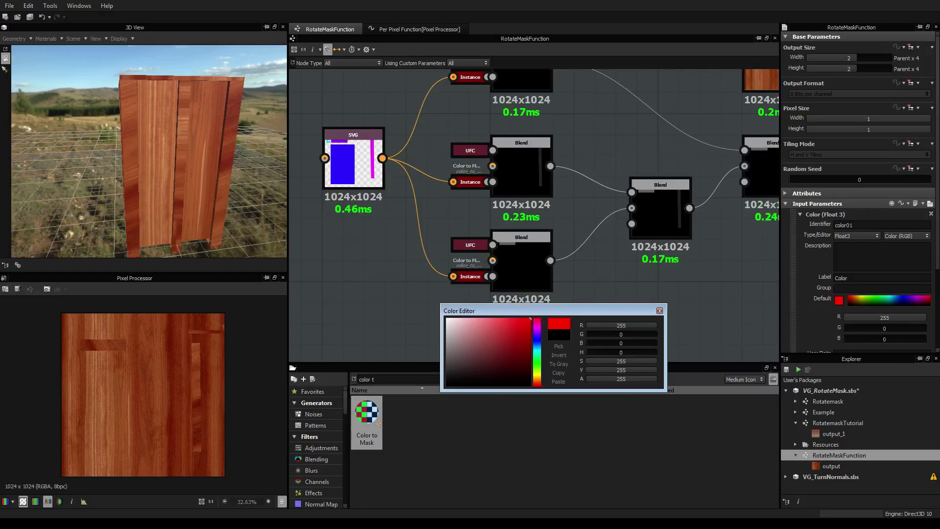
{"action": "left_click", "coordinate": [659, 310]}
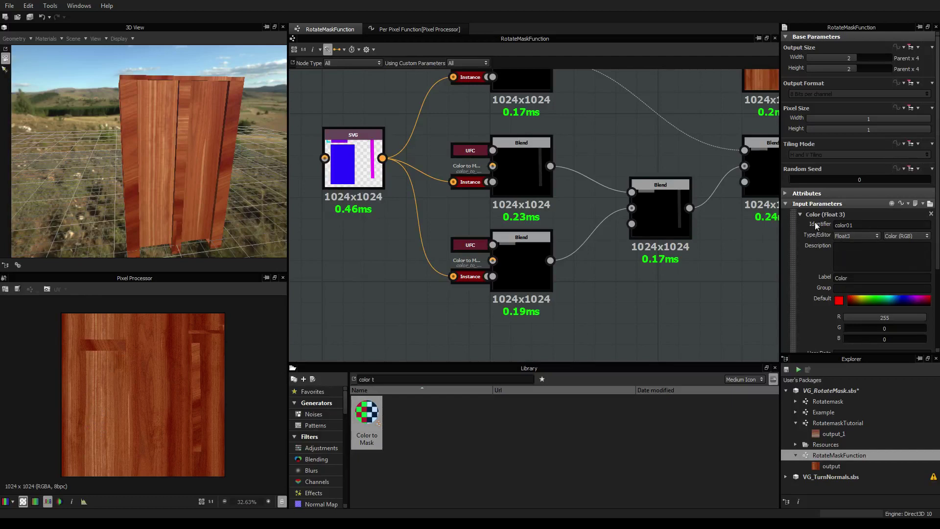
Set the default color of the color02 graph input to pure green (0, 255, 0)
{"action": "left_click", "coordinate": [800, 215]}
{"action": "left_click", "coordinate": [800, 226]}
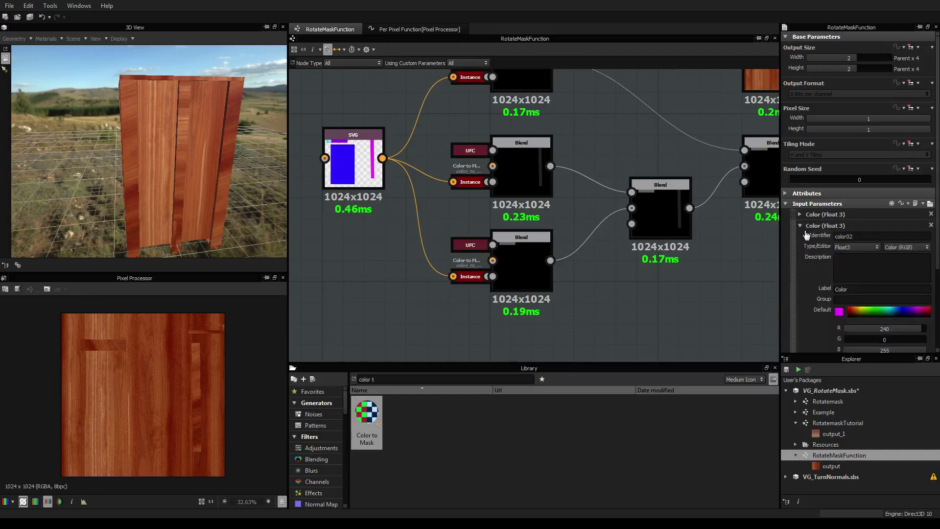
{"action": "left_click", "coordinate": [839, 311]}
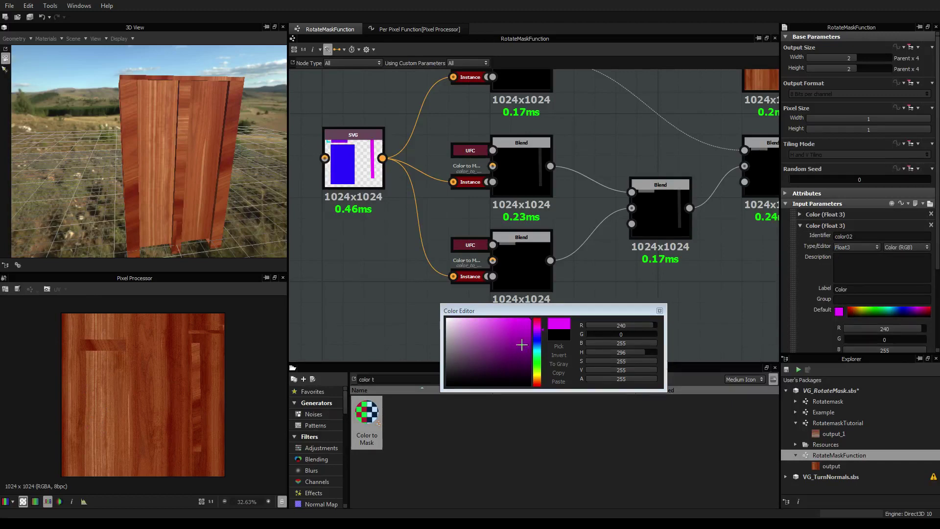
{"action": "mouse_move", "coordinate": [594, 334]}
{"action": "left_mouse_down"}
{"action": "mouse_move", "coordinate": [658, 335]}
{"action": "mouse_move", "coordinate": [583, 343]}
{"action": "mouse_move", "coordinate": [603, 325]}
{"action": "mouse_move", "coordinate": [584, 325]}
{"action": "left_mouse_up"}
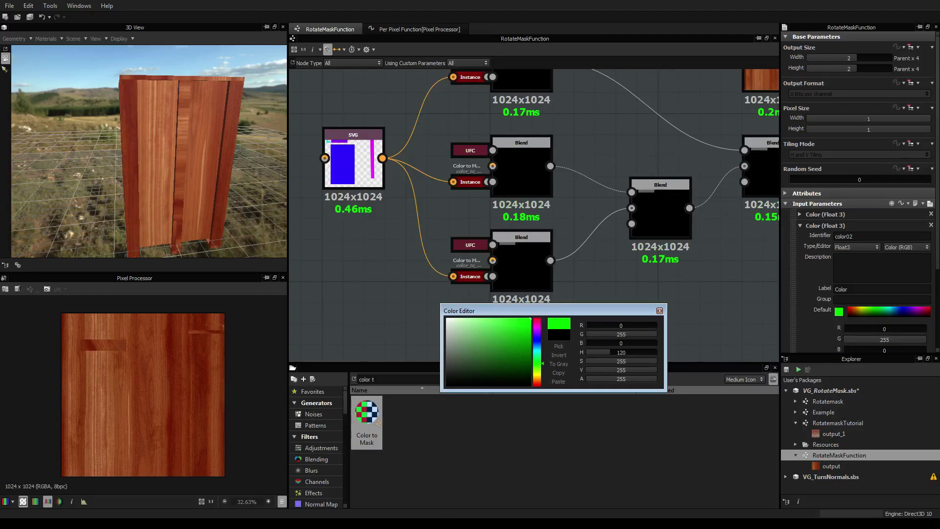
{"action": "left_click", "coordinate": [660, 311]}
Set the default color of the color03 graph input to pure blue (0, 0, 255)
{"action": "scroll", "coordinate": [838, 285], "scroll_direction": "down", "scroll_amount": 3}
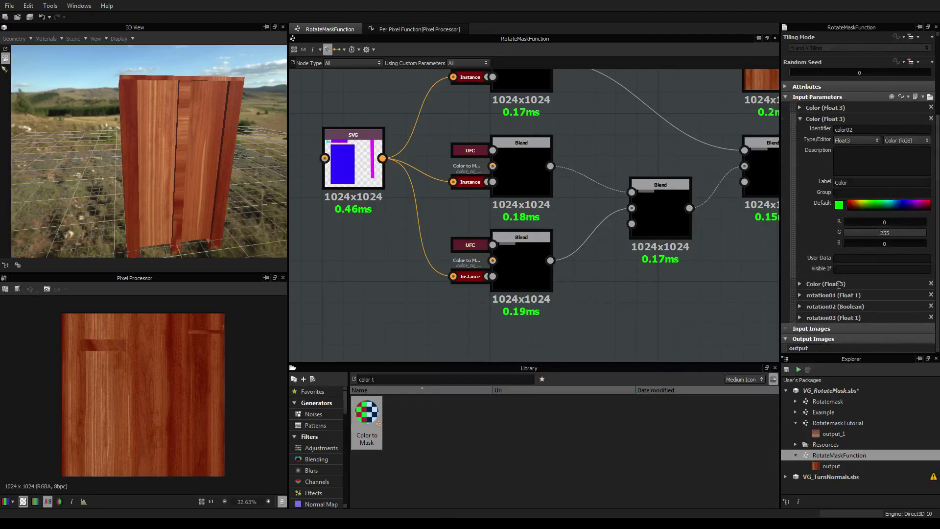
{"action": "left_click", "coordinate": [799, 283]}
{"action": "scroll", "coordinate": [876, 309], "scroll_direction": "down", "scroll_amount": 3}
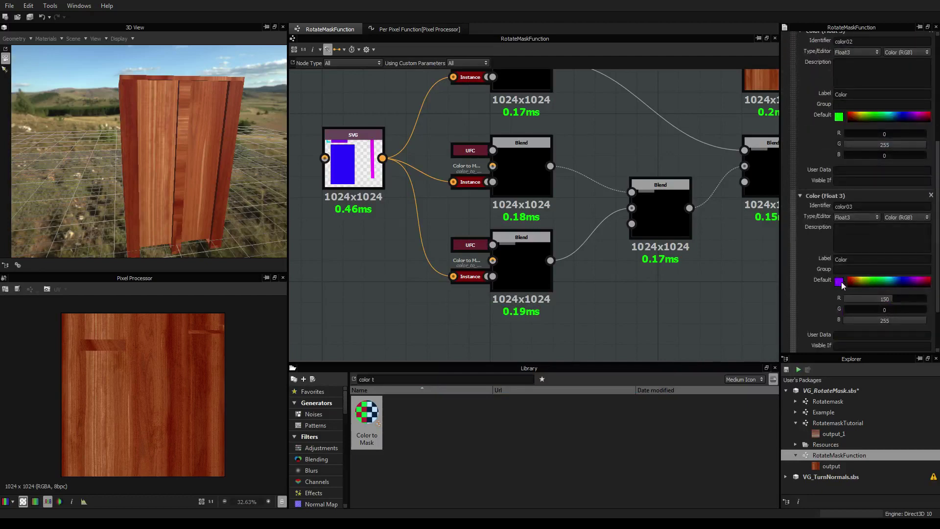
{"action": "left_click", "coordinate": [839, 282]}
{"action": "left_click", "coordinate": [536, 339]}
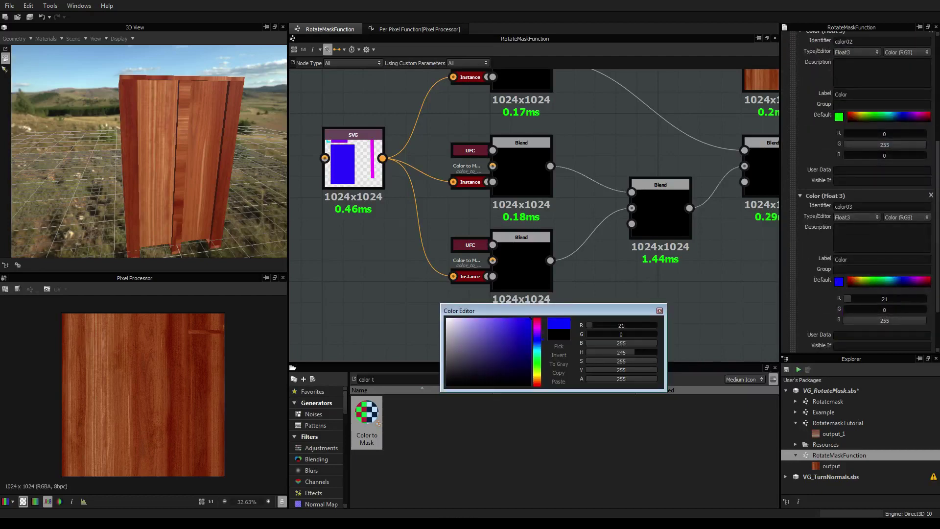
{"action": "left_click", "coordinate": [530, 319]}
{"action": "left_click", "coordinate": [659, 311]}
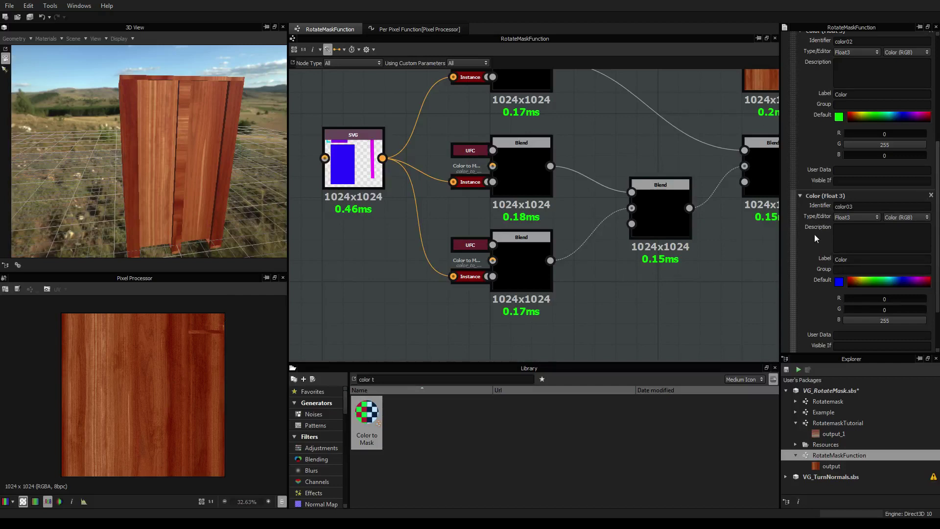
Change the rotation01 input's editor to Angle and set its Default Turns to 0
{"action": "scroll", "coordinate": [865, 256], "scroll_direction": "up", "scroll_amount": 3}
{"action": "scroll", "coordinate": [865, 256], "scroll_direction": "up", "scroll_amount": 2}
{"action": "left_click", "coordinate": [800, 147]}
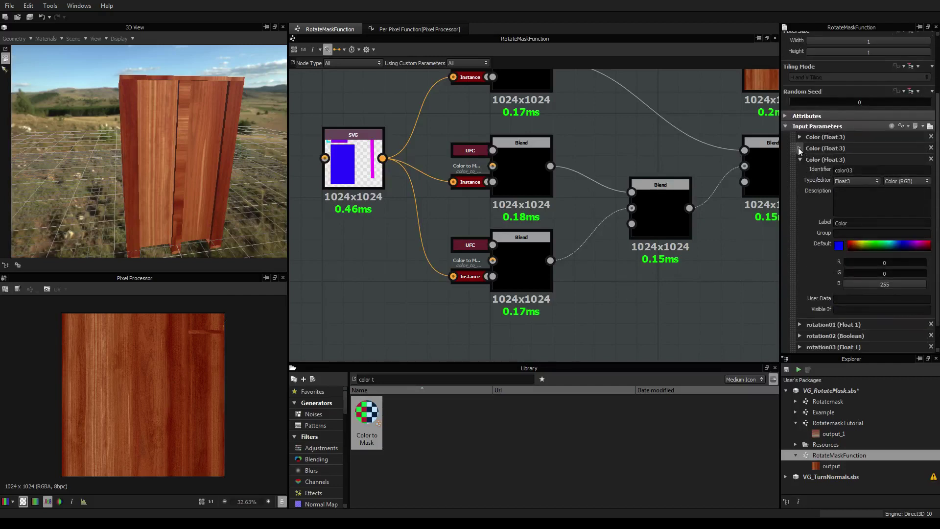
{"action": "left_click", "coordinate": [799, 156]}
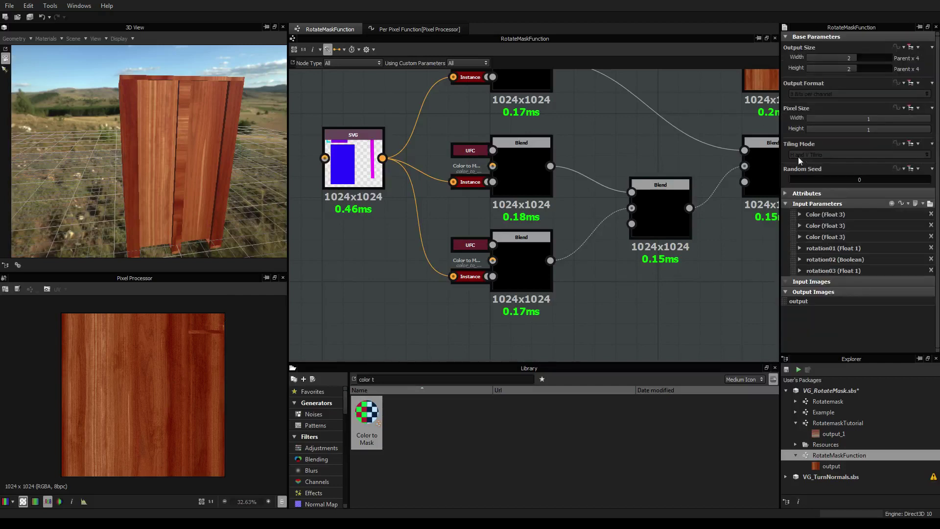
{"action": "left_click", "coordinate": [800, 248]}
{"action": "scroll", "coordinate": [864, 302], "scroll_direction": "down", "scroll_amount": 2}
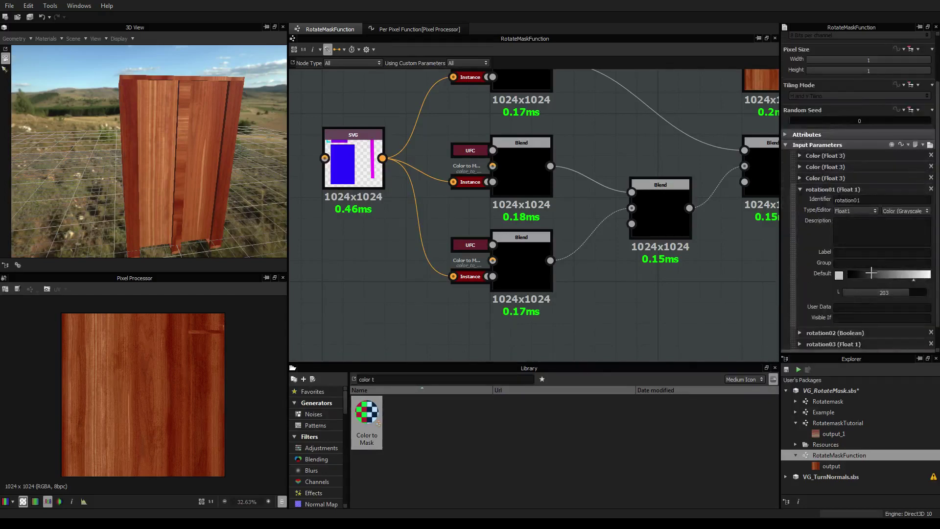
{"action": "scroll", "coordinate": [874, 242], "scroll_direction": "up", "scroll_amount": 1}
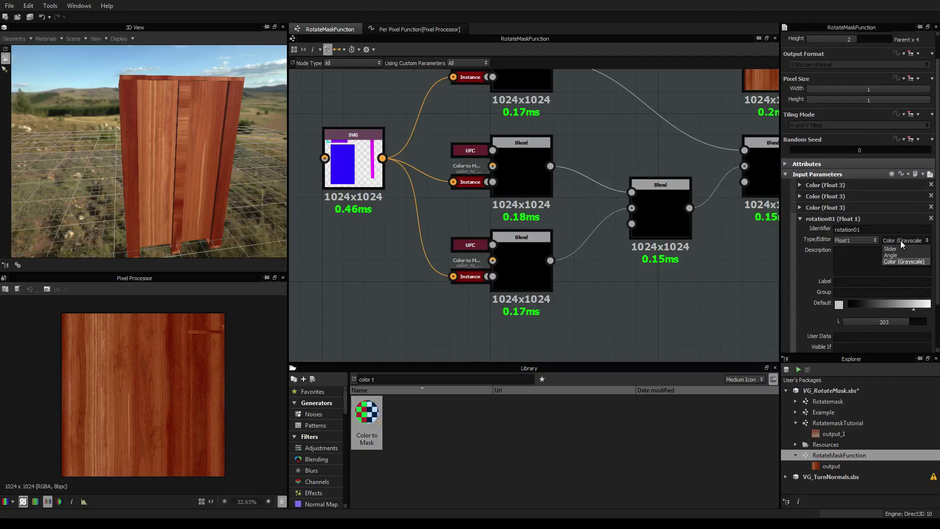
{"action": "left_click", "coordinate": [898, 255]}
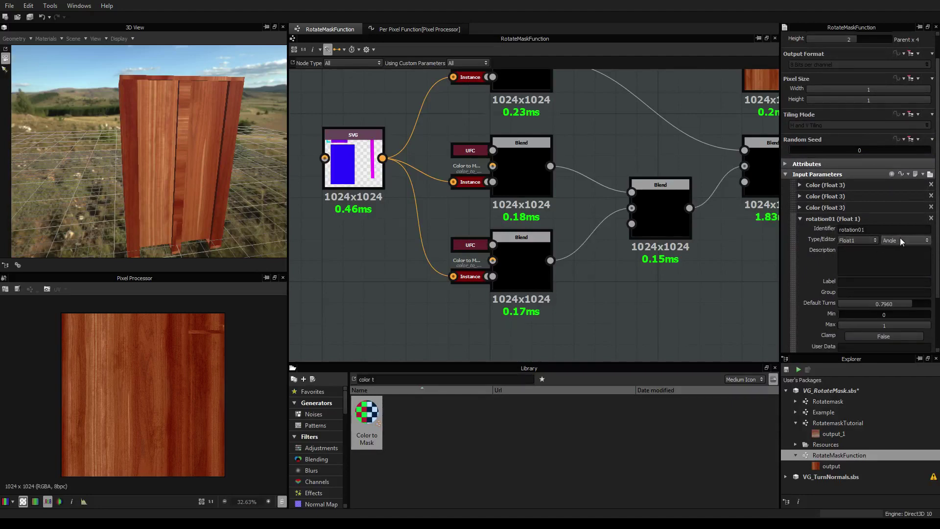
{"action": "double_click", "coordinate": [880, 304]}
{"action": "type", "text": "0"}
{"action": "key", "text": "Tab"}
Change the rotation02 input's type to Float1 and its editor to Angle
{"action": "scroll", "coordinate": [882, 304], "scroll_direction": "down", "scroll_amount": 3}
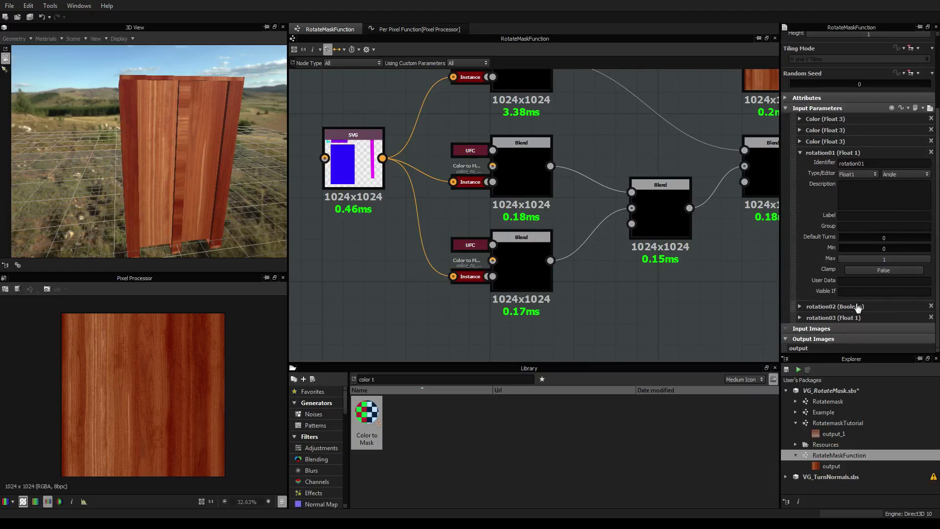
{"action": "left_click", "coordinate": [799, 307]}
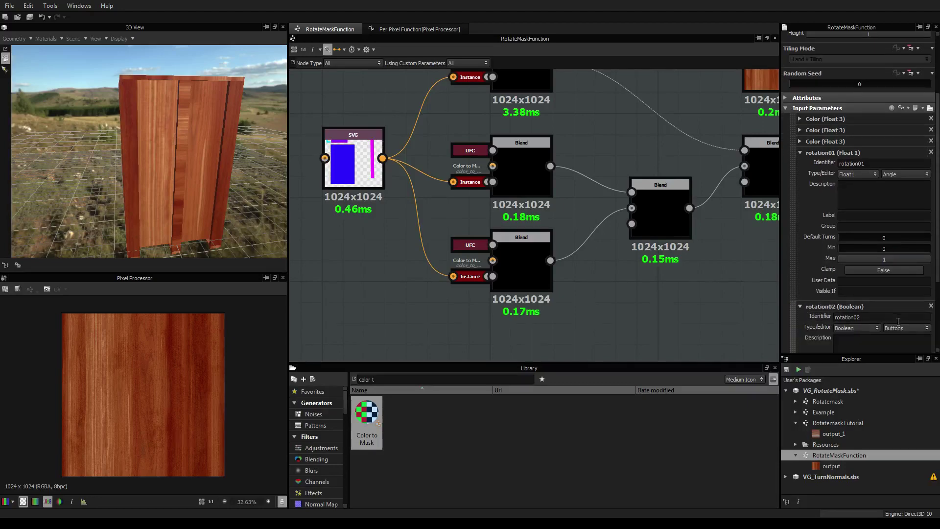
{"action": "left_click", "coordinate": [901, 335]}
{"action": "scroll", "coordinate": [855, 293], "scroll_direction": "down", "scroll_amount": 2}
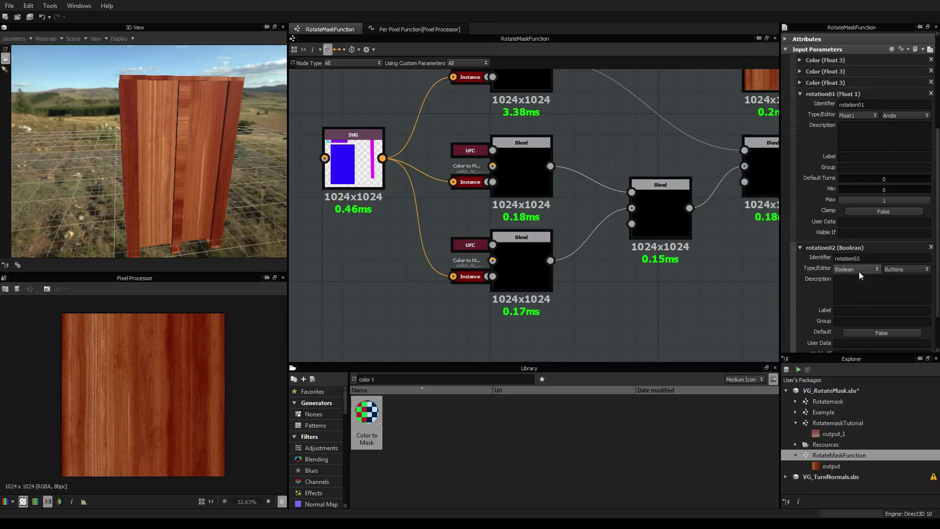
{"action": "scroll", "coordinate": [873, 253], "scroll_direction": "up", "scroll_amount": 3}
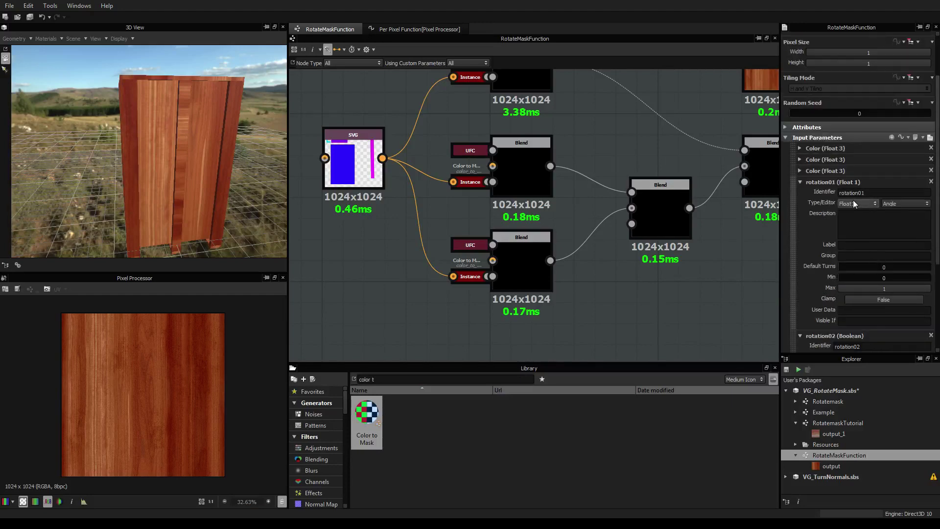
{"action": "scroll", "coordinate": [852, 199], "scroll_direction": "down", "scroll_amount": 2}
{"action": "left_click", "coordinate": [854, 296]}
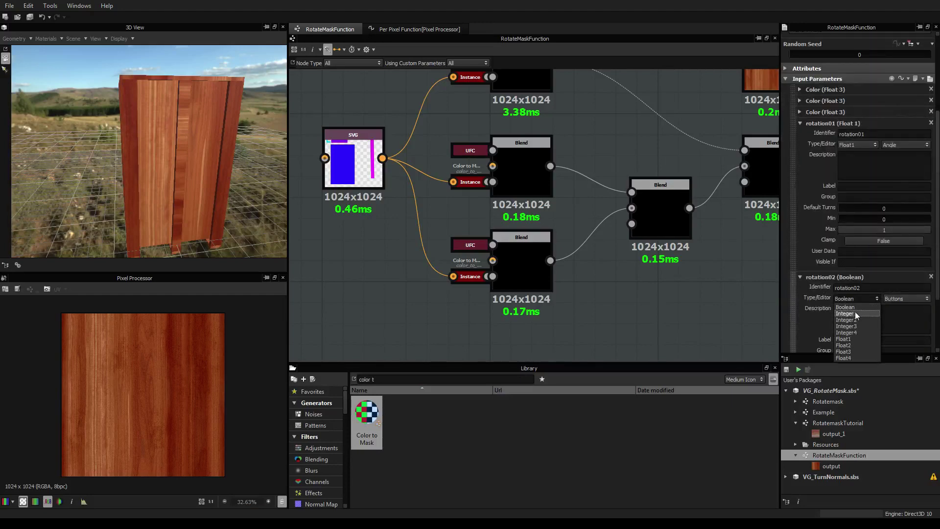
{"action": "left_click", "coordinate": [852, 339]}
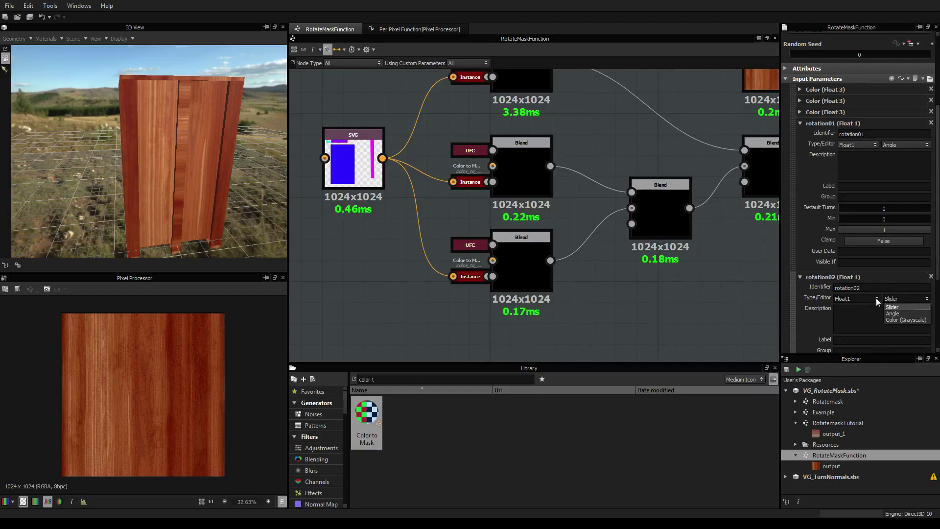
{"action": "left_click", "coordinate": [906, 313]}
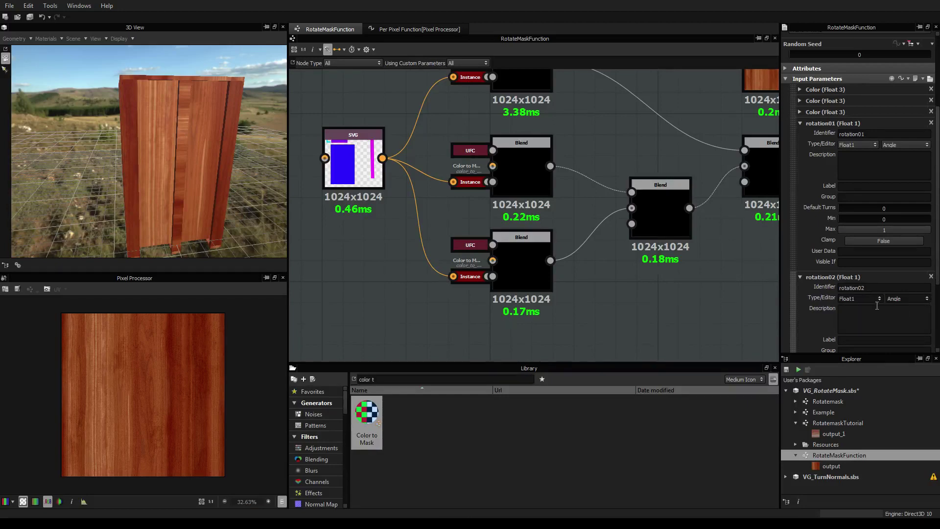
{"action": "left_click", "coordinate": [799, 277]}
Change the rotation03 input's editor to Angle and lower its Default Turns to the minimum
{"action": "left_click", "coordinate": [800, 317]}
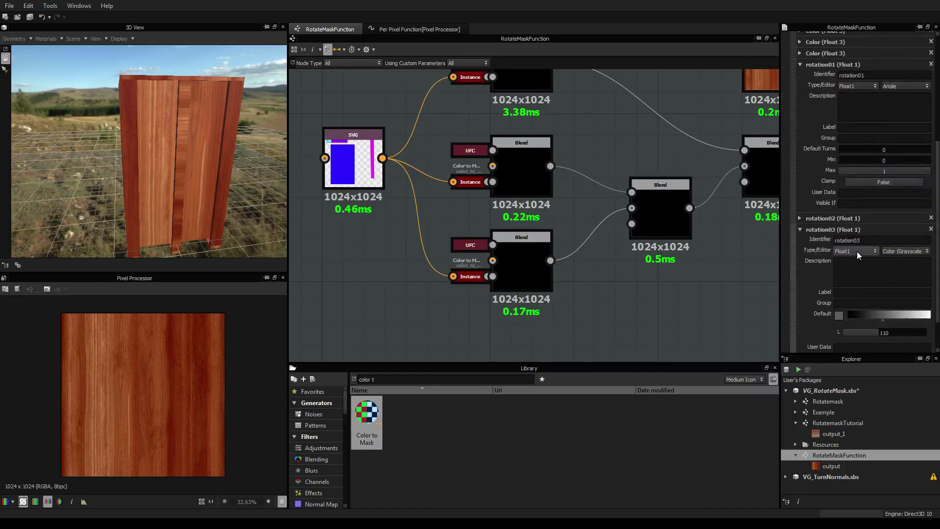
{"action": "left_click", "coordinate": [891, 251]}
{"action": "left_click", "coordinate": [895, 266]}
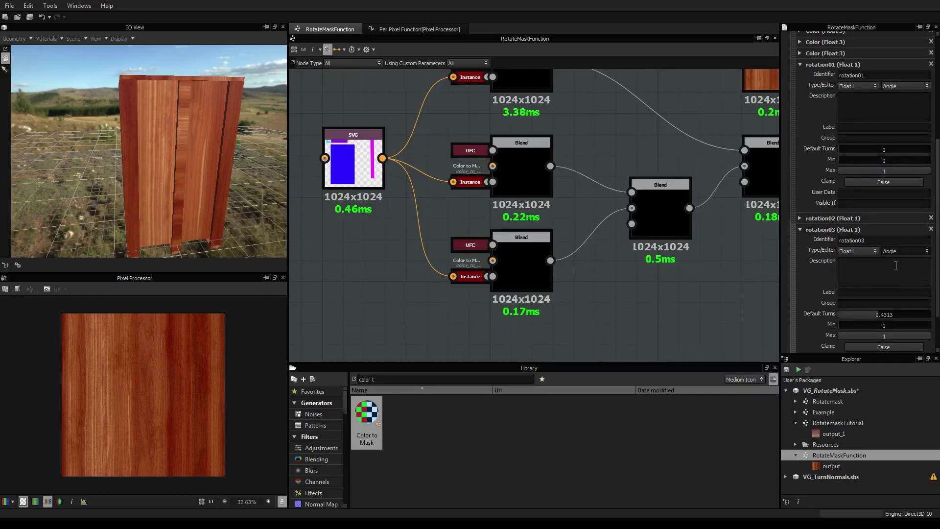
{"action": "left_click_drag", "start_coordinate": [865, 313], "coordinate": [799, 319]}
{"action": "scroll", "coordinate": [851, 172], "scroll_direction": "up", "scroll_amount": 3}
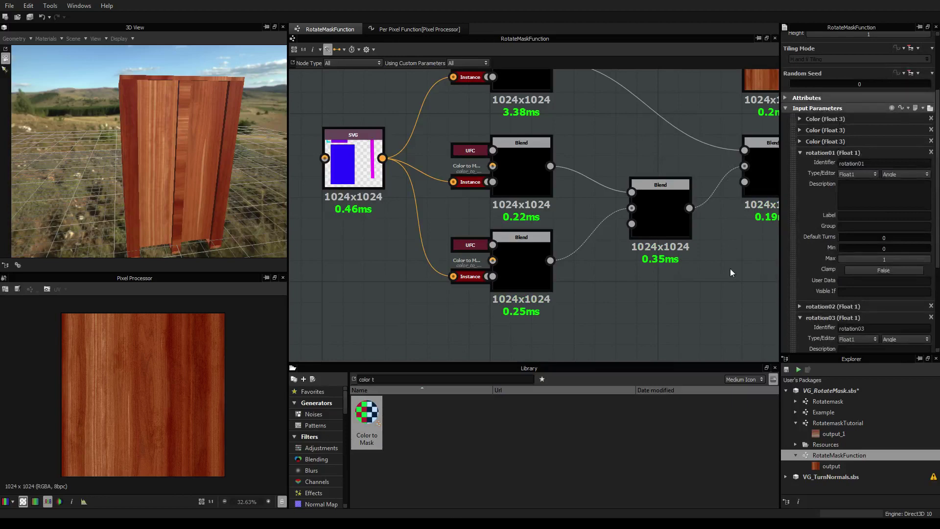
Replace the middle mask Uniform Color's Color Mode function with fixed Grayscale, and drive its Output Color with the rotation02 input
{"action": "middle_click_drag", "start_coordinate": [672, 273], "coordinate": [644, 277]}
{"action": "scroll", "coordinate": [644, 277], "scroll_direction": "down", "scroll_amount": 2}
{"action": "left_click", "coordinate": [504, 193]}
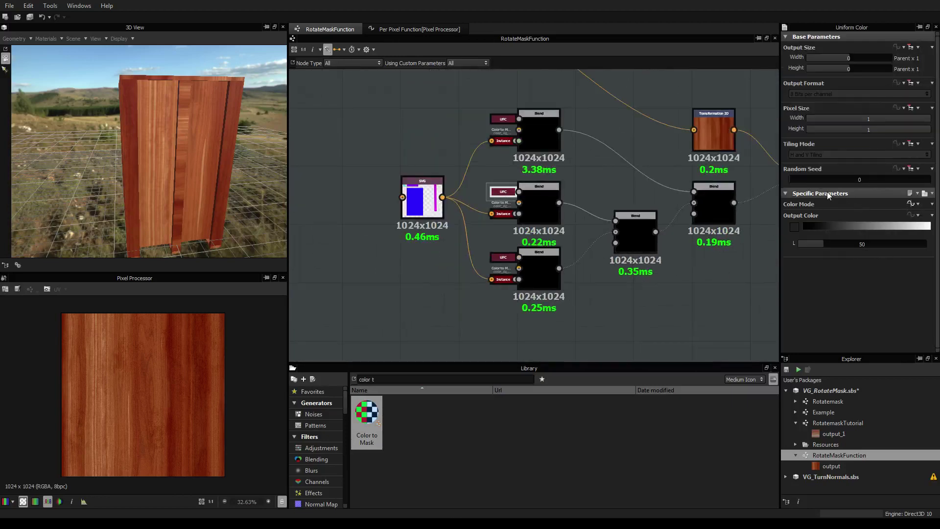
{"action": "left_click", "coordinate": [917, 205]}
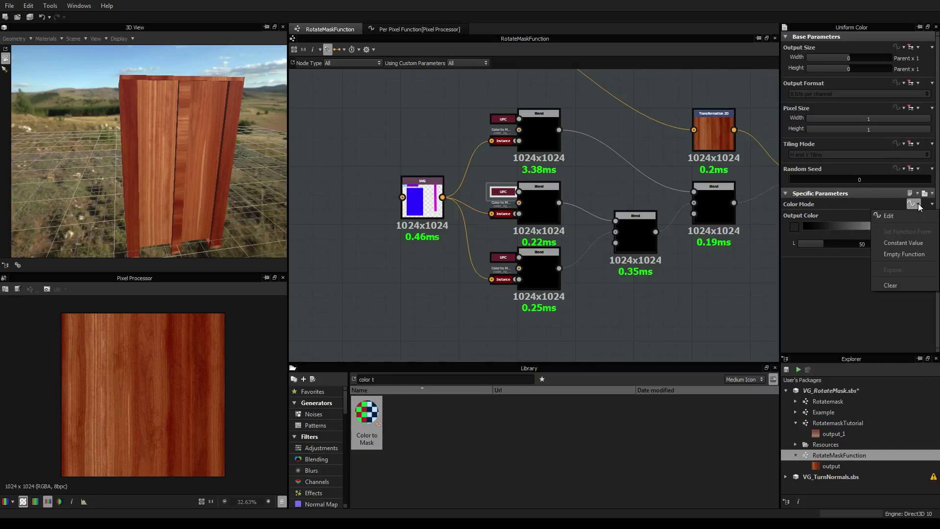
{"action": "left_click", "coordinate": [899, 283]}
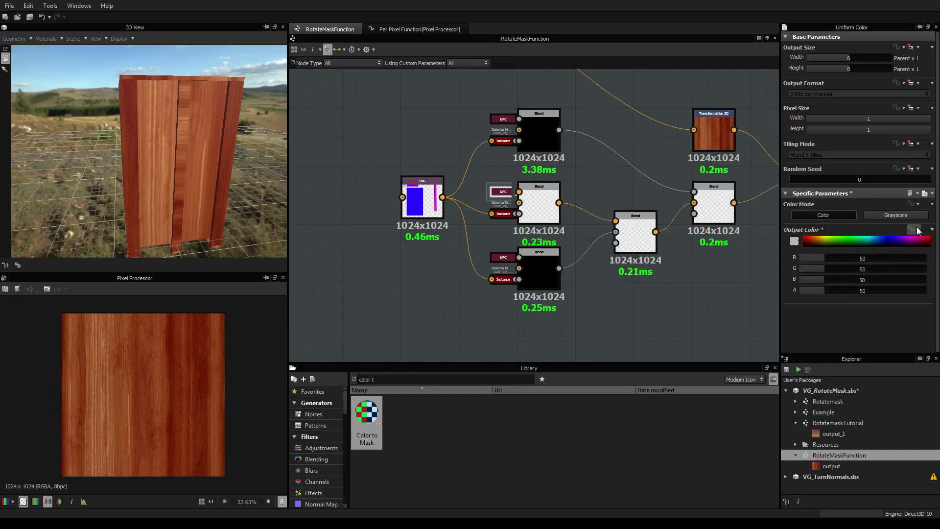
{"action": "left_click", "coordinate": [906, 213]}
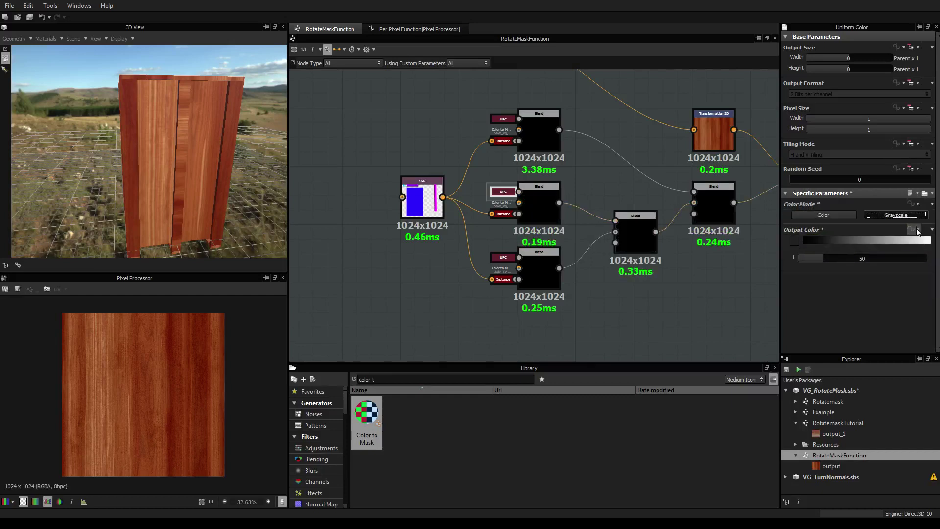
{"action": "left_click", "coordinate": [916, 230]}
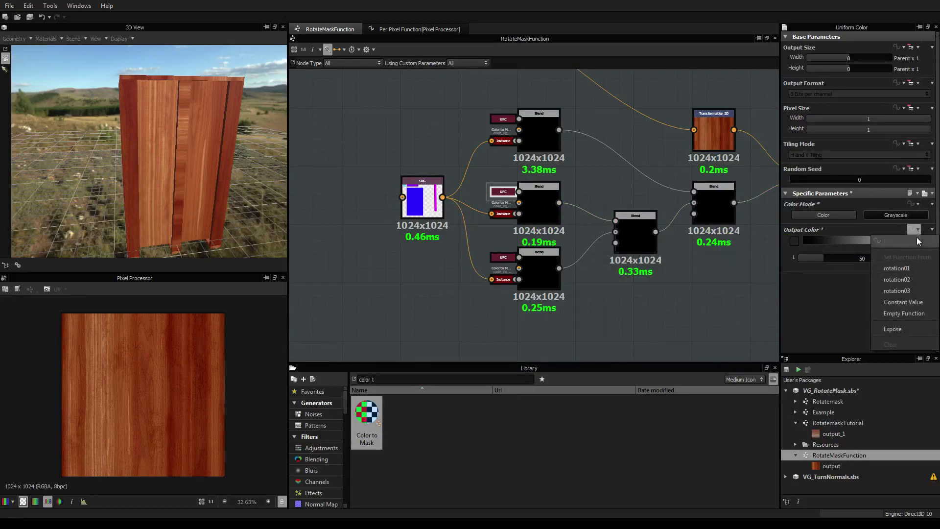
{"action": "left_click", "coordinate": [903, 279]}
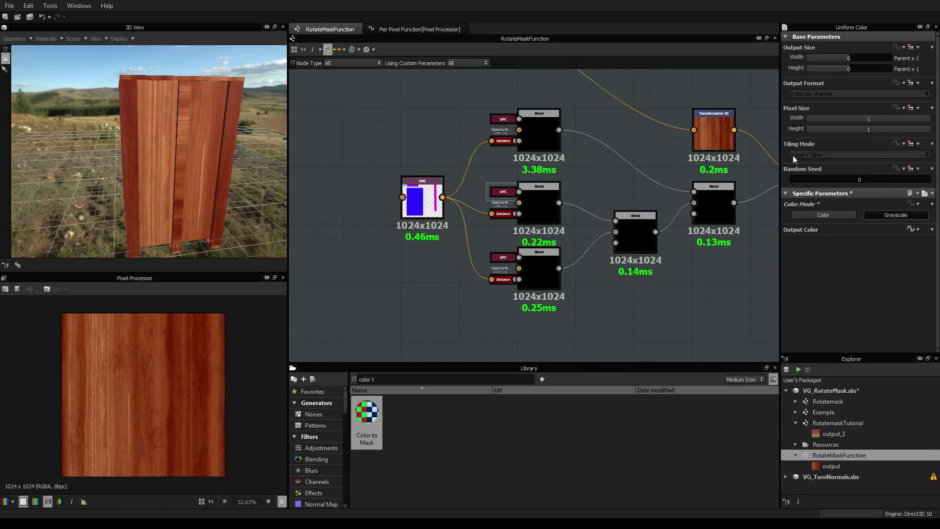
Preview the uppermost mask's Uniform Color node in the 2D view and show the graph's own parameters
{"action": "double_click", "coordinate": [504, 118]}
{"action": "double_click", "coordinate": [613, 122]}
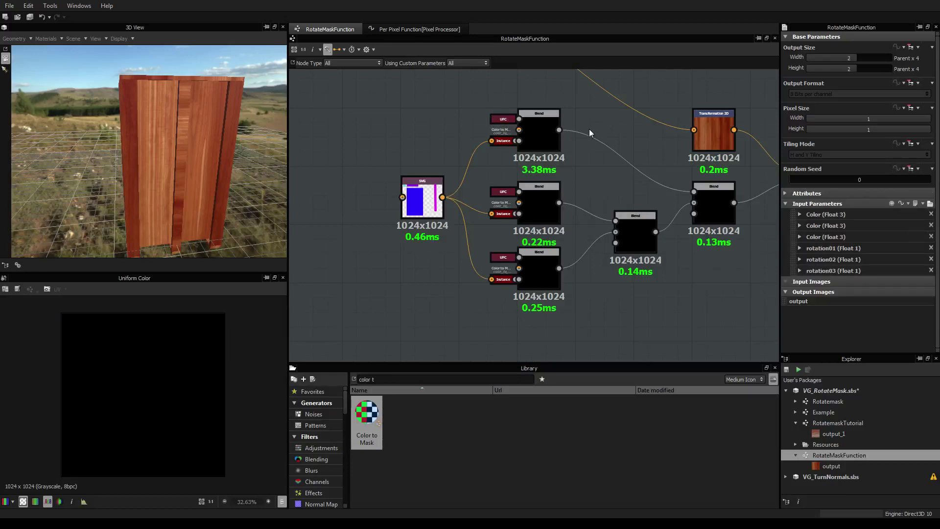
Show the graph's input parameter preview and examine the color and rotation controls
{"action": "left_click", "coordinate": [929, 204]}
{"action": "scroll", "coordinate": [895, 211], "scroll_direction": "down", "scroll_amount": 5}
{"action": "scroll", "coordinate": [895, 210], "scroll_direction": "up", "scroll_amount": 1}
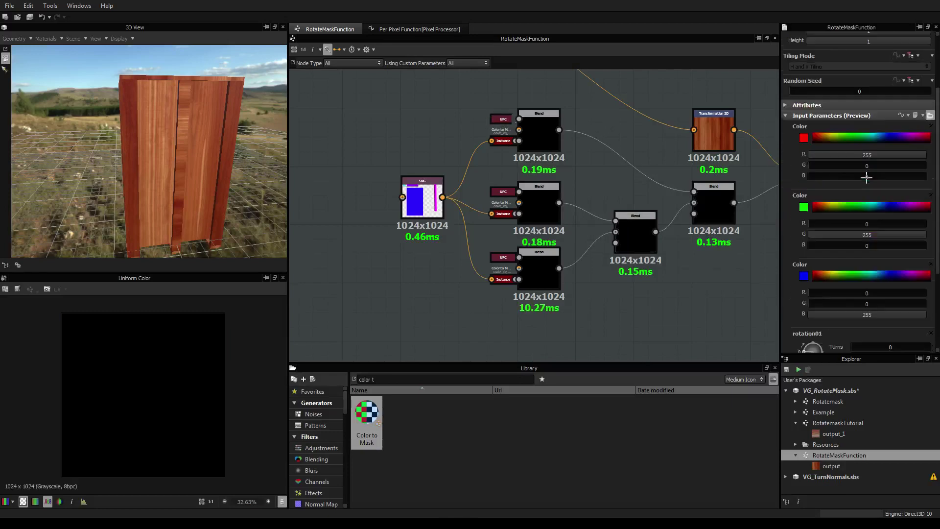
{"action": "scroll", "coordinate": [884, 162], "scroll_direction": "down", "scroll_amount": 1}
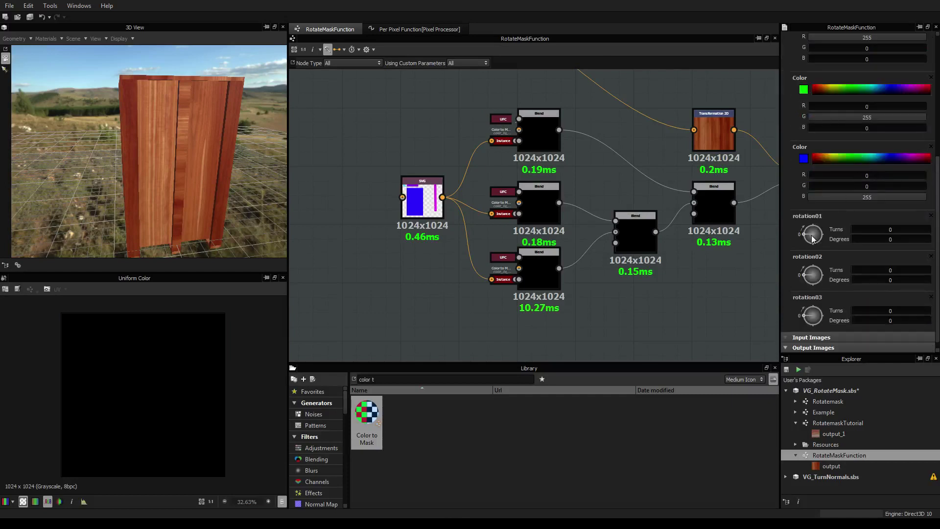
{"action": "scroll", "coordinate": [834, 205], "scroll_direction": "up", "scroll_amount": 1}
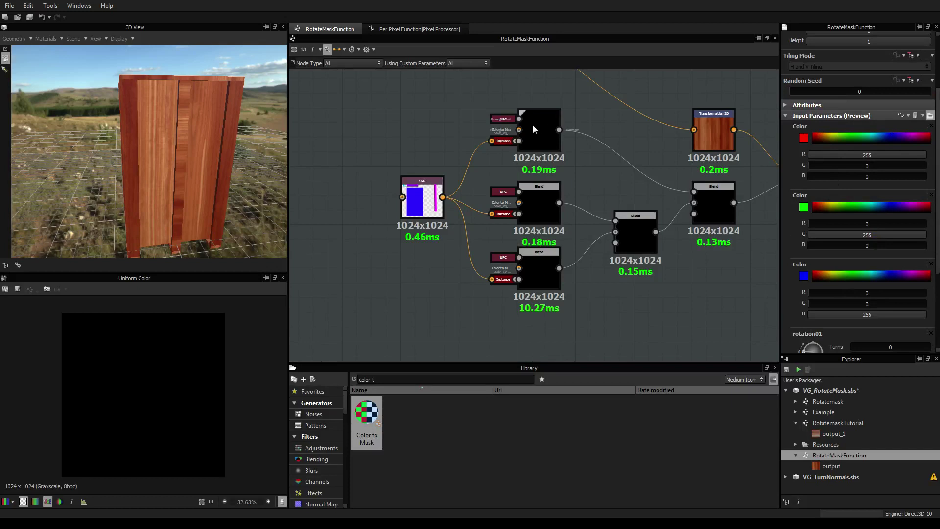
Examine the specific parameters of the three masks' Uniform Color nodes
{"action": "left_click", "coordinate": [501, 121]}
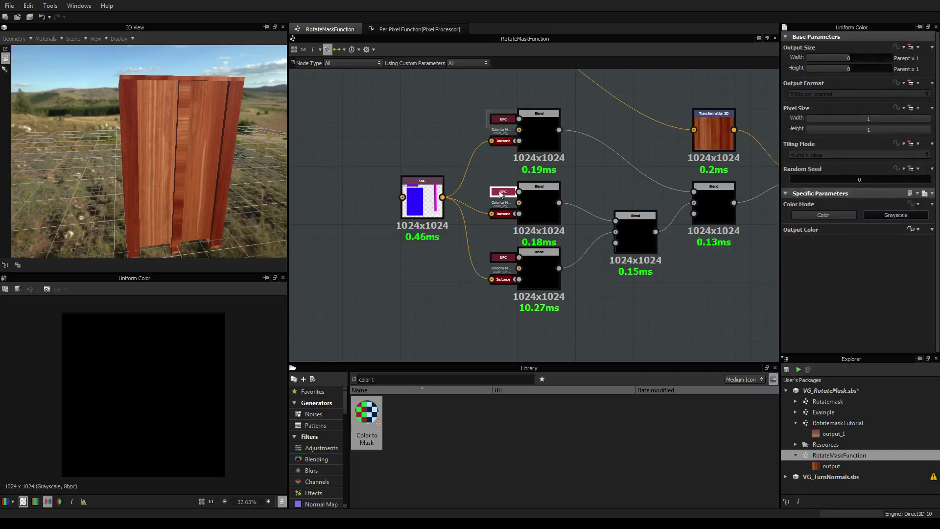
{"action": "left_click", "coordinate": [502, 258]}
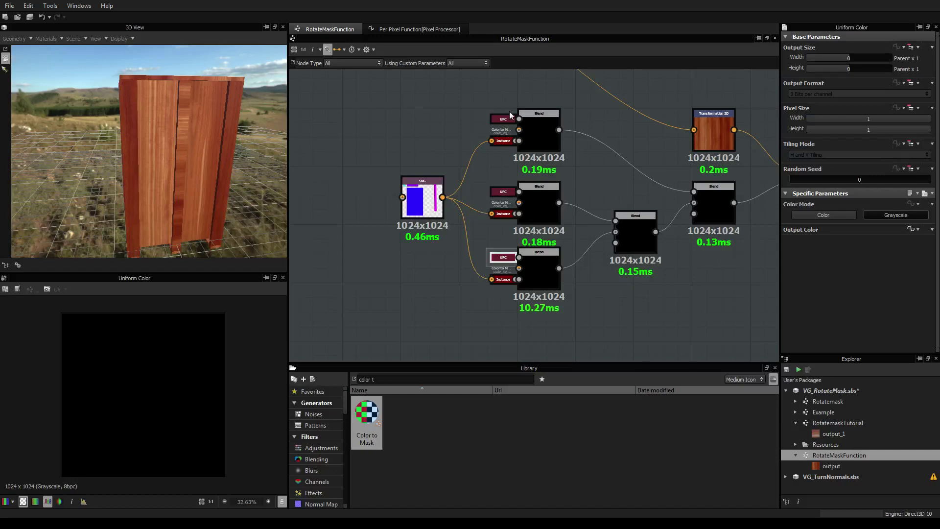
{"action": "left_click", "coordinate": [648, 125]}
{"action": "left_click", "coordinate": [507, 118]}
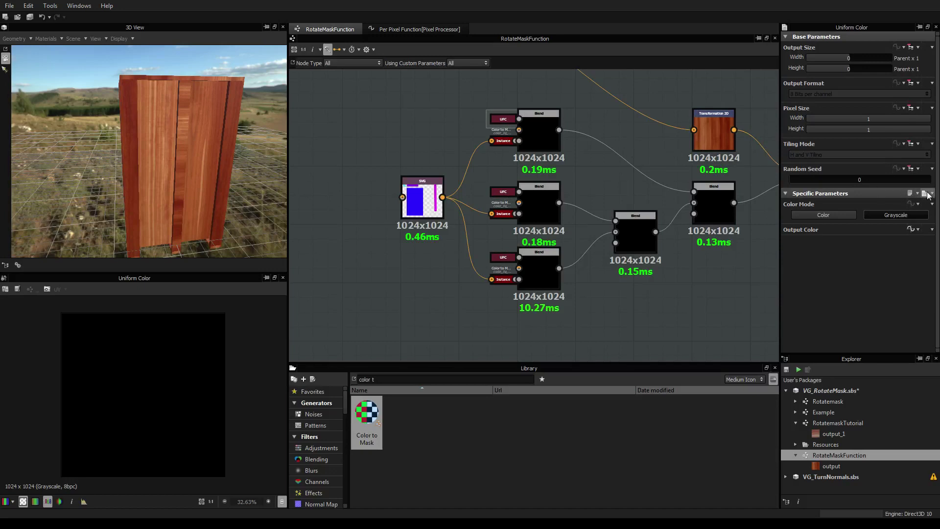
{"action": "left_click", "coordinate": [639, 141]}
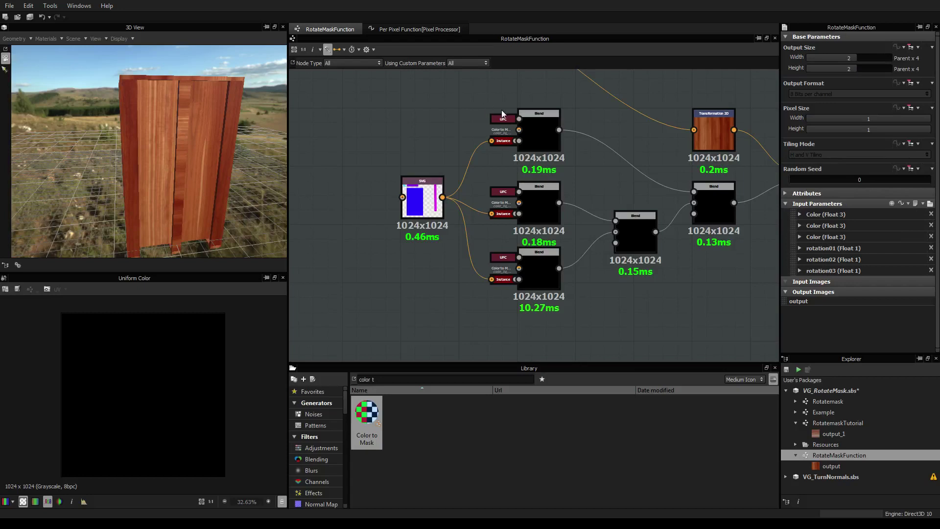
Try out the rotation01 angle control in the input parameter preview and return to the parameter definitions
{"action": "left_click", "coordinate": [930, 203]}
{"action": "scroll", "coordinate": [829, 227], "scroll_direction": "down", "scroll_amount": 3}
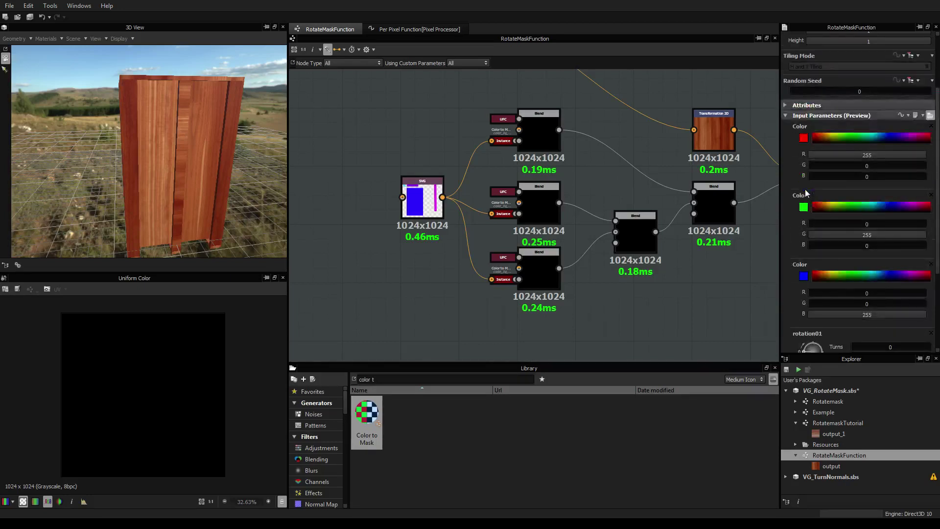
{"action": "scroll", "coordinate": [805, 191], "scroll_direction": "down", "scroll_amount": 3}
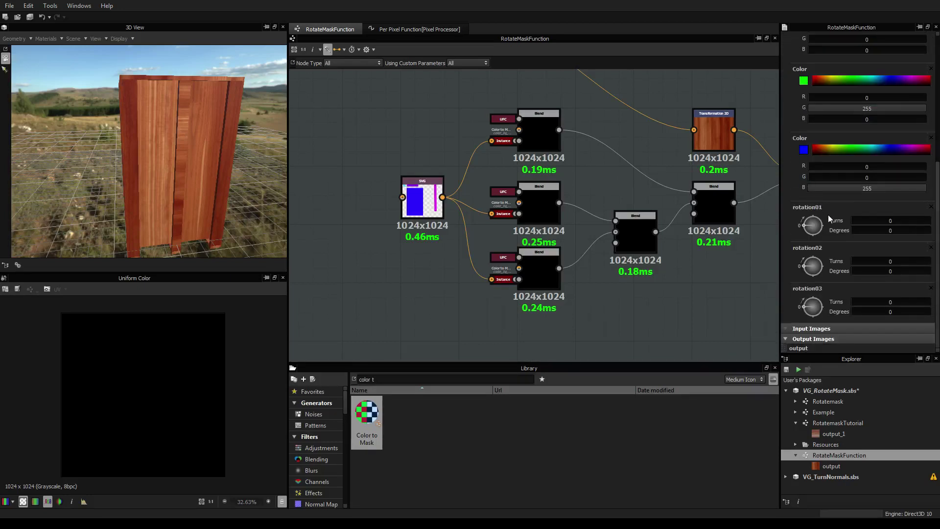
{"action": "left_click_drag", "start_coordinate": [804, 221], "coordinate": [840, 222]}
{"action": "scroll", "coordinate": [842, 183], "scroll_direction": "up", "scroll_amount": 5}
{"action": "left_click", "coordinate": [932, 136]}
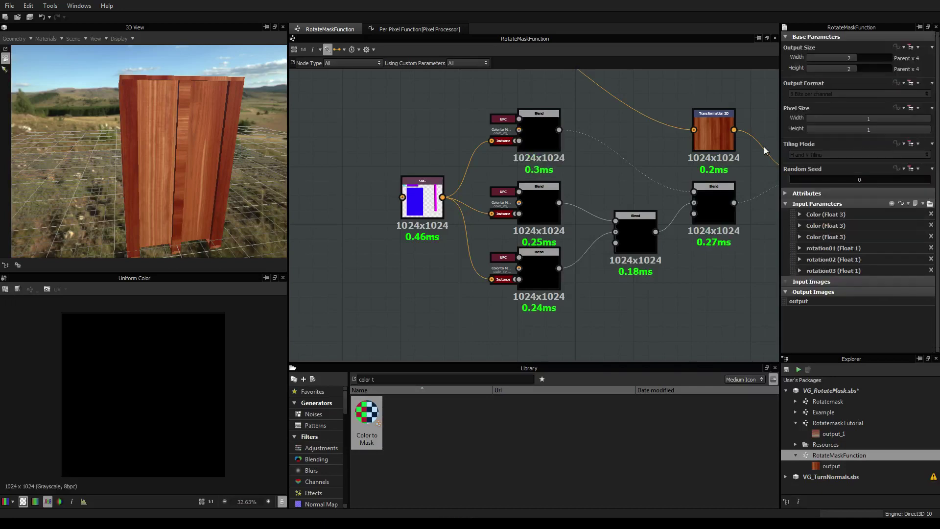
Rearrange the wood texture and SVG nodes in a column farther from the mask nodes, with a gap between them
{"action": "middle_click_drag", "start_coordinate": [602, 148], "coordinate": [587, 232]}
{"action": "scroll", "coordinate": [517, 161], "scroll_direction": "down", "scroll_amount": 4}
{"action": "scroll", "coordinate": [593, 232], "scroll_direction": "up", "scroll_amount": 1}
{"action": "scroll", "coordinate": [605, 232], "scroll_direction": "down", "scroll_amount": 2}
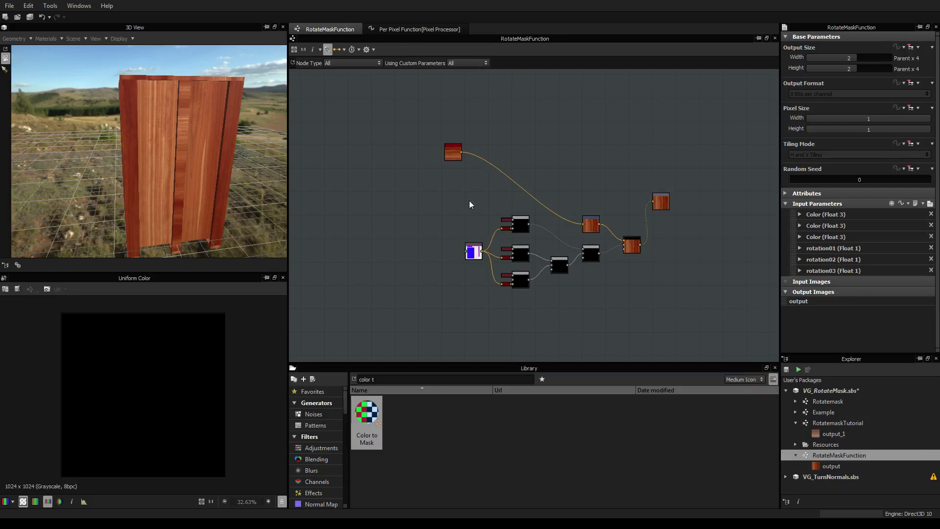
{"action": "left_click_drag", "start_coordinate": [473, 252], "coordinate": [409, 253]}
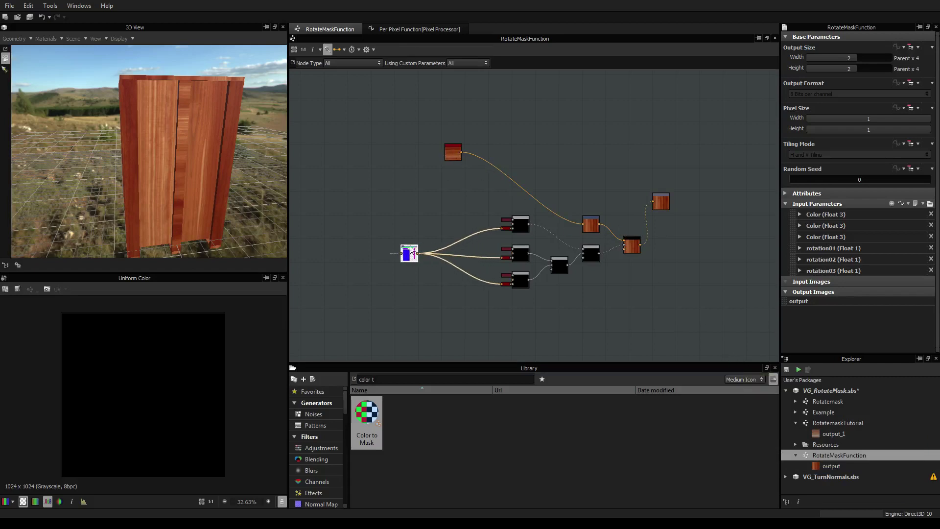
{"action": "left_click_drag", "start_coordinate": [450, 152], "coordinate": [410, 222]}
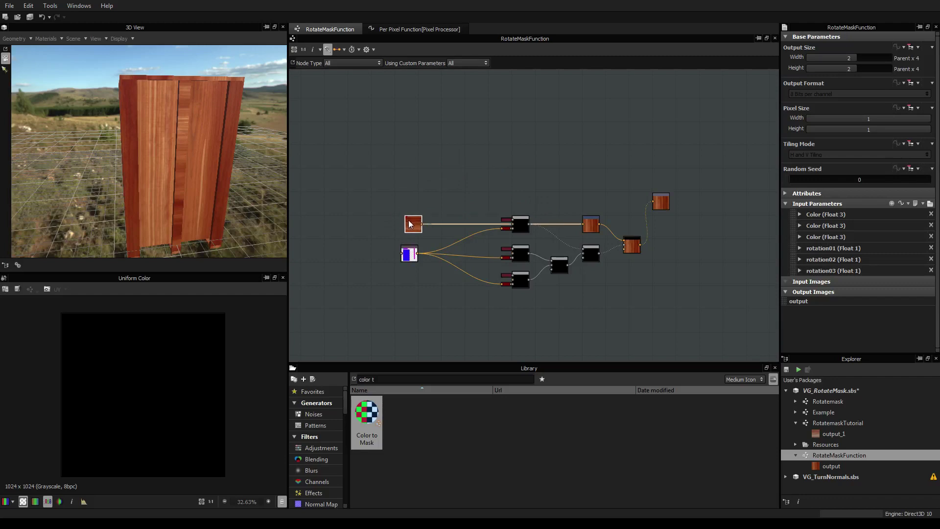
{"action": "scroll", "coordinate": [410, 223], "scroll_direction": "up", "scroll_amount": 3}
{"action": "scroll", "coordinate": [411, 223], "scroll_direction": "up", "scroll_amount": 2}
{"action": "middle_click_drag", "start_coordinate": [426, 223], "coordinate": [434, 163]}
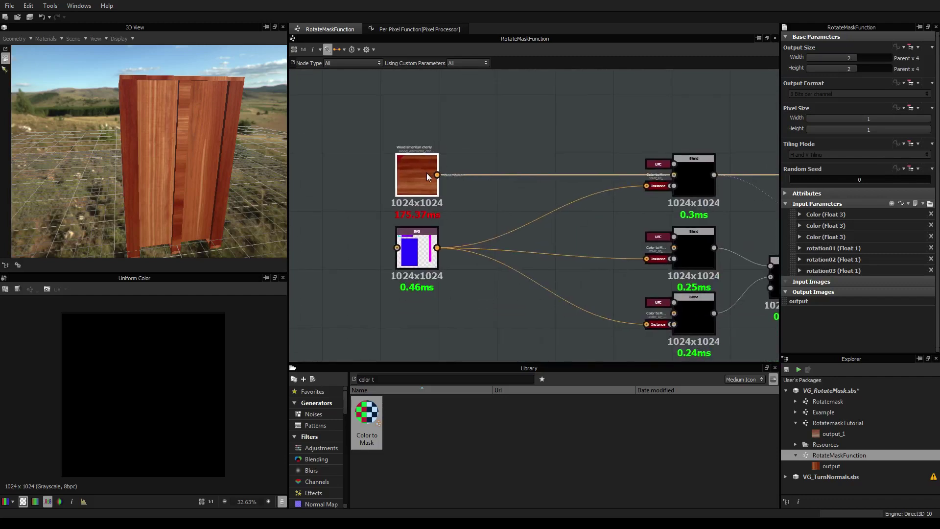
{"action": "left_click_drag", "start_coordinate": [426, 243], "coordinate": [427, 272]}
{"action": "scroll", "coordinate": [427, 272], "scroll_direction": "up", "scroll_amount": 1}
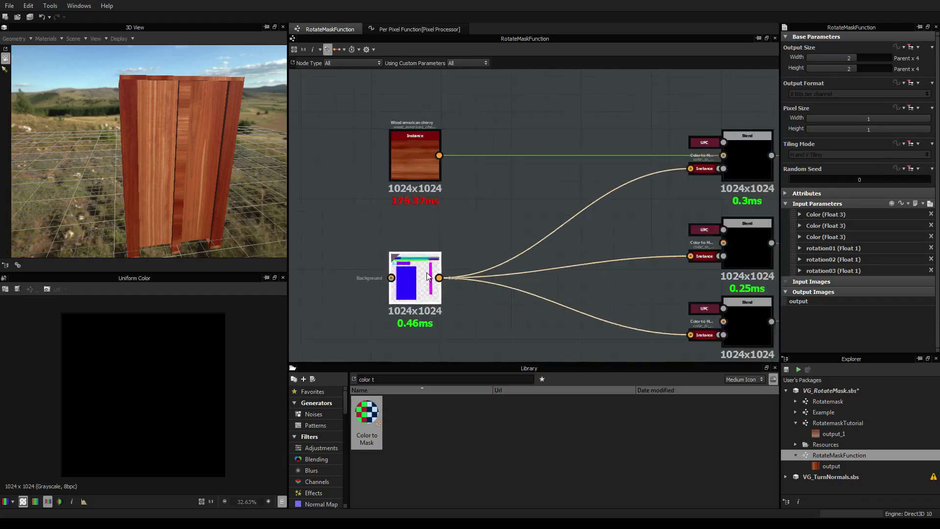
Add a Color Image Input node and place it in front of the SVG node
{"action": "middle_click_drag", "start_coordinate": [429, 271], "coordinate": [460, 187]}
{"action": "scroll", "coordinate": [462, 209], "scroll_direction": "down", "scroll_amount": 2}
{"action": "middle_click_drag", "start_coordinate": [478, 236], "coordinate": [488, 207]}
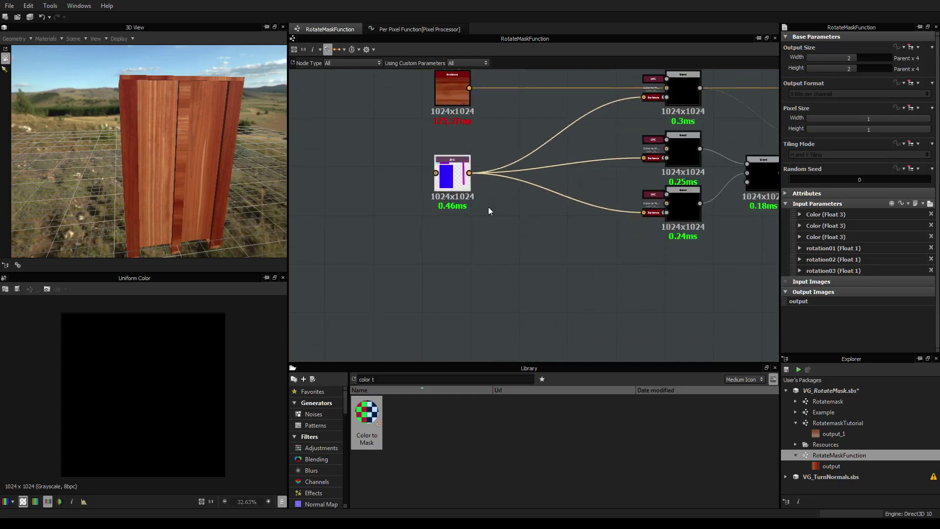
{"action": "left_click", "coordinate": [468, 259]}
{"action": "right_click", "coordinate": [468, 262]}
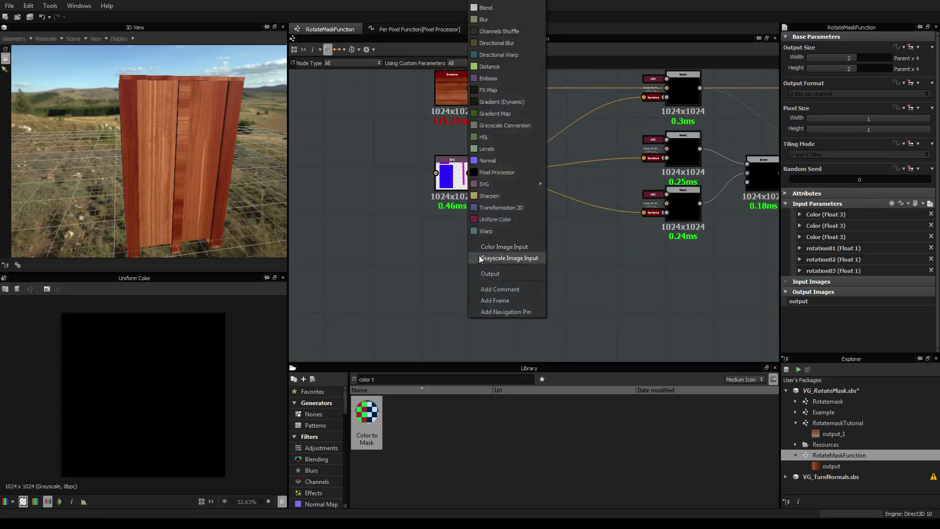
{"action": "left_click", "coordinate": [491, 247]}
{"action": "left_click_drag", "start_coordinate": [468, 260], "coordinate": [398, 176]}
Add a second Color Image Input node and place it in front of the wood texture node
{"action": "right_click", "coordinate": [406, 270]}
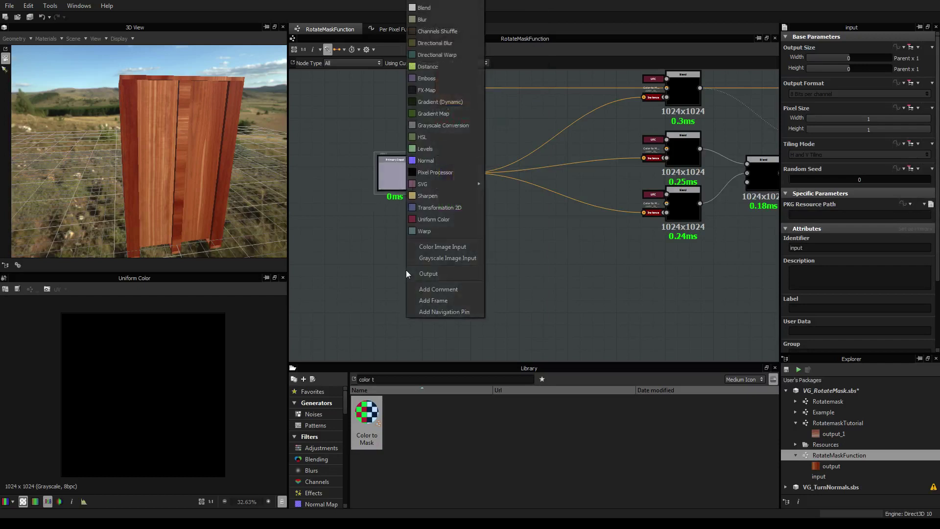
{"action": "left_click", "coordinate": [452, 247]}
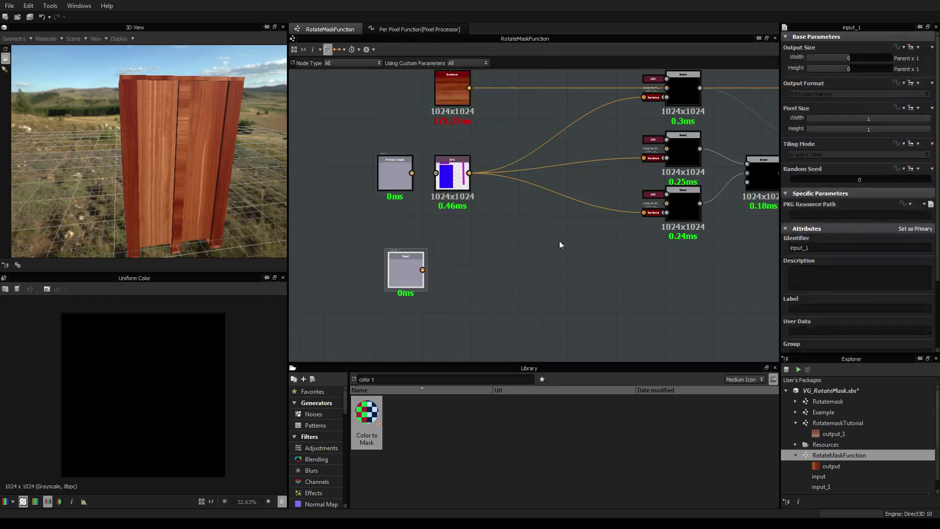
{"action": "middle_click_drag", "start_coordinate": [559, 240], "coordinate": [564, 278]}
{"action": "left_click_drag", "start_coordinate": [409, 299], "coordinate": [401, 116]}
{"action": "scroll", "coordinate": [400, 120], "scroll_direction": "up", "scroll_amount": 3}
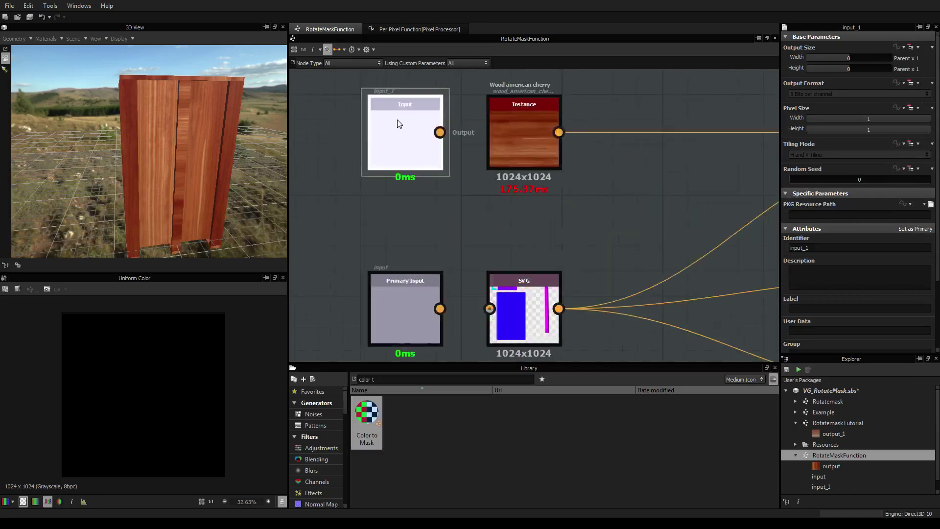
Preview the image input beside the wood texture in the 2D view and set its identifier to Input
{"action": "double_click", "coordinate": [400, 123]}
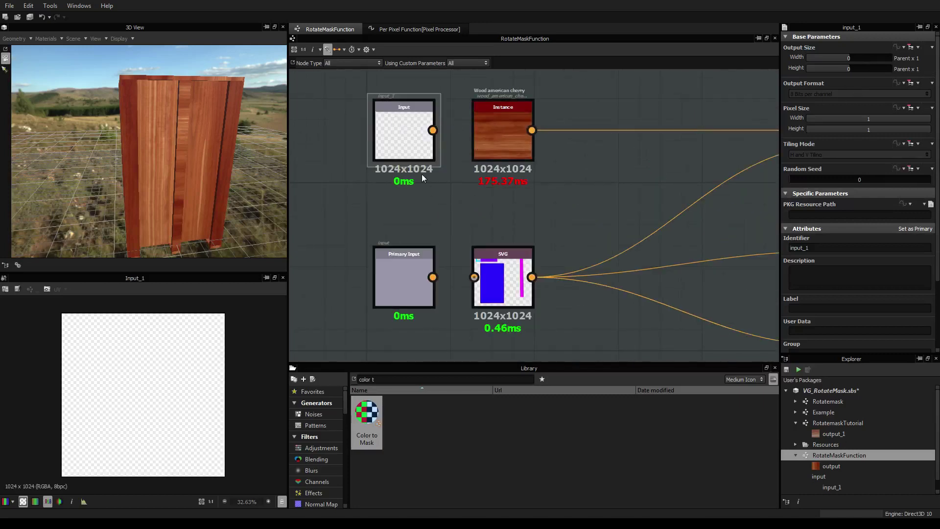
{"action": "double_click", "coordinate": [801, 246]}
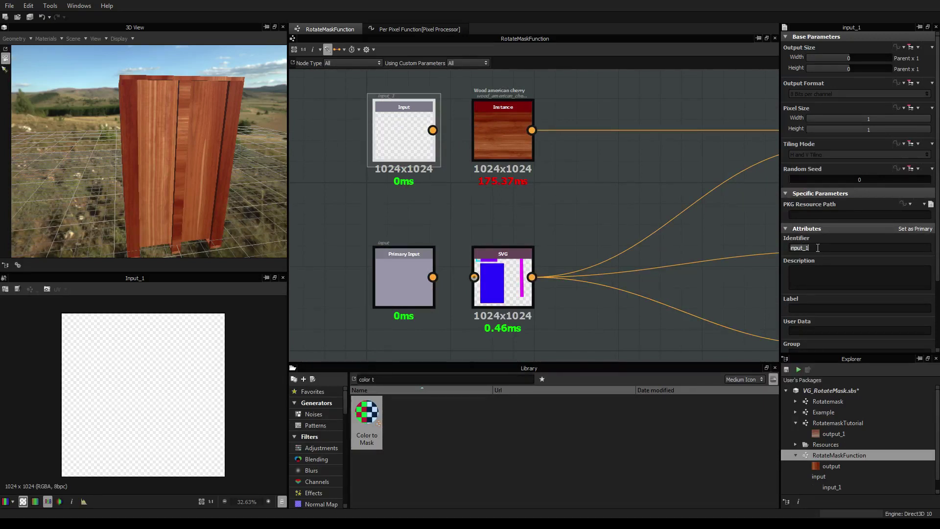
{"action": "type", "text": "Inp"}
Give the primary input the identifier and label Mask Map, and label the other image input as Input
{"action": "left_click", "coordinate": [404, 281]}
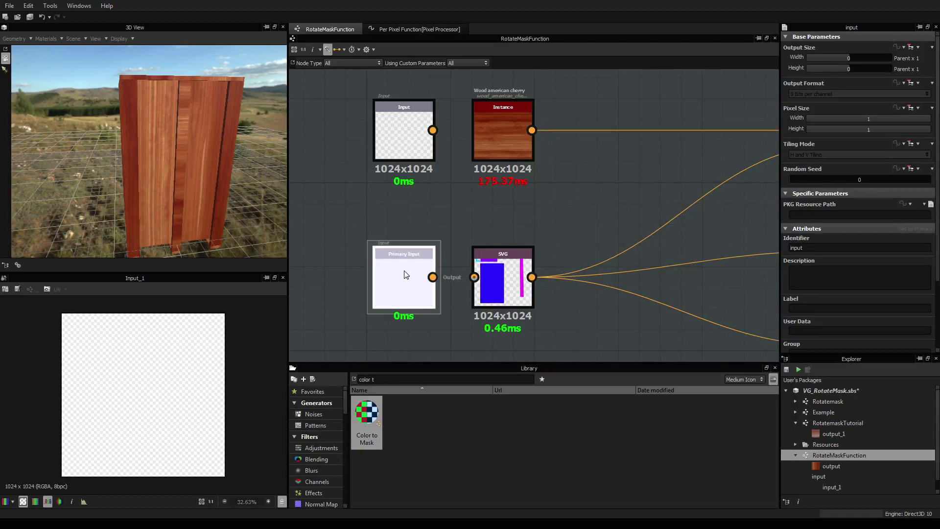
{"action": "double_click", "coordinate": [806, 247]}
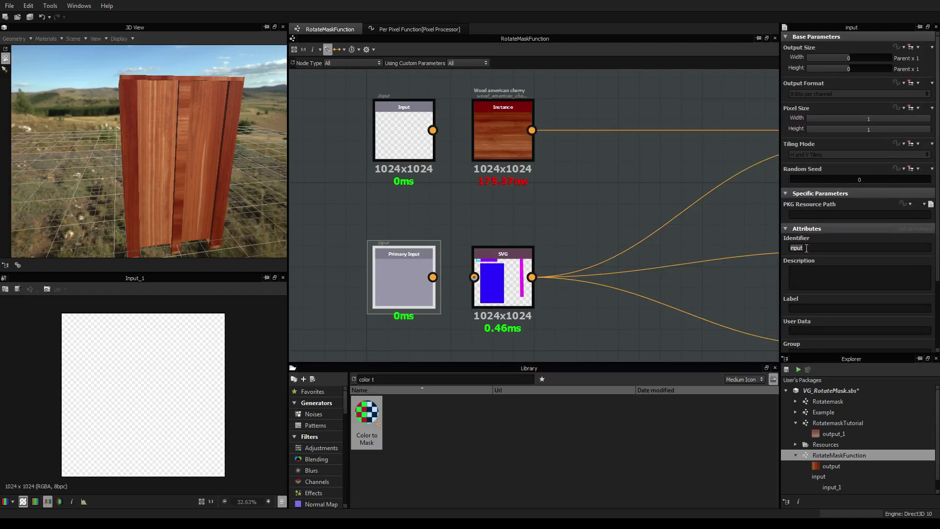
{"action": "type", "text": "Mask Map"}
{"action": "double_click", "coordinate": [807, 248]}
{"action": "left_click_drag", "start_coordinate": [827, 251], "coordinate": [746, 240]}
{"action": "key", "text": "ctrl+c"}
{"action": "left_click", "coordinate": [823, 305]}
{"action": "key", "text": "ctrl+v"}
{"action": "left_click", "coordinate": [409, 133]}
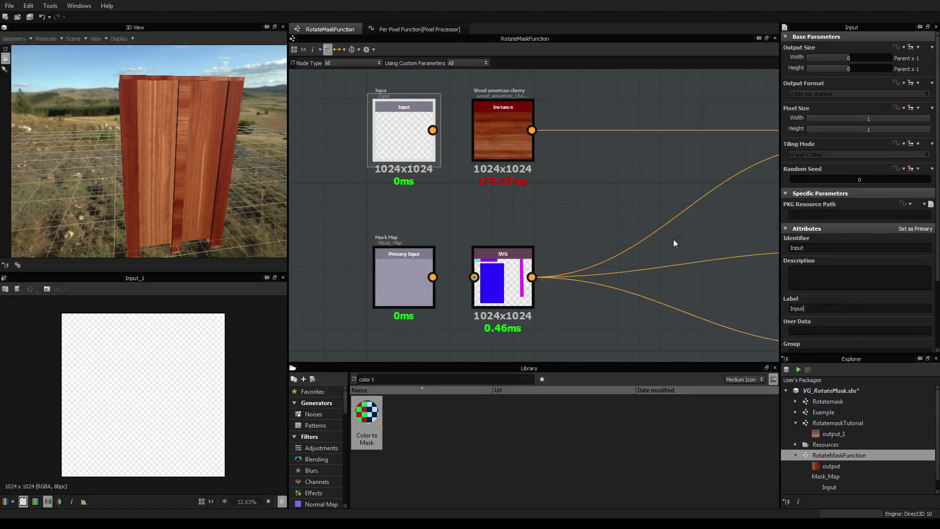
Transfer the wood texture's outgoing connection to the Input node and delete the wood texture node
{"action": "middle_click_drag", "start_coordinate": [673, 239], "coordinate": [659, 238]}
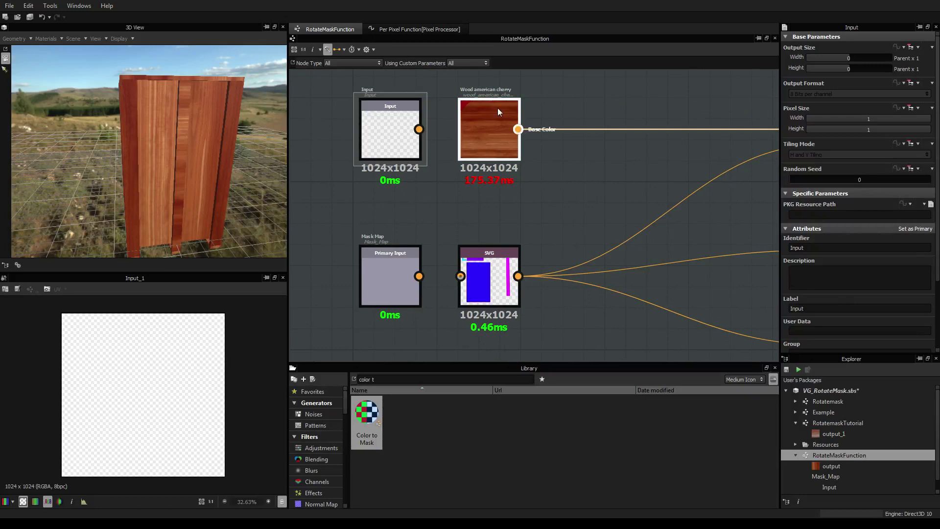
{"action": "left_click_drag", "start_coordinate": [498, 108], "coordinate": [420, 130], "text": "shift"}
{"action": "left_click", "coordinate": [485, 138]}
{"action": "left_click_drag", "start_coordinate": [494, 153], "coordinate": [493, 185]}
{"action": "key", "text": "Delete"}
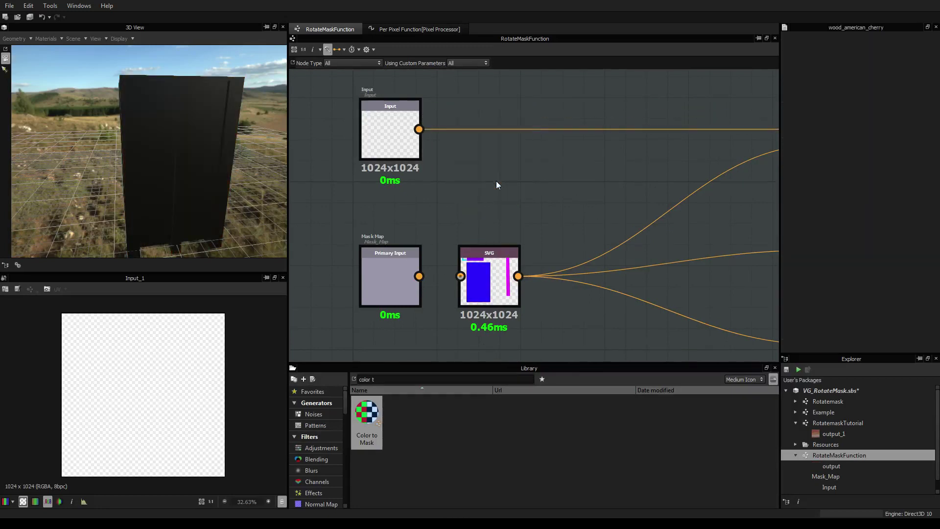
Transfer the SVG node's three outgoing connections to the Mask Map input and delete the SVG node
{"action": "left_click_drag", "start_coordinate": [518, 276], "coordinate": [419, 276], "text": "shift"}
{"action": "left_click", "coordinate": [492, 263]}
{"action": "key", "text": "Delete"}
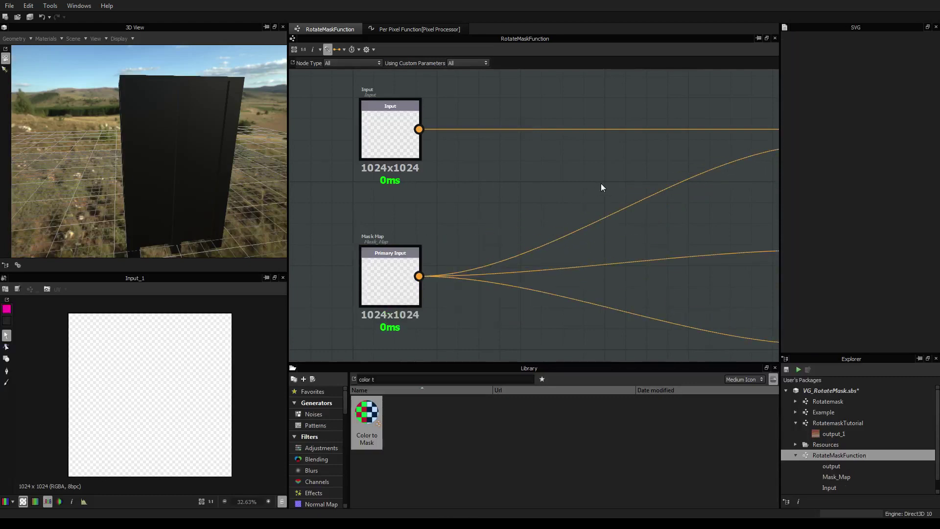
Place the output node next to the Pixel Processor and set its label to output, matching its identifier
{"action": "scroll", "coordinate": [520, 164], "scroll_direction": "down", "scroll_amount": 3}
{"action": "middle_click_drag", "start_coordinate": [711, 161], "coordinate": [444, 169]}
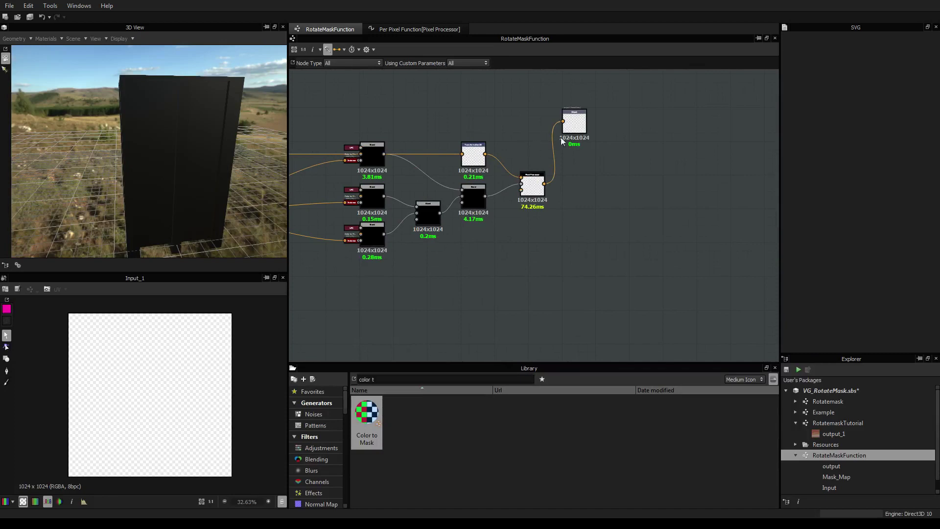
{"action": "left_click_drag", "start_coordinate": [573, 129], "coordinate": [579, 179]}
{"action": "left_click", "coordinate": [579, 183]}
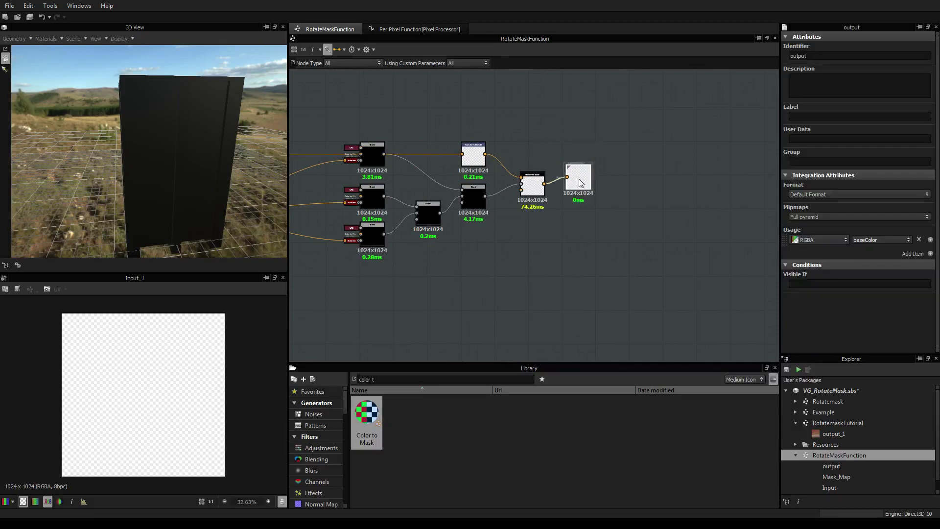
{"action": "double_click", "coordinate": [815, 56]}
{"action": "key", "text": "ctrl+c"}
{"action": "left_click", "coordinate": [814, 115]}
{"action": "key", "text": "ctrl+v"}
{"action": "left_click", "coordinate": [653, 148]}
Save the VG_RotateMask.sbs package
{"action": "middle_click_drag", "start_coordinate": [531, 139], "coordinate": [611, 124]}
{"action": "key", "text": "ctrl+s"}
{"action": "scroll", "coordinate": [425, 118], "scroll_direction": "down", "scroll_amount": 2}
{"action": "middle_click_drag", "start_coordinate": [348, 114], "coordinate": [427, 116]}
{"action": "scroll", "coordinate": [426, 118], "scroll_direction": "up", "scroll_amount": 2}
{"action": "scroll", "coordinate": [427, 118], "scroll_direction": "down", "scroll_amount": 1}
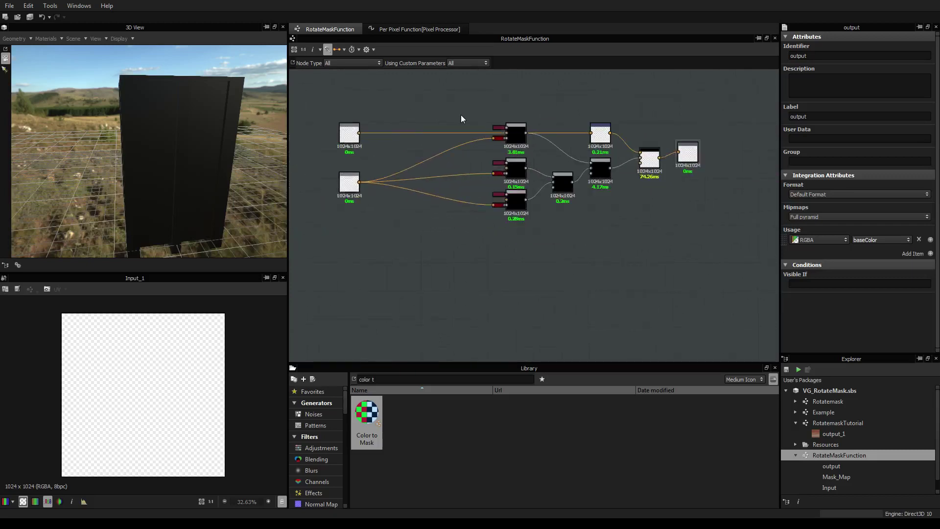
Nudge the Input node slightly upward and show the Mask Map input's attributes
{"action": "left_click", "coordinate": [349, 135]}
{"action": "scroll", "coordinate": [350, 136], "scroll_direction": "up", "scroll_amount": 3}
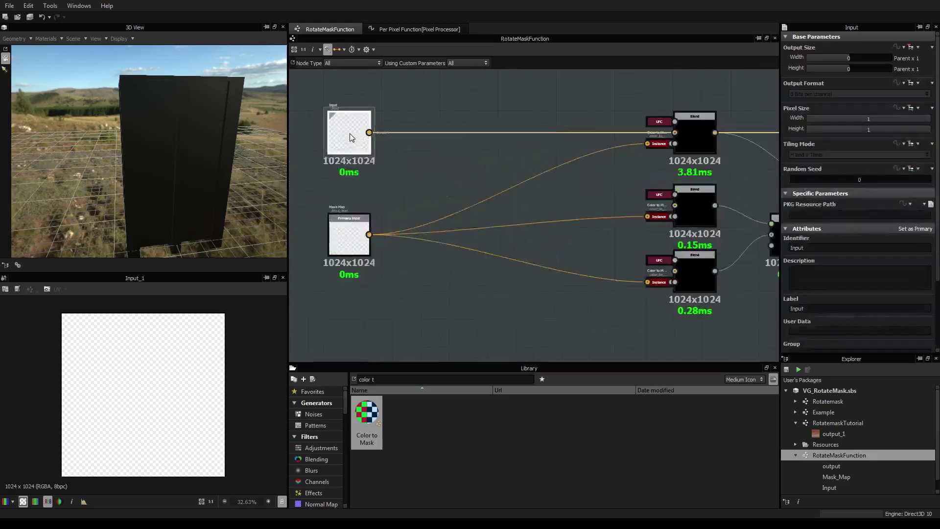
{"action": "left_click_drag", "start_coordinate": [351, 136], "coordinate": [352, 130]}
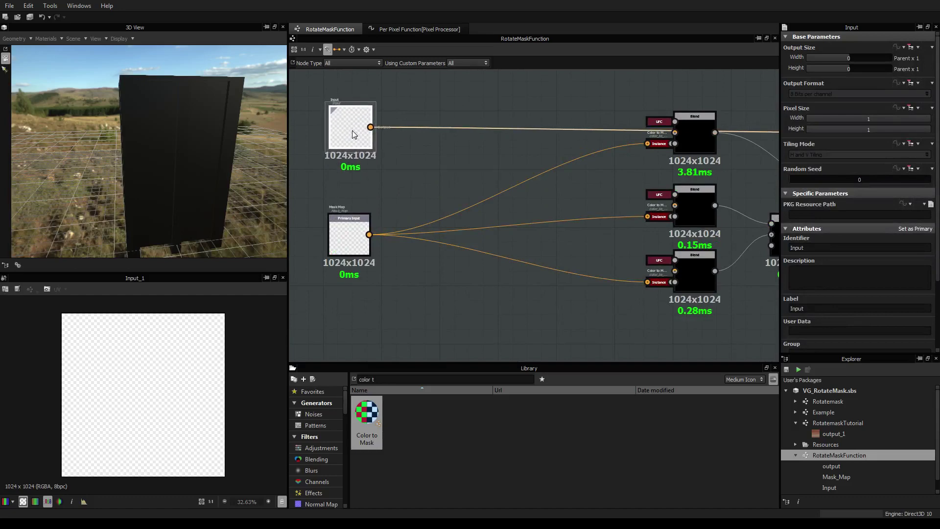
{"action": "left_click", "coordinate": [363, 229]}
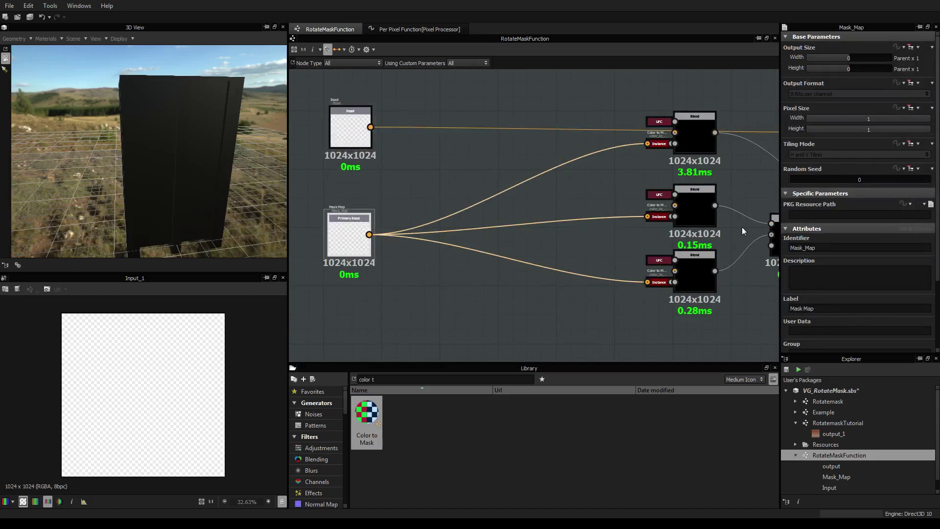
{"action": "middle_click_drag", "start_coordinate": [741, 227], "coordinate": [560, 240]}
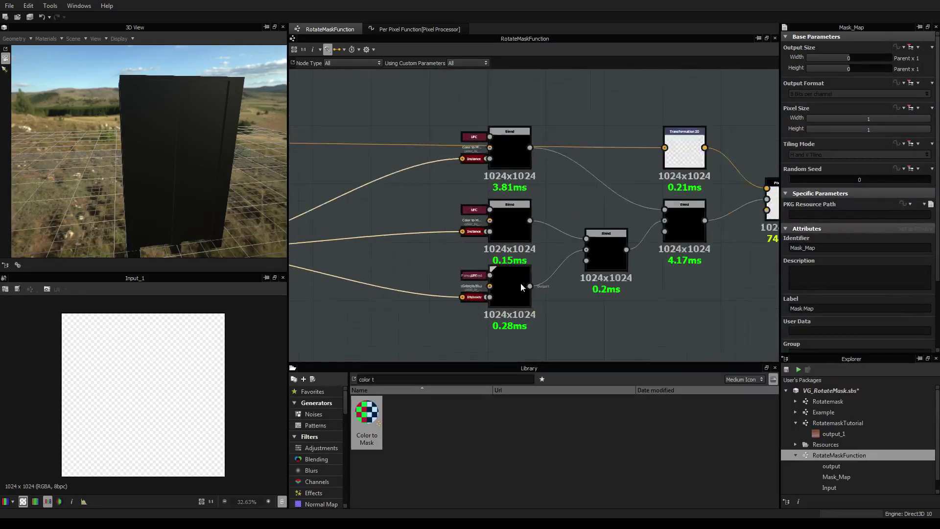
Examine the RotateMaskFunction graph from the lowest Color to Mask and Uniform Color nodes through the Blends to the Pixel Processor
{"action": "scroll", "coordinate": [521, 282], "scroll_direction": "up", "scroll_amount": 2}
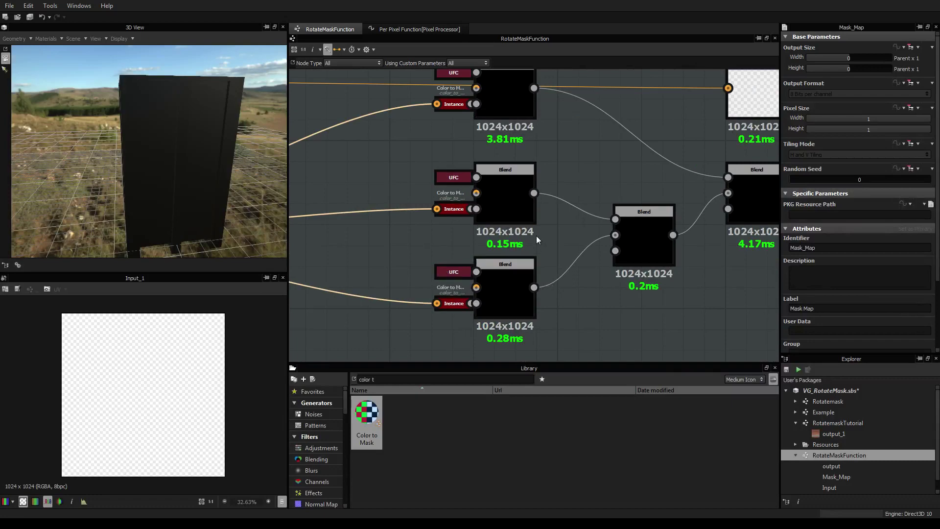
{"action": "scroll", "coordinate": [512, 275], "scroll_direction": "up", "scroll_amount": 3}
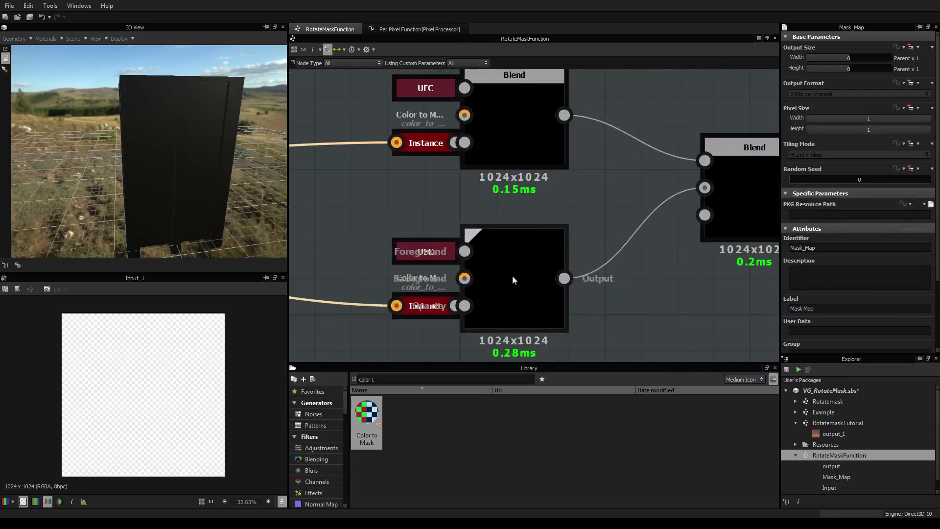
{"action": "left_click", "coordinate": [425, 306]}
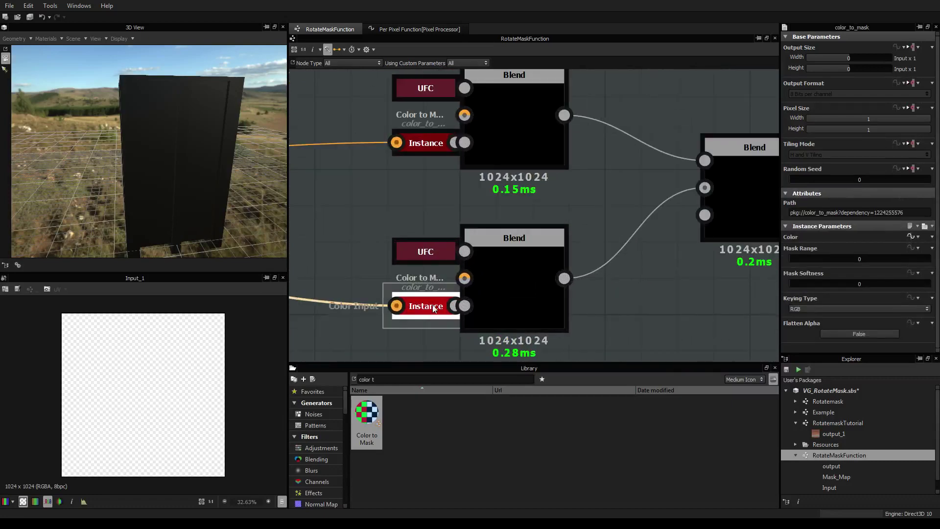
{"action": "left_click", "coordinate": [419, 247]}
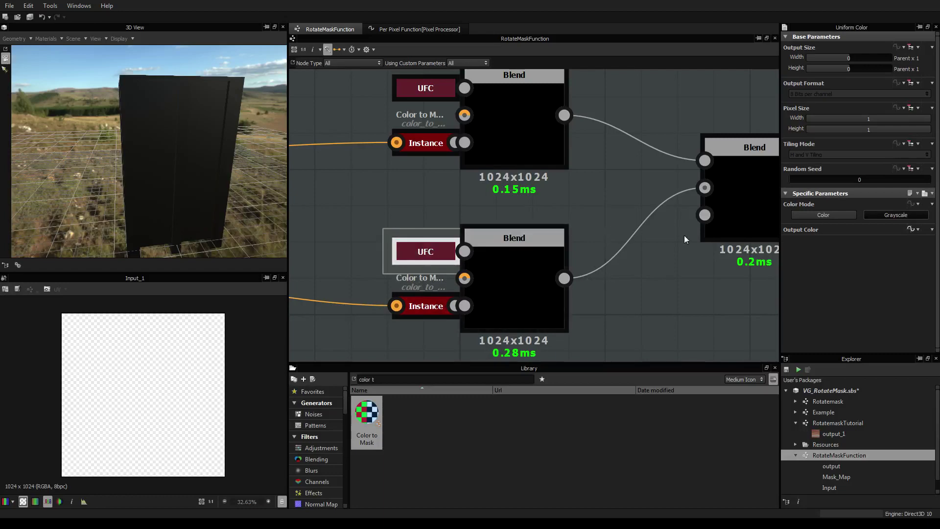
{"action": "middle_click_drag", "start_coordinate": [666, 275], "coordinate": [430, 274]}
{"action": "scroll", "coordinate": [429, 273], "scroll_direction": "down", "scroll_amount": 3}
{"action": "middle_click_drag", "start_coordinate": [707, 175], "coordinate": [598, 210]}
{"action": "scroll", "coordinate": [526, 206], "scroll_direction": "up", "scroll_amount": 4}
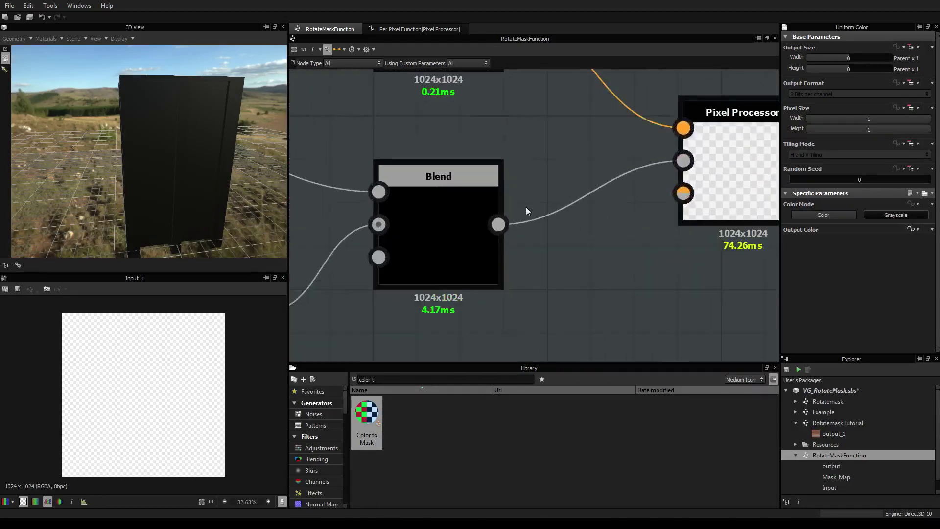
{"action": "scroll", "coordinate": [525, 207], "scroll_direction": "down", "scroll_amount": 2}
{"action": "middle_click_drag", "start_coordinate": [553, 175], "coordinate": [363, 189]}
{"action": "scroll", "coordinate": [466, 186], "scroll_direction": "up", "scroll_amount": 2}
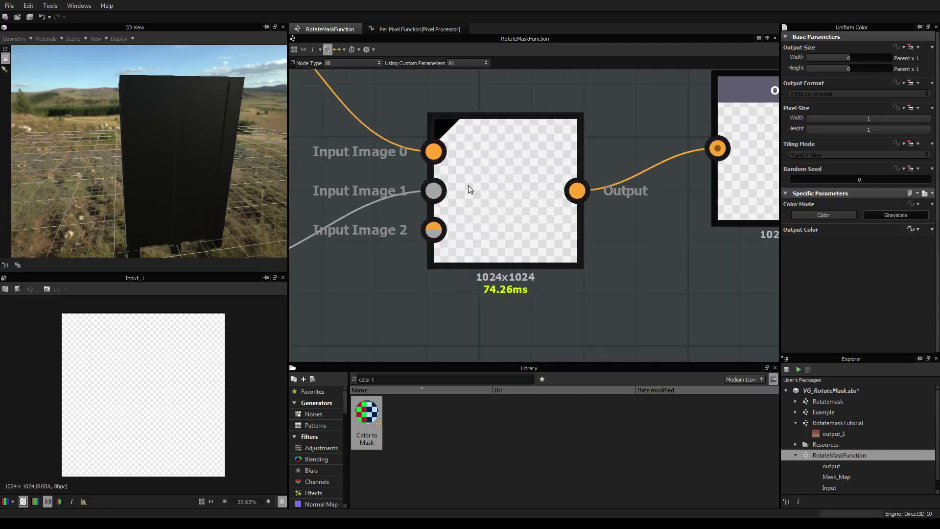
{"action": "scroll", "coordinate": [377, 244], "scroll_direction": "up", "scroll_amount": 1}
{"action": "middle_click_drag", "start_coordinate": [377, 243], "coordinate": [467, 240]}
{"action": "scroll", "coordinate": [467, 240], "scroll_direction": "down", "scroll_amount": 2}
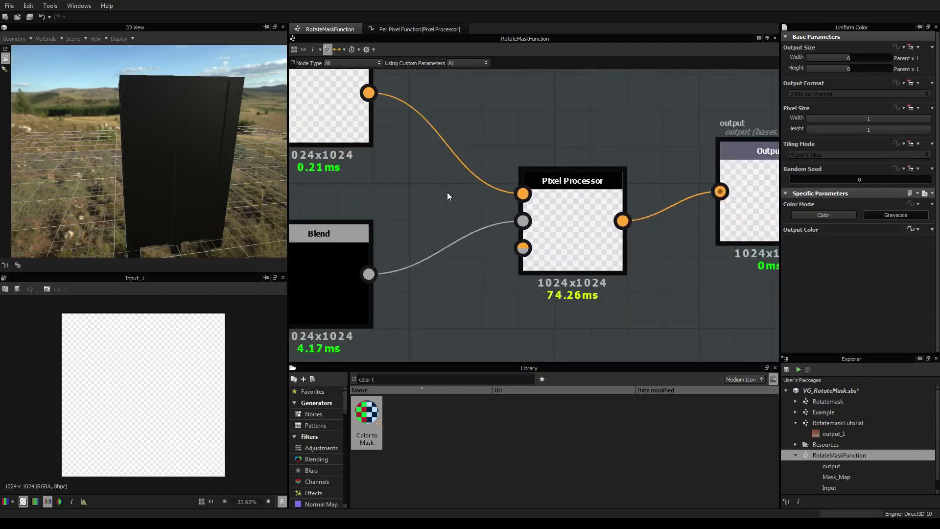
{"action": "middle_click_drag", "start_coordinate": [439, 233], "coordinate": [441, 284]}
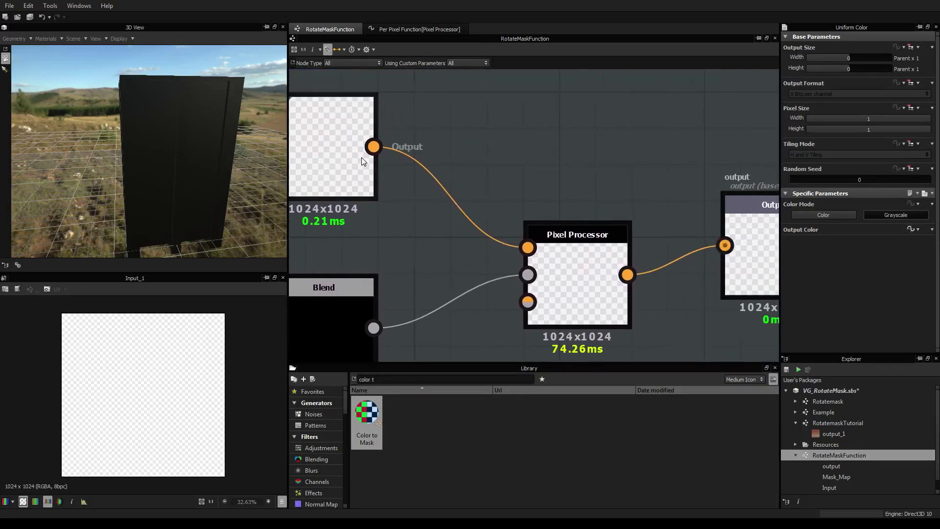
{"action": "middle_click_drag", "start_coordinate": [432, 163], "coordinate": [450, 219]}
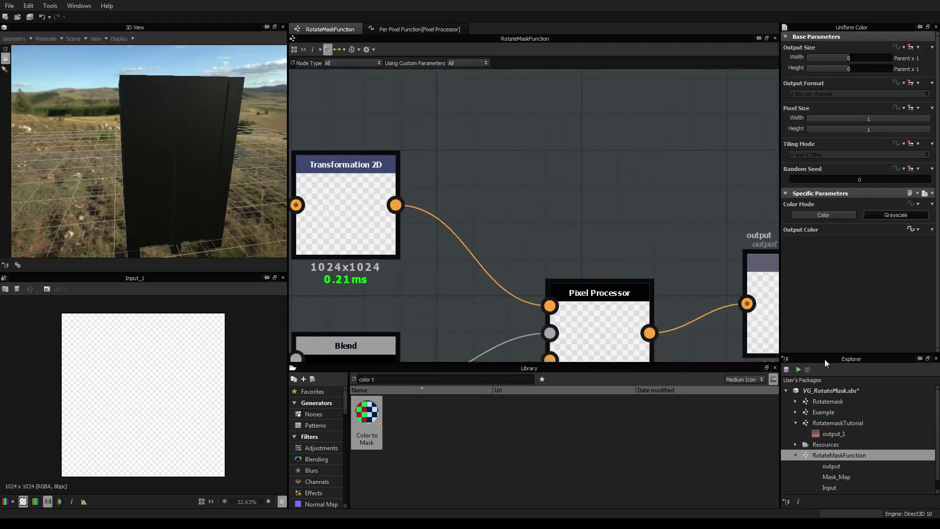
Open the RotatemaskTutorial graph and add a RotateMaskFunction instance above the connection between the wood and output nodes
{"action": "double_click", "coordinate": [822, 423]}
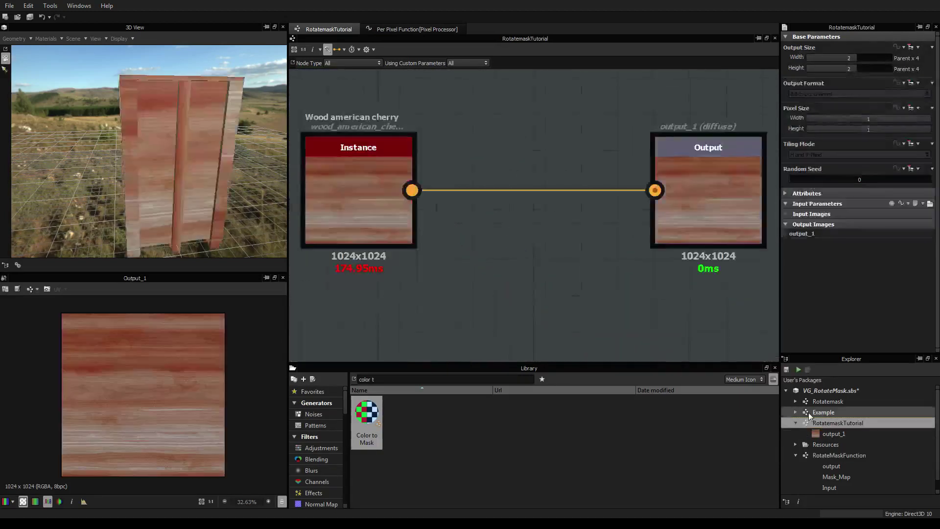
{"action": "middle_click_drag", "start_coordinate": [529, 260], "coordinate": [592, 264]}
{"action": "scroll", "coordinate": [593, 265], "scroll_direction": "down", "scroll_amount": 2}
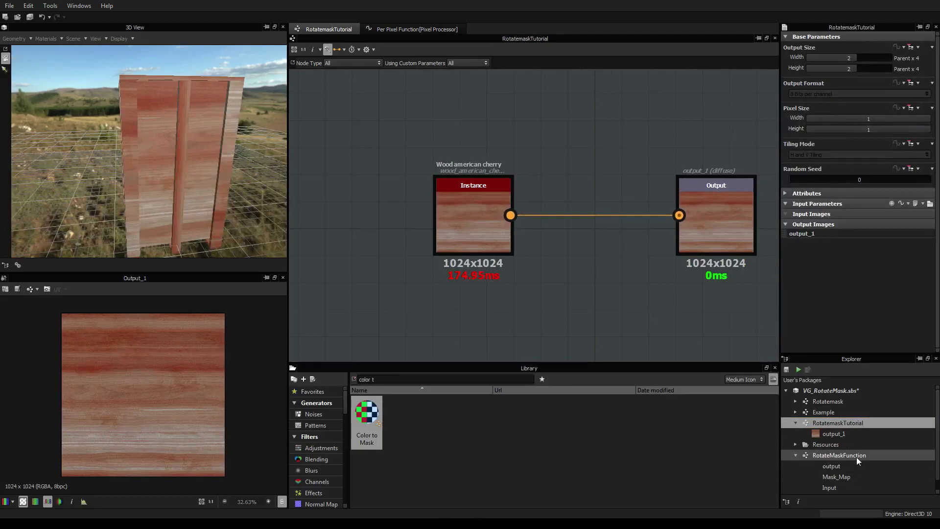
{"action": "left_click_drag", "start_coordinate": [856, 457], "coordinate": [598, 160]}
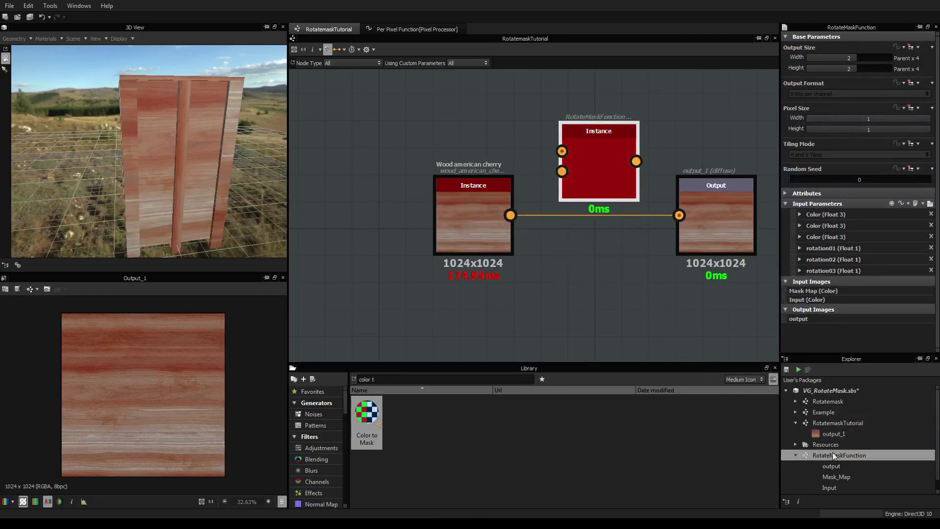
Add the wooden-crate-free-model SVG resource to the graph as a node and reposition the SVG and wood nodes beside the RotateMaskFunction instance
{"action": "left_click", "coordinate": [795, 444]}
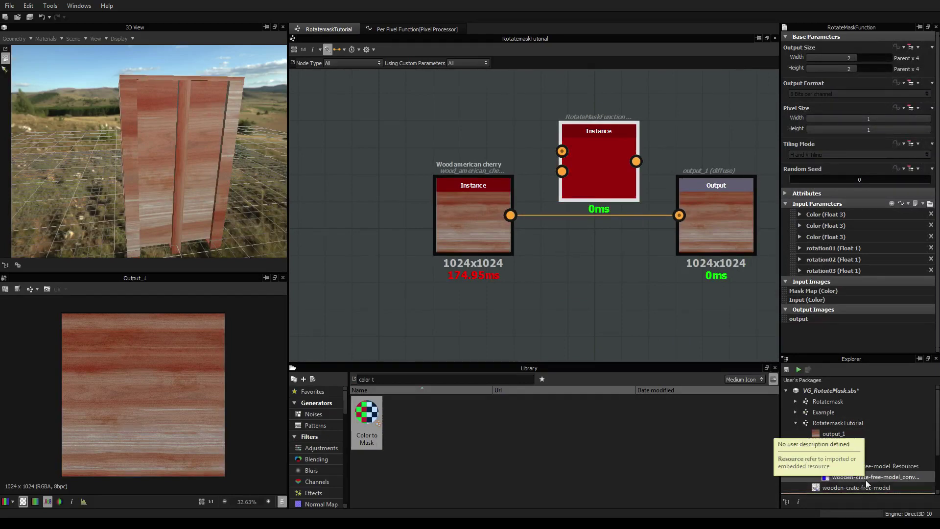
{"action": "left_click_drag", "start_coordinate": [866, 481], "coordinate": [491, 299]}
{"action": "left_click_drag", "start_coordinate": [486, 218], "coordinate": [454, 140]}
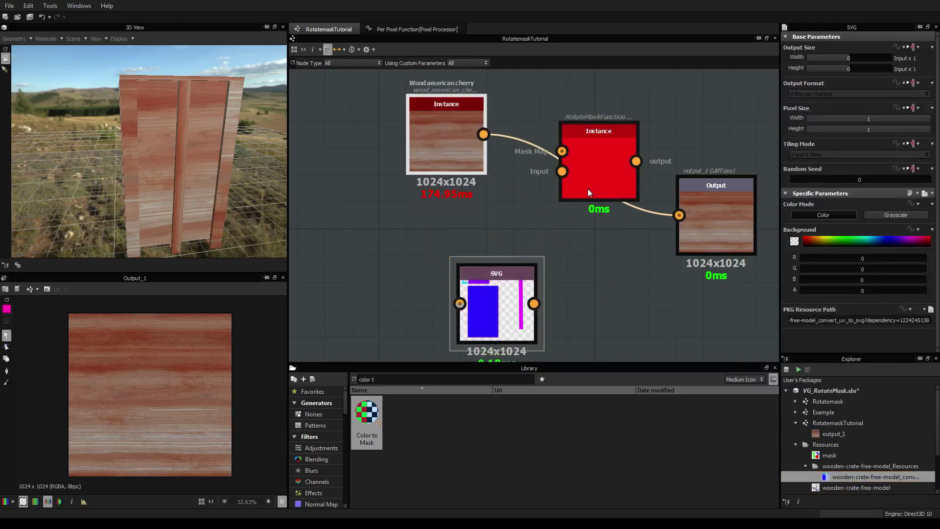
{"action": "left_click_drag", "start_coordinate": [501, 291], "coordinate": [451, 248]}
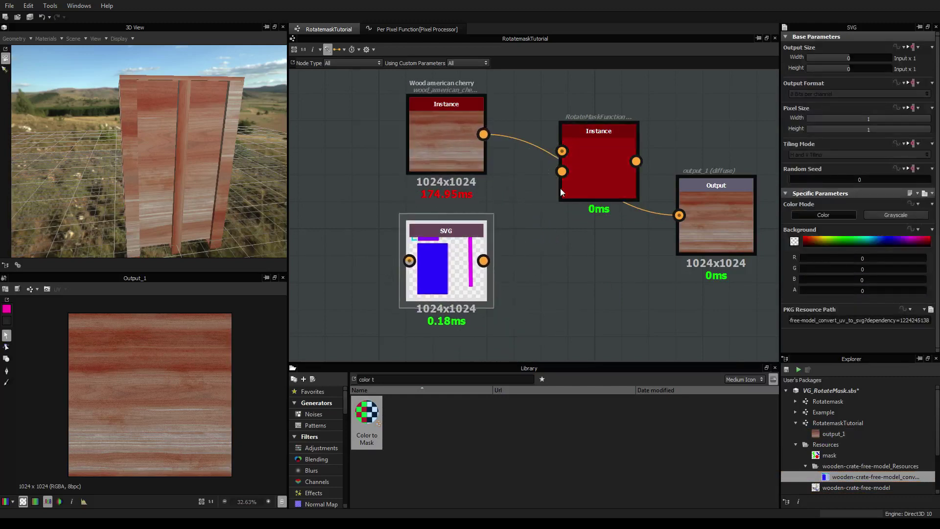
{"action": "left_click_drag", "start_coordinate": [457, 140], "coordinate": [458, 318]}
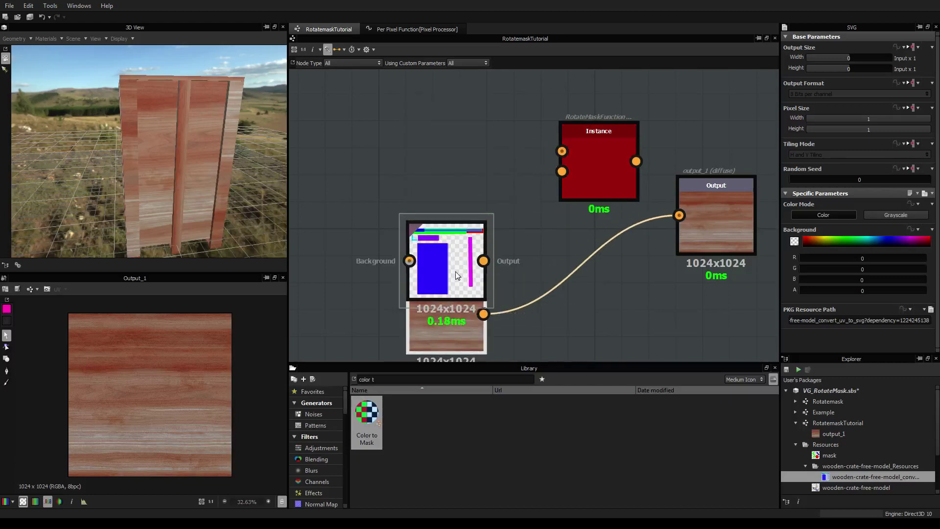
In the RotateMaskFunction graph, reorder the input images so that Input comes before Mask Map
{"action": "scroll", "coordinate": [850, 451], "scroll_direction": "down", "scroll_amount": 2}
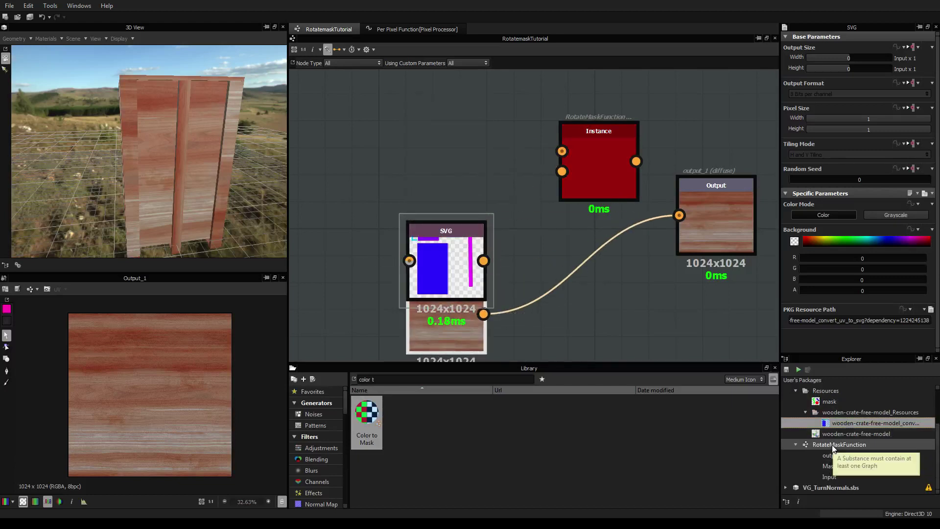
{"action": "double_click", "coordinate": [832, 444]}
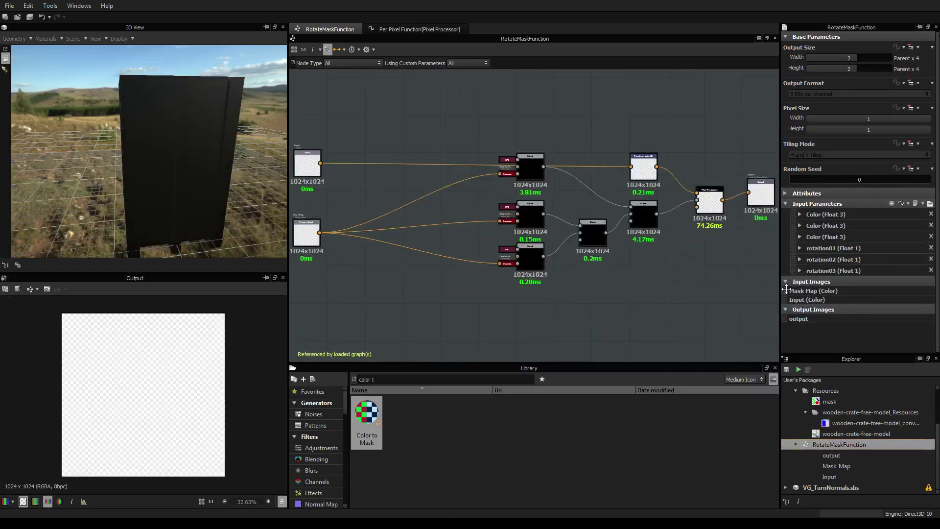
{"action": "left_click_drag", "start_coordinate": [784, 290], "coordinate": [785, 299]}
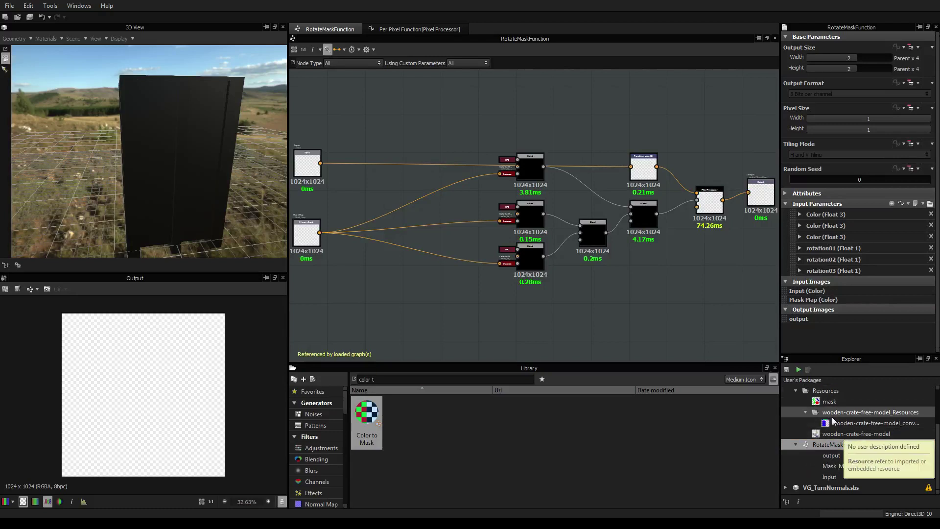
Return to the RotatemaskTutorial graph, separate the SVG node from the wood node, and move the RotateMaskFunction instance lower
{"action": "scroll", "coordinate": [832, 400], "scroll_direction": "up", "scroll_amount": 1}
{"action": "double_click", "coordinate": [832, 401]}
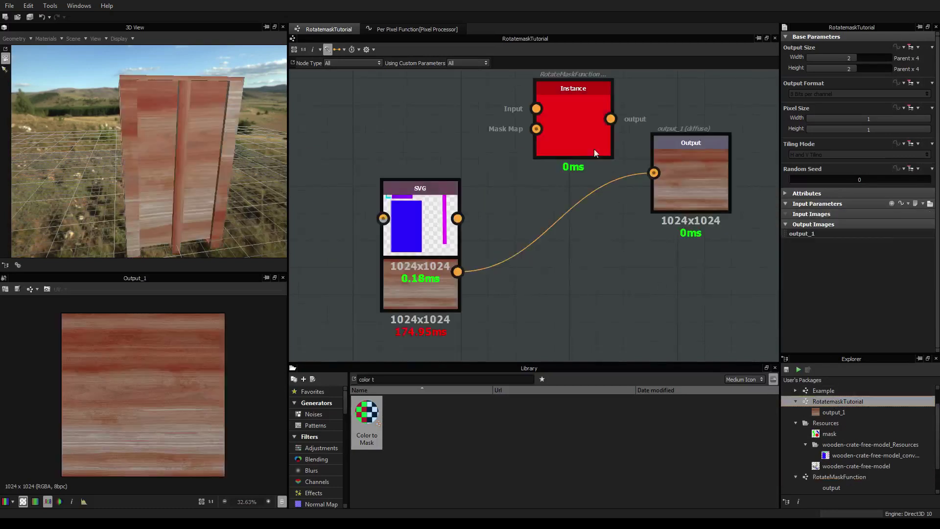
{"action": "left_click_drag", "start_coordinate": [435, 213], "coordinate": [407, 122]}
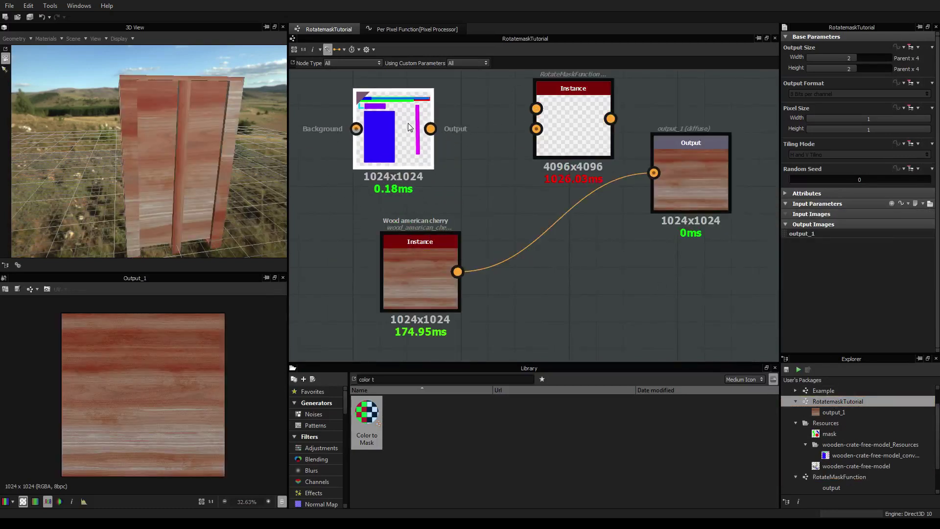
{"action": "scroll", "coordinate": [511, 190], "scroll_direction": "down", "scroll_amount": 1}
{"action": "left_click_drag", "start_coordinate": [574, 143], "coordinate": [575, 250]}
{"action": "left_click_drag", "start_coordinate": [424, 127], "coordinate": [427, 284]}
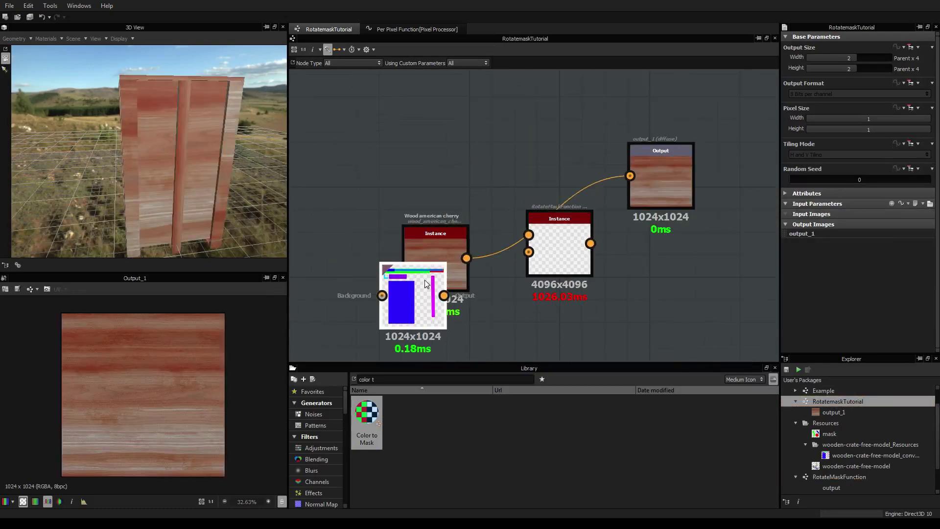
Connect the wood node to the instance's Input, the SVG to its Mask Map, and its output to the graph's output node
{"action": "mouse_move", "coordinate": [440, 234]}
{"action": "left_mouse_down"}
{"action": "mouse_move", "coordinate": [433, 151]}
{"action": "mouse_move", "coordinate": [528, 235]}
{"action": "left_mouse_up"}
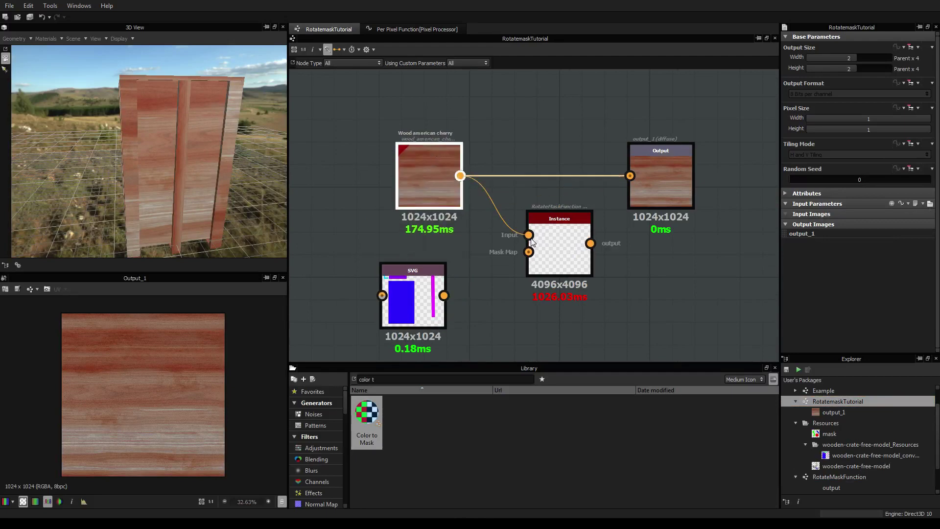
{"action": "left_click_drag", "start_coordinate": [444, 295], "coordinate": [521, 260]}
{"action": "left_click_drag", "start_coordinate": [574, 243], "coordinate": [623, 182]}
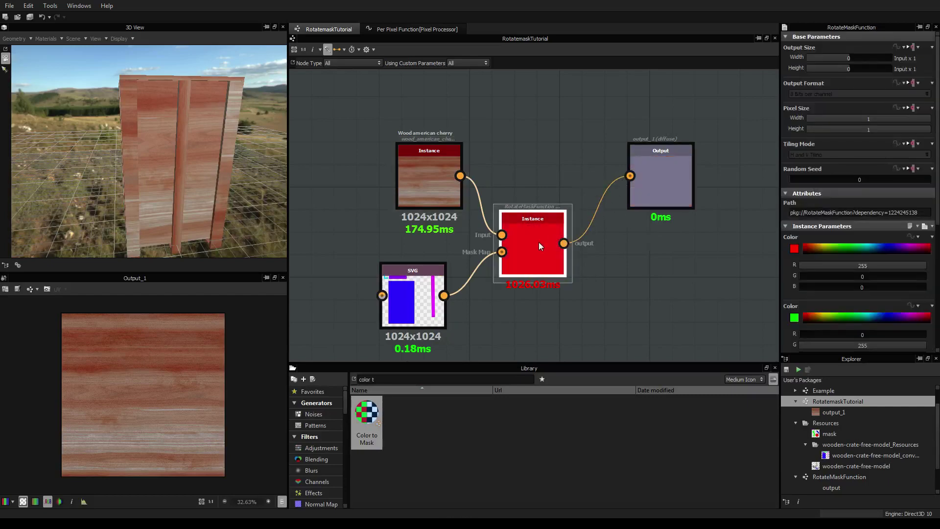
Select the output node, check the texture on the 3D model, and align the wood and SVG nodes in a column
{"action": "left_click", "coordinate": [656, 190]}
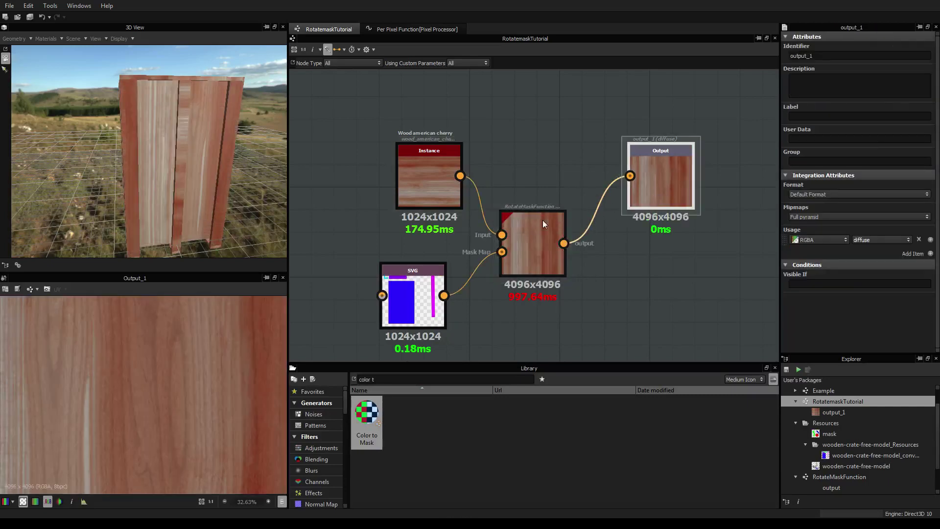
{"action": "left_click_drag", "start_coordinate": [432, 183], "coordinate": [393, 171]}
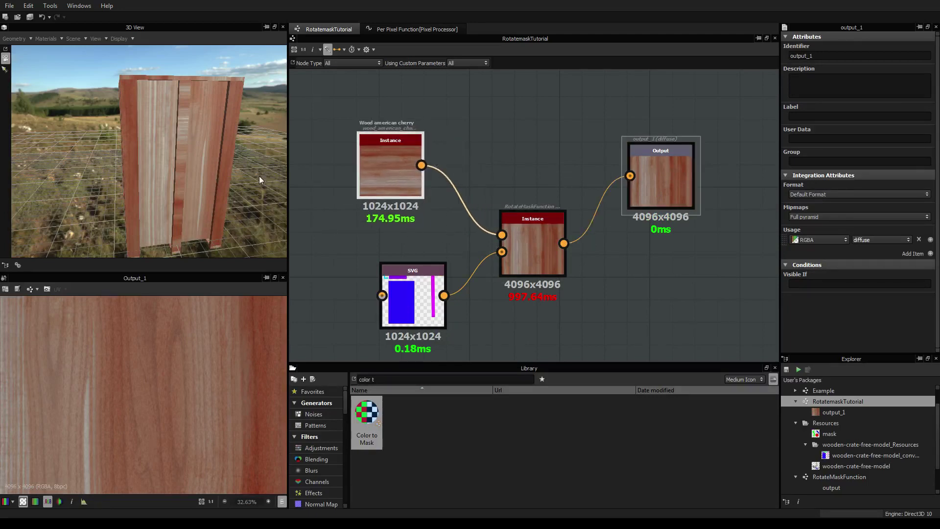
{"action": "left_click_drag", "start_coordinate": [259, 175], "coordinate": [142, 167]}
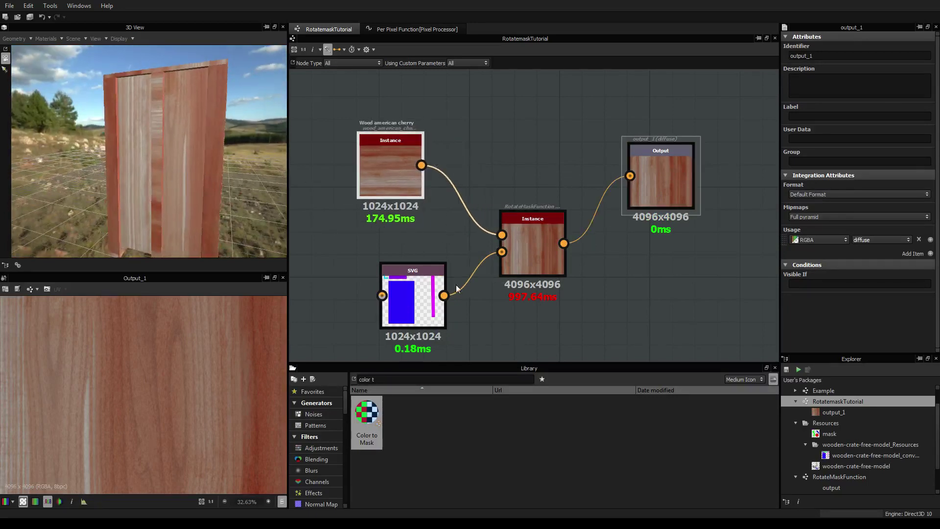
{"action": "left_click_drag", "start_coordinate": [401, 291], "coordinate": [379, 261]}
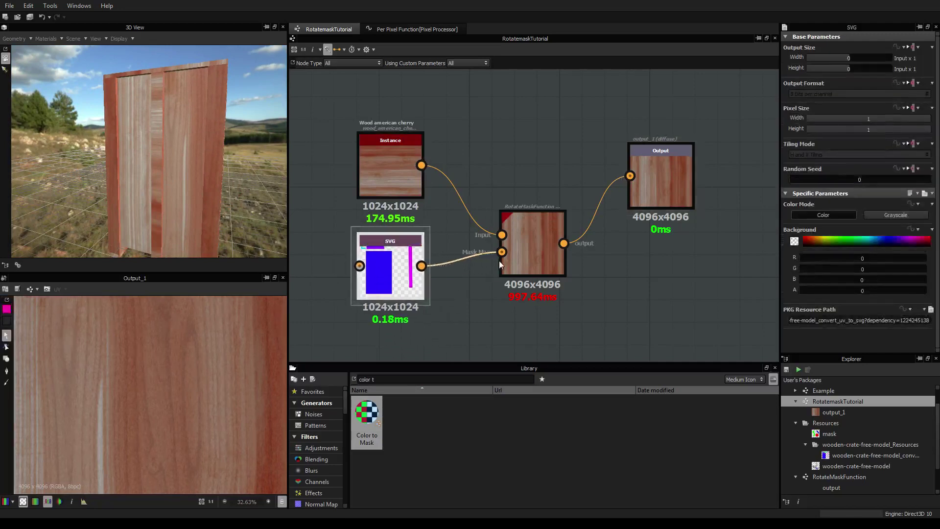
Set the RotateMaskFunction instance's first Color to R 60, G 0, B 255 by sampling the blue area of the SVG node
{"action": "left_click", "coordinate": [546, 255]}
{"action": "scroll", "coordinate": [833, 274], "scroll_direction": "down", "scroll_amount": 2}
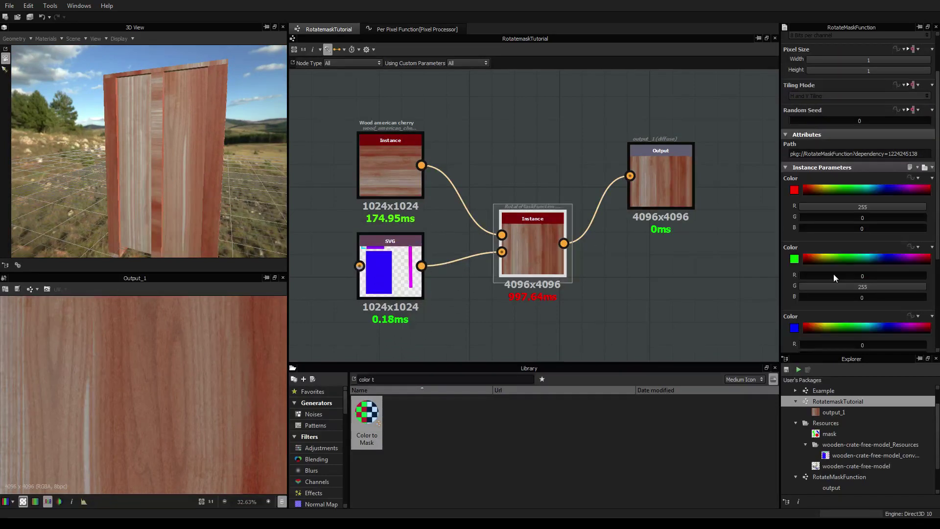
{"action": "left_click", "coordinate": [793, 190]}
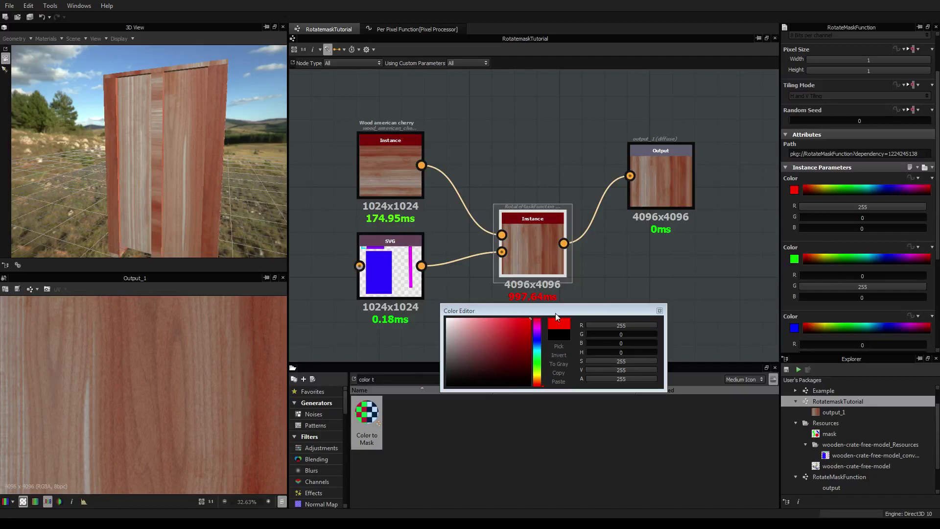
{"action": "left_click", "coordinate": [558, 346]}
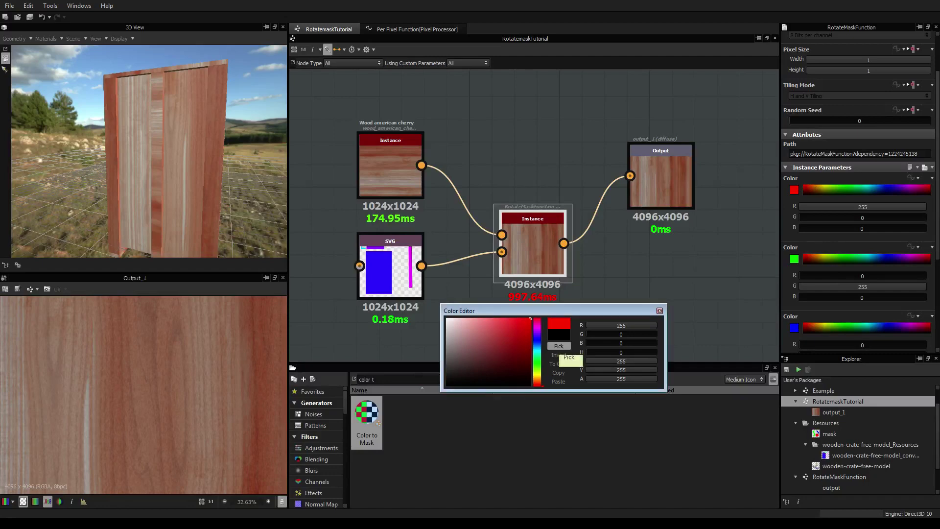
{"action": "left_click", "coordinate": [385, 287]}
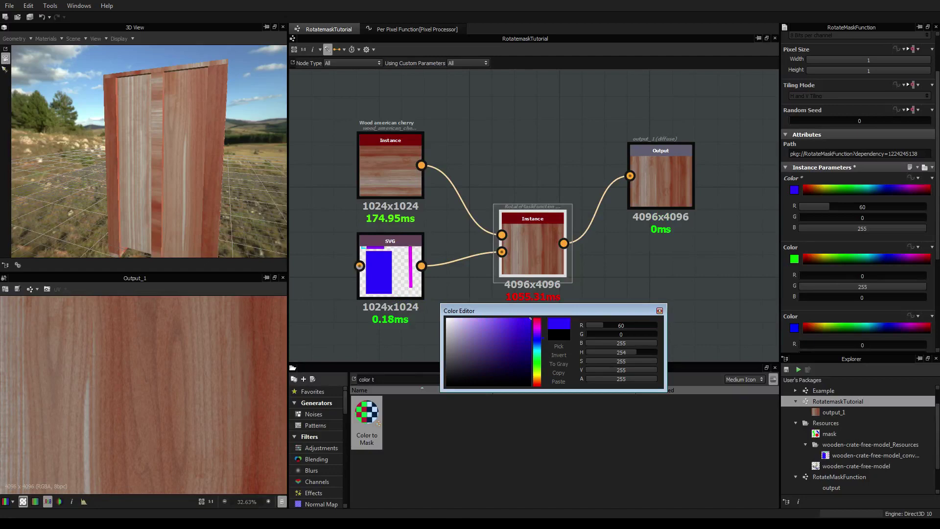
{"action": "left_click", "coordinate": [659, 311]}
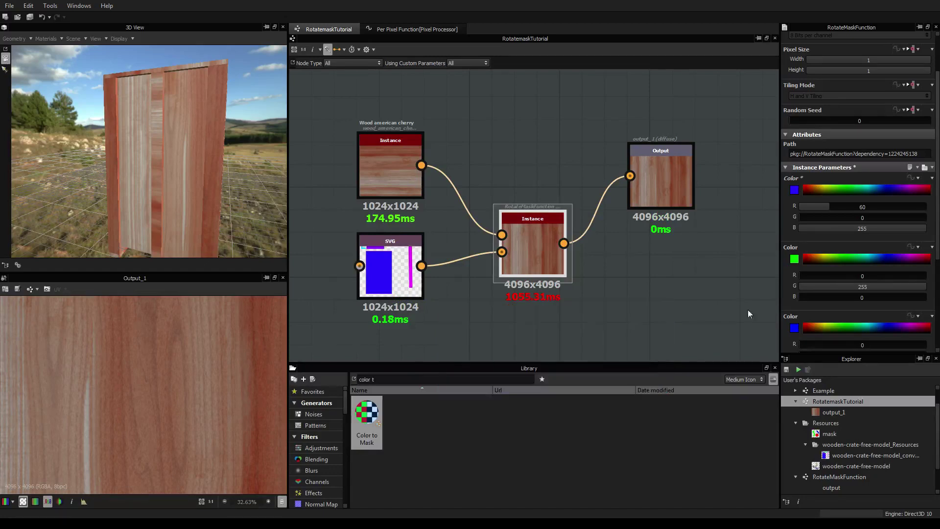
Set the RotateMaskFunction instance's second Color to R 240, G 0, B 255 by sampling the magenta strip of the SVG node
{"action": "left_click", "coordinate": [793, 261]}
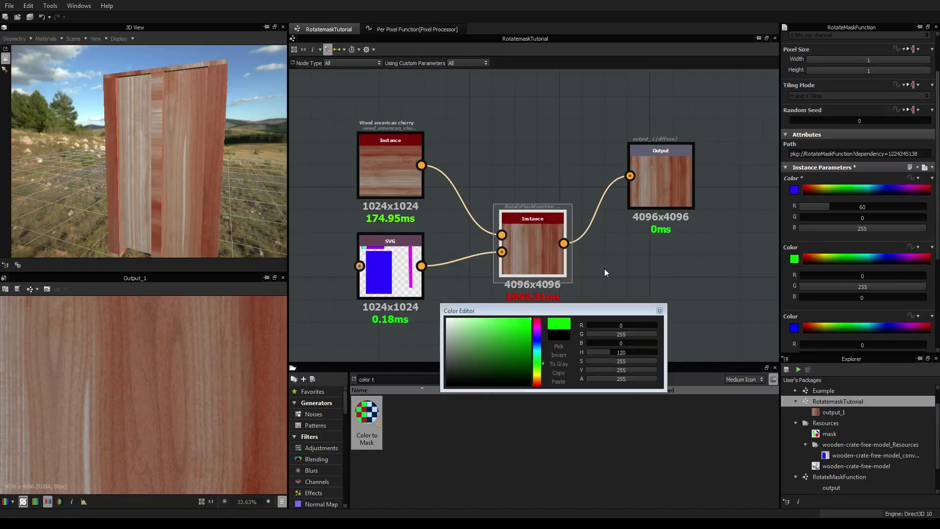
{"action": "left_click", "coordinate": [371, 283]}
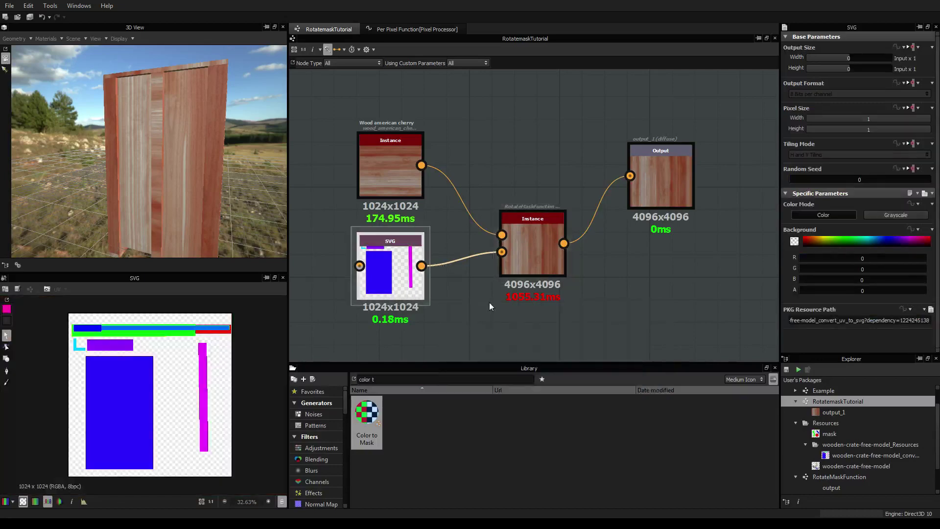
{"action": "left_click", "coordinate": [529, 242]}
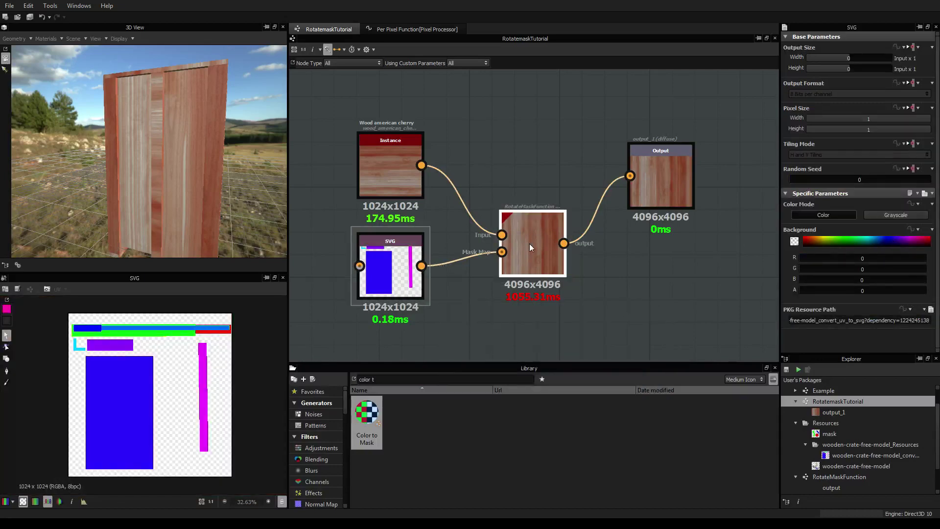
{"action": "scroll", "coordinate": [803, 274], "scroll_direction": "down", "scroll_amount": 3}
{"action": "left_click", "coordinate": [794, 259]}
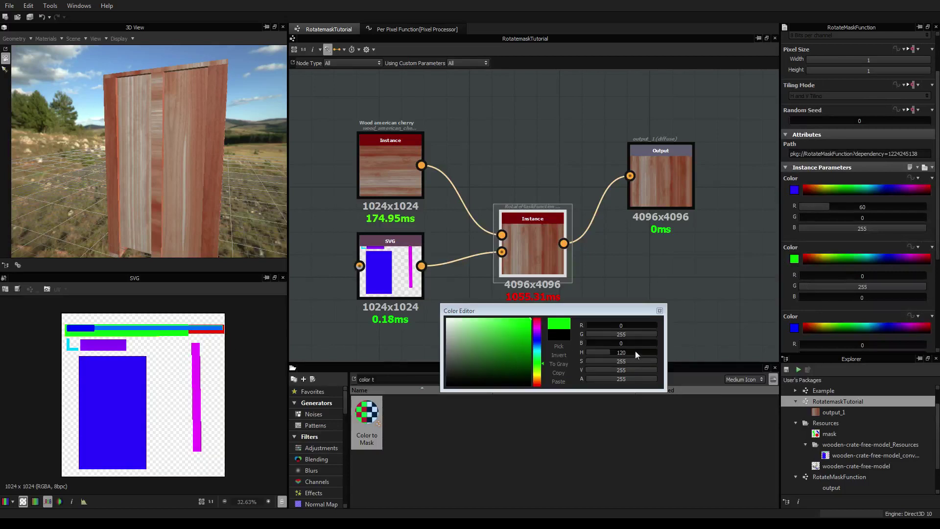
{"action": "left_click", "coordinate": [558, 346]}
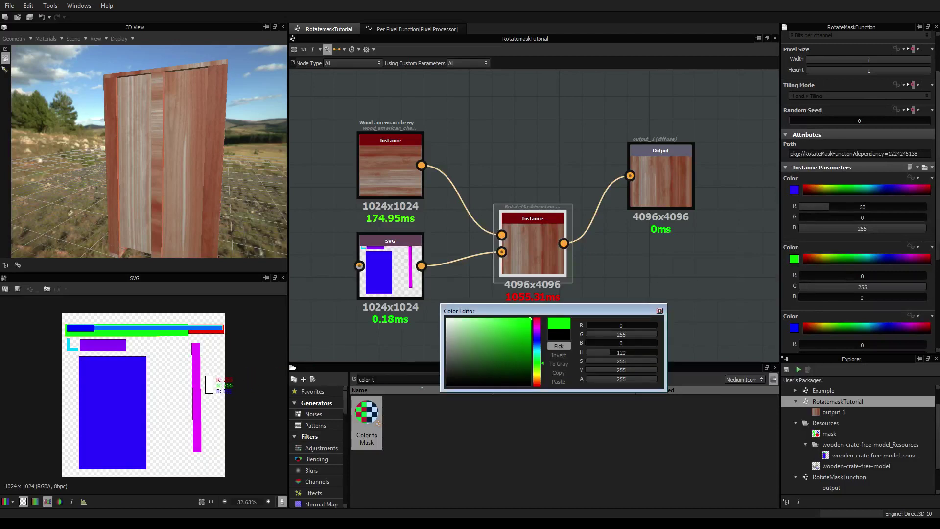
{"action": "left_click", "coordinate": [198, 382]}
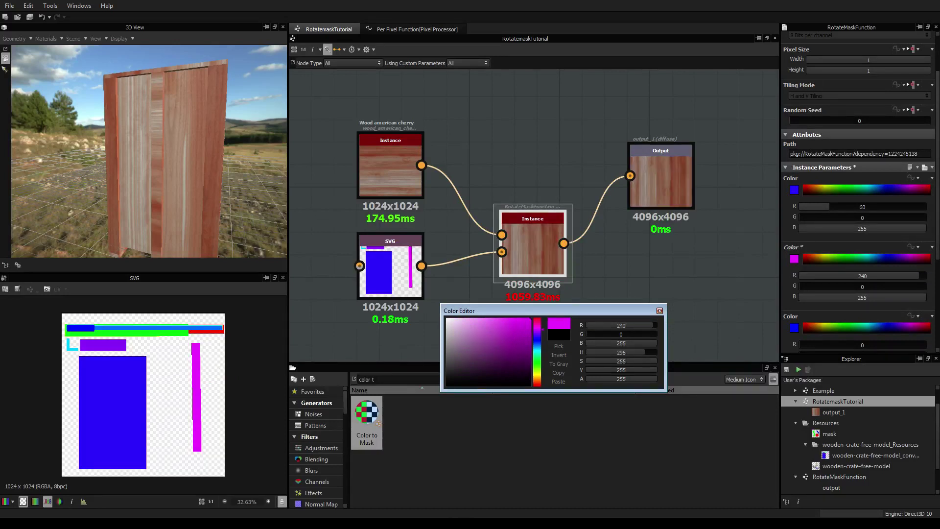
{"action": "left_click", "coordinate": [660, 311]}
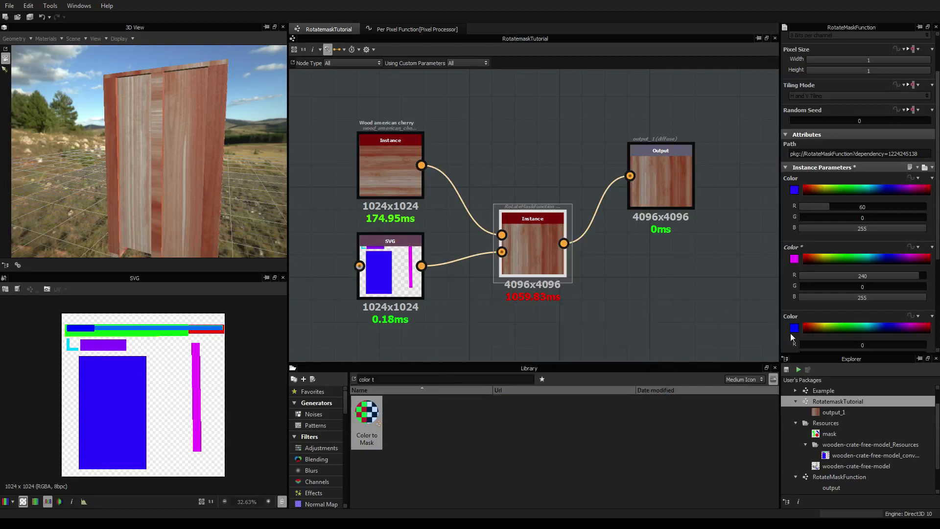
Set the instance's third Color to R 150, G 0, B 255 by sampling the purple rectangle of the SVG
{"action": "left_click", "coordinate": [793, 328]}
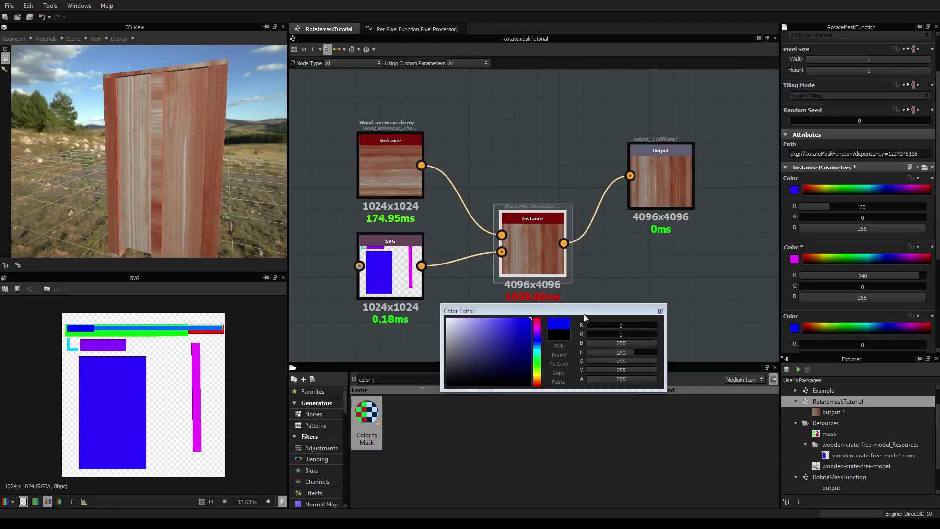
{"action": "left_click", "coordinate": [559, 346]}
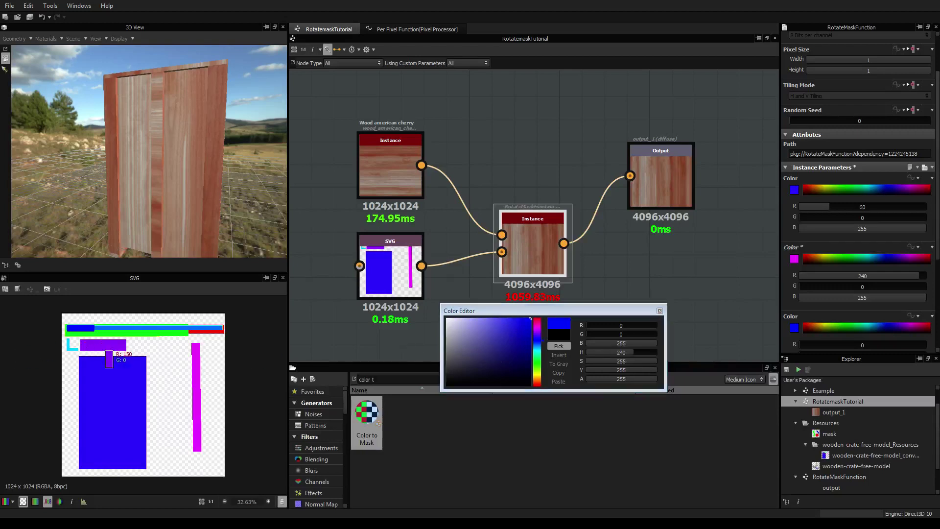
{"action": "left_click", "coordinate": [109, 355]}
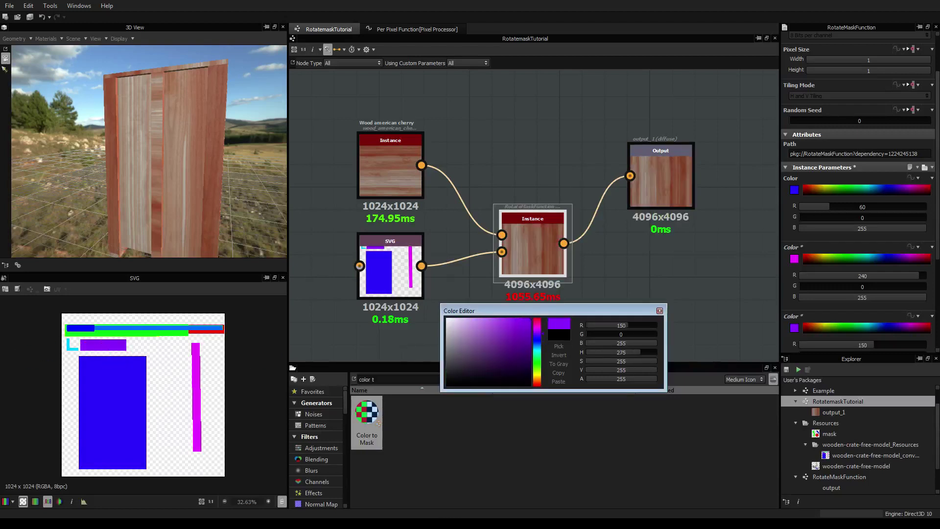
{"action": "left_click", "coordinate": [659, 310]}
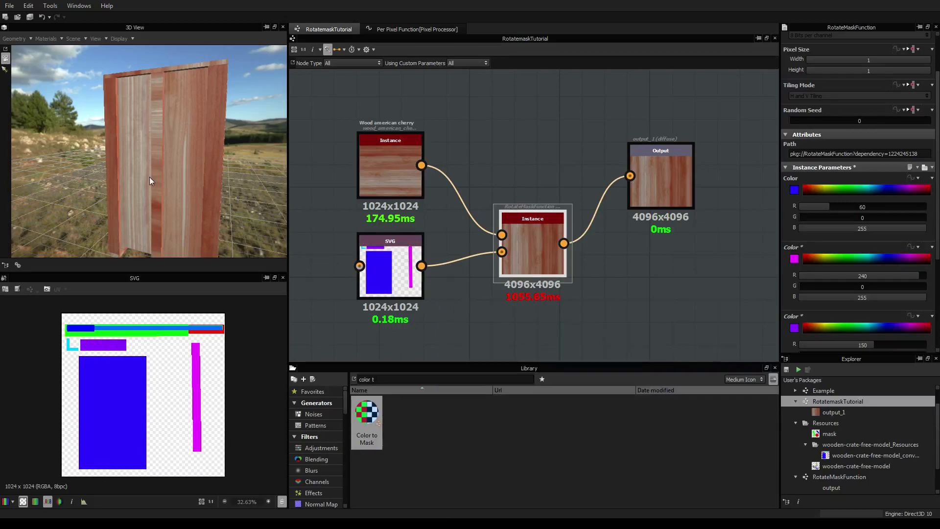
Set the instance's rotation01 to about 132 degrees and check the wood grain on the 3D model's panels
{"action": "left_click_drag", "start_coordinate": [149, 177], "coordinate": [176, 180]}
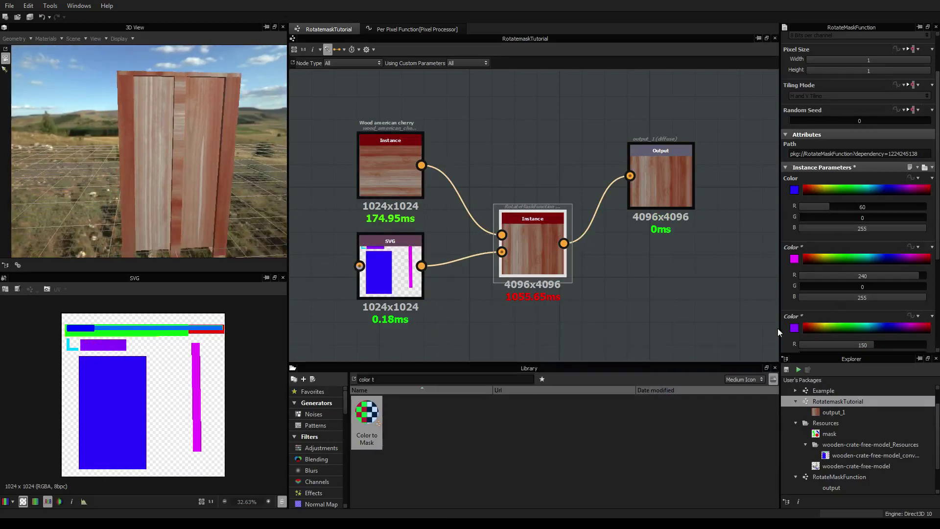
{"action": "scroll", "coordinate": [840, 224], "scroll_direction": "down", "scroll_amount": 5}
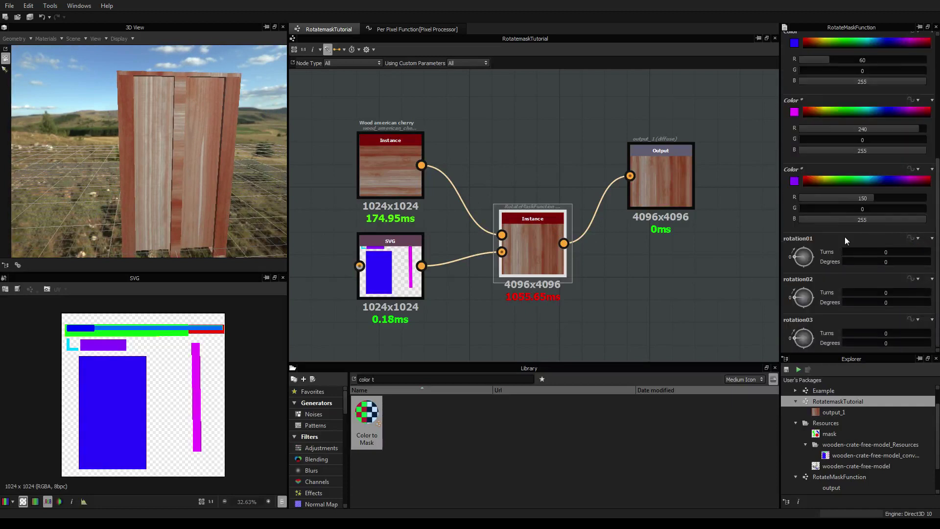
{"action": "left_click_drag", "start_coordinate": [803, 259], "coordinate": [818, 239]}
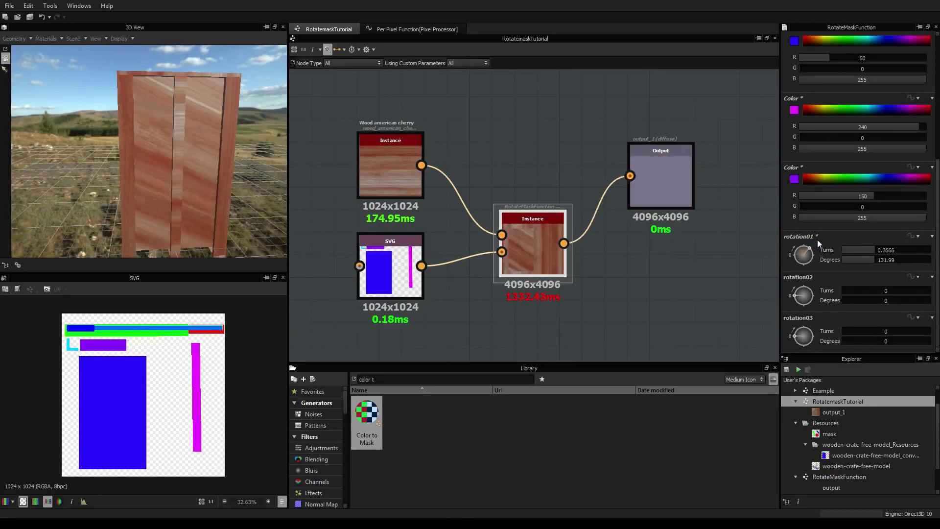
{"action": "scroll", "coordinate": [160, 183], "scroll_direction": "up", "scroll_amount": 3}
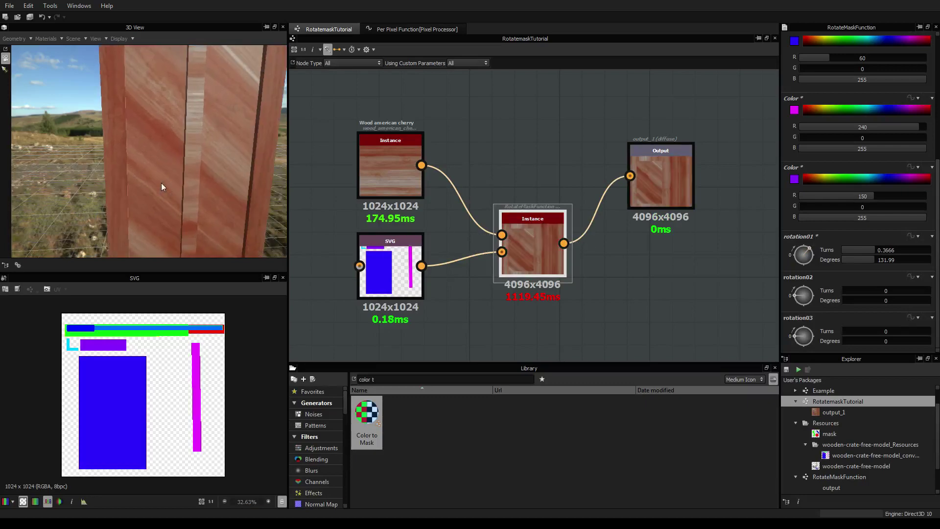
{"action": "mouse_move", "coordinate": [239, 183]}
{"action": "left_mouse_down"}
{"action": "mouse_move", "coordinate": [165, 128]}
{"action": "mouse_move", "coordinate": [186, 159]}
{"action": "mouse_move", "coordinate": [244, 183]}
{"action": "left_mouse_up"}
{"action": "scroll", "coordinate": [174, 150], "scroll_direction": "up", "scroll_amount": 3}
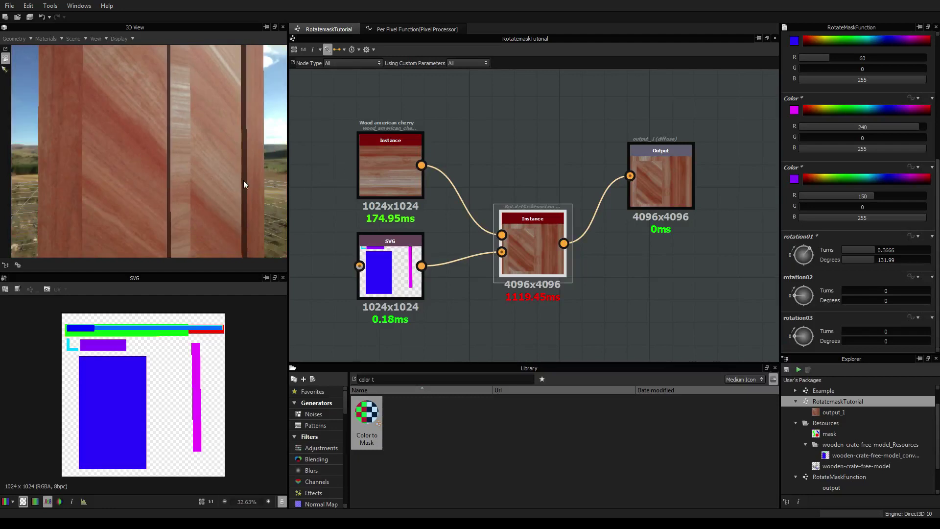
{"action": "scroll", "coordinate": [184, 130], "scroll_direction": "down", "scroll_amount": 3}
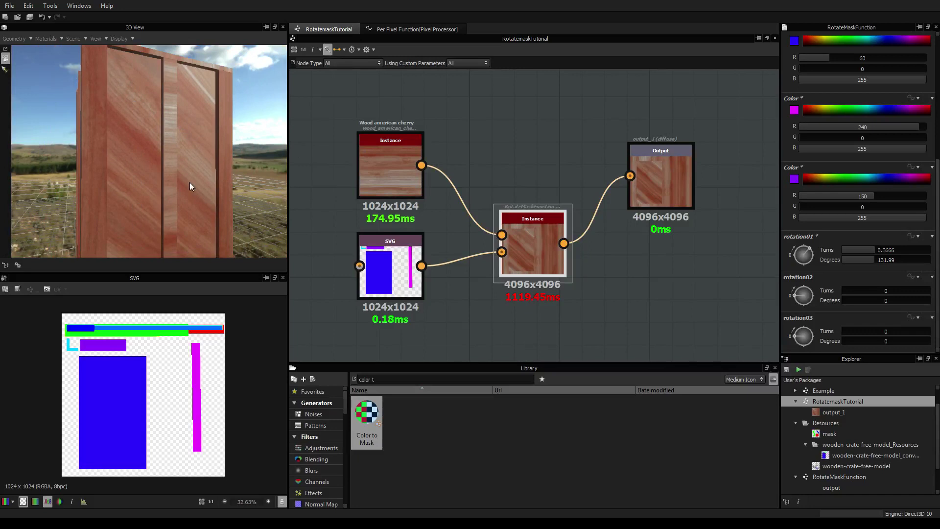
Set the instance's rotation02 to about -135 degrees and check the grain around the 3D model
{"action": "mouse_move", "coordinate": [190, 183]}
{"action": "left_mouse_down"}
{"action": "mouse_move", "coordinate": [162, 184]}
{"action": "mouse_move", "coordinate": [179, 160]}
{"action": "mouse_move", "coordinate": [191, 182]}
{"action": "left_mouse_up"}
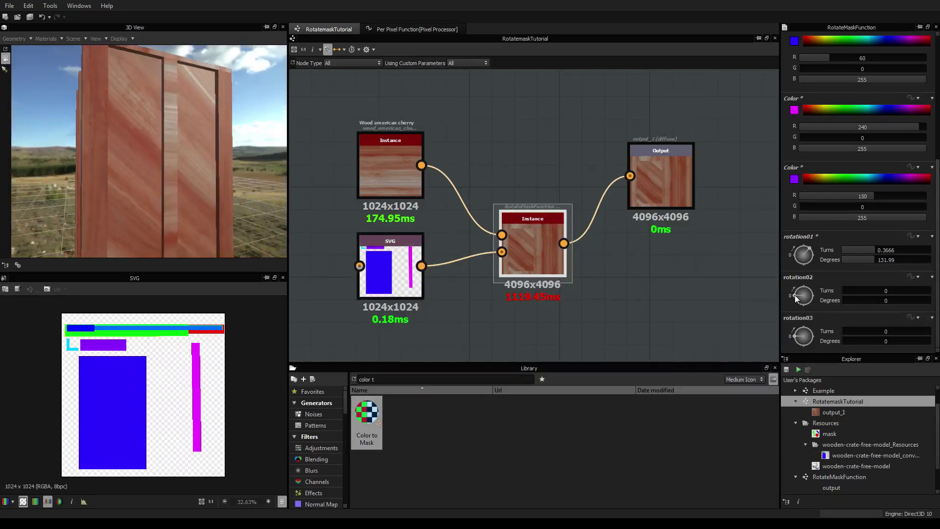
{"action": "left_click_drag", "start_coordinate": [794, 294], "coordinate": [810, 302]}
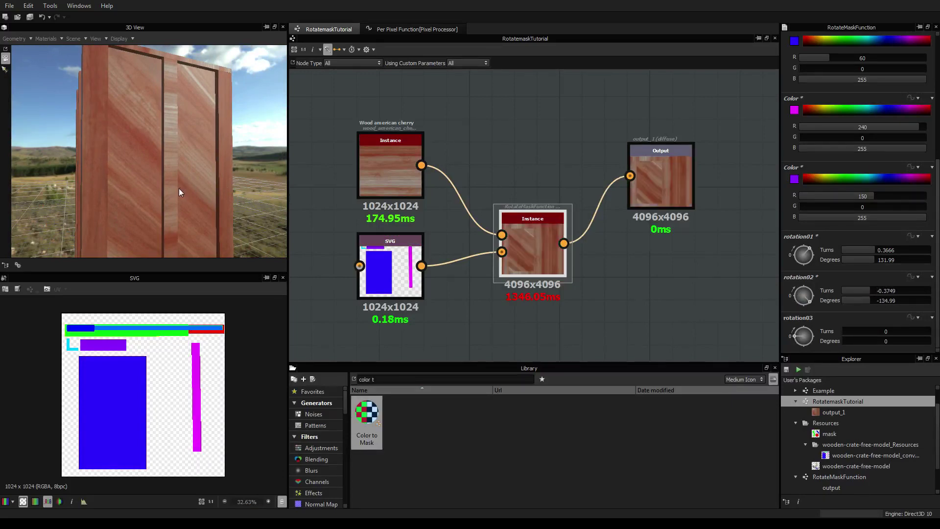
{"action": "left_click_drag", "start_coordinate": [177, 174], "coordinate": [122, 184]}
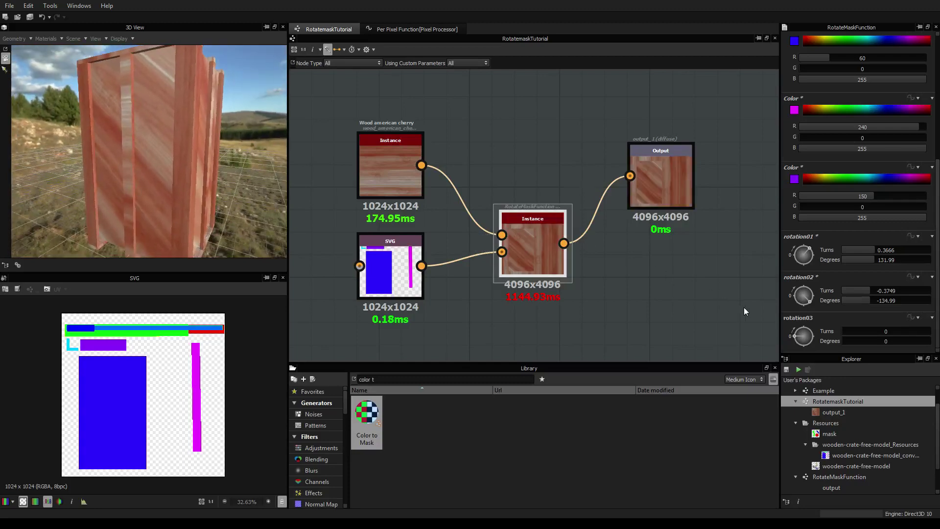
Try rotation03 at 68 degrees, check the model from above, and set it to about -138 degrees
{"action": "left_click_drag", "start_coordinate": [795, 336], "coordinate": [800, 327]}
{"action": "left_click_drag", "start_coordinate": [194, 133], "coordinate": [182, 190]}
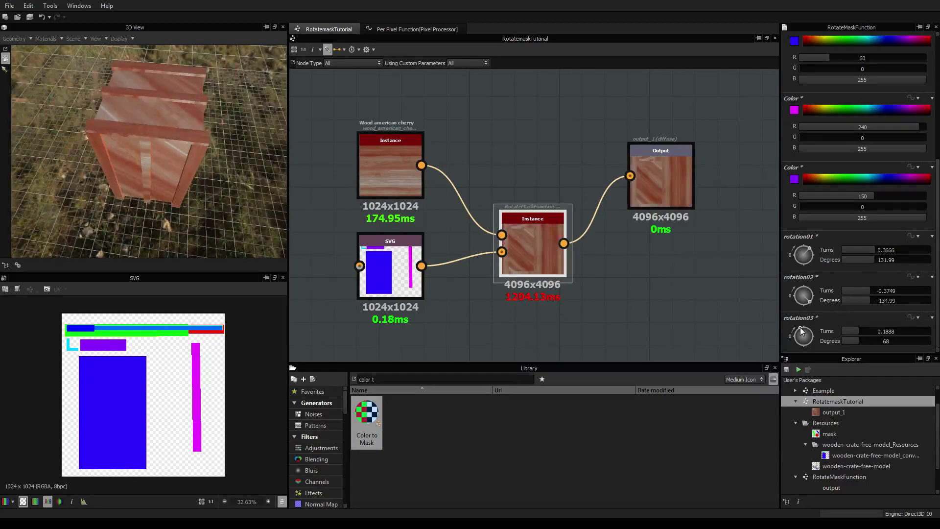
{"action": "left_click_drag", "start_coordinate": [801, 332], "coordinate": [816, 349]}
Set the instance's rotation01 to about -37 degrees while viewing the model's front panels
{"action": "left_click_drag", "start_coordinate": [174, 162], "coordinate": [189, 111]}
{"action": "scroll", "coordinate": [166, 86], "scroll_direction": "up", "scroll_amount": 5}
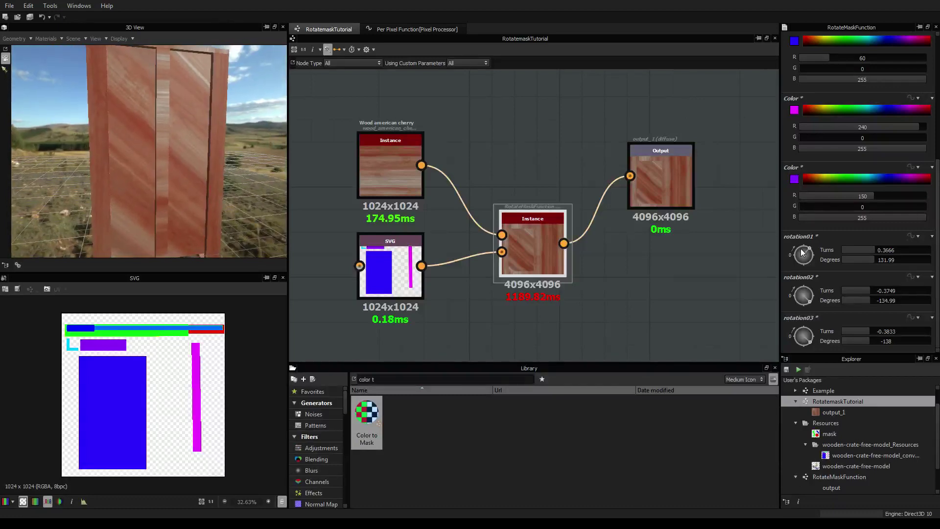
{"action": "left_click_drag", "start_coordinate": [803, 253], "coordinate": [802, 252]}
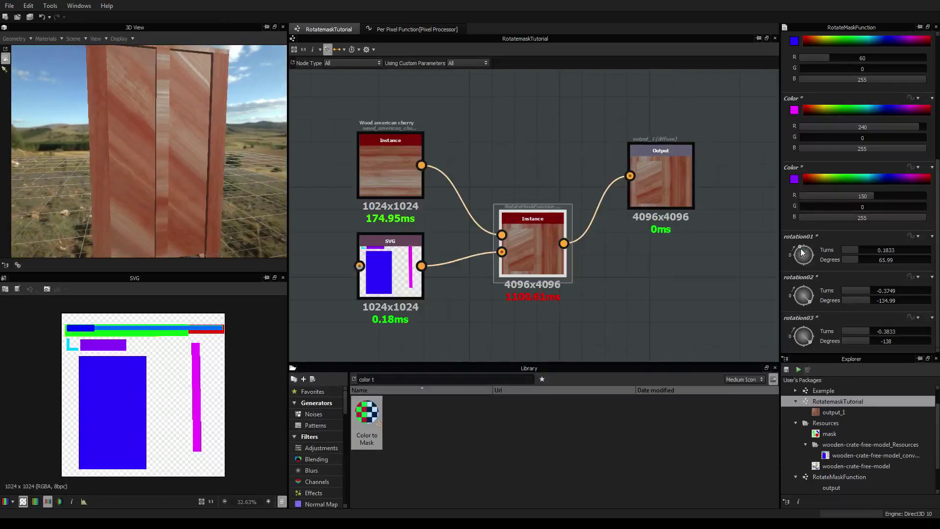
{"action": "left_click_drag", "start_coordinate": [799, 253], "coordinate": [797, 262]}
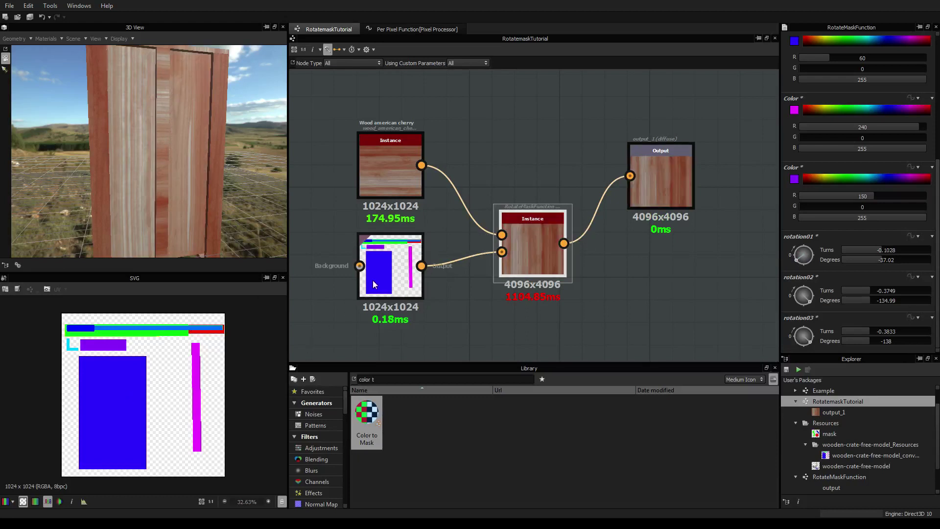
Paint a pink heart inside the SVG node's large blue rectangle with the size 32 brush
{"action": "left_click", "coordinate": [392, 269]}
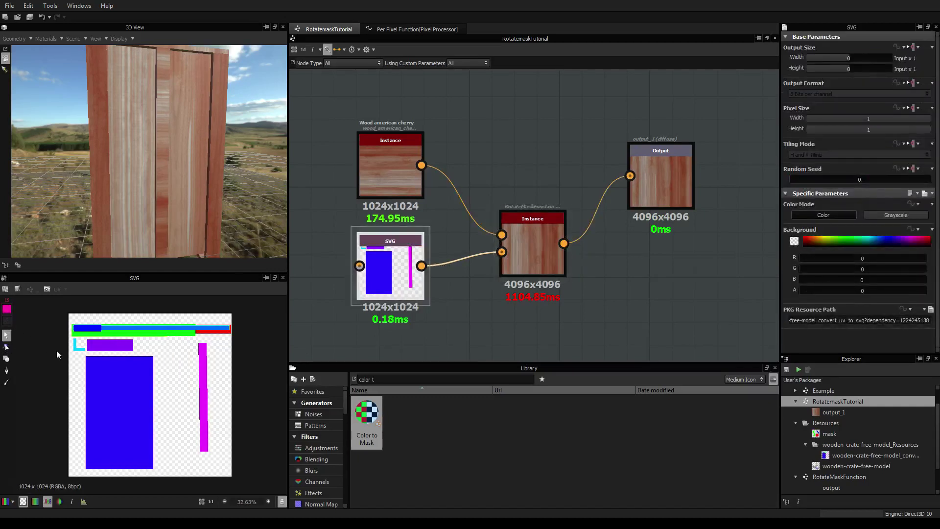
{"action": "left_click", "coordinate": [7, 381]}
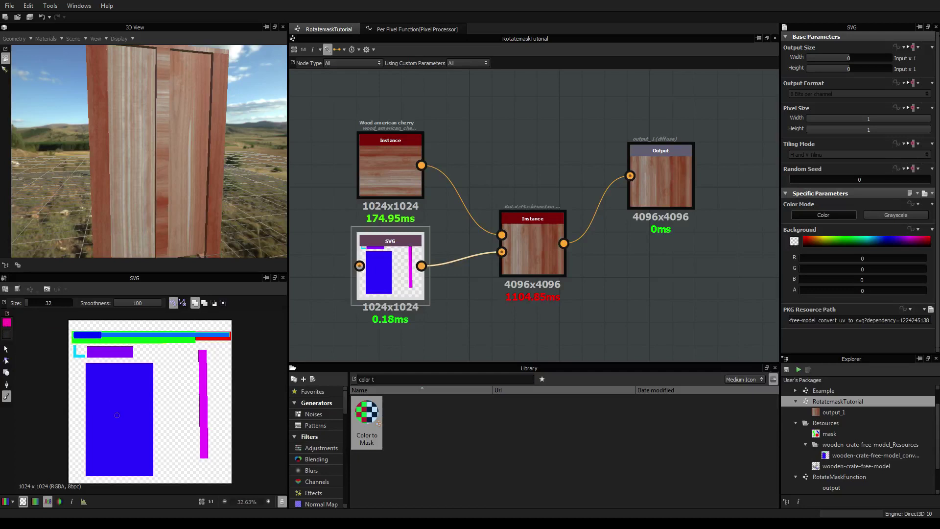
{"action": "mouse_move", "coordinate": [118, 401]}
{"action": "left_mouse_down"}
{"action": "mouse_move", "coordinate": [107, 397]}
{"action": "mouse_move", "coordinate": [98, 423]}
{"action": "mouse_move", "coordinate": [121, 446]}
{"action": "left_mouse_up"}
{"action": "mouse_move", "coordinate": [117, 413]}
{"action": "left_mouse_down"}
{"action": "mouse_move", "coordinate": [123, 405]}
{"action": "mouse_move", "coordinate": [143, 421]}
{"action": "mouse_move", "coordinate": [126, 443]}
{"action": "left_mouse_up"}
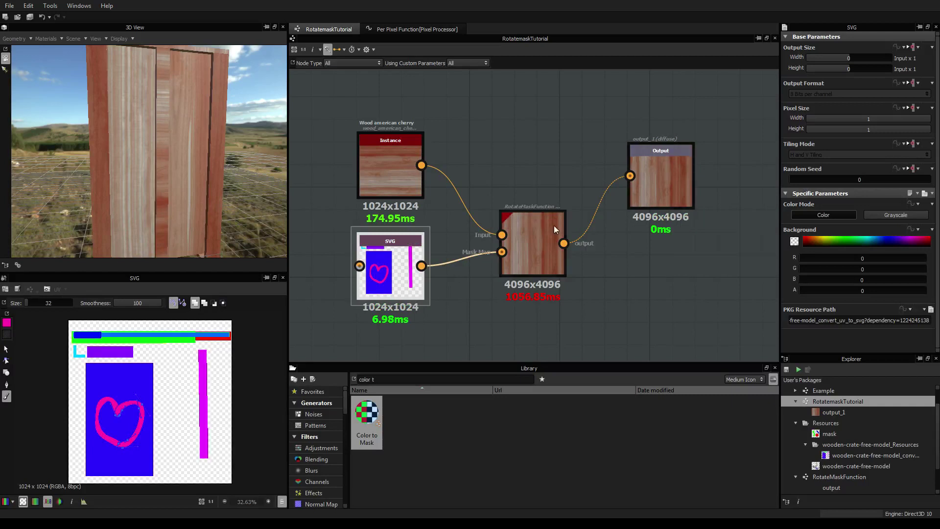
Set the RotateMaskFunction instance's third Color to R 255, G 0, B 180 by sampling the pink heart of the SVG
{"action": "left_click", "coordinate": [536, 231]}
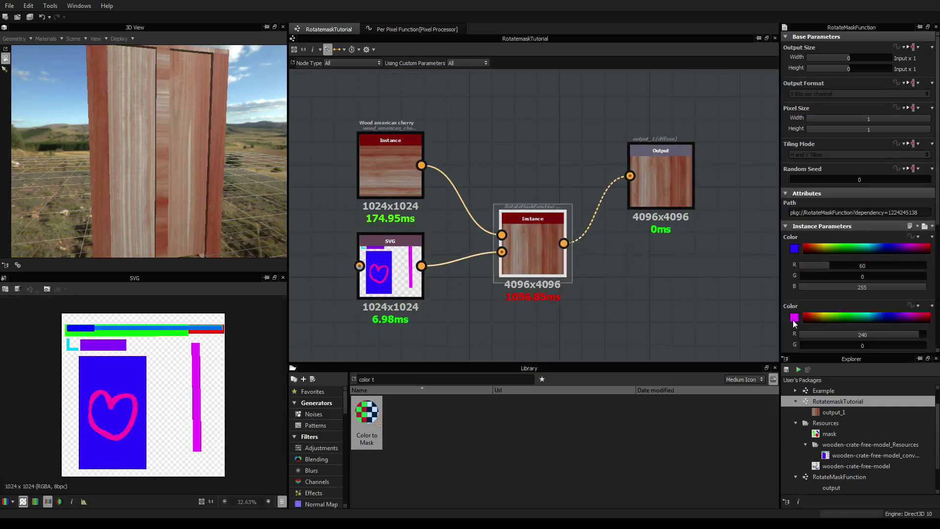
{"action": "scroll", "coordinate": [792, 319], "scroll_direction": "down", "scroll_amount": 5}
{"action": "left_click", "coordinate": [795, 240]}
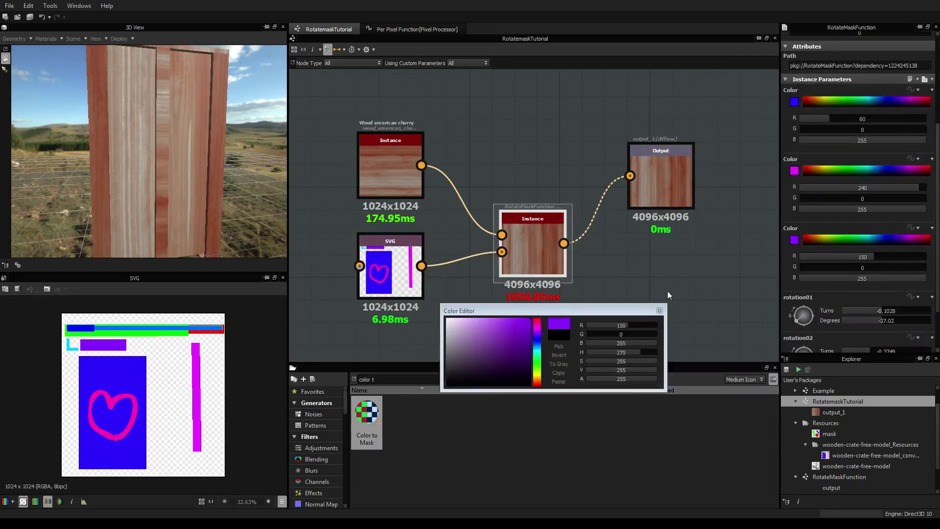
{"action": "left_click", "coordinate": [562, 346]}
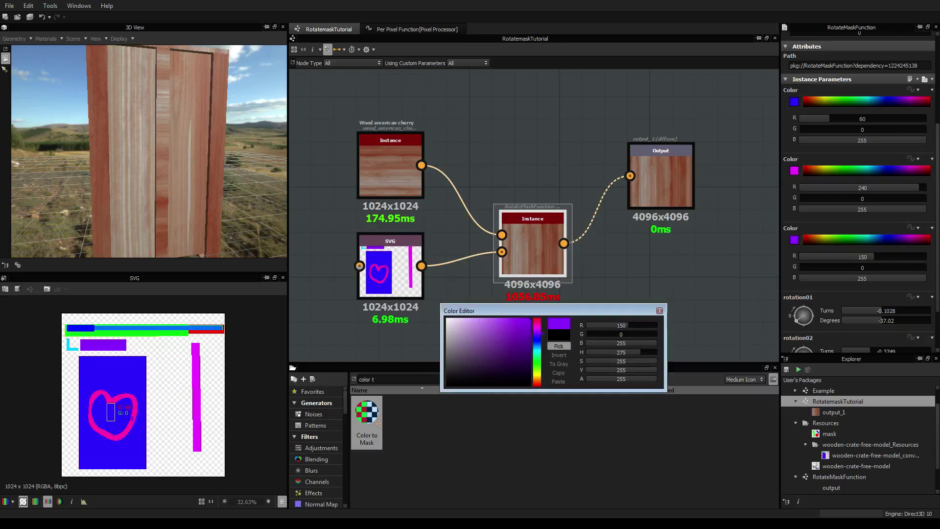
{"action": "left_click", "coordinate": [133, 414]}
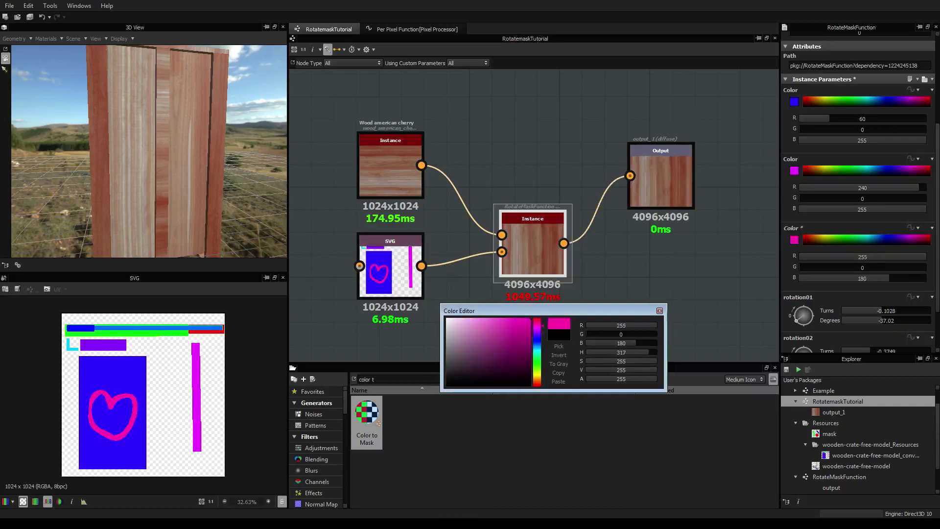
Set the instance's rotation03 to about 45 degrees, close the color editor, and inspect the heart area on all sides of the 3D model
{"action": "scroll", "coordinate": [856, 196], "scroll_direction": "down", "scroll_amount": 2}
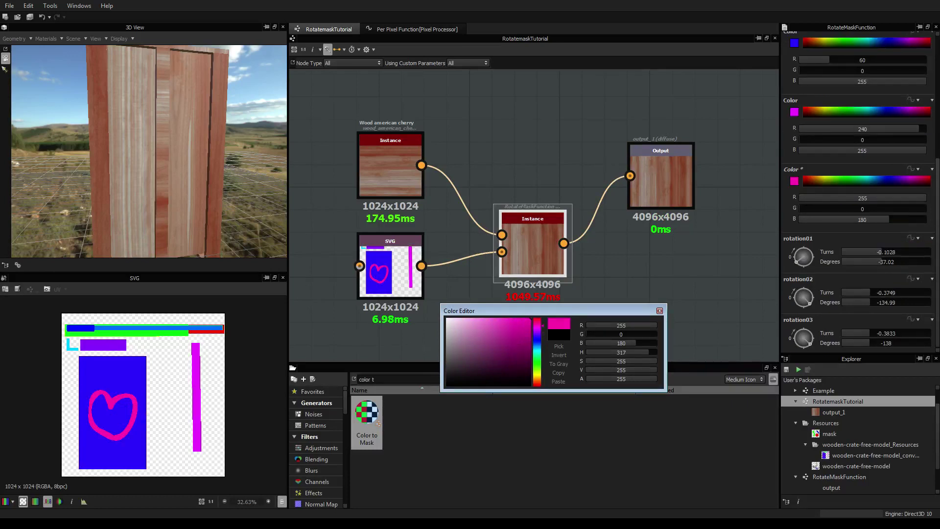
{"action": "left_click_drag", "start_coordinate": [809, 345], "coordinate": [797, 344]}
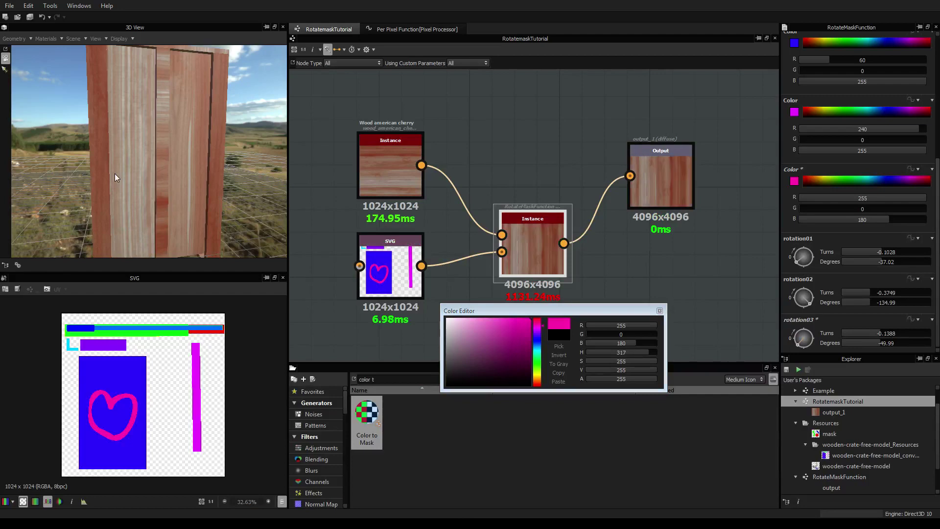
{"action": "left_click_drag", "start_coordinate": [101, 167], "coordinate": [357, 151]}
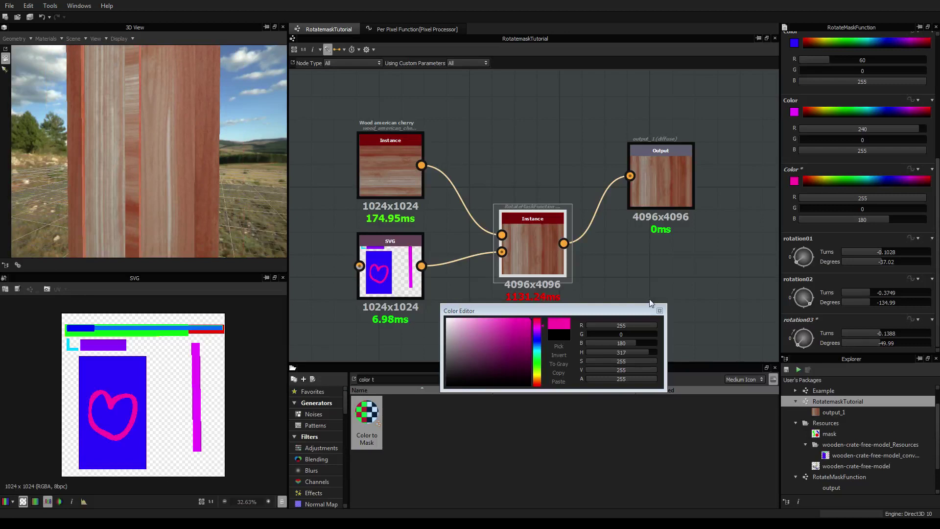
{"action": "left_click_drag", "start_coordinate": [801, 343], "coordinate": [801, 336]}
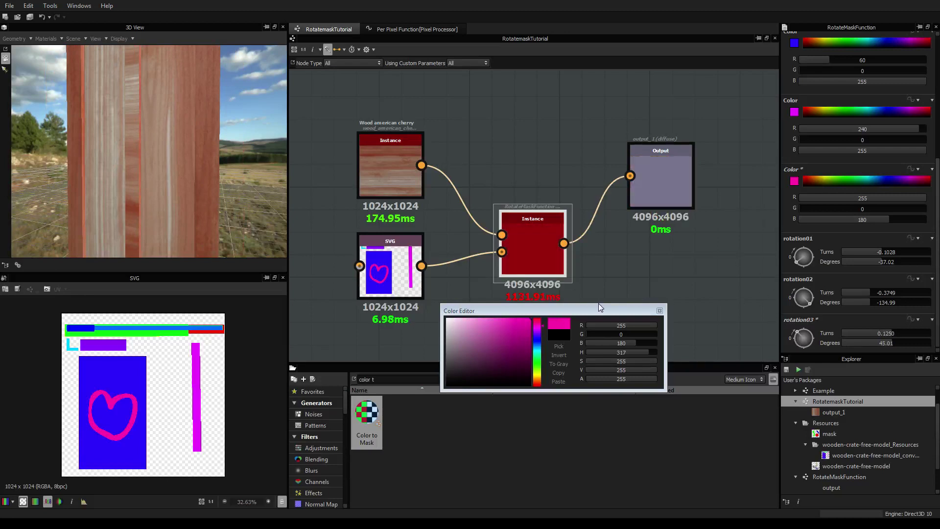
{"action": "left_click", "coordinate": [659, 311]}
{"action": "left_click_drag", "start_coordinate": [137, 125], "coordinate": [102, 144]}
{"action": "scroll", "coordinate": [138, 143], "scroll_direction": "up", "scroll_amount": 2}
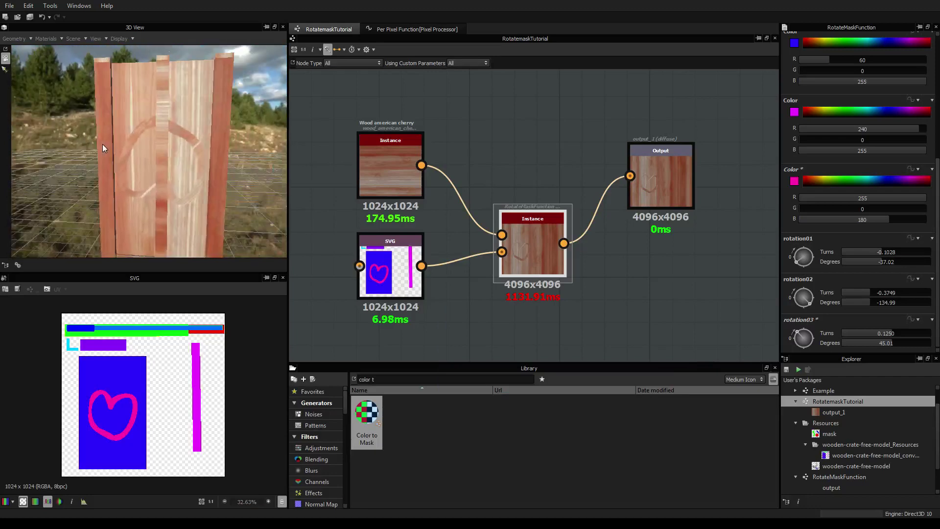
{"action": "scroll", "coordinate": [142, 155], "scroll_direction": "up", "scroll_amount": 3}
{"action": "scroll", "coordinate": [142, 155], "scroll_direction": "down", "scroll_amount": 3}
{"action": "left_click_drag", "start_coordinate": [168, 143], "coordinate": [31, 125]}
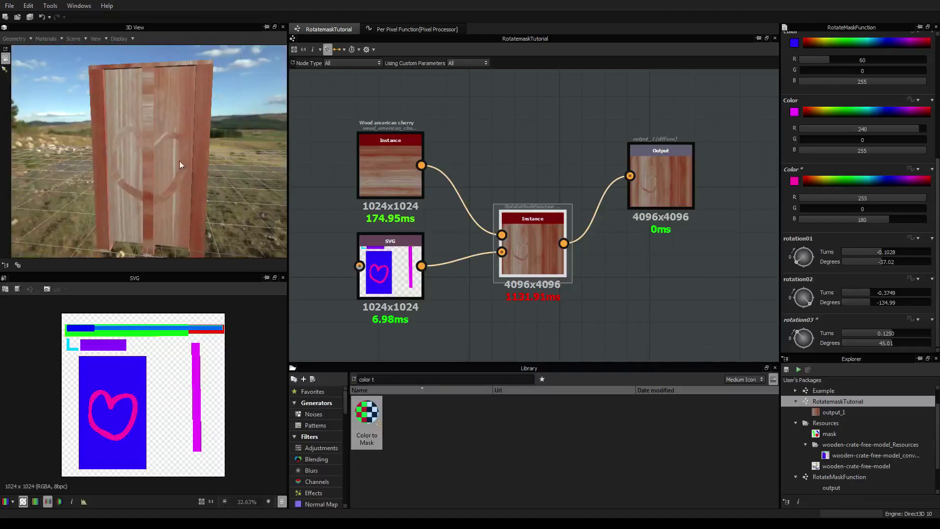
{"action": "left_click_drag", "start_coordinate": [179, 160], "coordinate": [113, 166]}
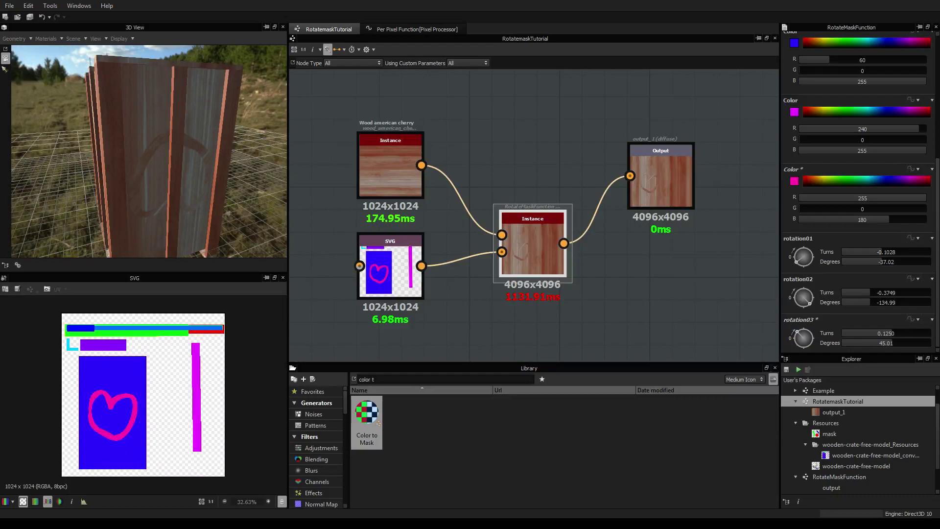